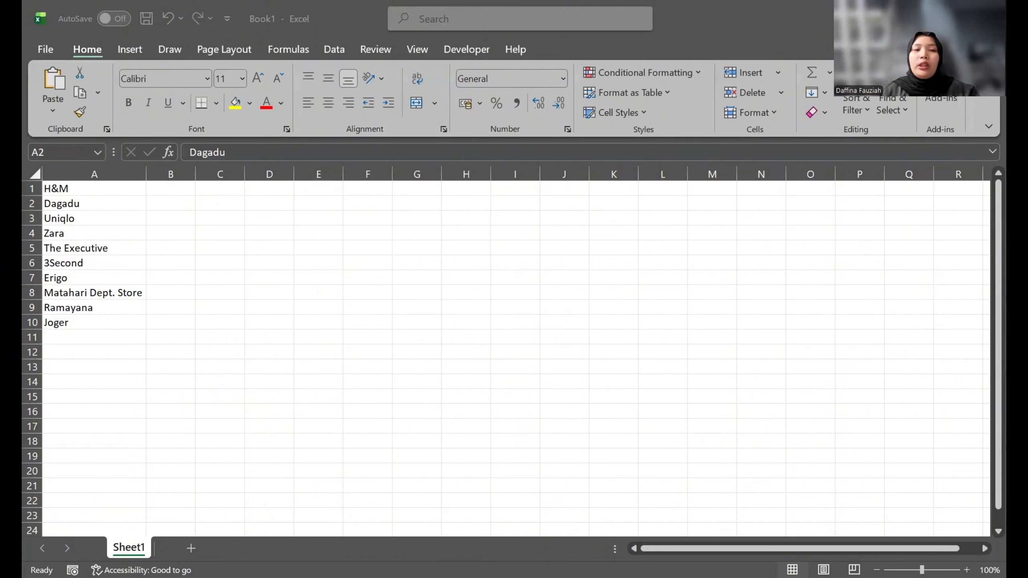
Step: Switch to the untitled form in Google Forms and append "Kuesioner Multidemensional Scalling Untuk Dagadu" to its title
key(alt+Tab)
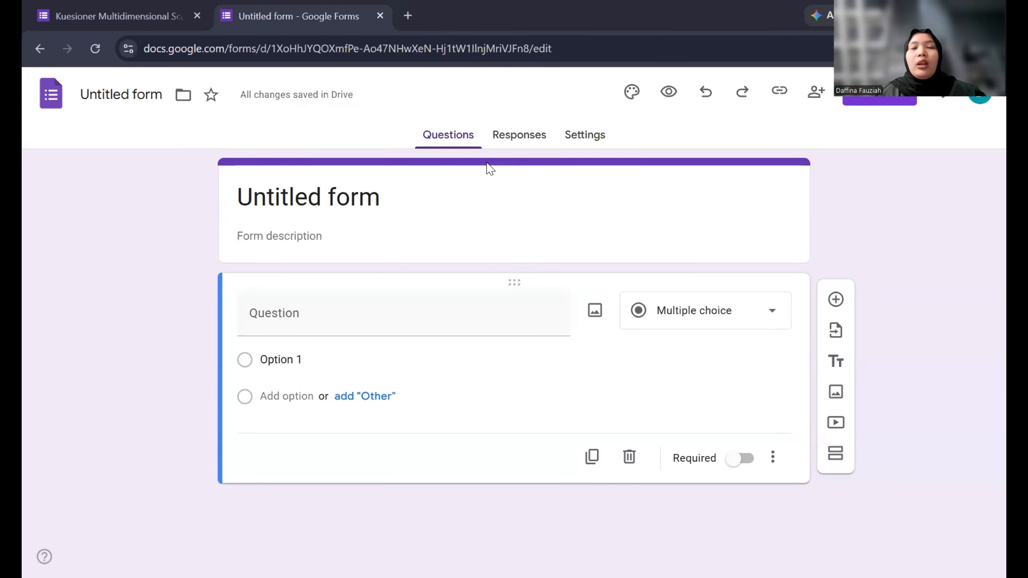
click(414, 192)
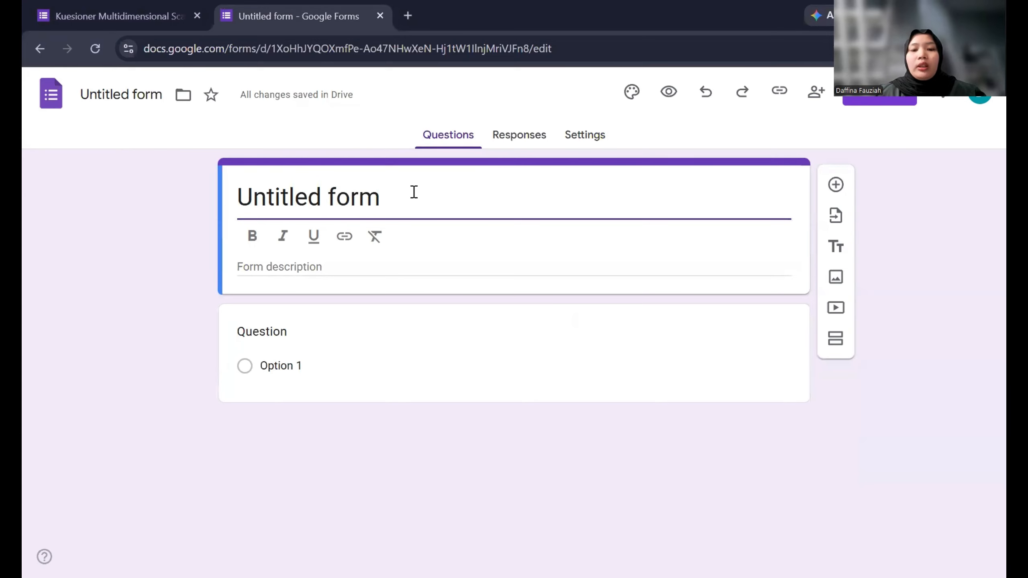
text(Kuesi)
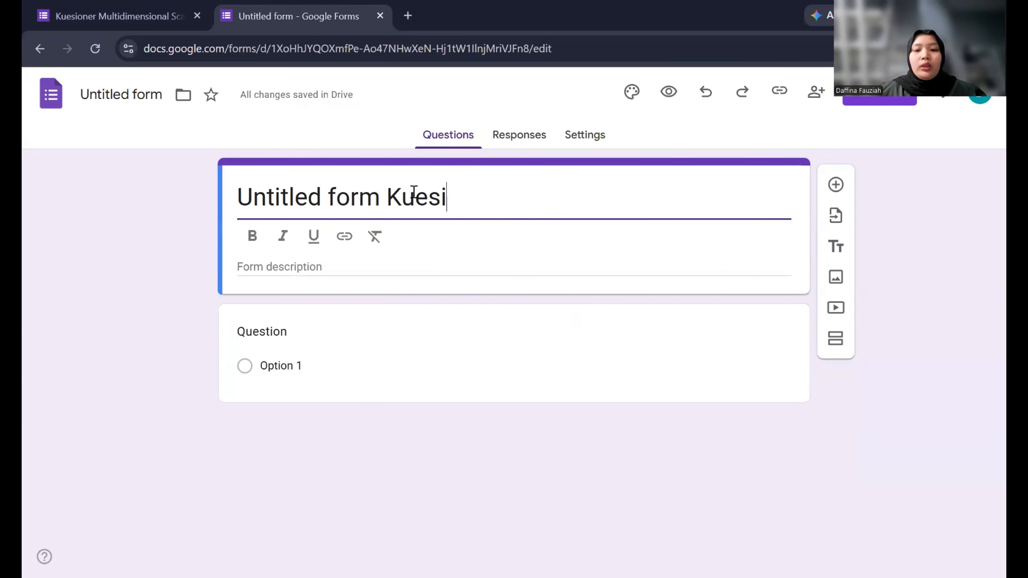
text(oner Mul)
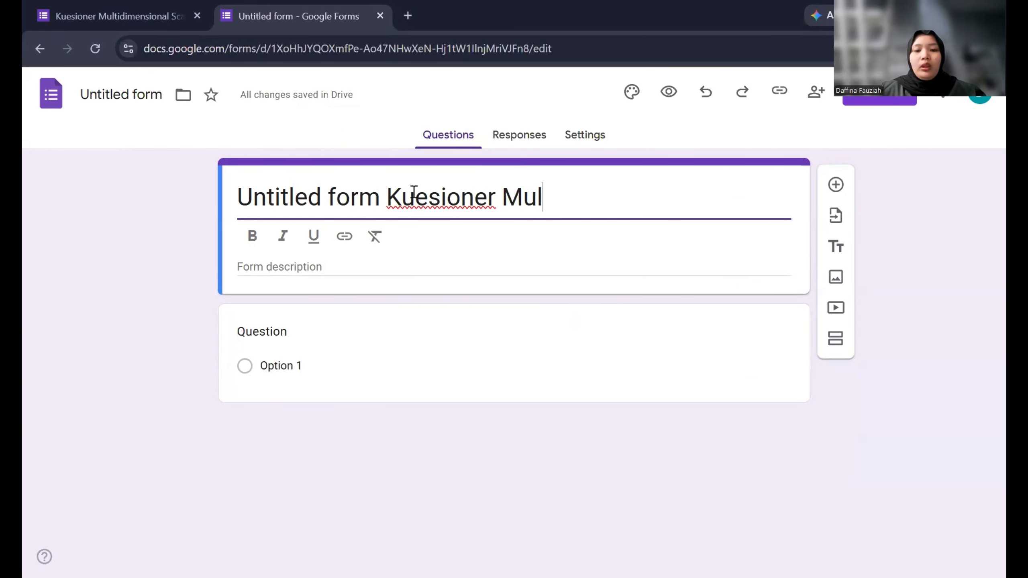
text(tidemensi)
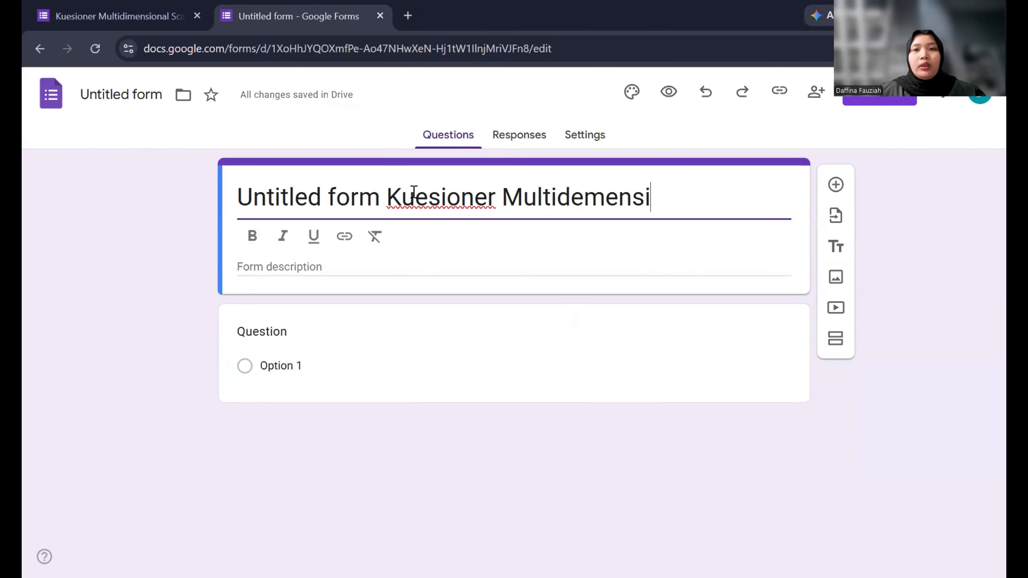
text(onal Scal)
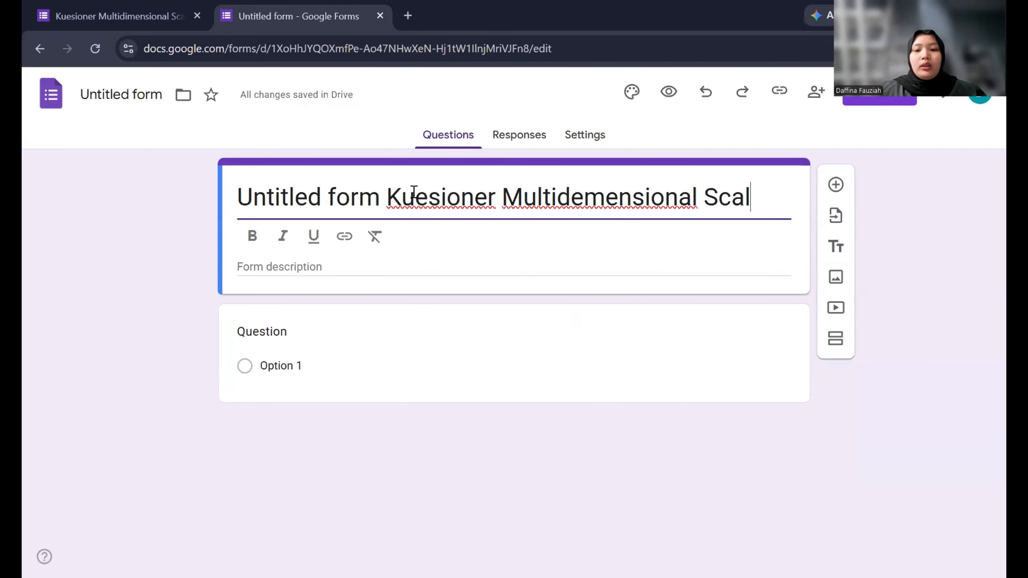
text(ling Unt)
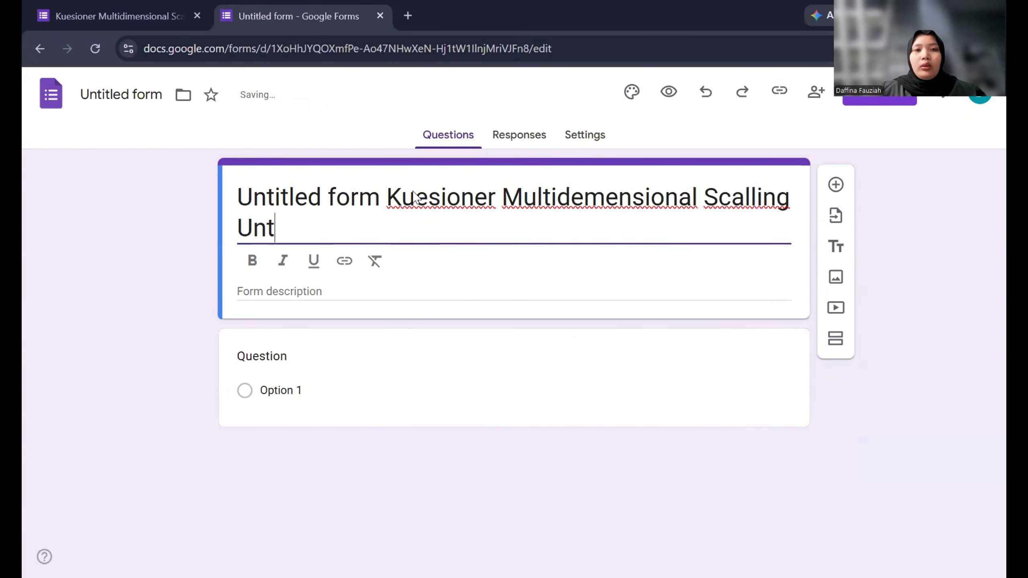
text(uk Dagadu)
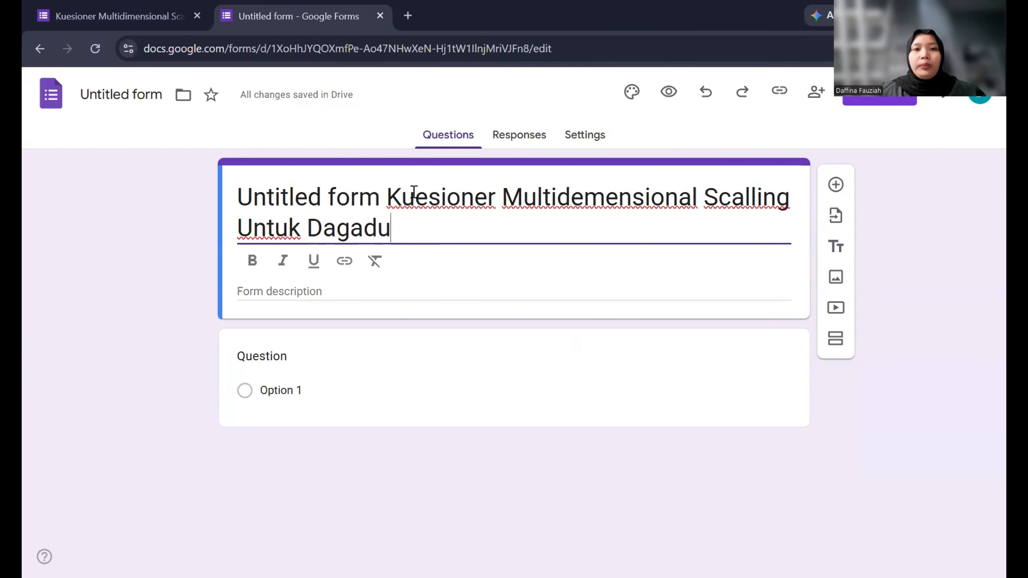
Step: Remove the placeholder words "Untitled form" from the start of the form title
click(387, 198)
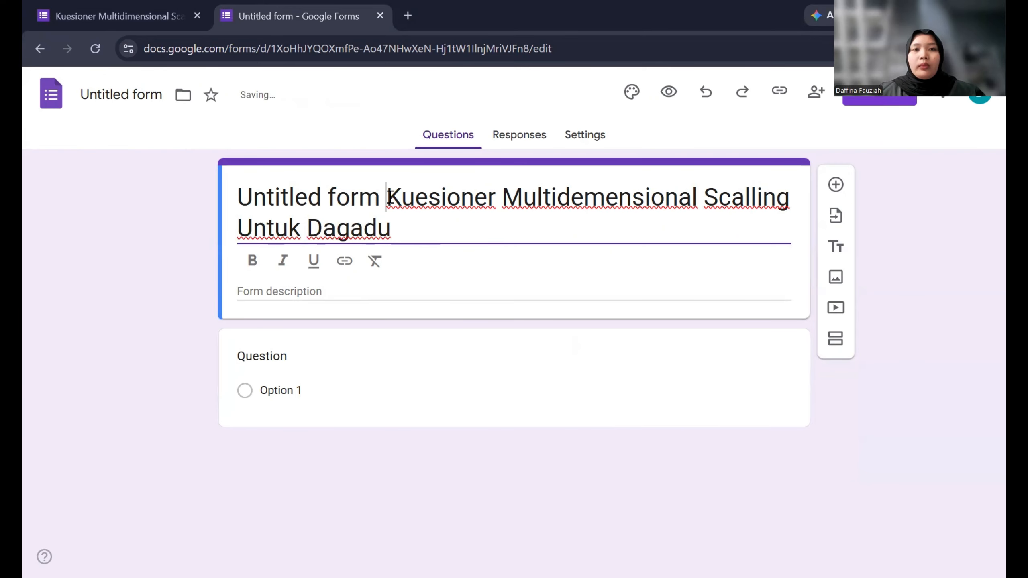
key(shift+Left)
key(shift+Left)
key(shift+Left)
key(shift+Home)
key(BackSpace)
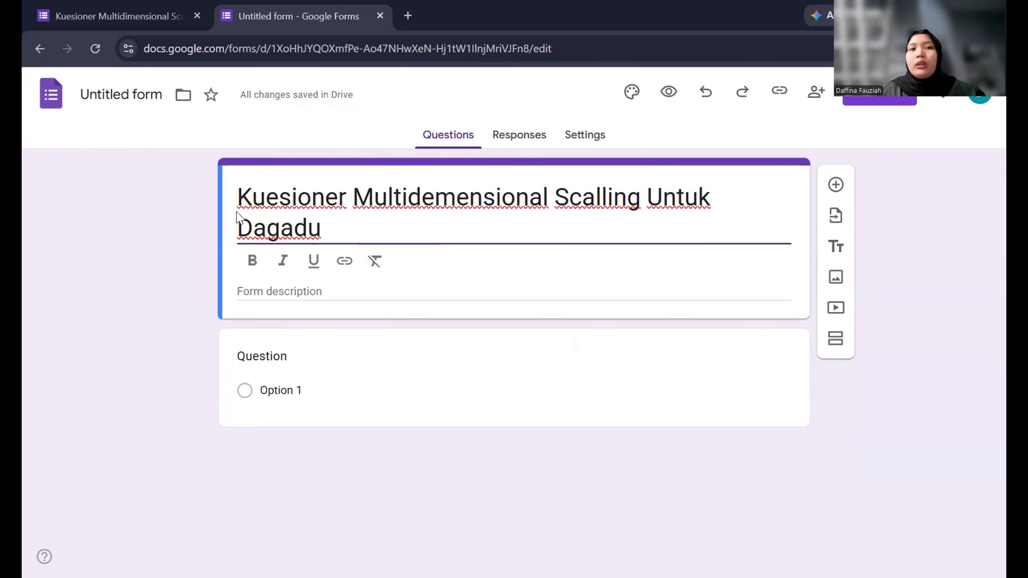
Step: Fill in the first multiple-choice question as "Jenis Kelamin" with the options Perempuan and Laki-Laki
click(283, 362)
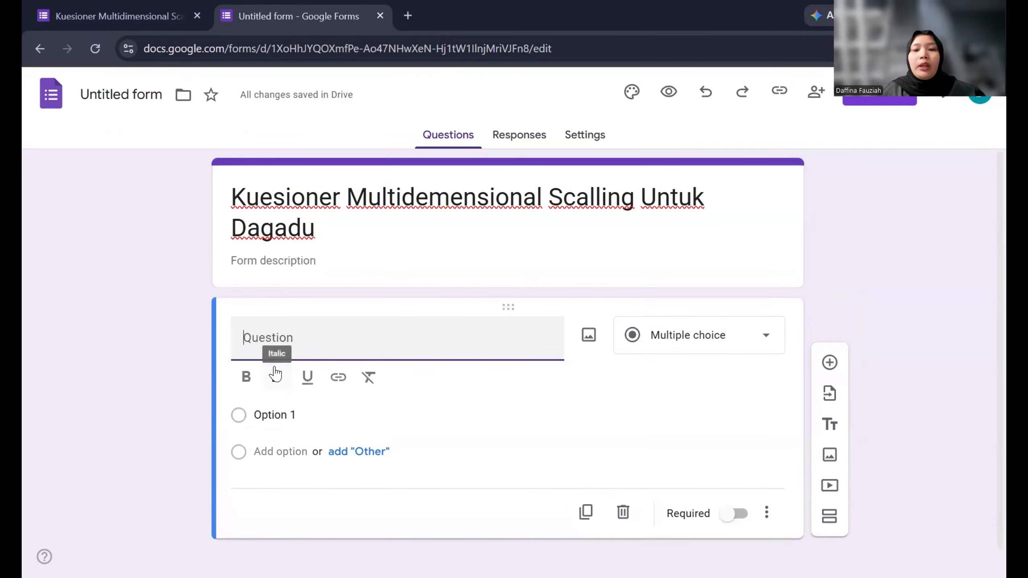
text(Jenis)
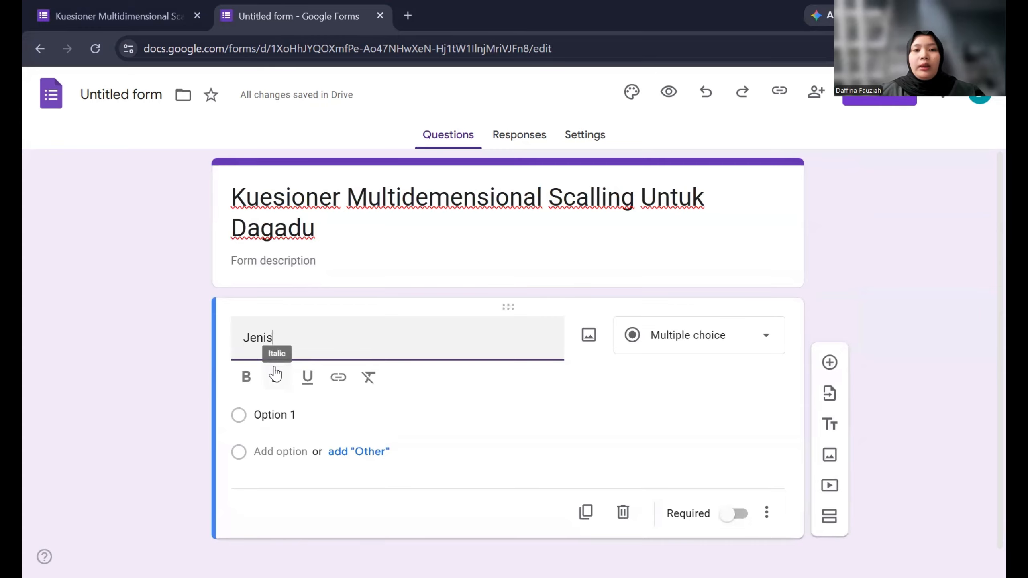
text( Kelamin)
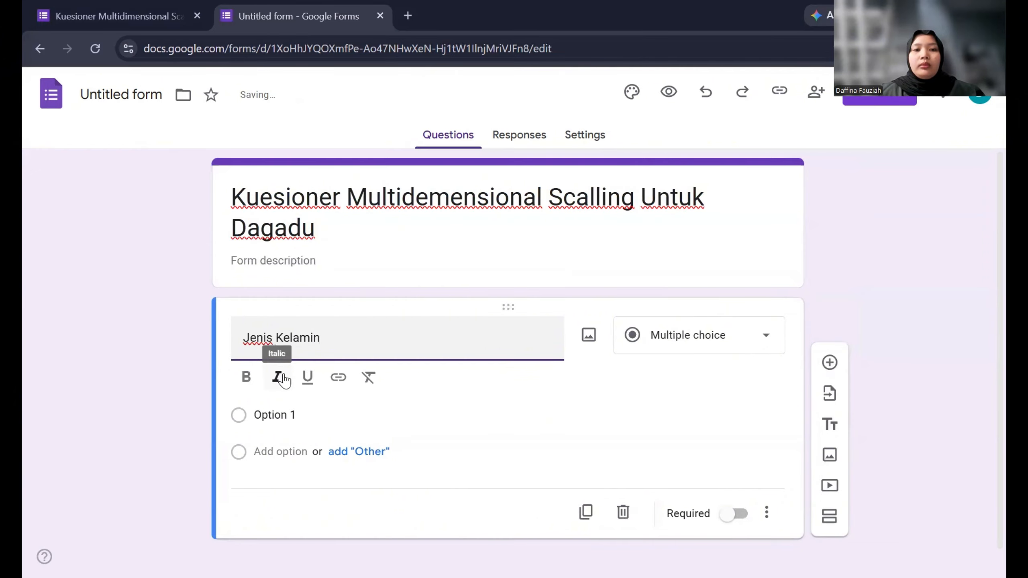
click(293, 418)
text(Perempuan)
key(Return)
text(Laki-Laki)
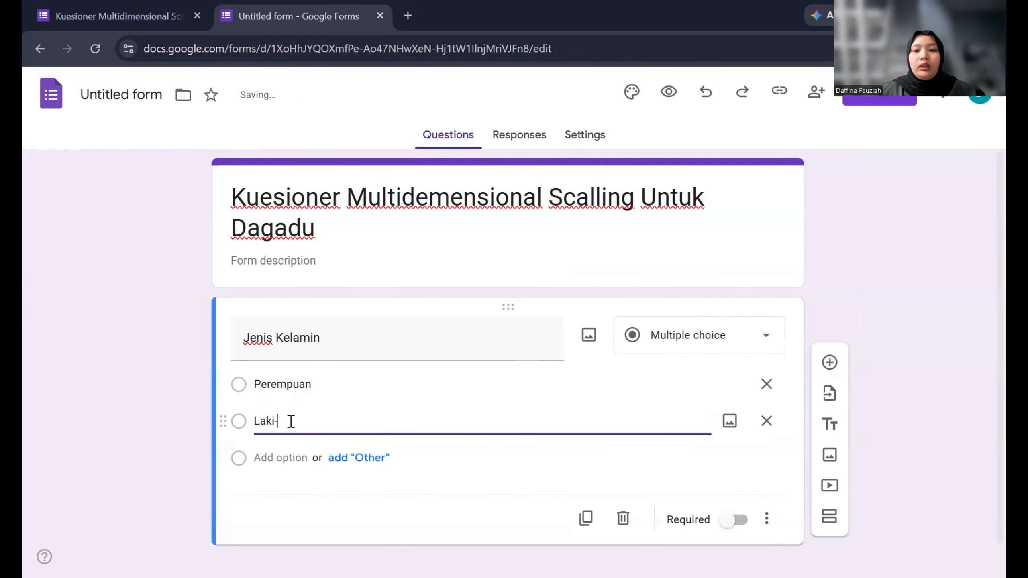
Step: Duplicate the Jenis Kelamin question, retitle the copy "Usia" and make it a short answer question
click(586, 520)
click(358, 330)
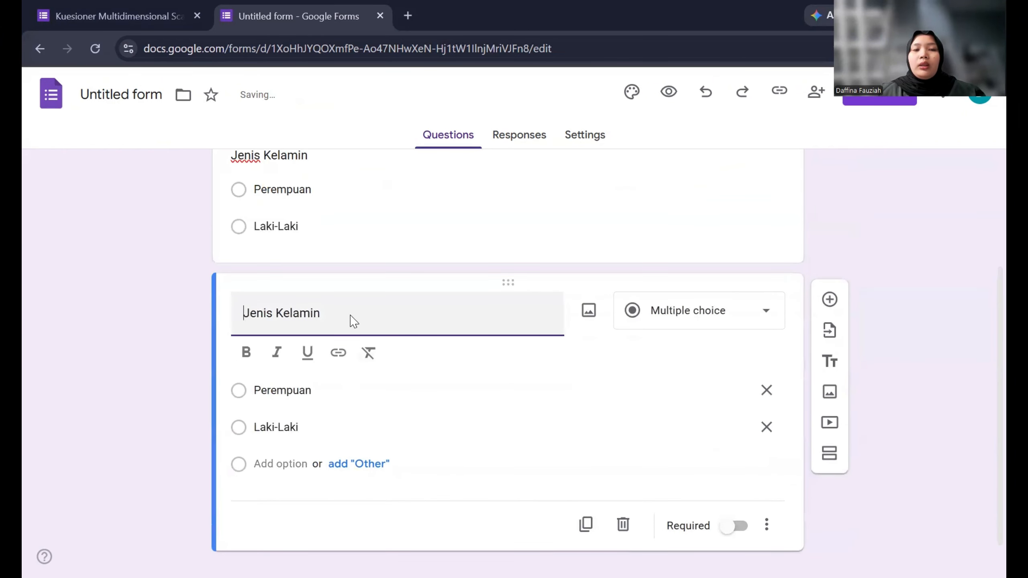
drag(351, 321, 218, 323)
key(BackSpace)
text(Usia)
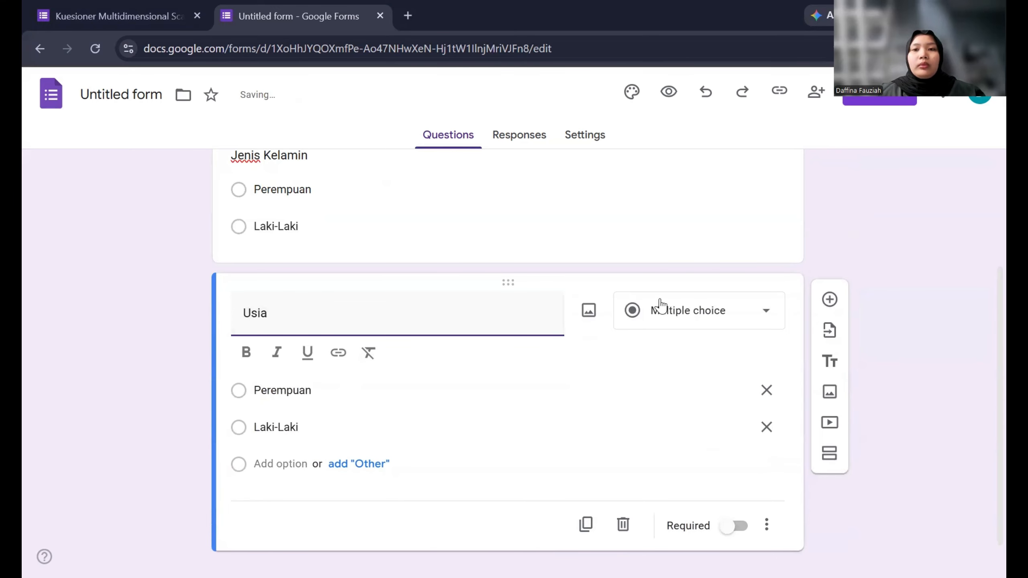
click(699, 318)
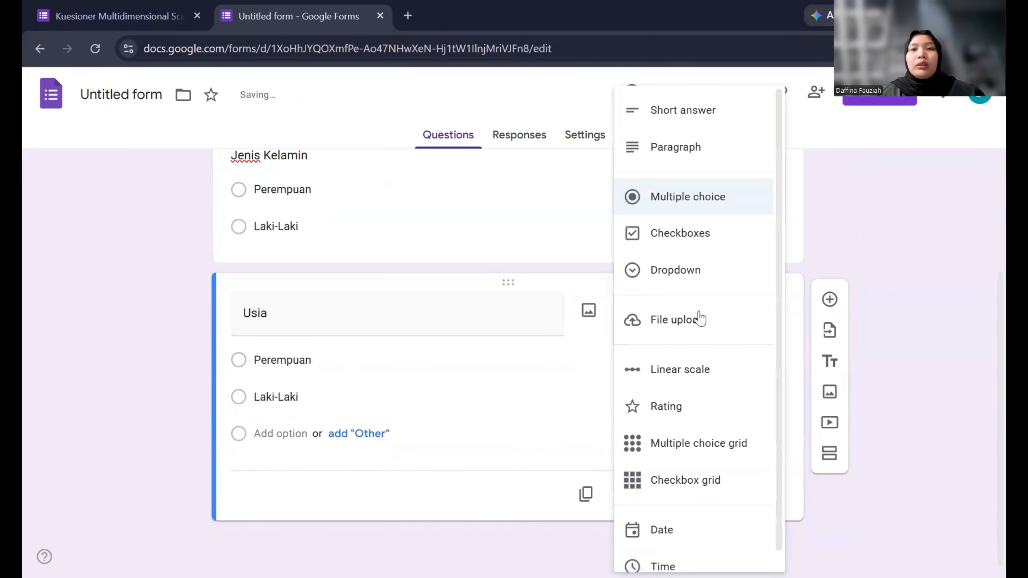
click(675, 107)
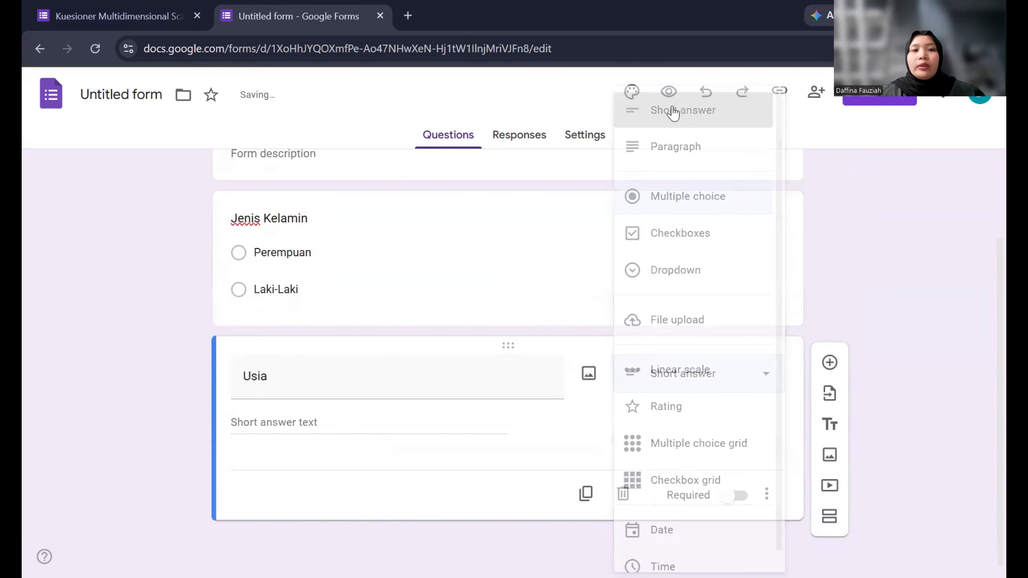
Step: Duplicate the Usia question and retitle the copy "Provinsi (Jawa Tengah, Jawa Barat, Jawa Timur)"
click(585, 502)
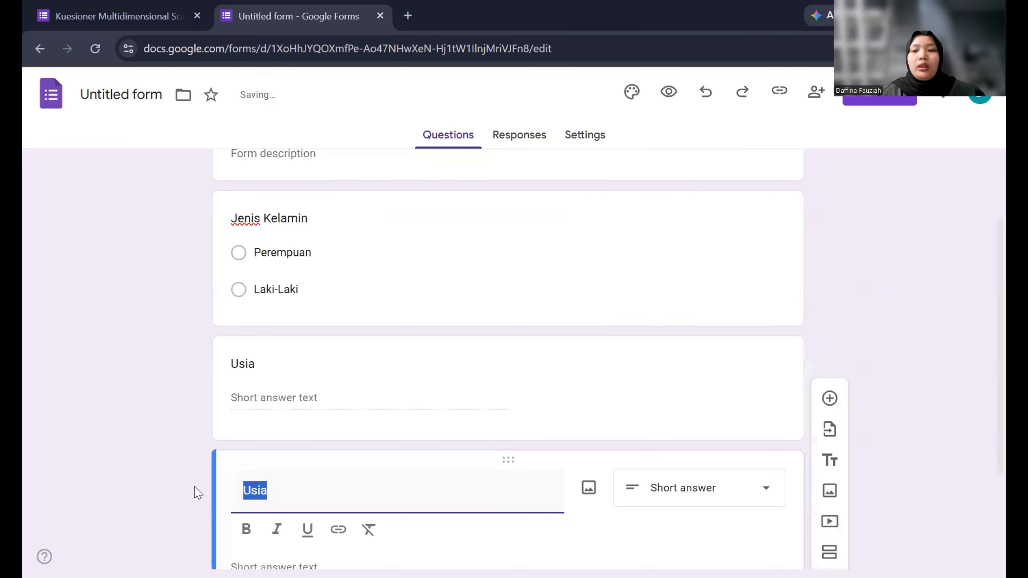
key(BackSpace)
text(Provinsi)
scroll(401, 498, down, 2)
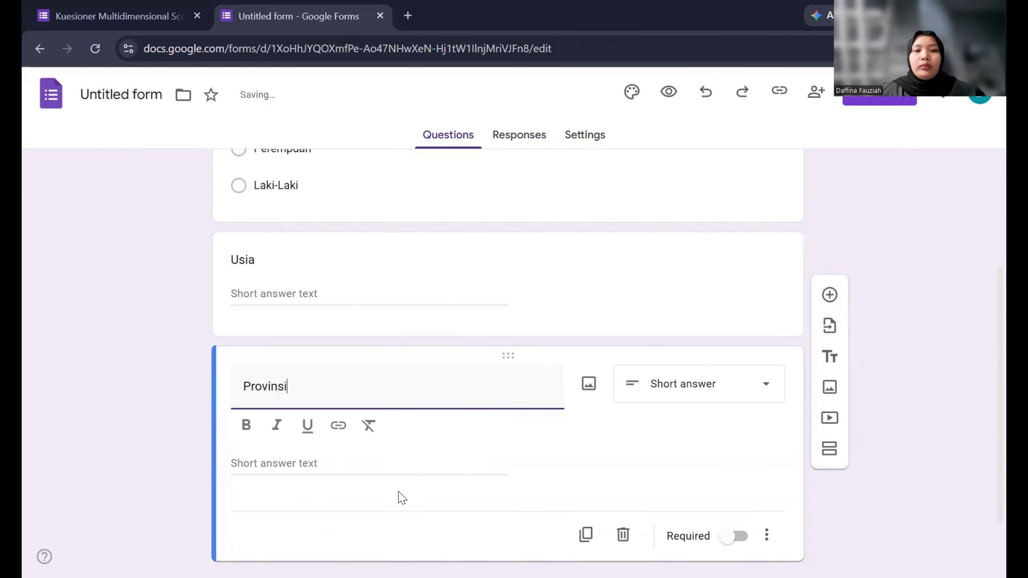
text((Jawa Tengah, Jawa Barat, Jawa Timur))
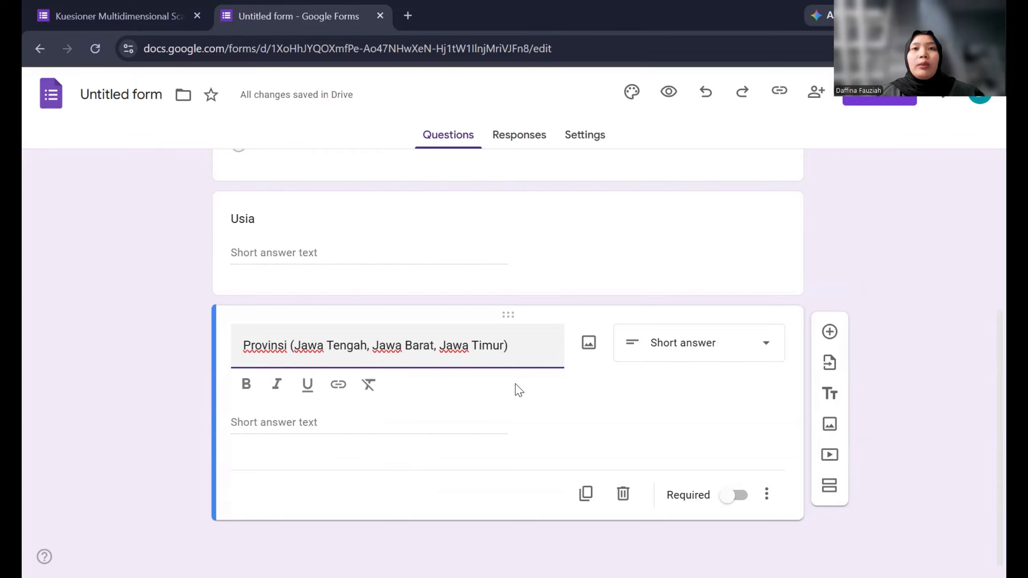
Step: Duplicate the Provinsi question and replace the copy's text with "Apakah Anda pernah mengetahui atau mendengar tentang Dagadu"
click(586, 493)
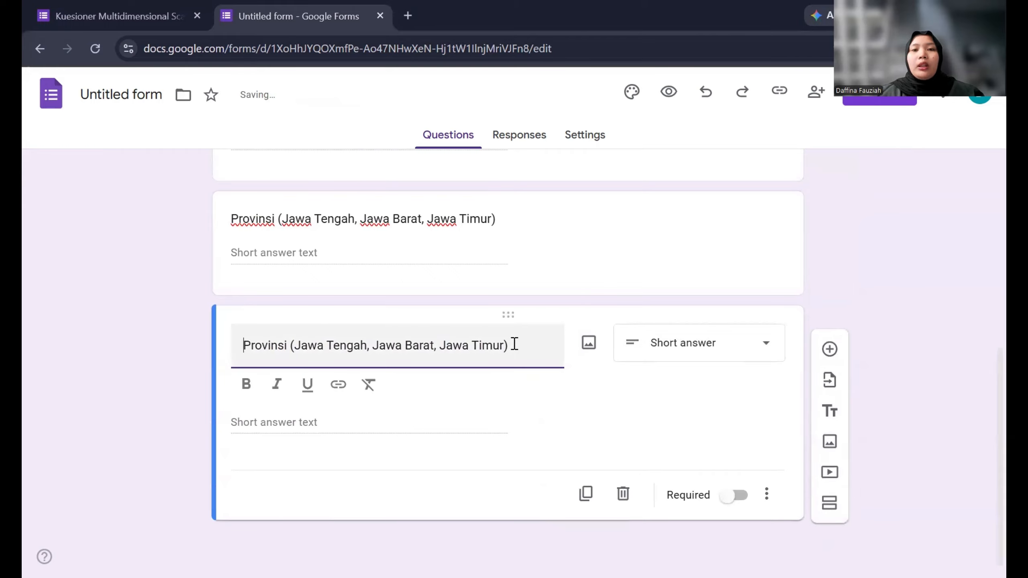
drag(515, 345, 221, 367)
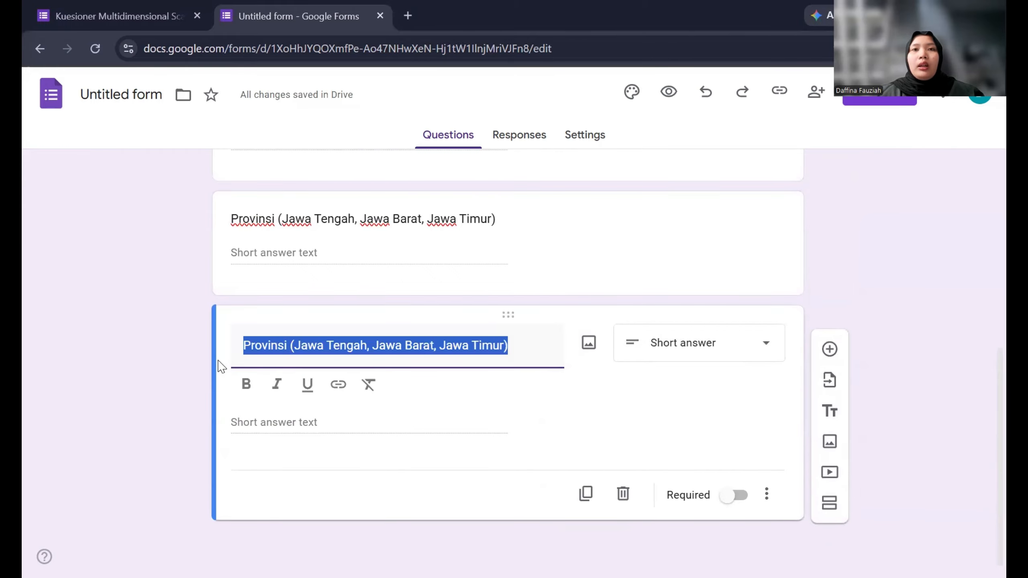
key(BackSpace)
text(Apakah Amd)
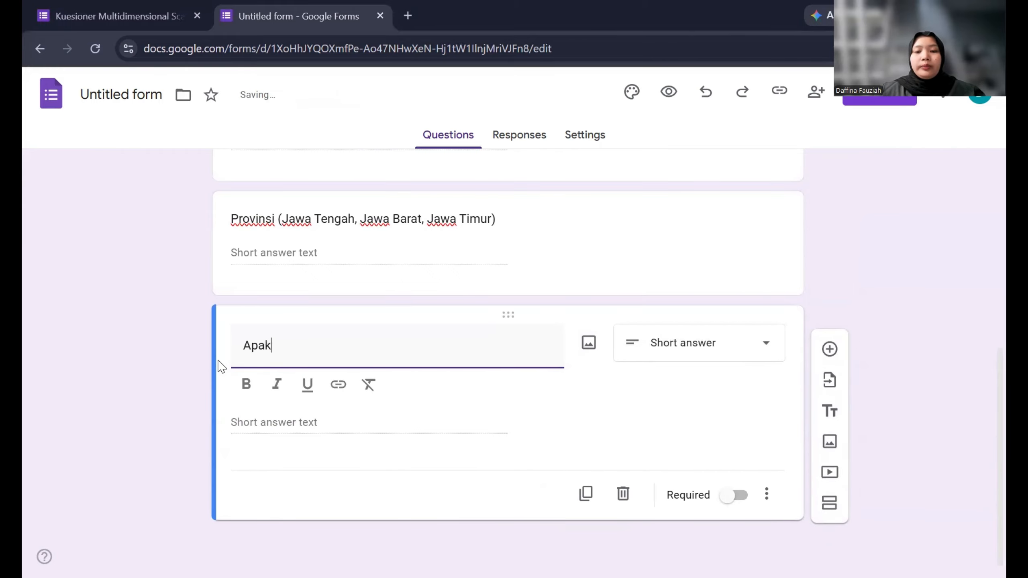
key(BackSpace)
key(BackSpace)
text(nda pernah men)
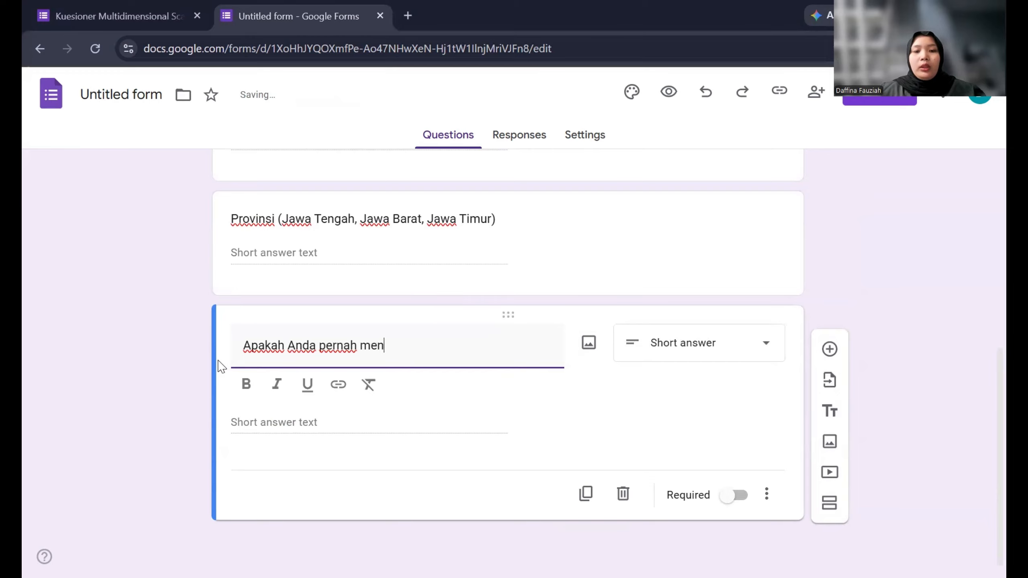
text(getahui atau)
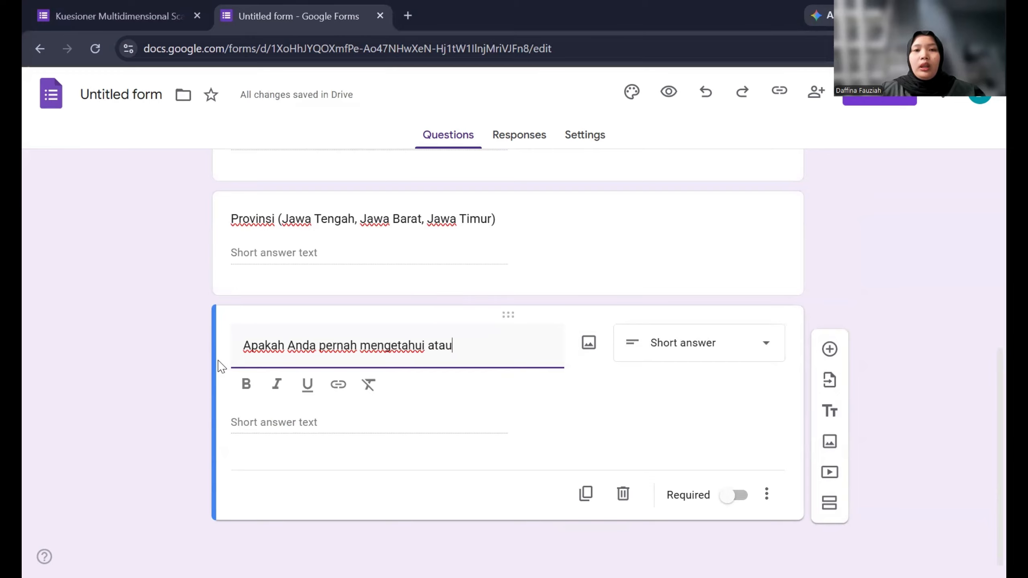
text( mendengar)
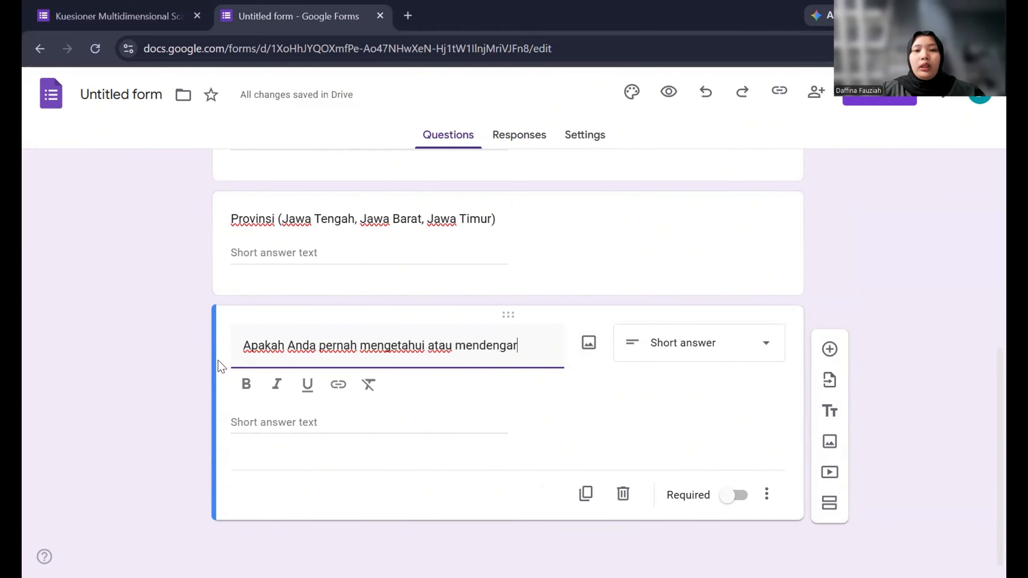
text( tentang Dagadu)
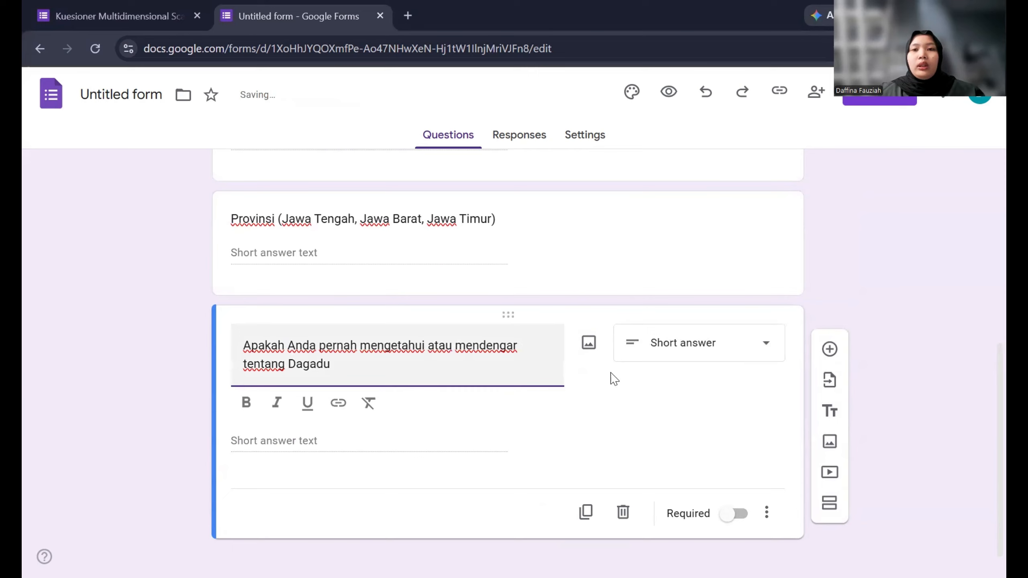
Step: Change the Dagadu awareness question to multiple choice with the options Ya and Tidak
click(700, 341)
click(685, 213)
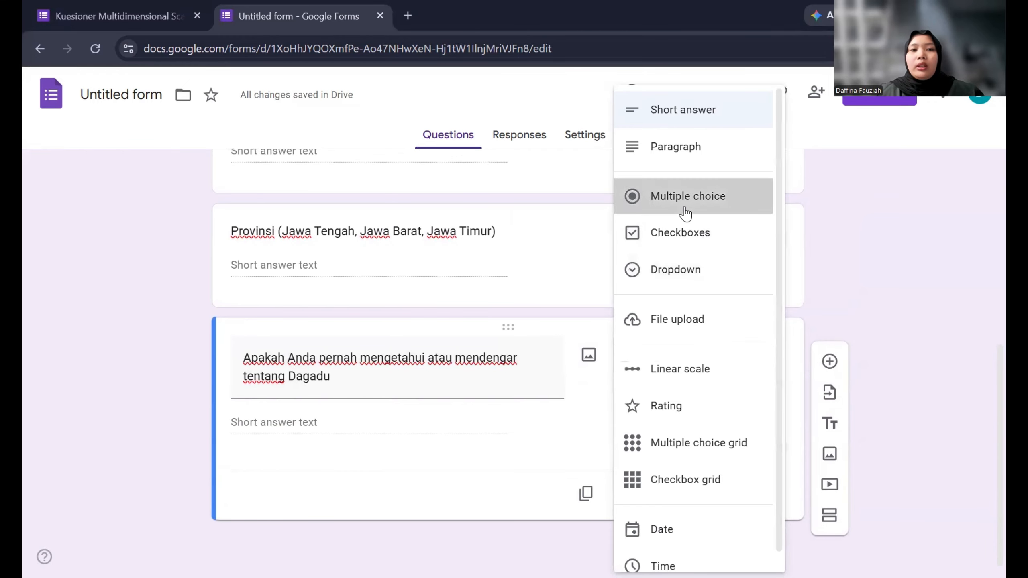
click(306, 422)
key(BackSpace)
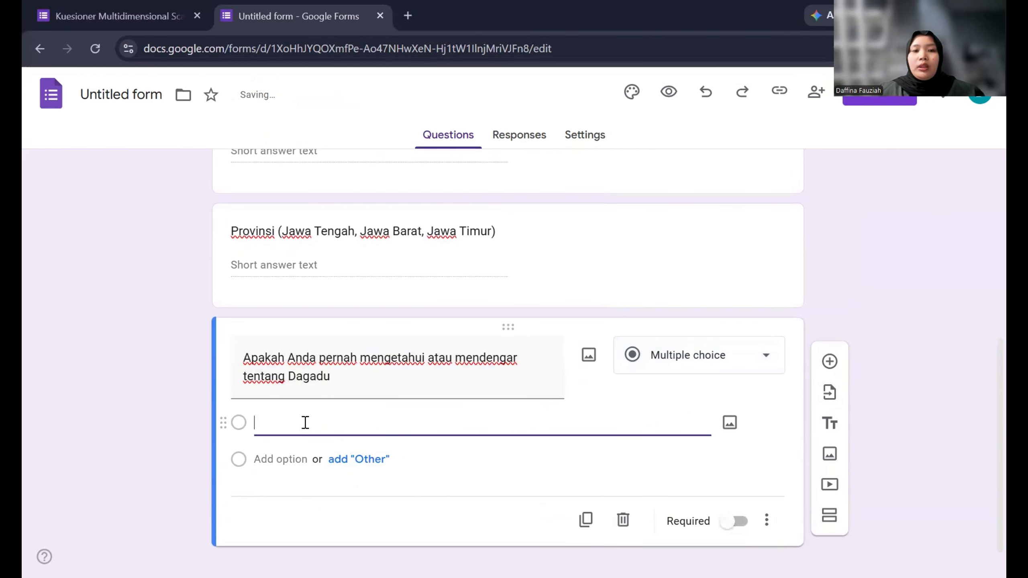
text(Ya)
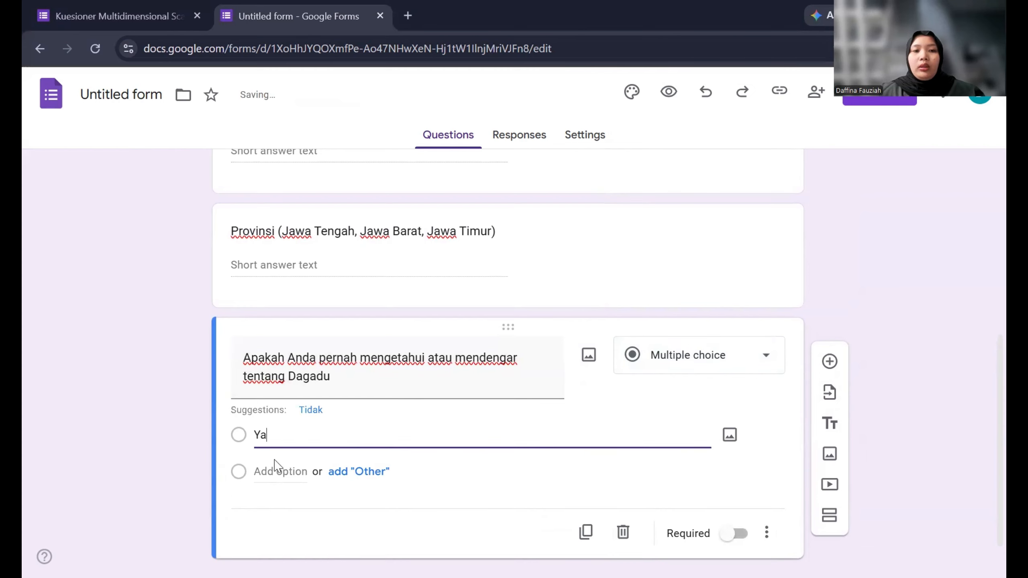
click(277, 474)
text(Tidak)
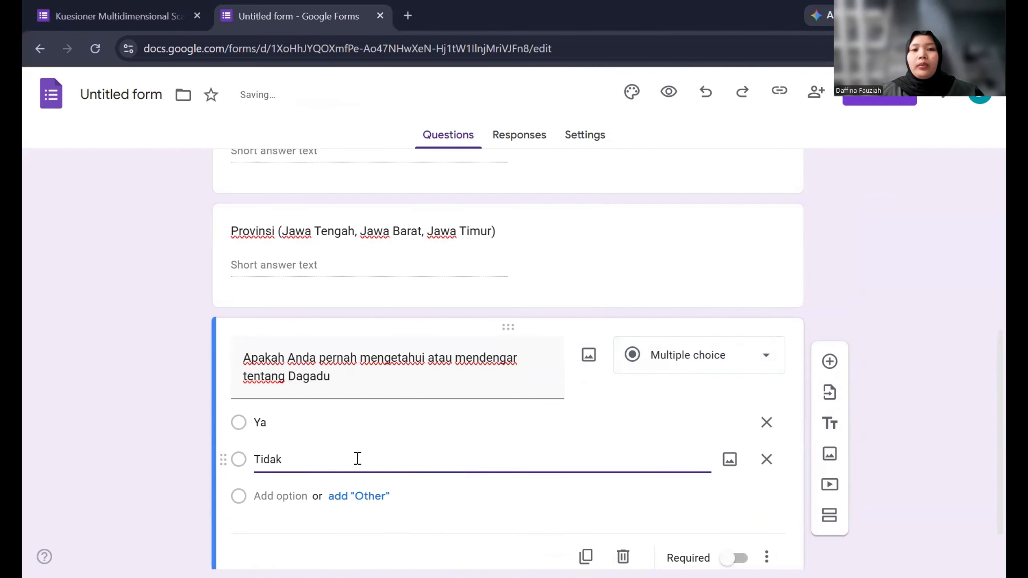
Step: Duplicate the Dagadu awareness question and change the copy's text to "Apakah Anda pernah membeli produk Dagadu"
scroll(357, 462, down, 2)
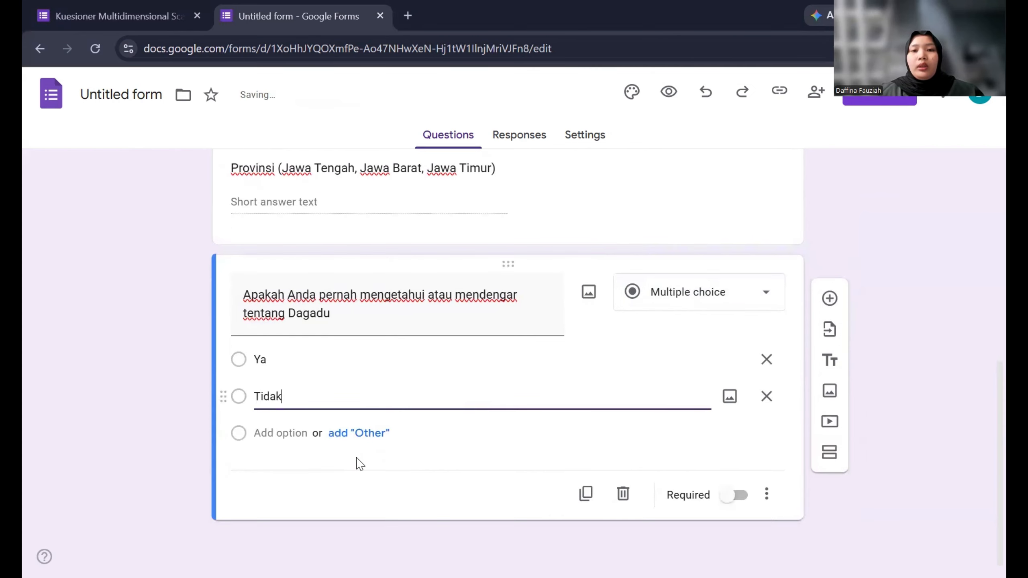
click(585, 493)
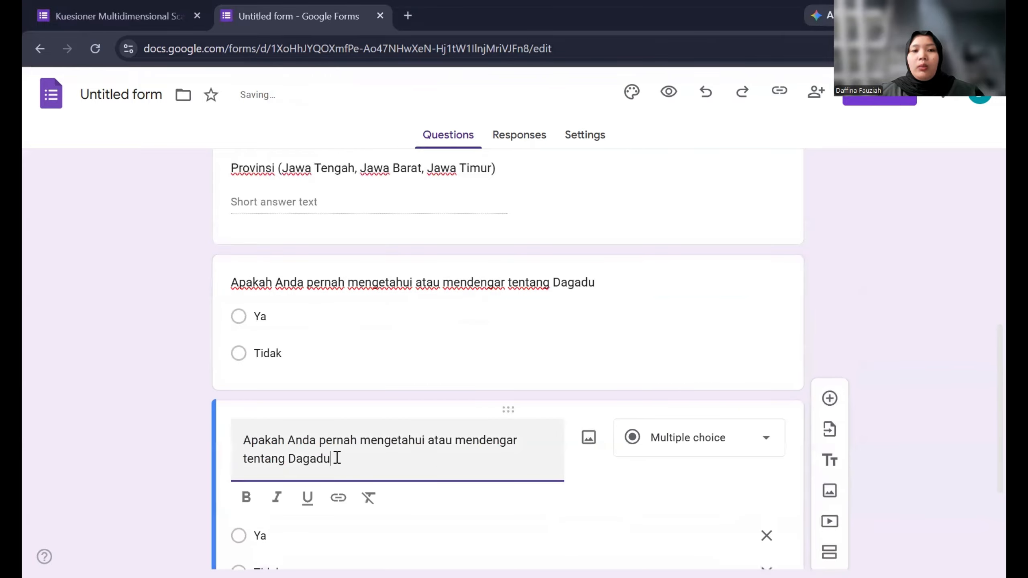
drag(337, 458, 367, 440)
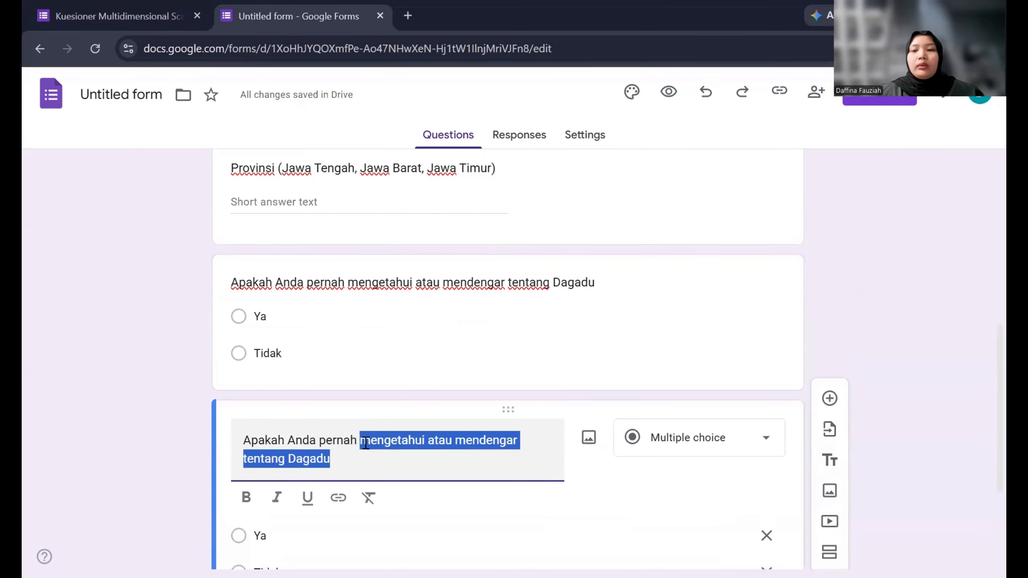
key(BackSpace)
text(membeli )
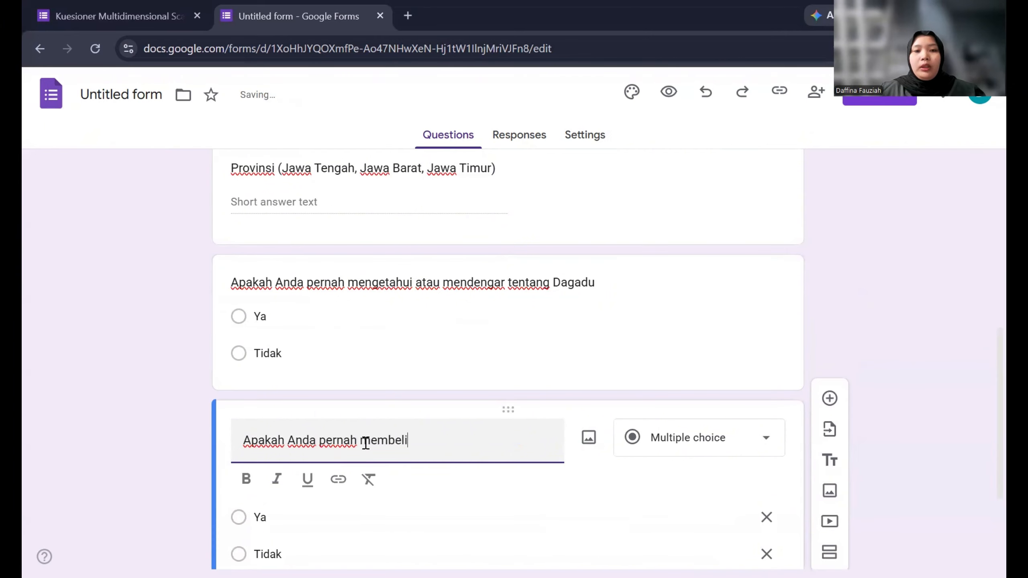
text(pr)
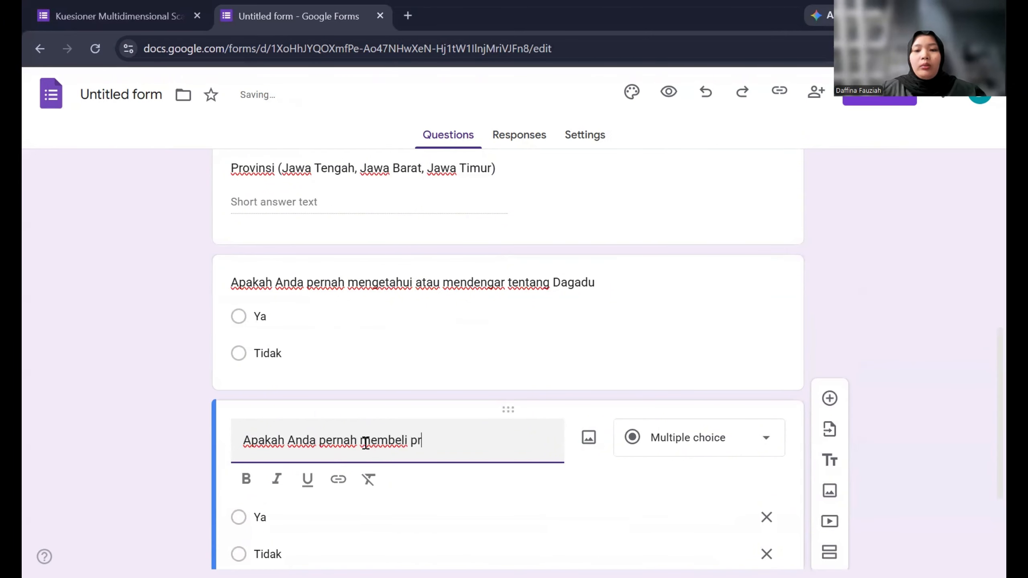
text(oduk Dagadu)
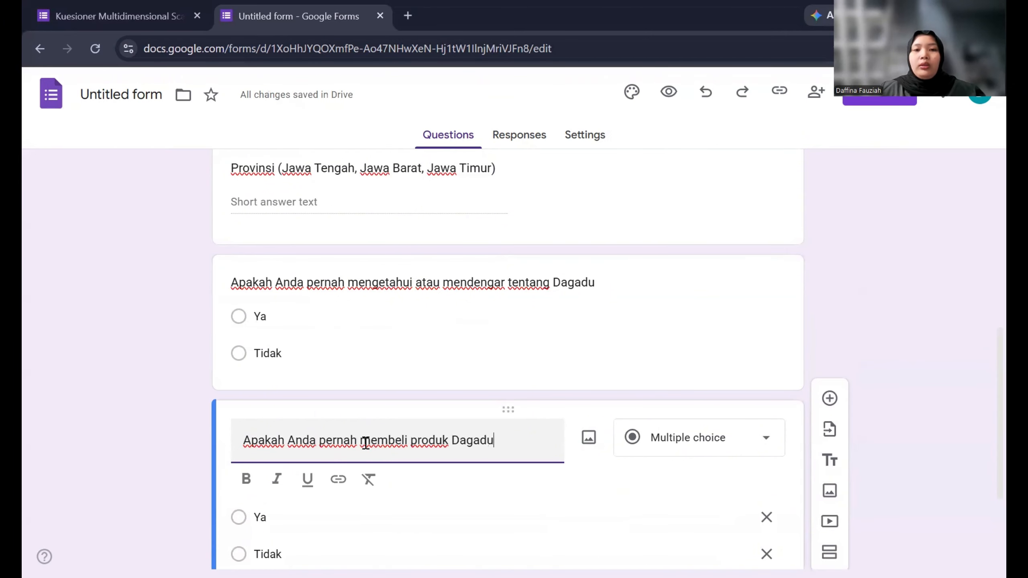
Step: Add a title and description block below the purchase question, titled "Presepsi Kemiripan Dagadu dengan Brand Lainnya"
scroll(365, 446, down, 3)
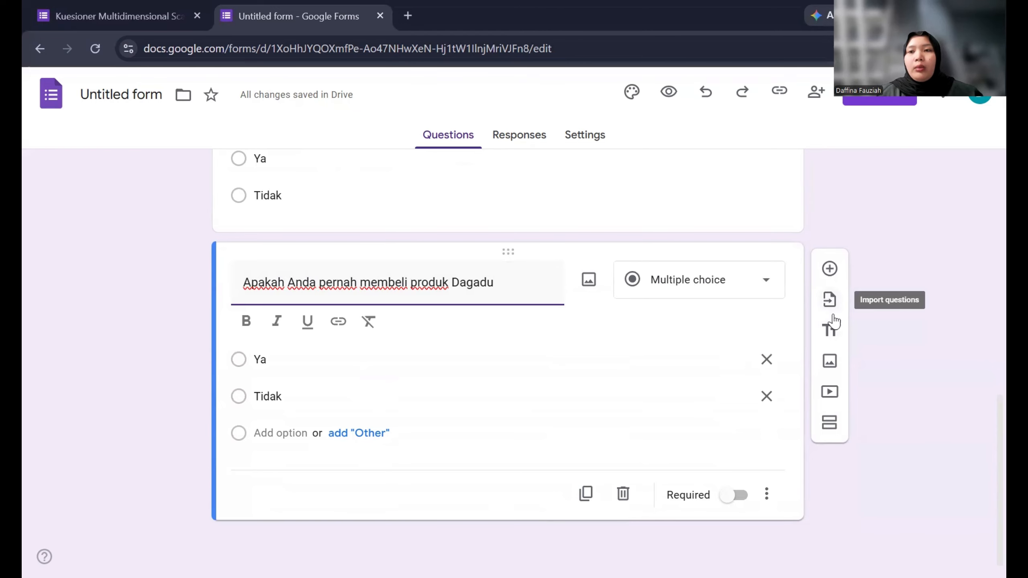
scroll(835, 336, up, 2)
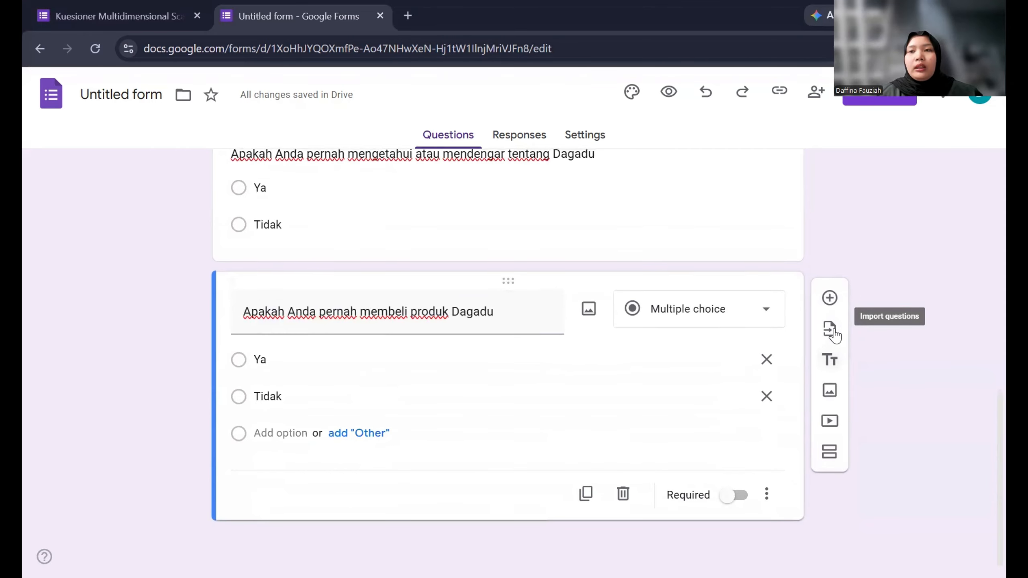
scroll(563, 413, up, 2)
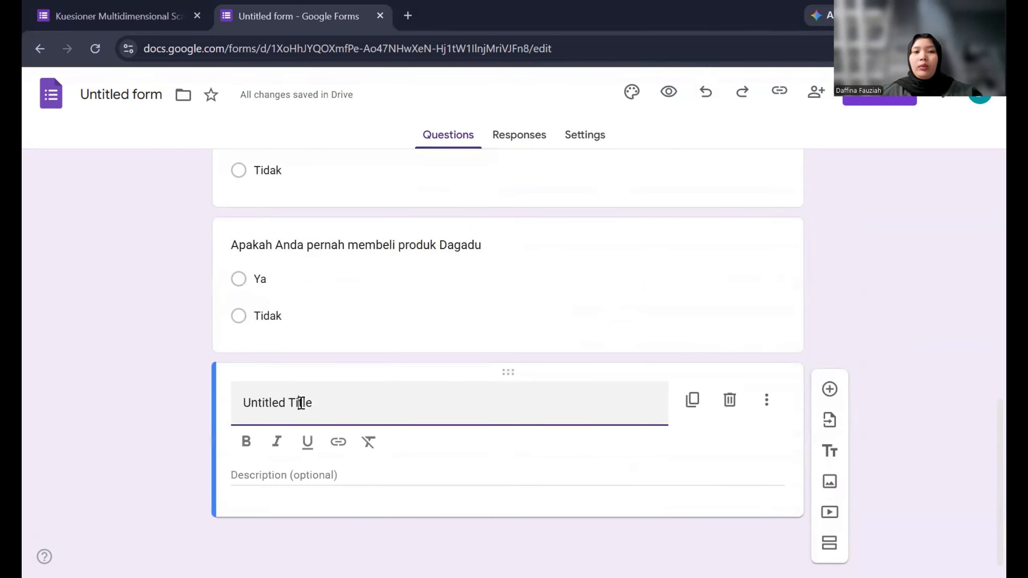
drag(326, 405, 207, 413)
key(BackSpace)
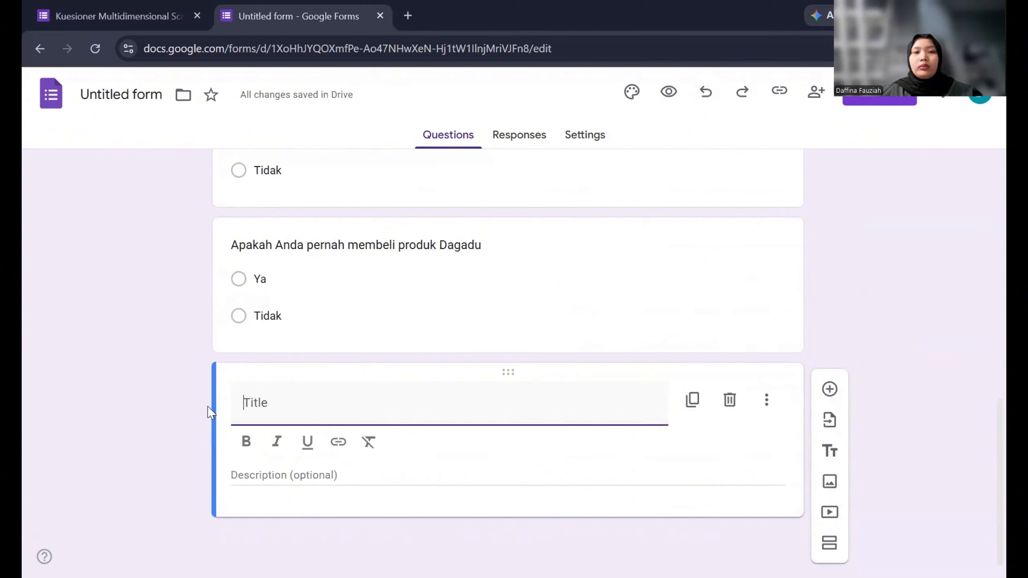
text(Presepsi)
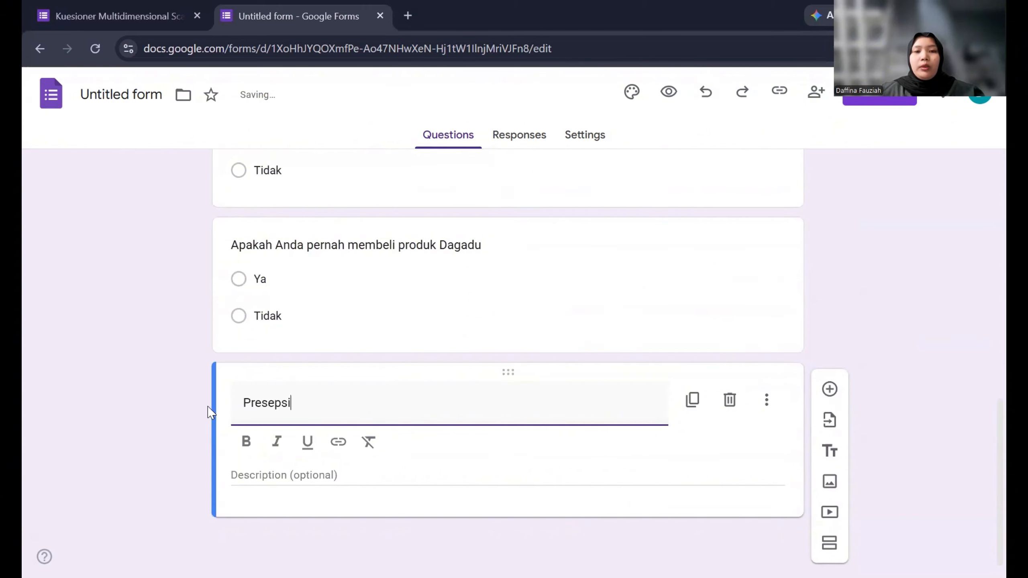
text( Kemiripa)
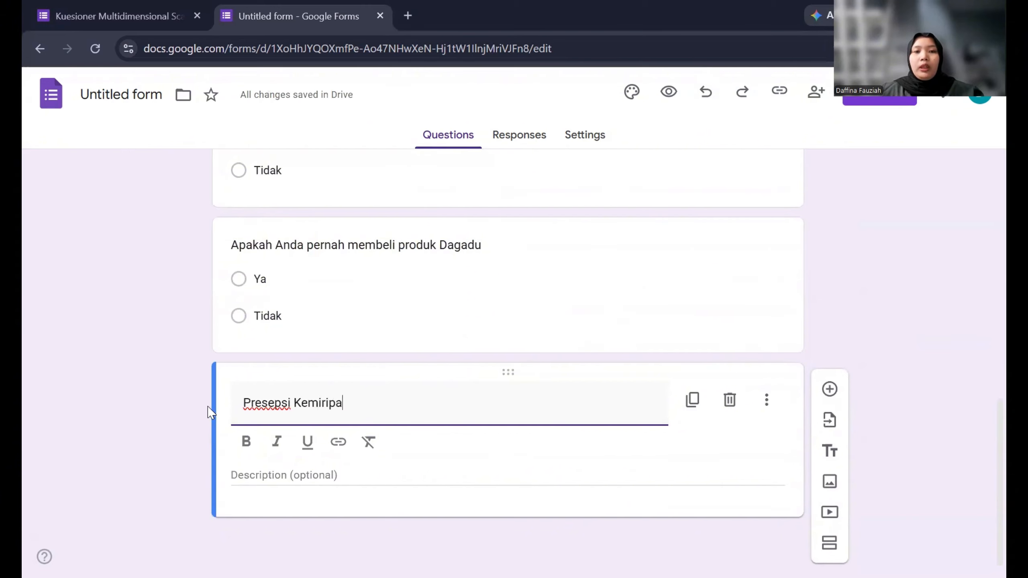
text(n Dagadu )
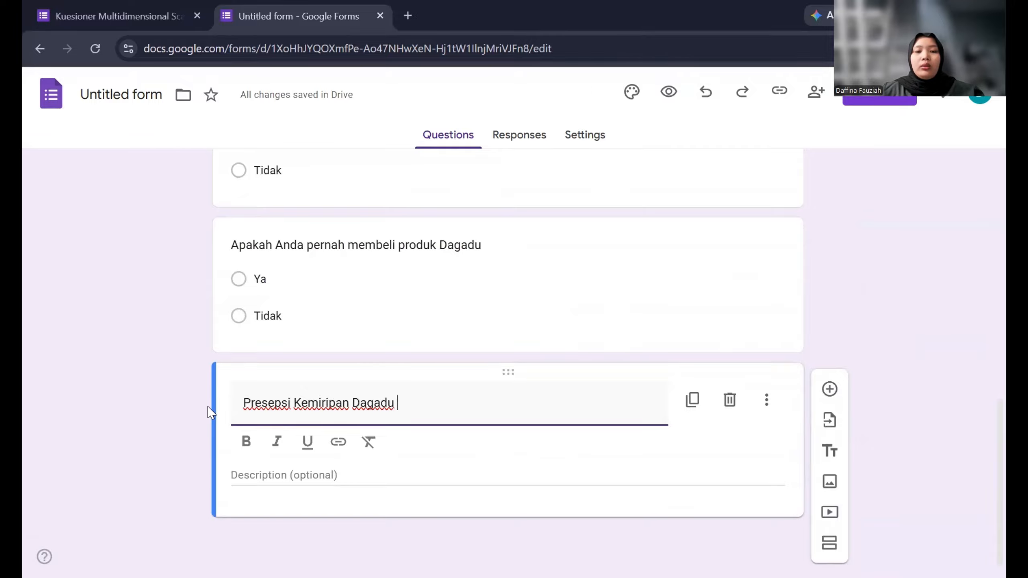
text(dengan B)
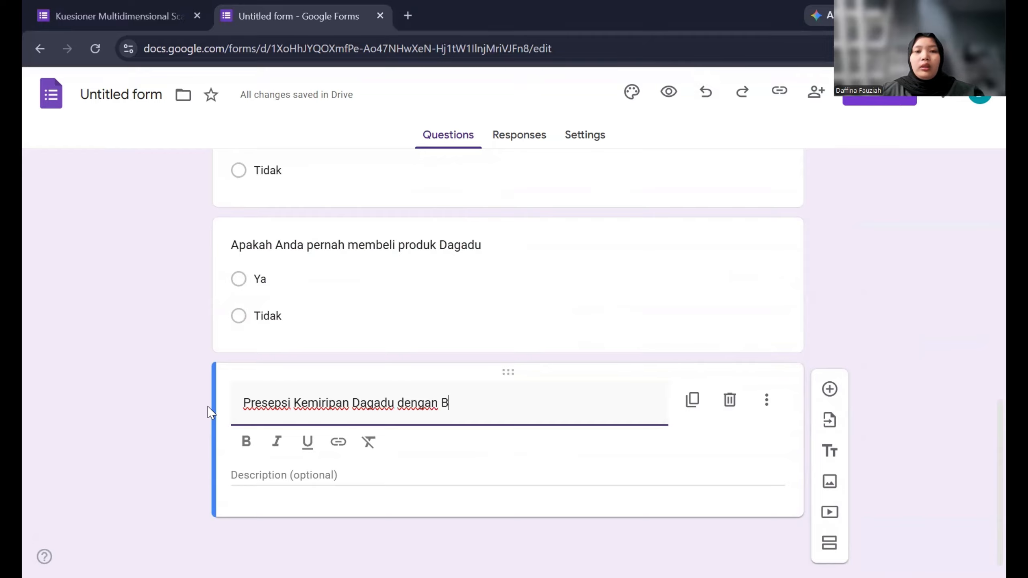
text(rand Lainnya)
Step: Set the block's description to 'Berikanlah penilaian persepsi Anda dari 1 - 5 yang menunjukkan dari " Sangat Tidak Mirip" ke "Sangat Mirip" terhadap brand fashion berikut dengan sejujur-jujurnya'
click(287, 473)
text(Berikanlah penilaian persepsi Anda dari 1 - 5 yang menunjukkan dari " Sangat Tidak Mirip" ke "Sangat Mirip" terhadap brand fashion berikut dengan sejujur-jujurnya)
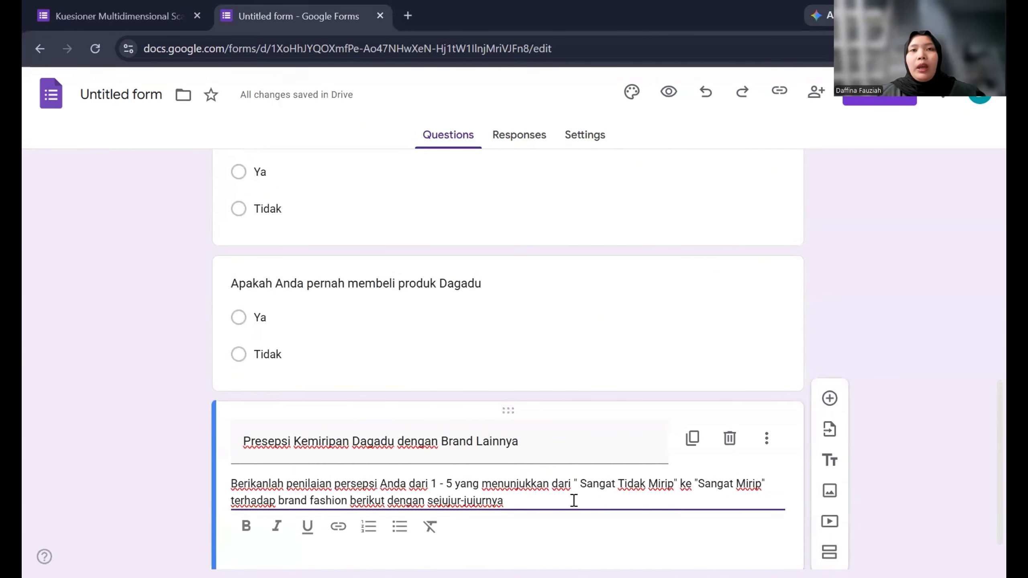
scroll(574, 504, down, 1)
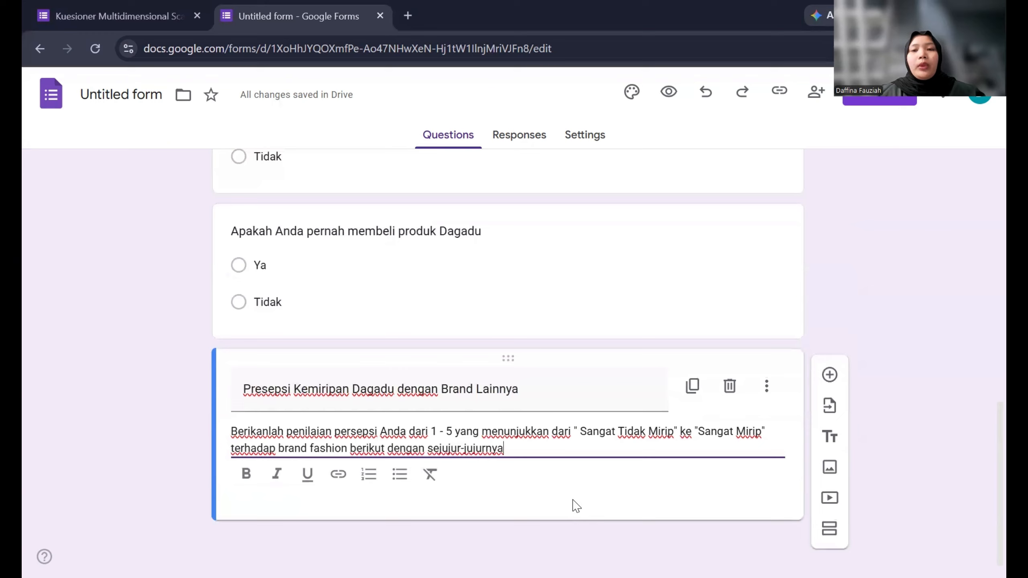
Step: Add a linear scale question below the title block with the text "Kemiripan H&M dengan Dagadu"
click(833, 380)
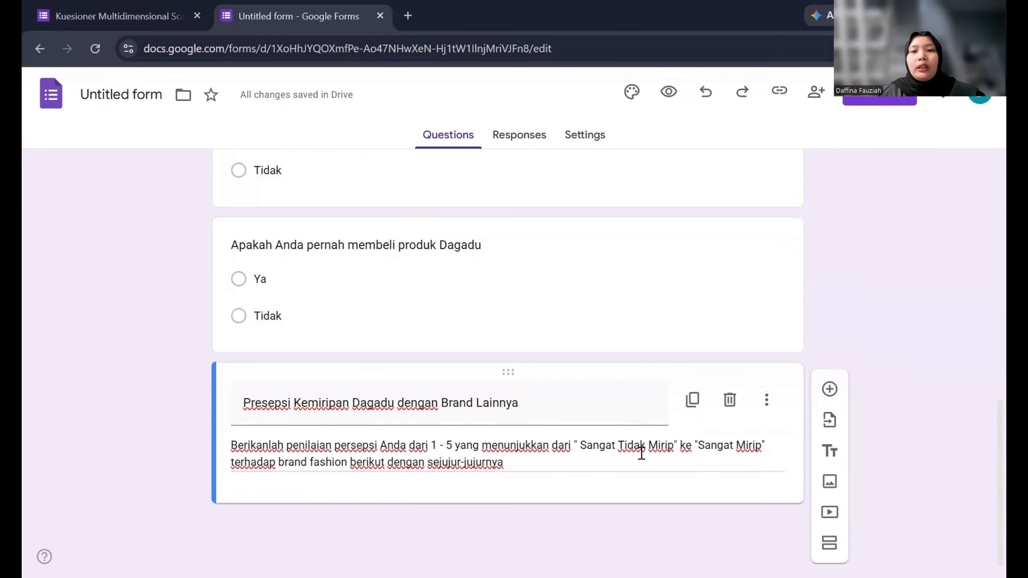
click(828, 391)
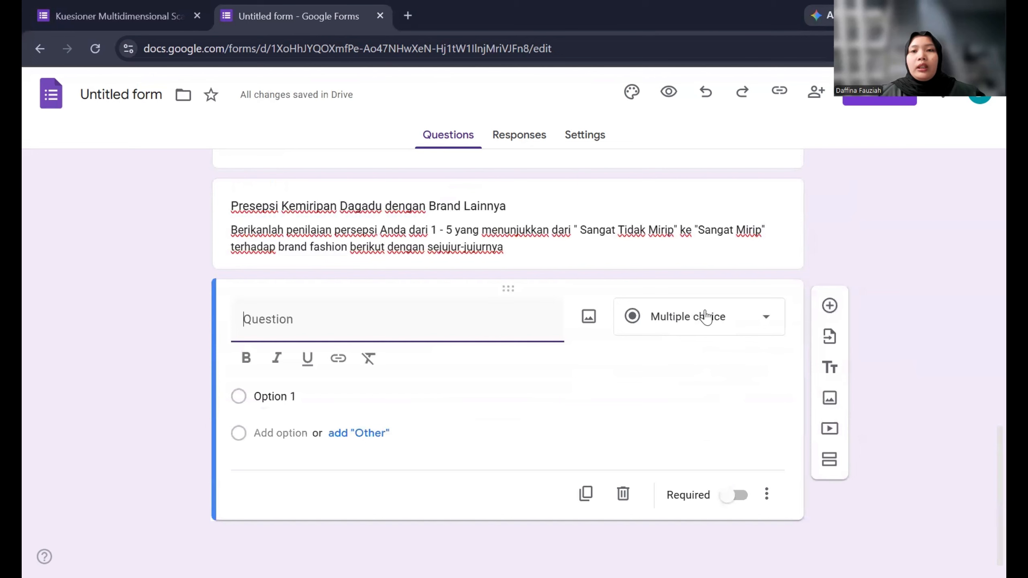
click(707, 319)
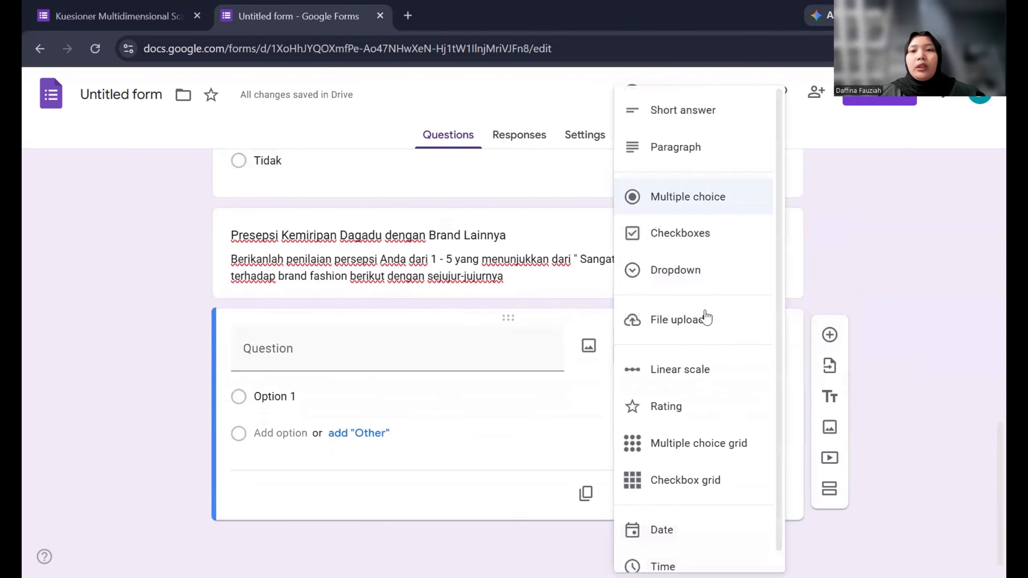
click(695, 370)
click(305, 351)
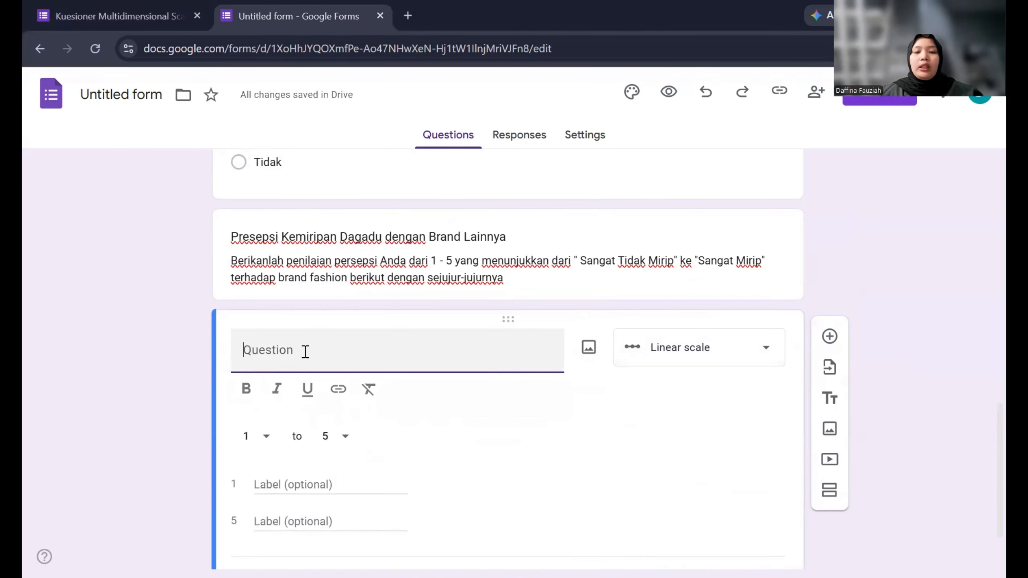
text(Ke)
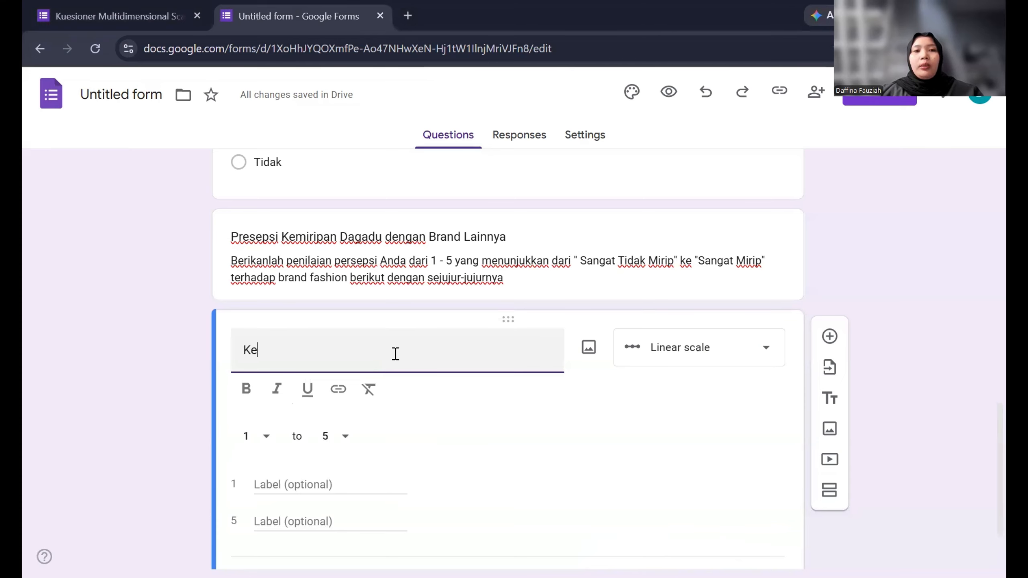
text(miripan H)
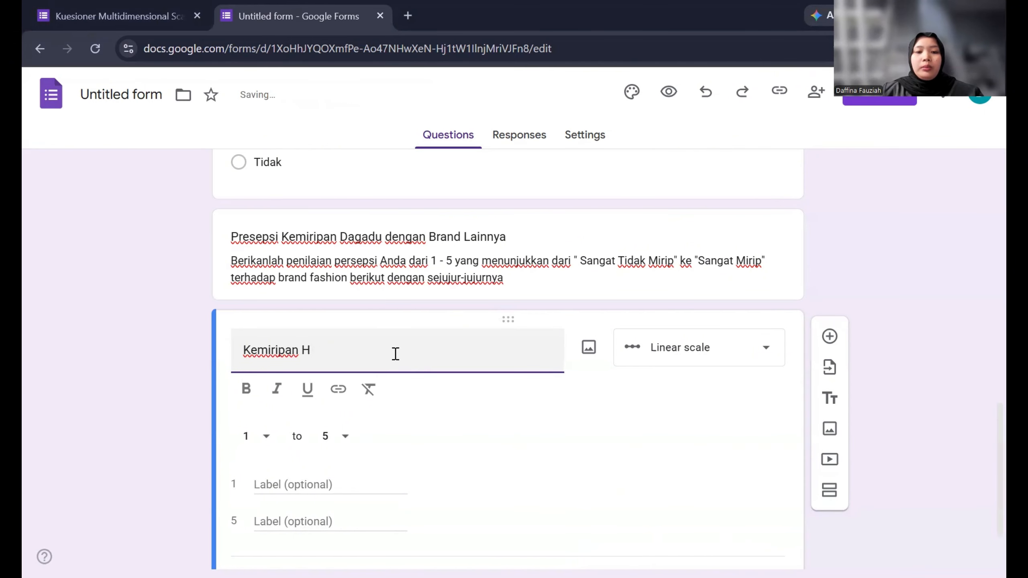
text(7)
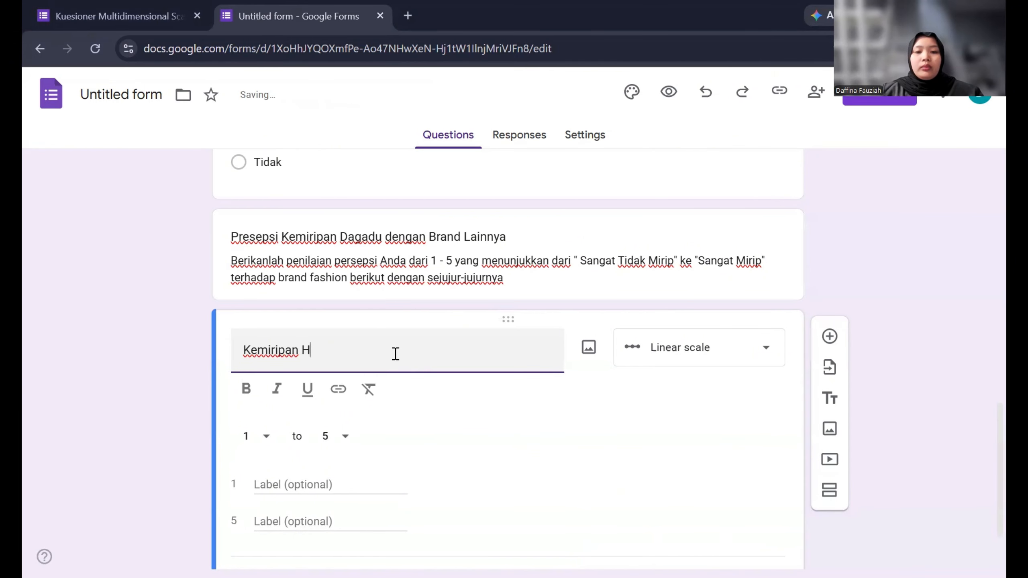
text(&M deng)
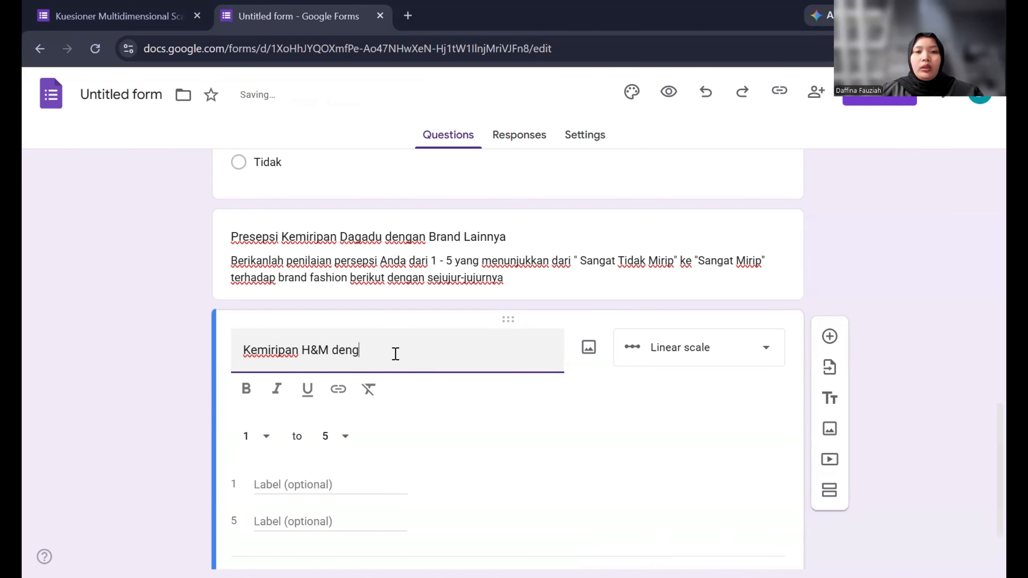
text(an Dagadu)
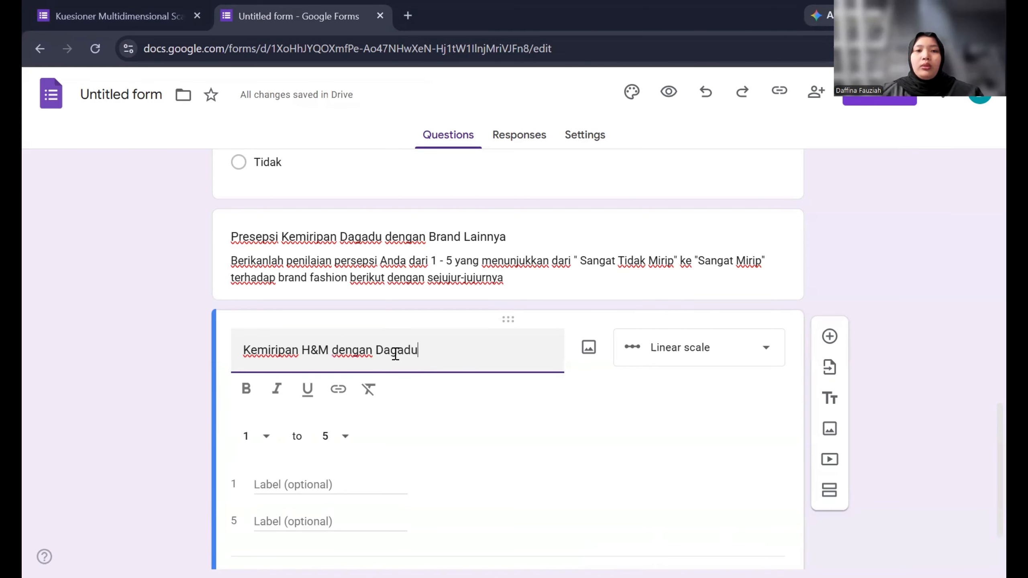
Step: Label scale value 1 as "Sangat Tidak Mirip" and value 5 as "Sangat Mirip" in the H&M and Dagadu question
click(288, 486)
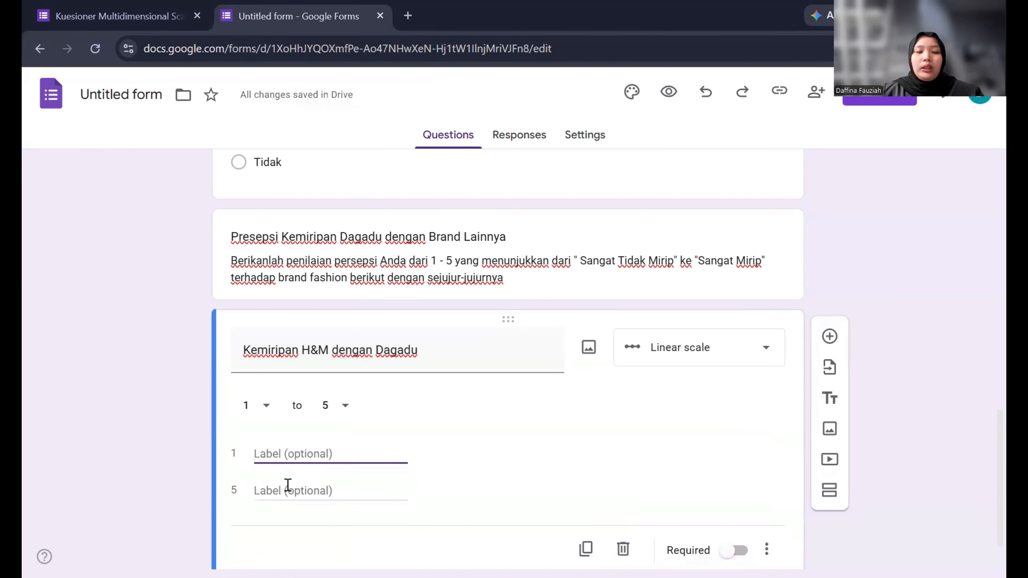
text(Sangat Tid)
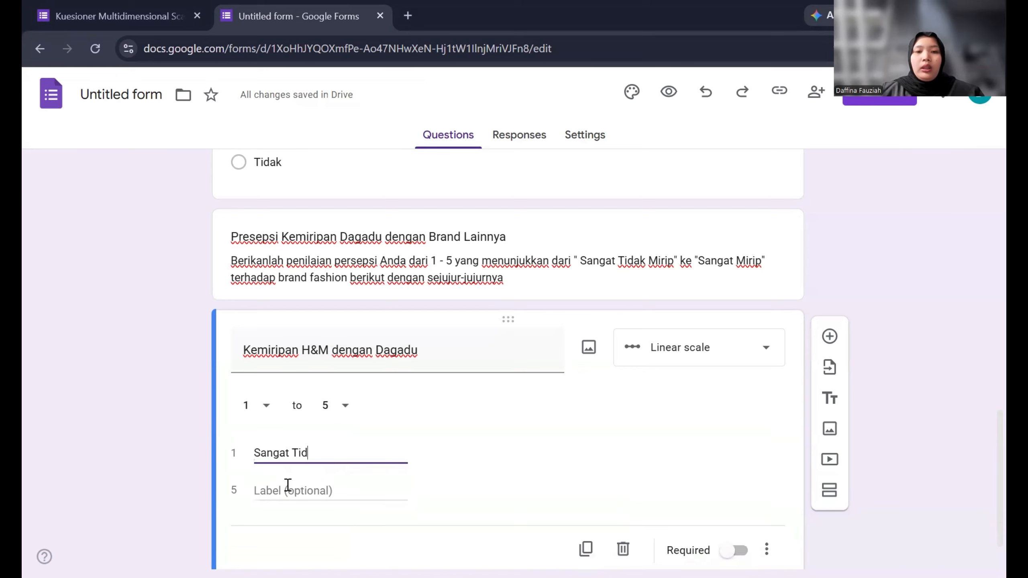
text(ak Mirip)
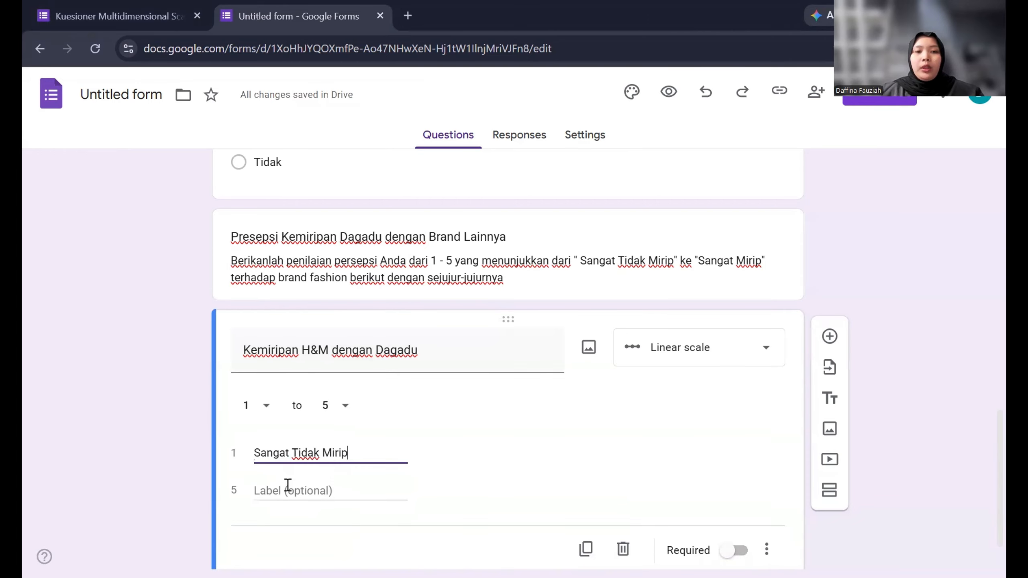
click(292, 492)
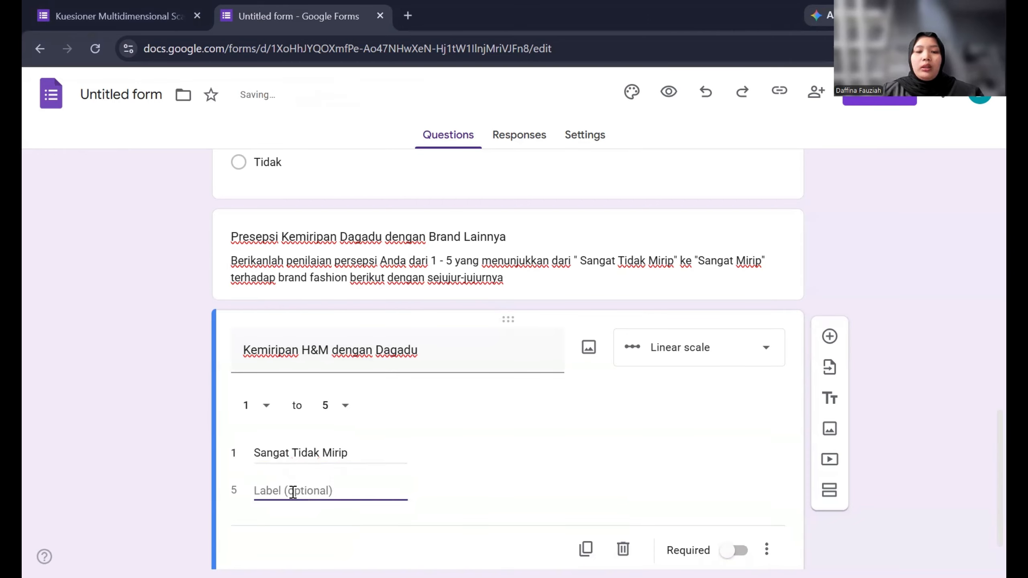
text(Sangat)
text(Mirip)
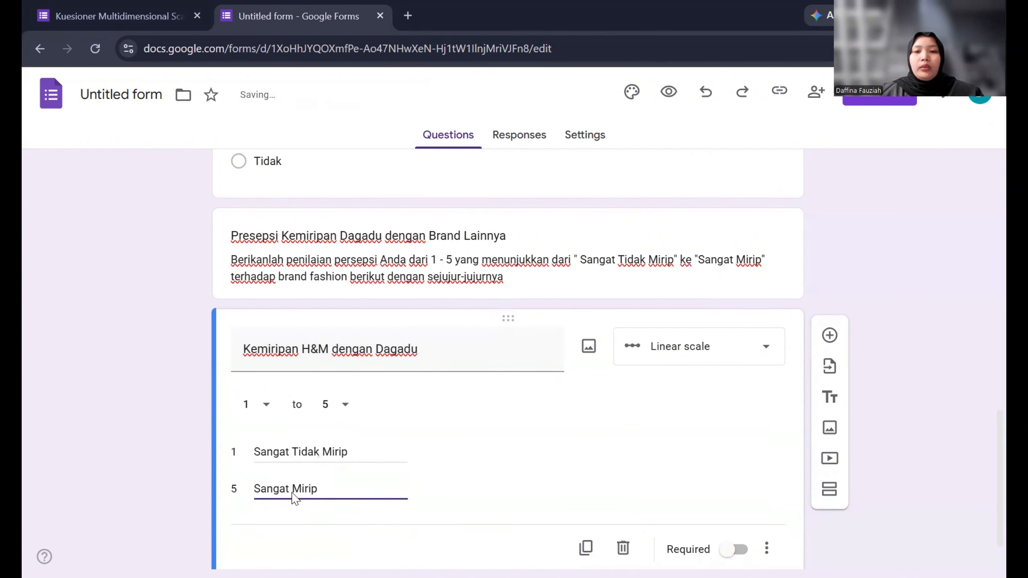
Step: Duplicate the H&M and Dagadu scale question and change the copy's text to "Kemiripan H&M dengan Uniqlo"
scroll(294, 494, down, 1)
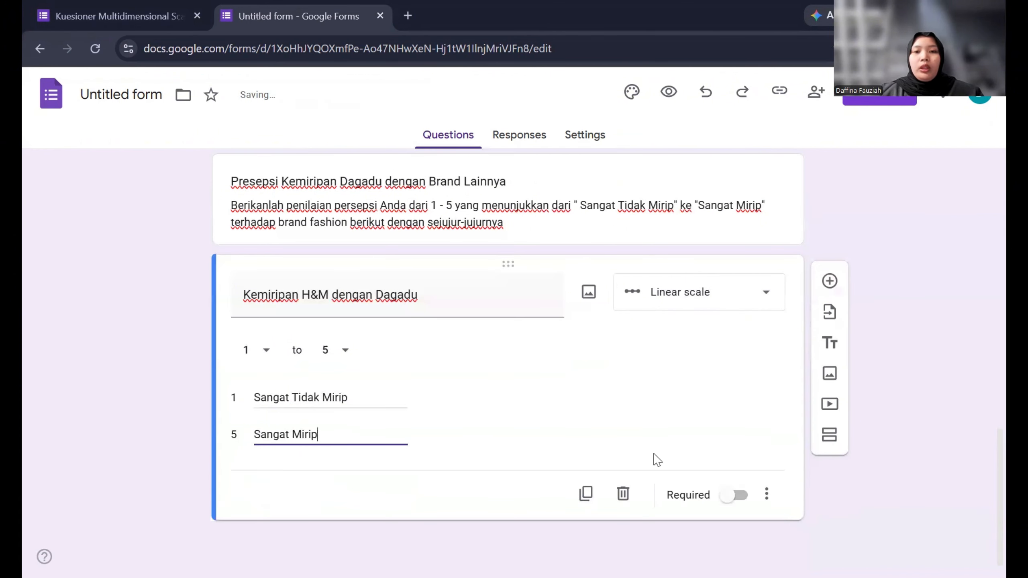
click(585, 494)
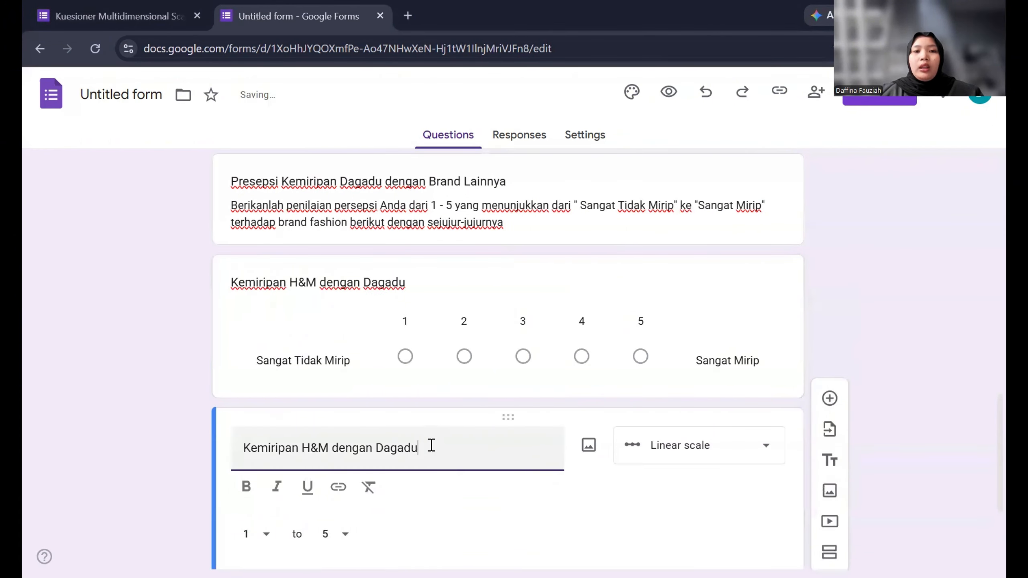
key(BackSpace)
key(BackSpace)
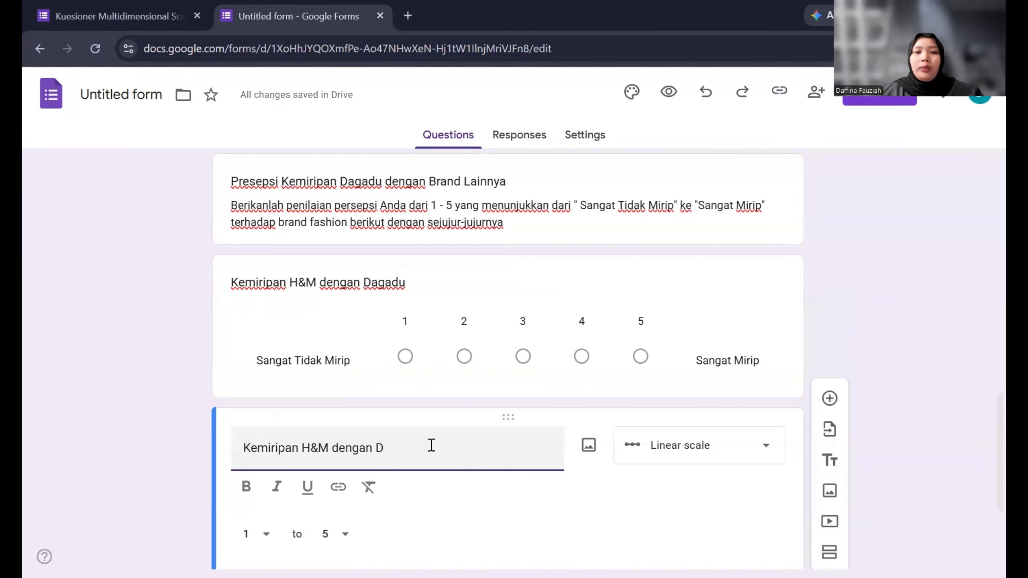
key(BackSpace)
text(Uniqlo)
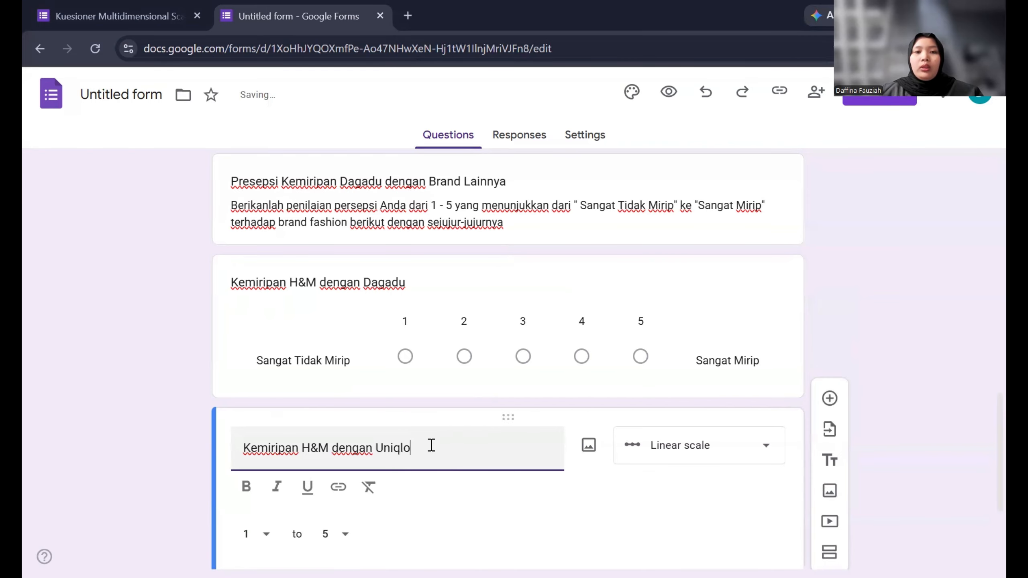
scroll(431, 446, down, 4)
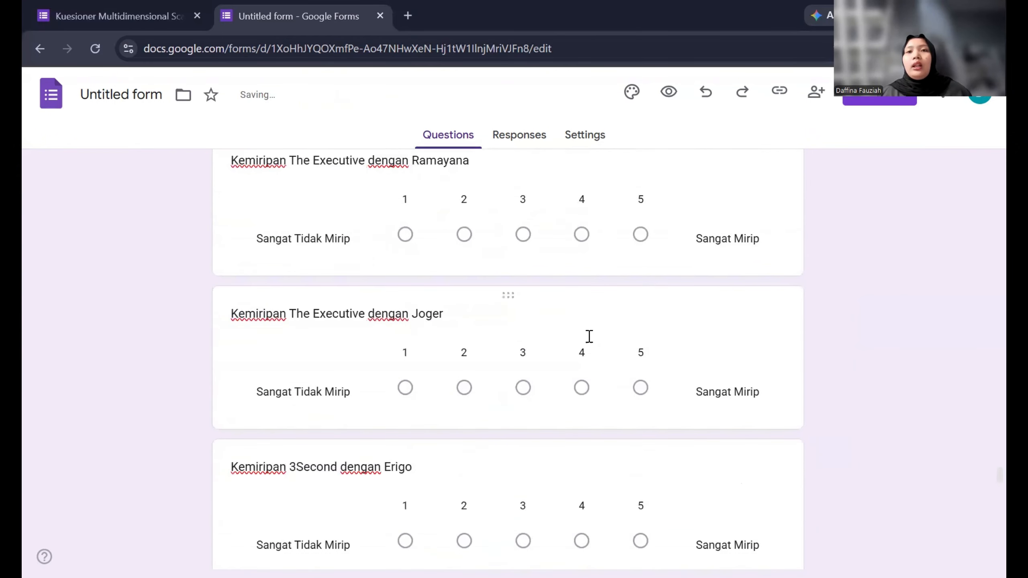
Step: Name the form file "Kuesioner Multidemensional Scalling Untuk Dagadu" and publish it for anyone with the link
scroll(589, 337, up, 20)
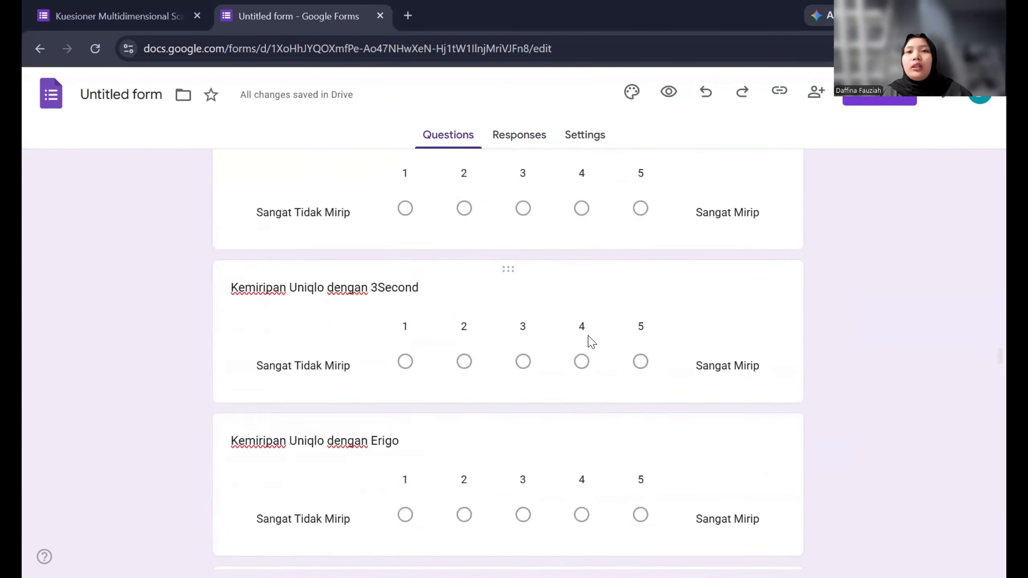
scroll(589, 336, up, 20)
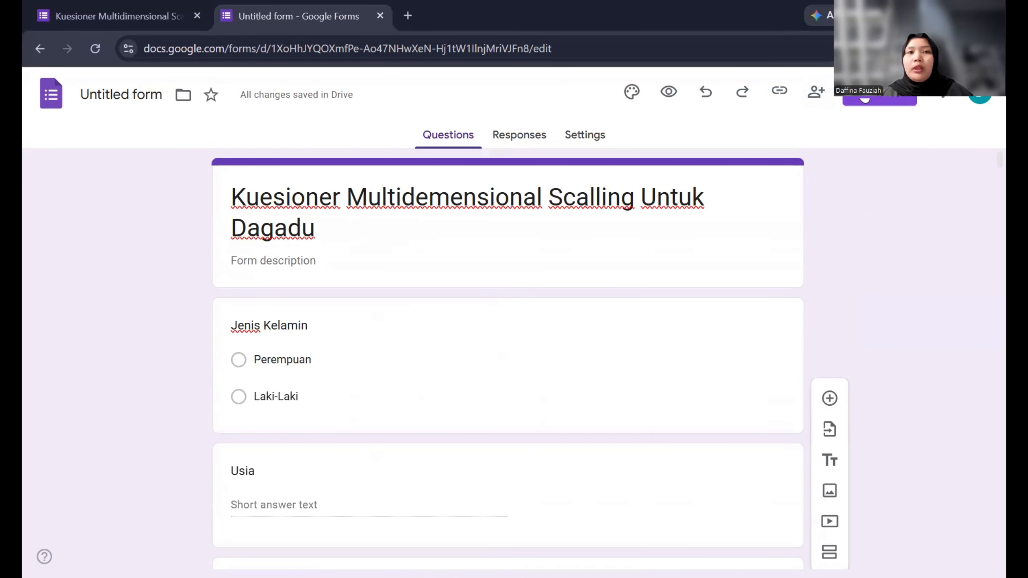
click(154, 90)
click(658, 284)
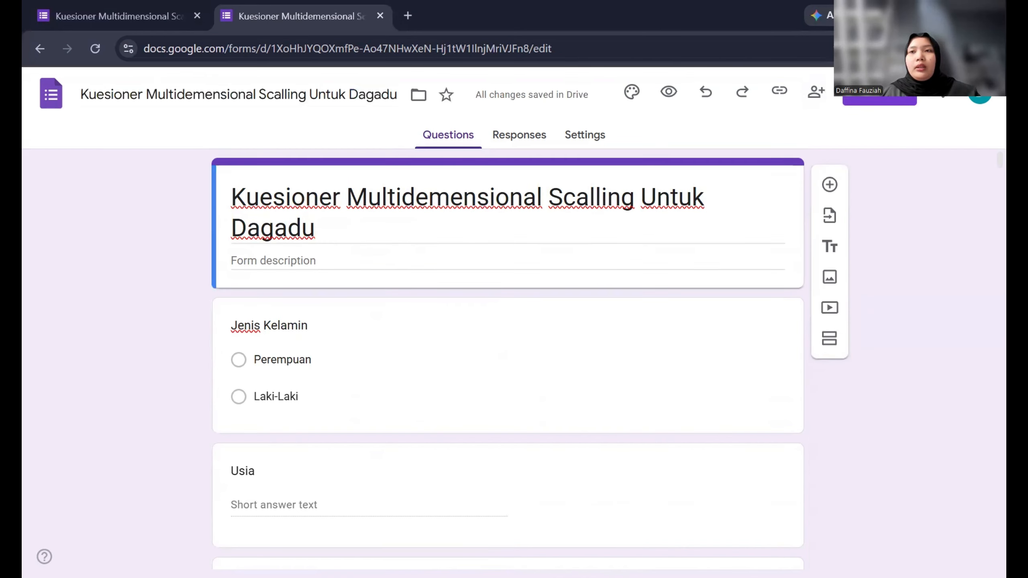
click(879, 93)
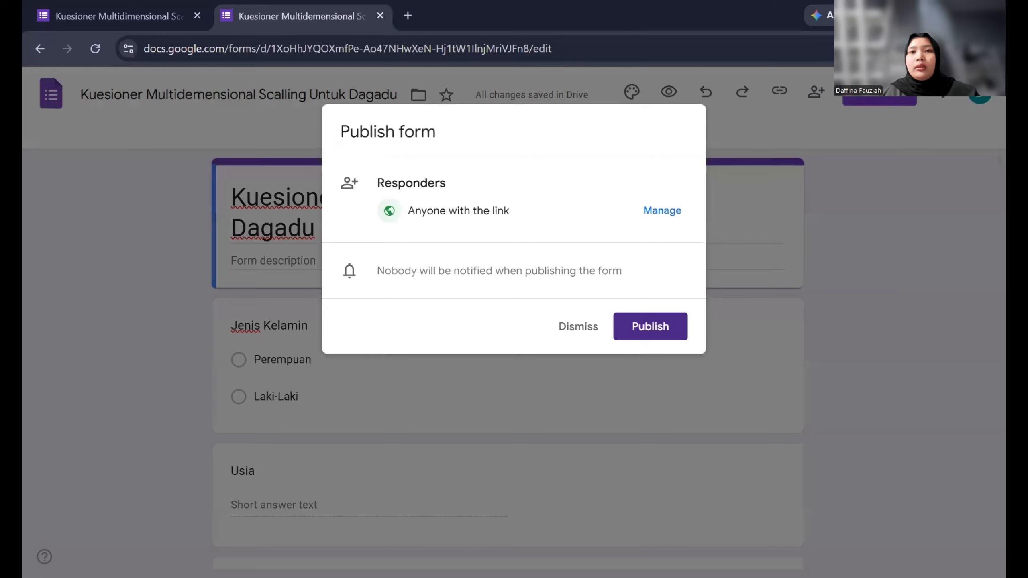
click(664, 327)
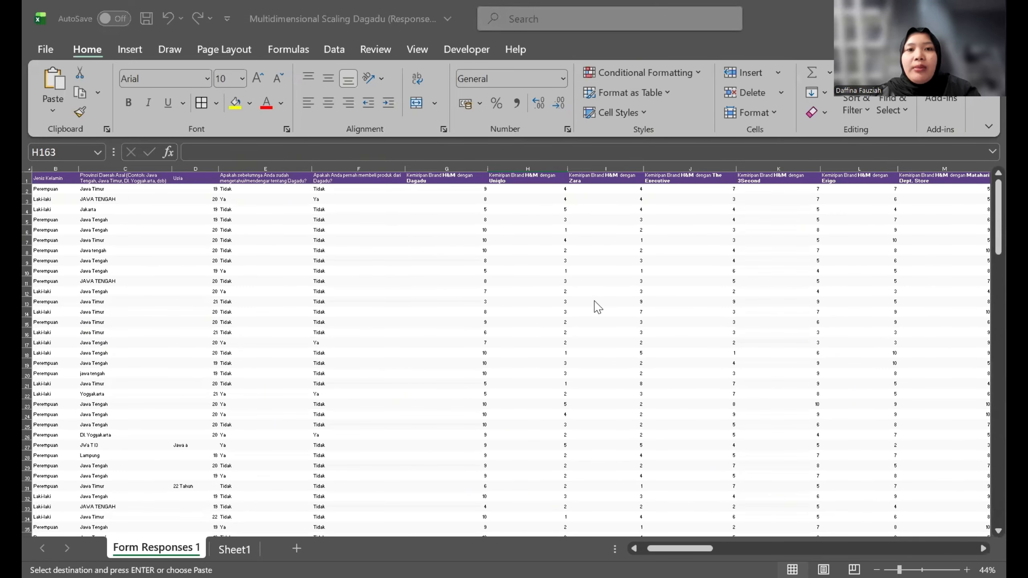
Step: Calculate the average of all "Kemiripan Brand H&M dengan Dagadu" ratings in G157, below the response table, with the AVERAGE function
scroll(598, 307, down, 20)
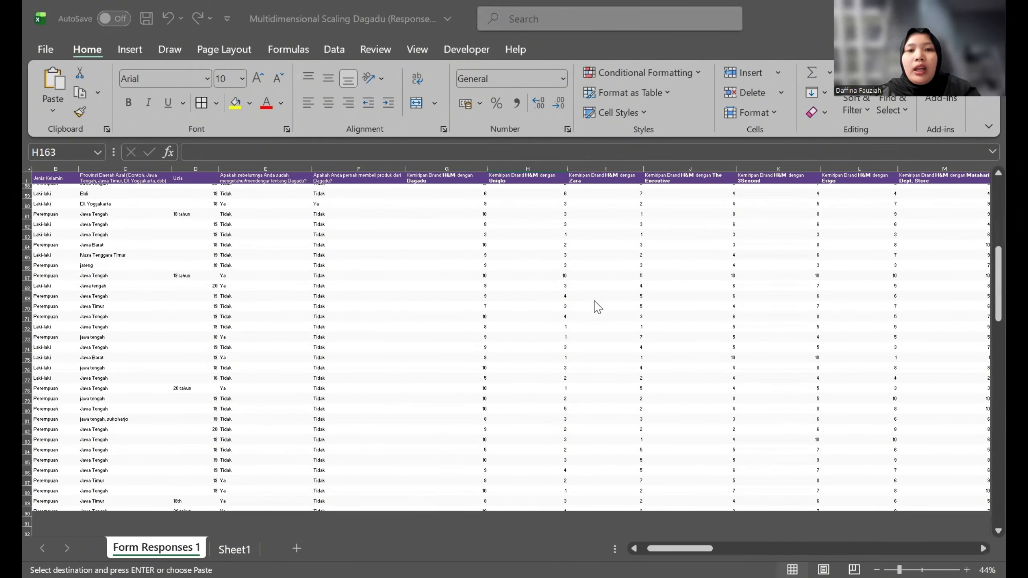
scroll(597, 307, down, 12)
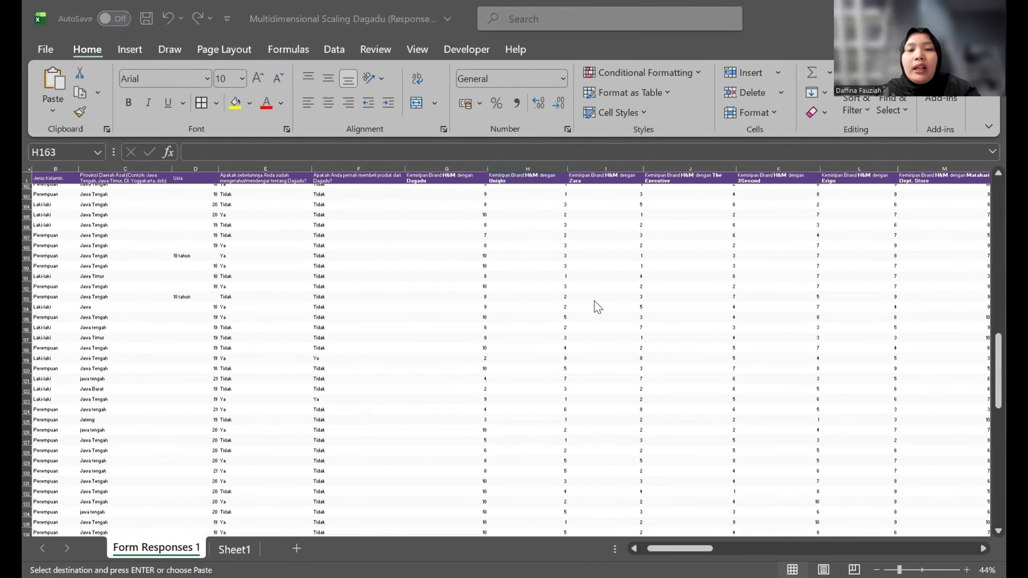
scroll(598, 307, down, 14)
scroll(594, 305, up, 1)
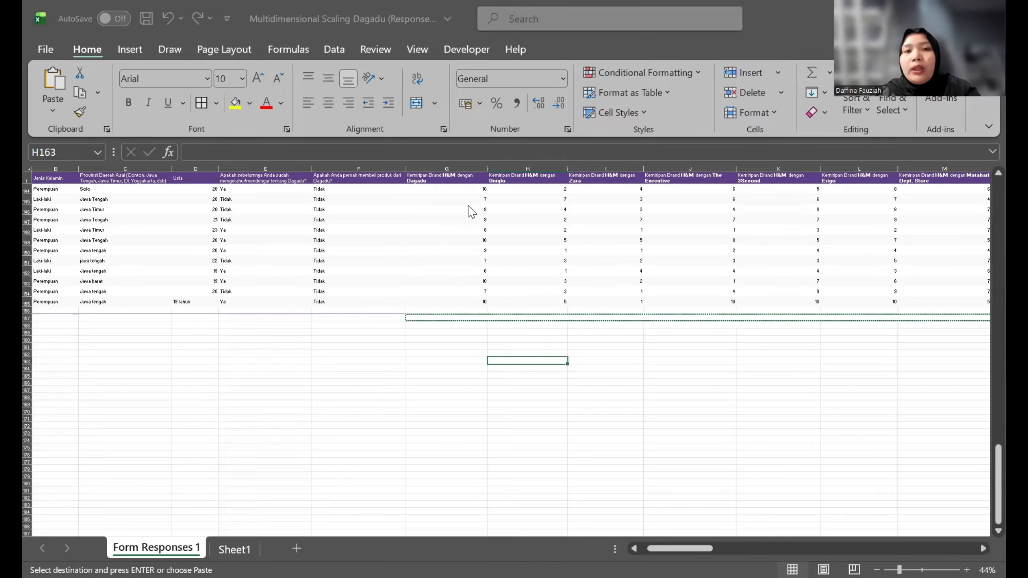
click(446, 316)
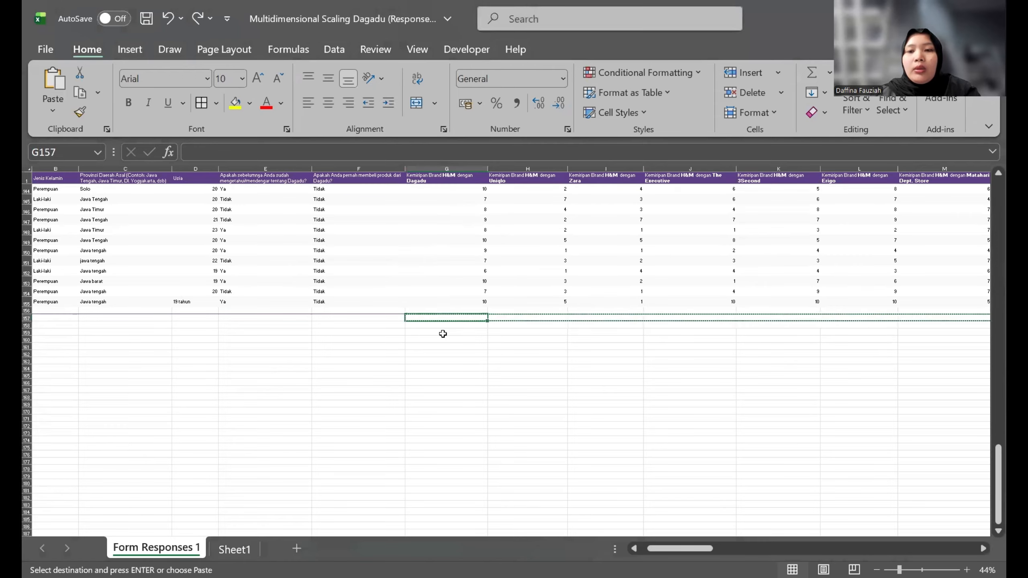
text(=A)
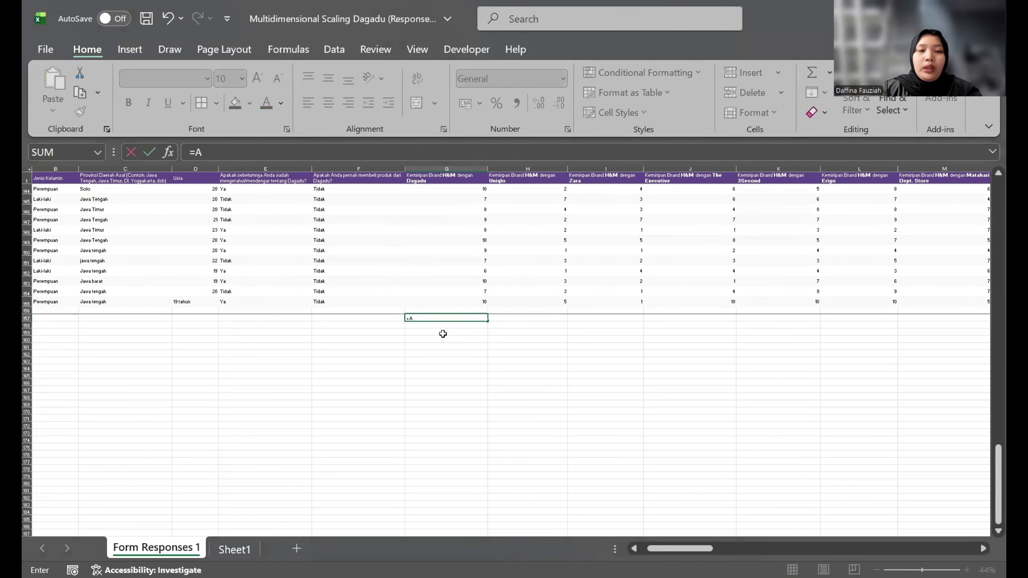
text(v)
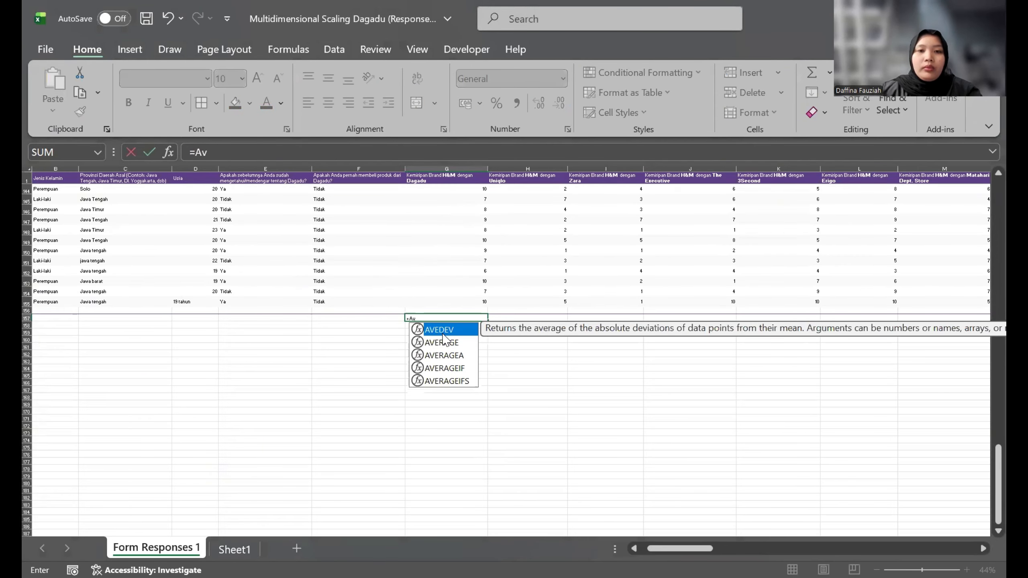
click(464, 343)
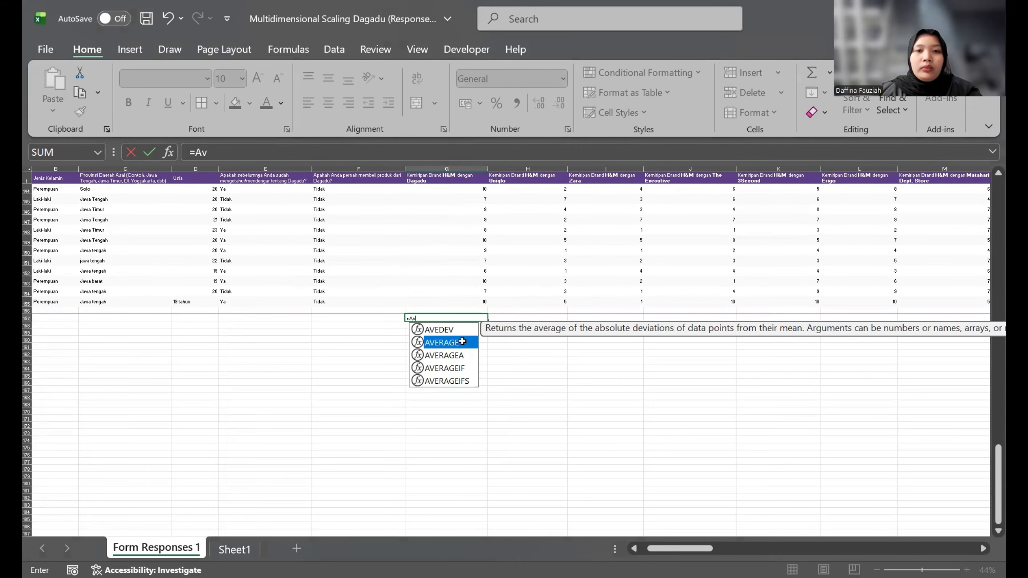
double_click(463, 342)
scroll(445, 243, up, 20)
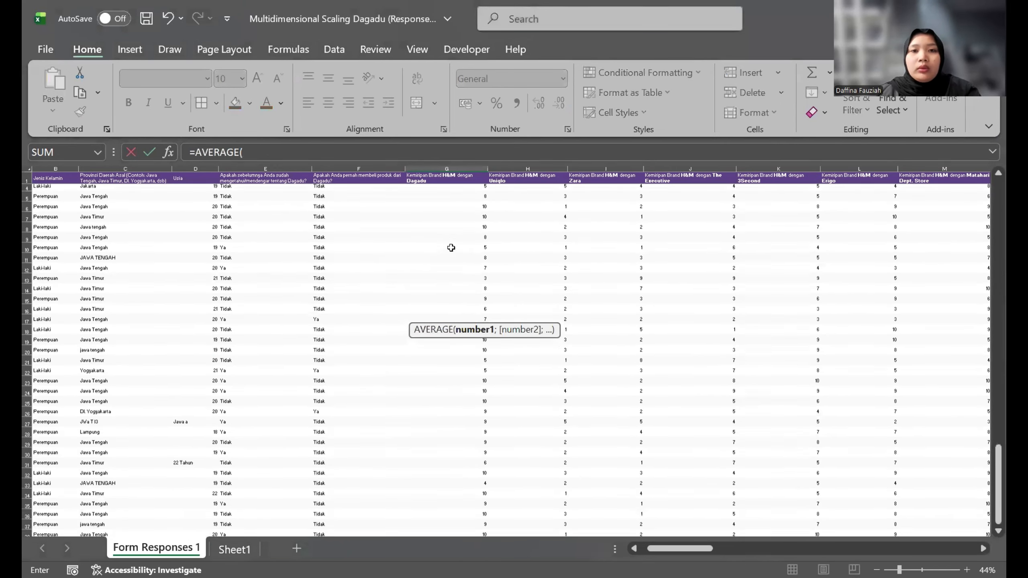
click(449, 189)
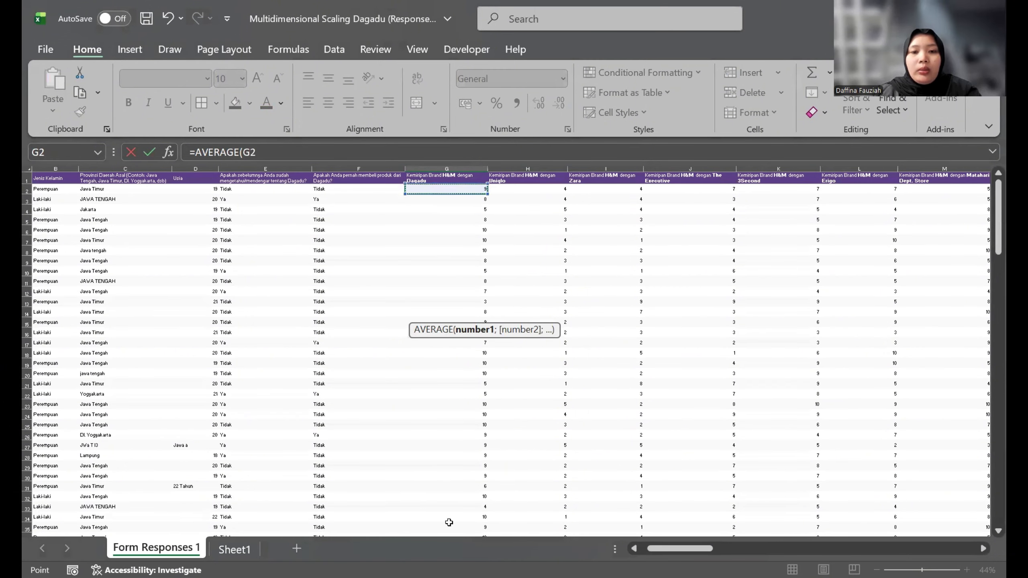
drag(446, 547, 457, 519)
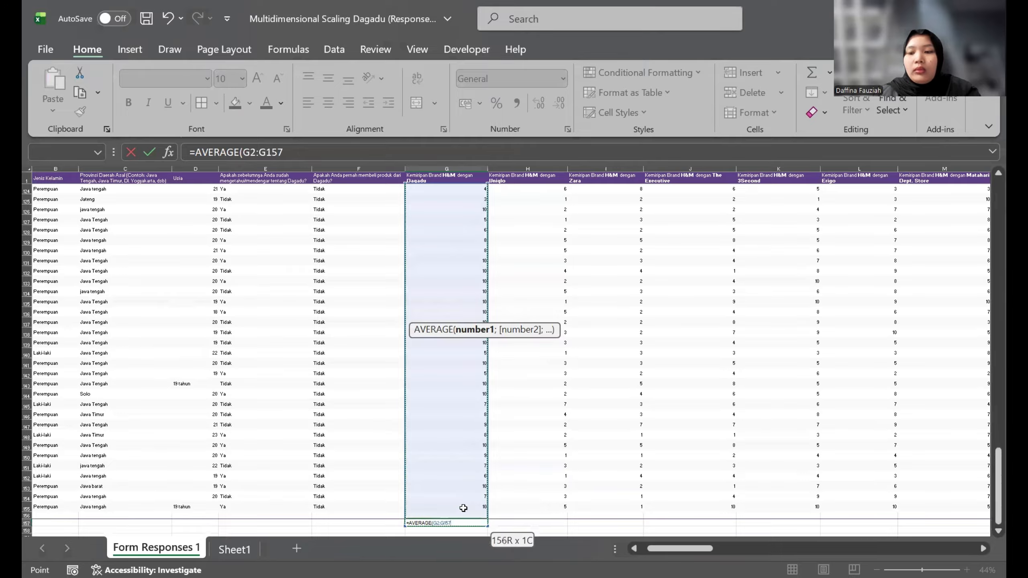
key(Return)
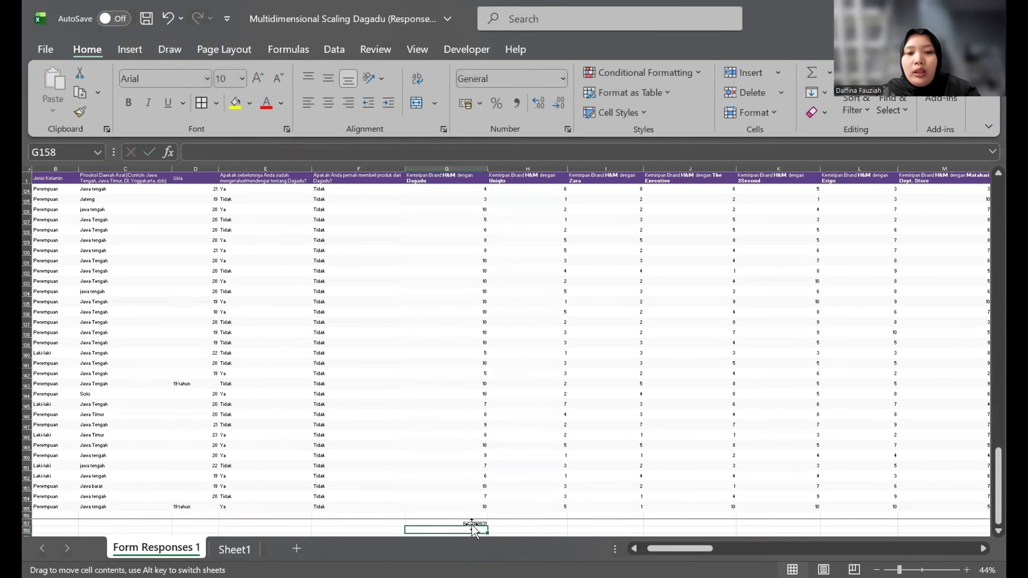
Step: Fill the average formula from G157 across row 157 to column AY, covering every brand-pair column
click(472, 523)
drag(487, 524, 988, 518)
drag(917, 512, 917, 513)
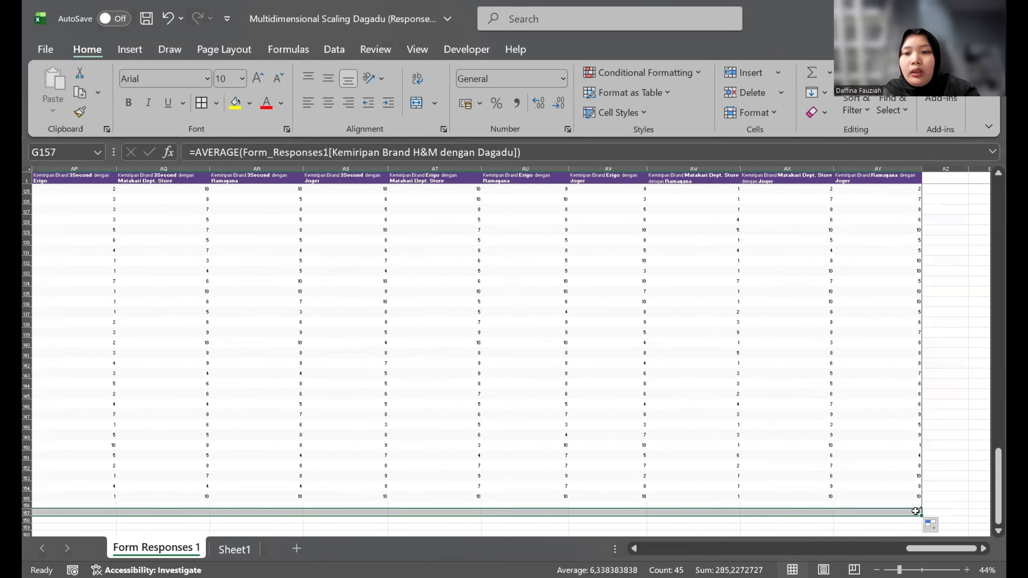
click(955, 468)
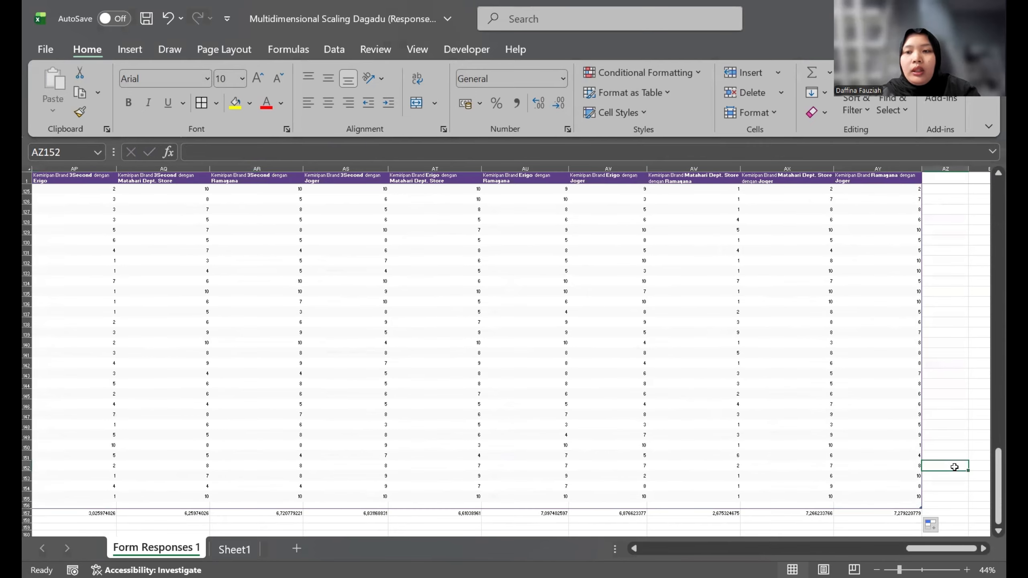
Step: Copy the H&M averages for Dagadu through Ramayana (G157:N157) and paste them as values into Sheet1 starting at D3
scroll(955, 467, left, 15)
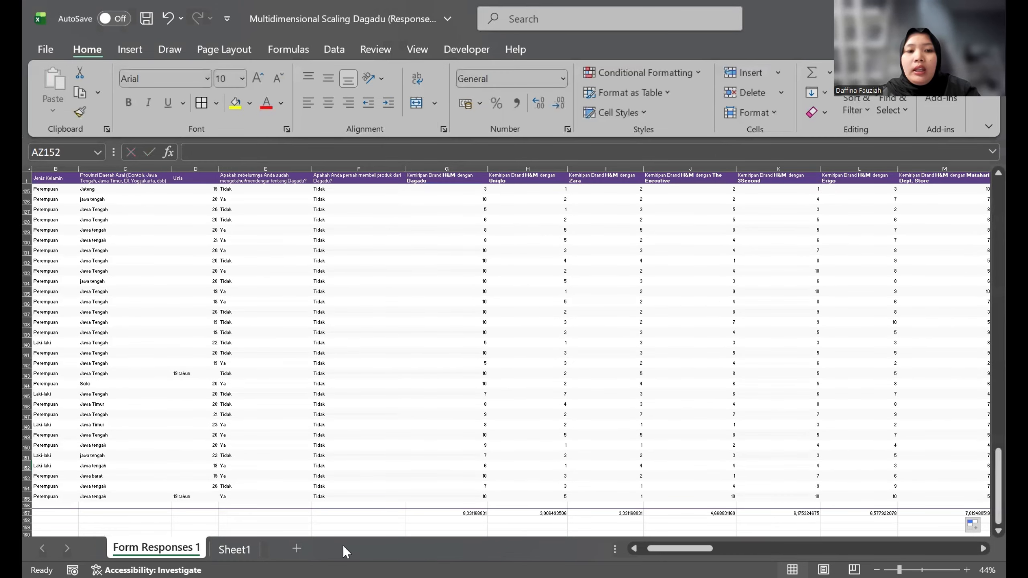
click(247, 551)
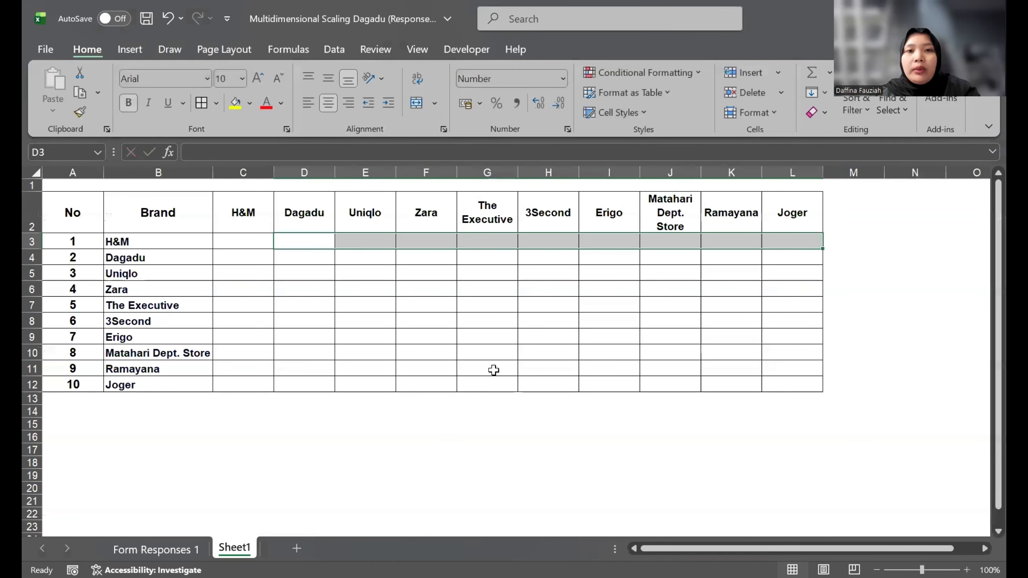
click(174, 550)
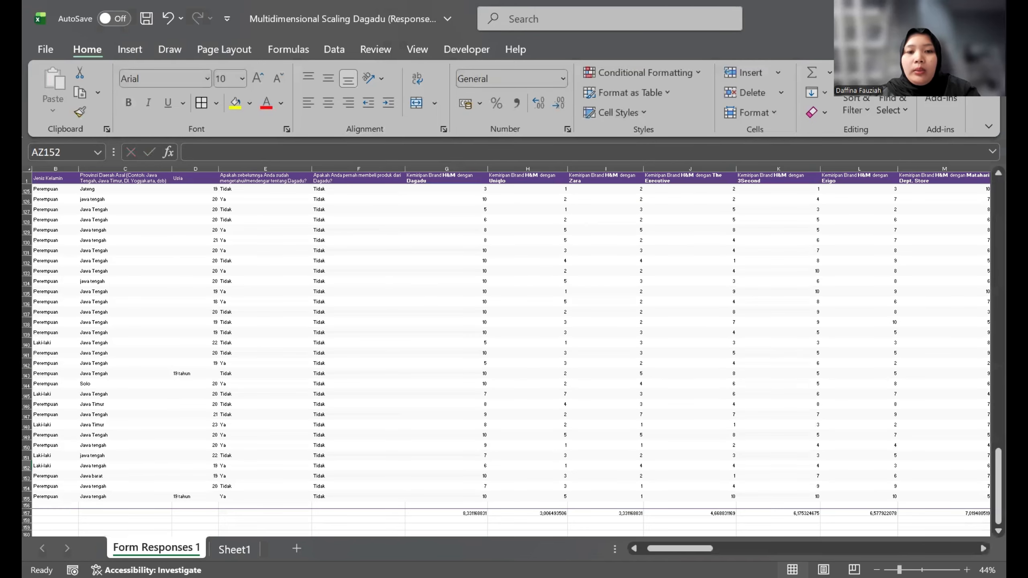
click(447, 513)
scroll(447, 512, right, 3)
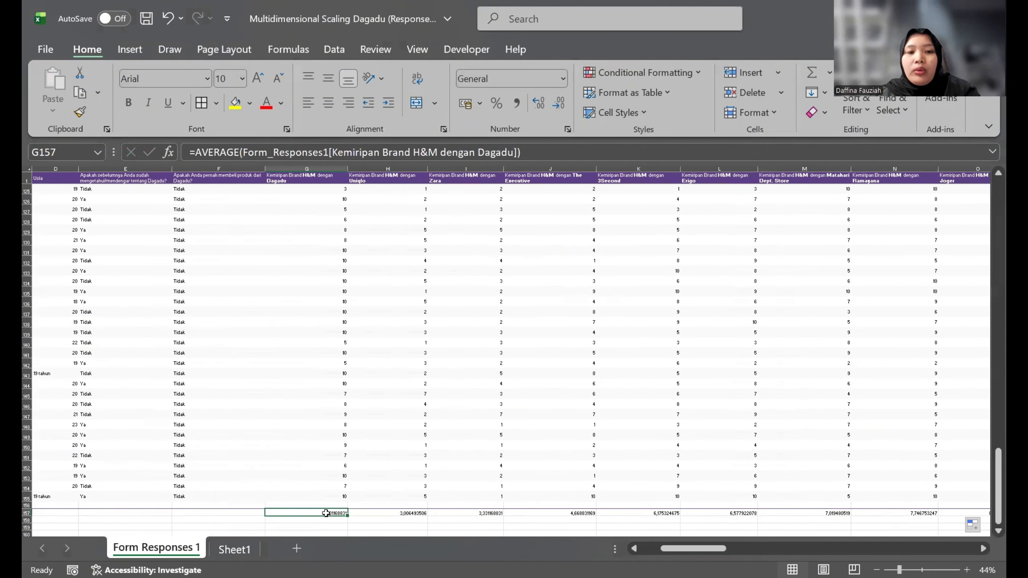
drag(380, 508, 986, 516)
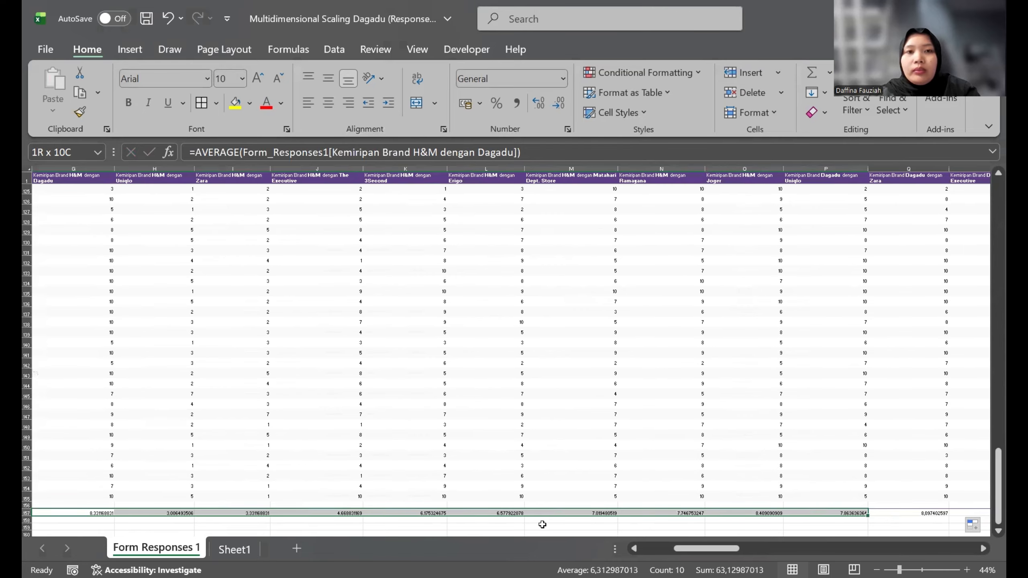
drag(542, 524, 26, 506)
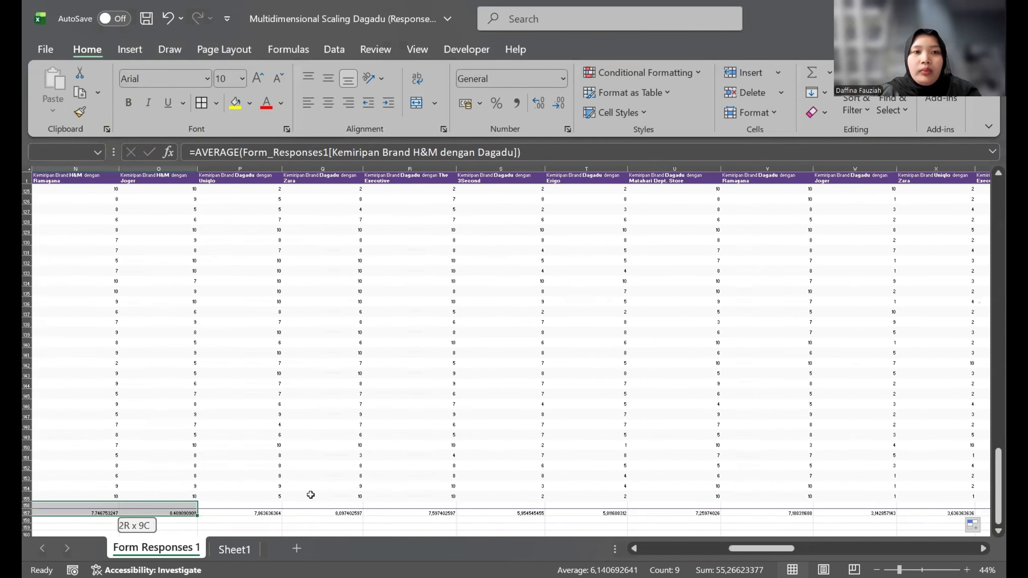
drag(266, 511, 269, 518)
key(ctrl+c)
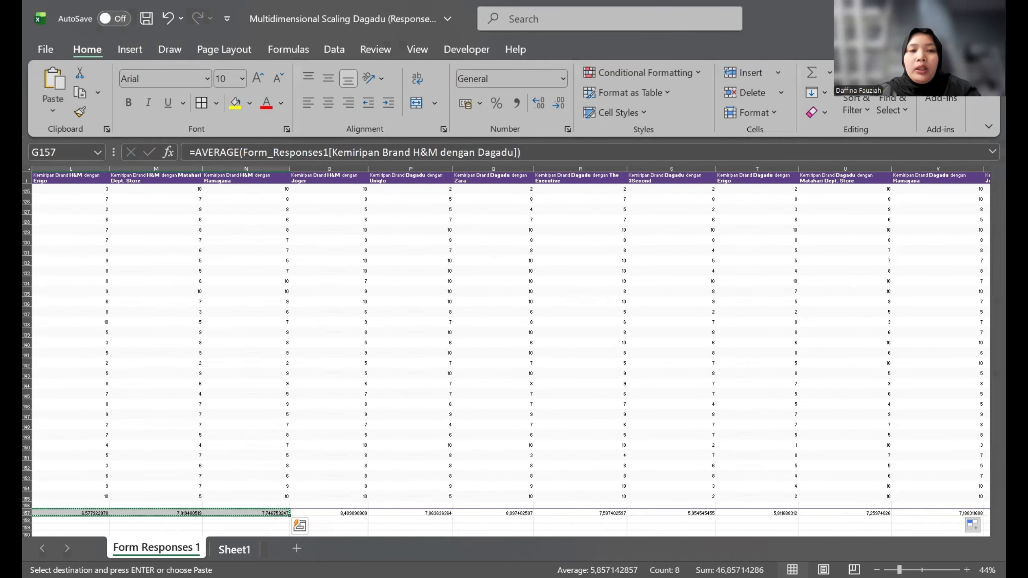
click(235, 548)
click(302, 242)
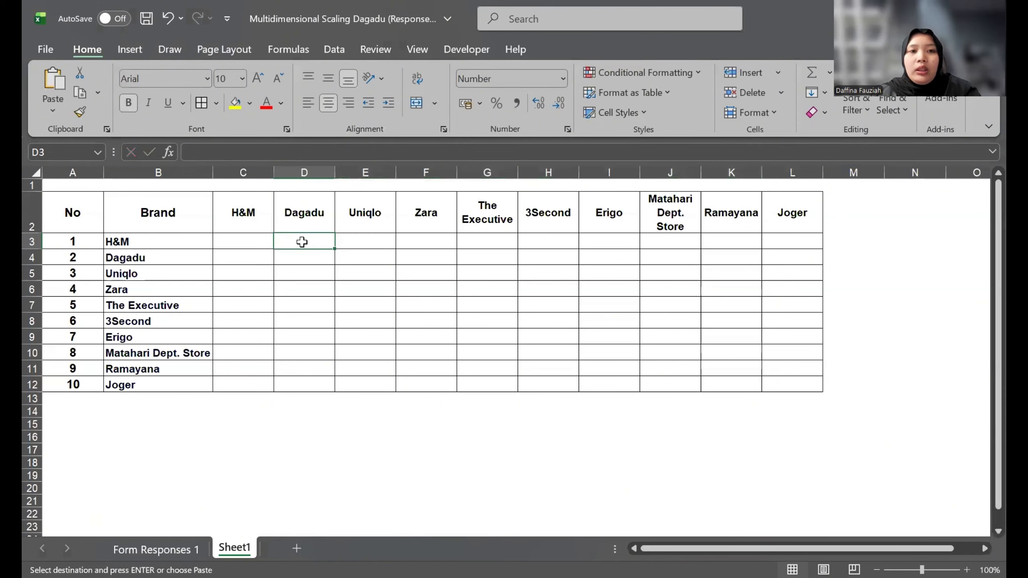
right_click(302, 246)
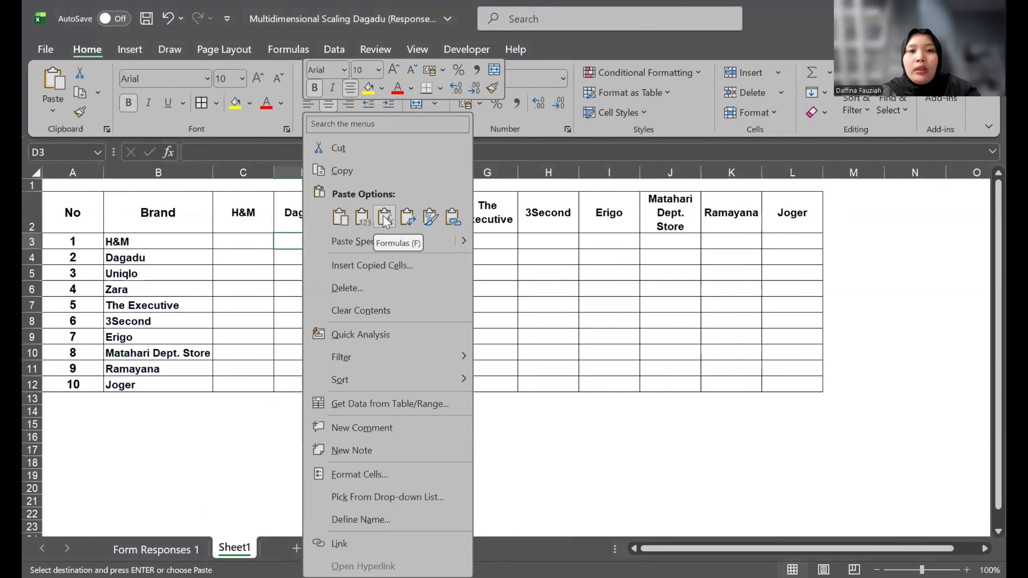
click(363, 217)
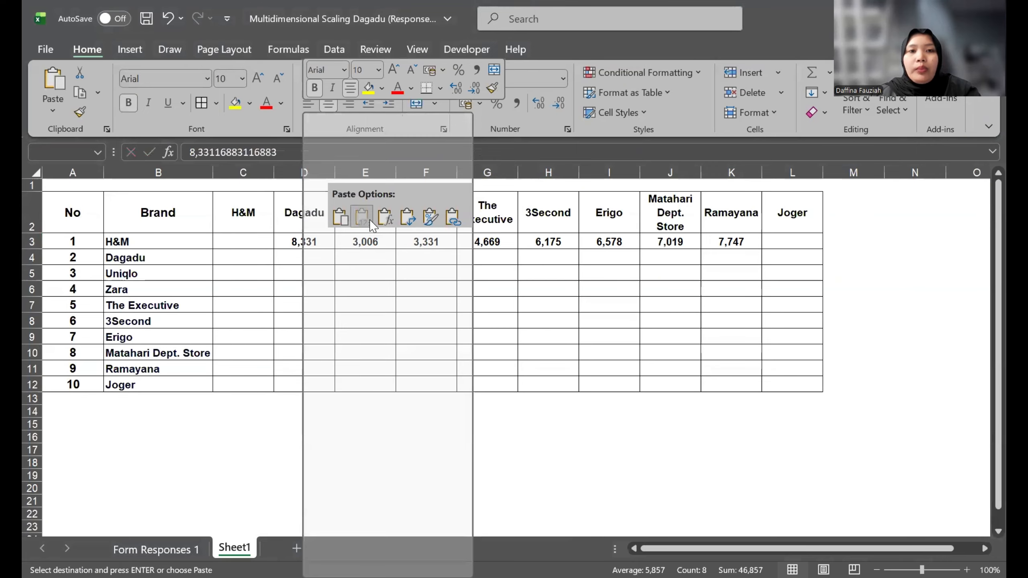
Step: Copy the H&M and Joger average from O157 of Form Responses 1 and paste it as a value into L3 of Sheet1
click(167, 549)
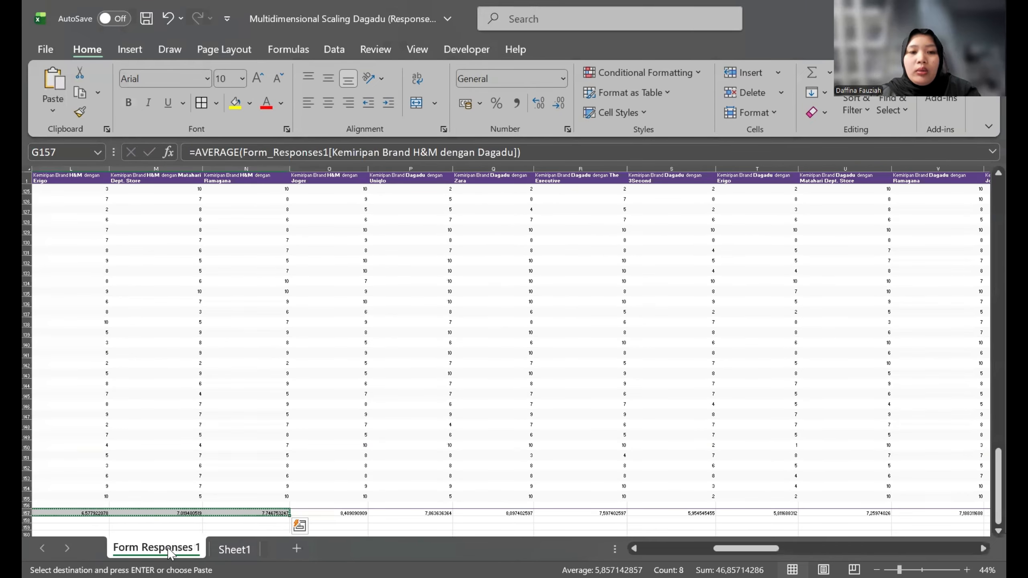
click(318, 512)
key(ctrl+c)
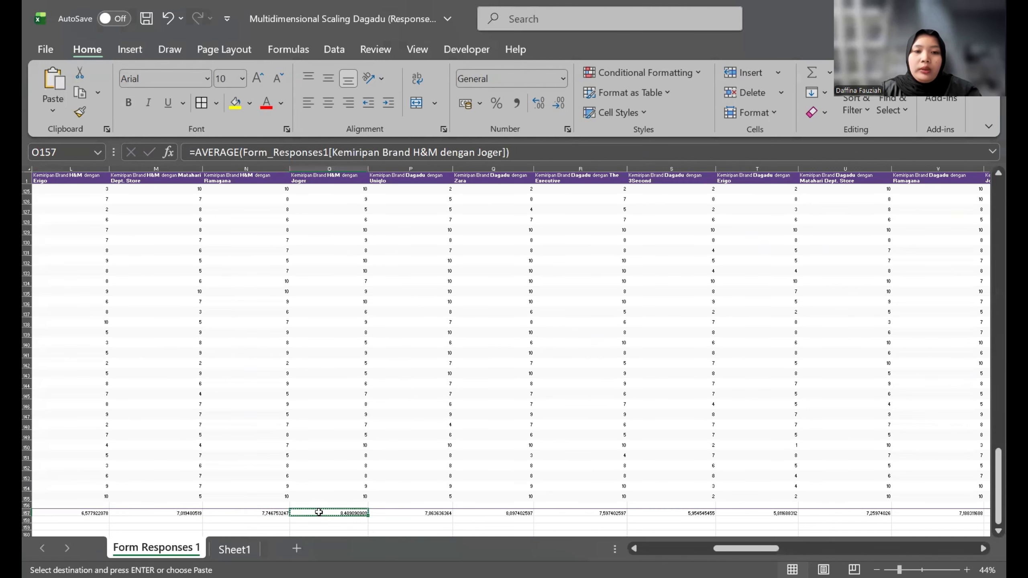
click(234, 548)
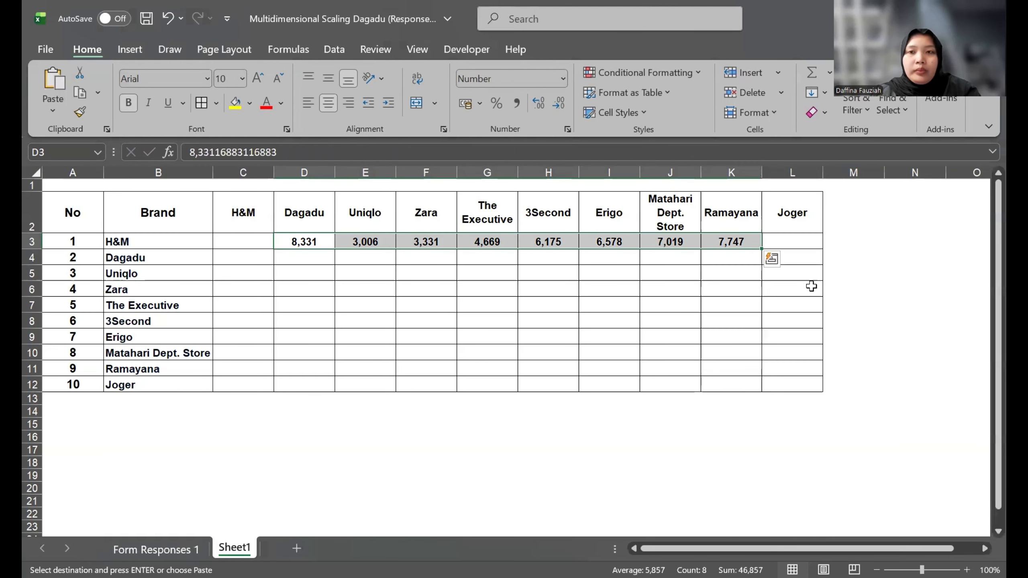
click(782, 245)
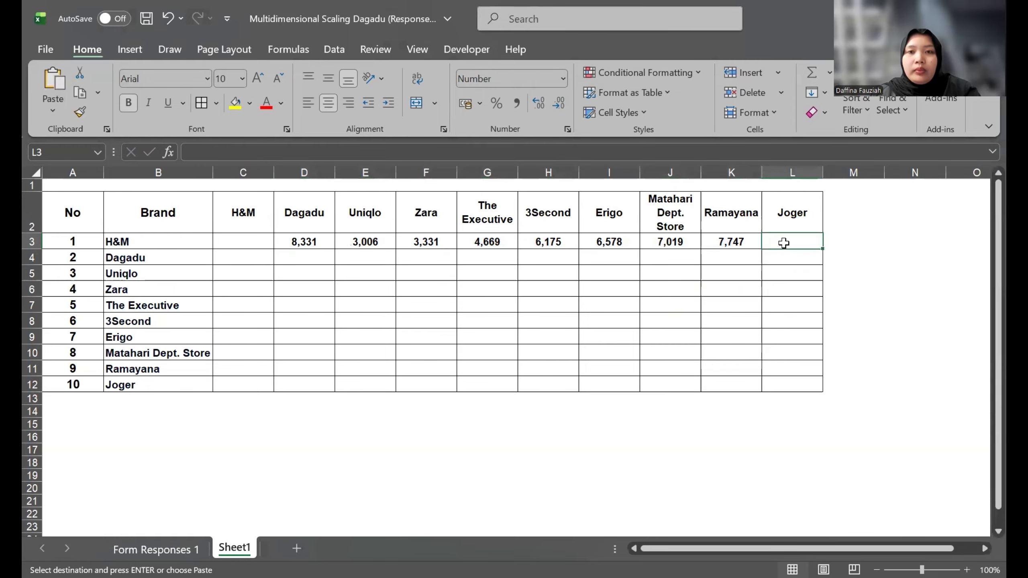
right_click(784, 243)
click(848, 217)
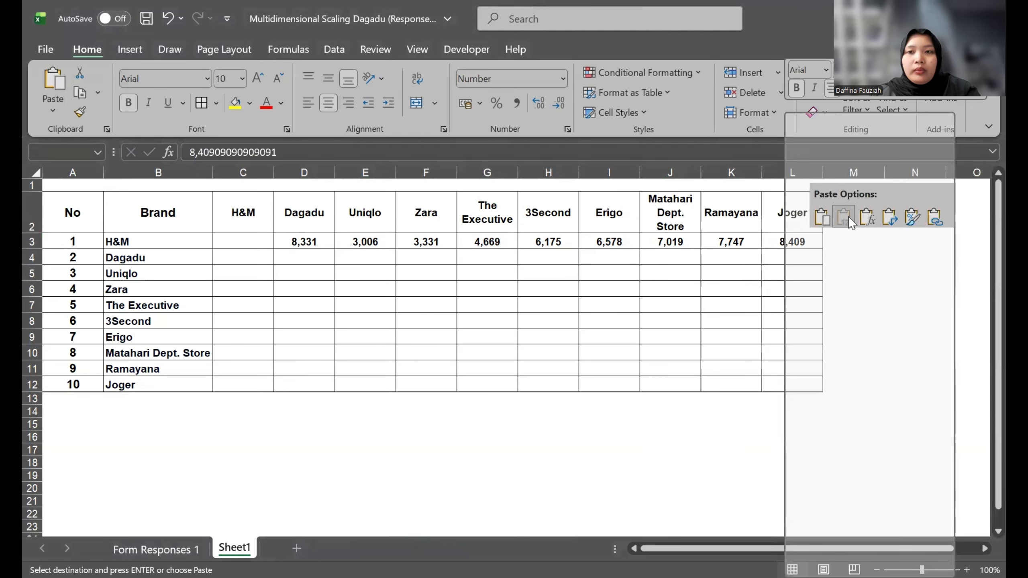
Step: Copy the H&M averages in D3:L3 of Sheet1 and paste them transposed down the H&M column from C4
drag(297, 240, 773, 239)
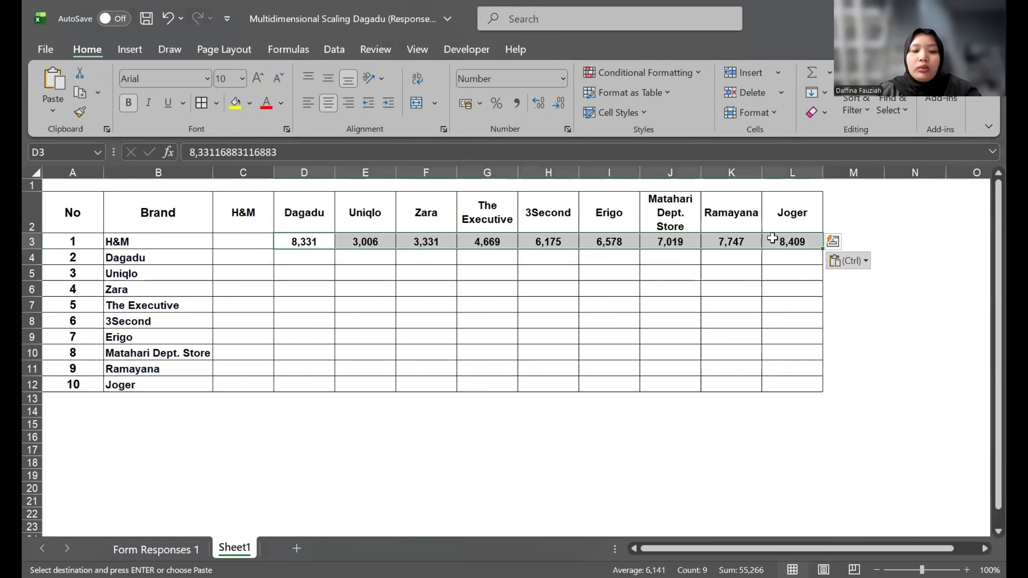
key(ctrl+c)
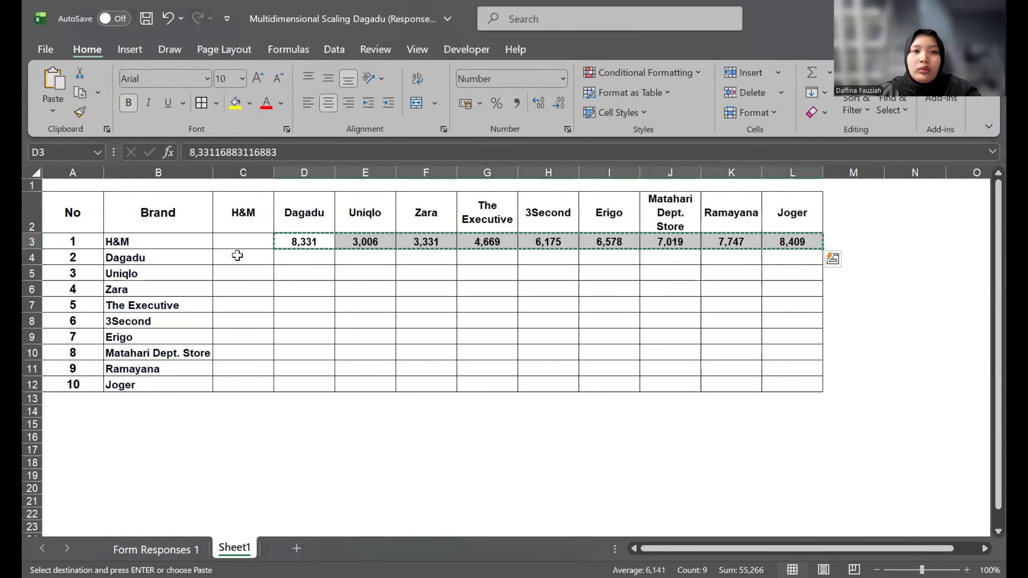
click(238, 255)
right_click(237, 255)
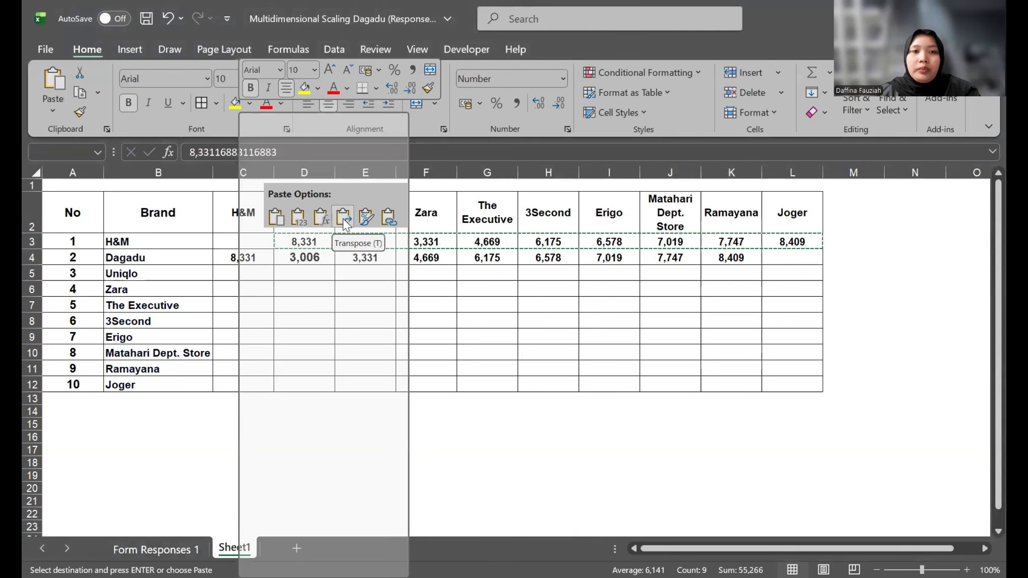
click(342, 219)
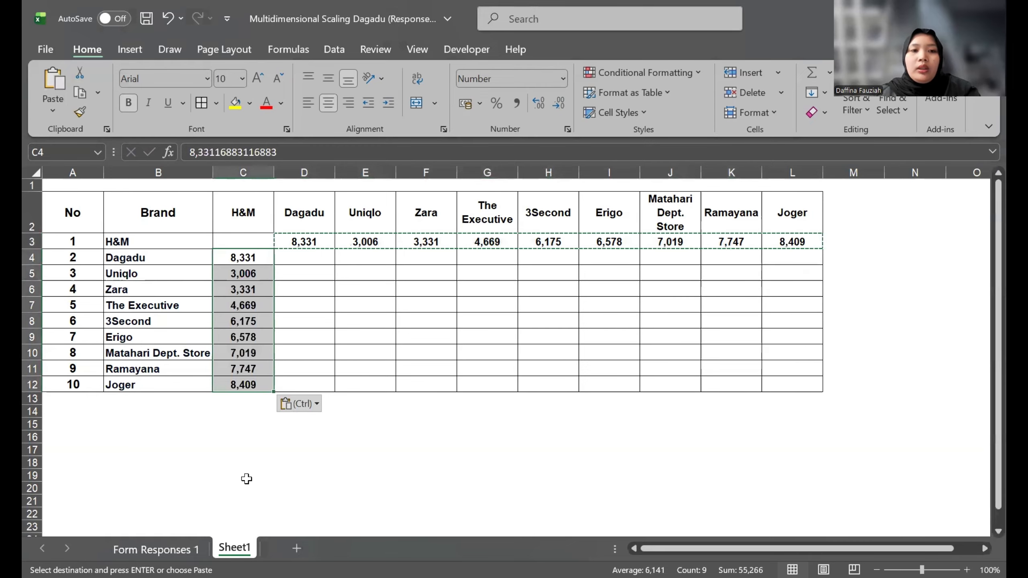
click(247, 479)
Step: Copy the Dagadu averages for Uniqlo through Joger (P157:W157) from Form Responses 1 and paste them as values into Sheet1 starting at E4
click(156, 549)
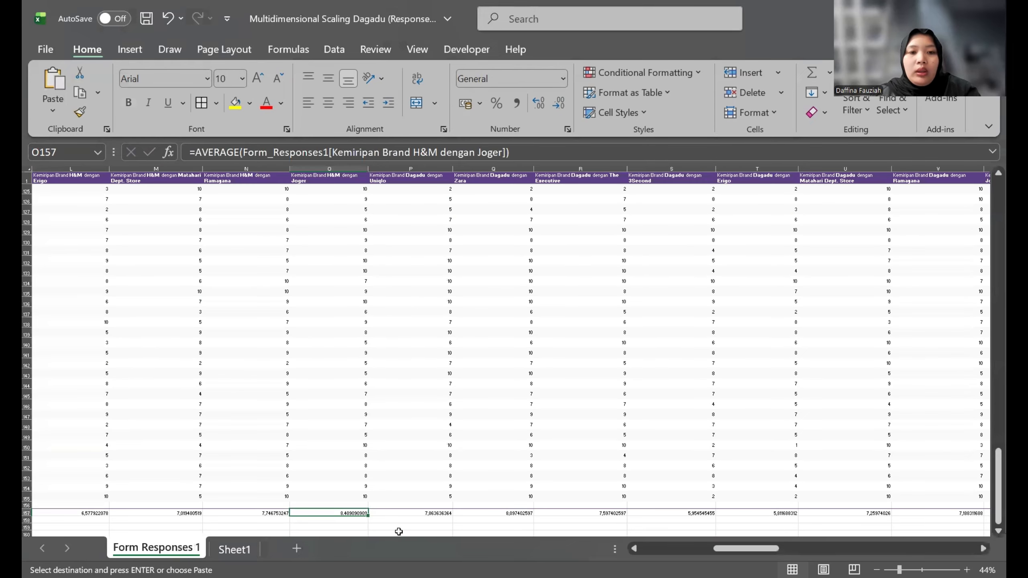
click(433, 514)
scroll(432, 512, right, 1)
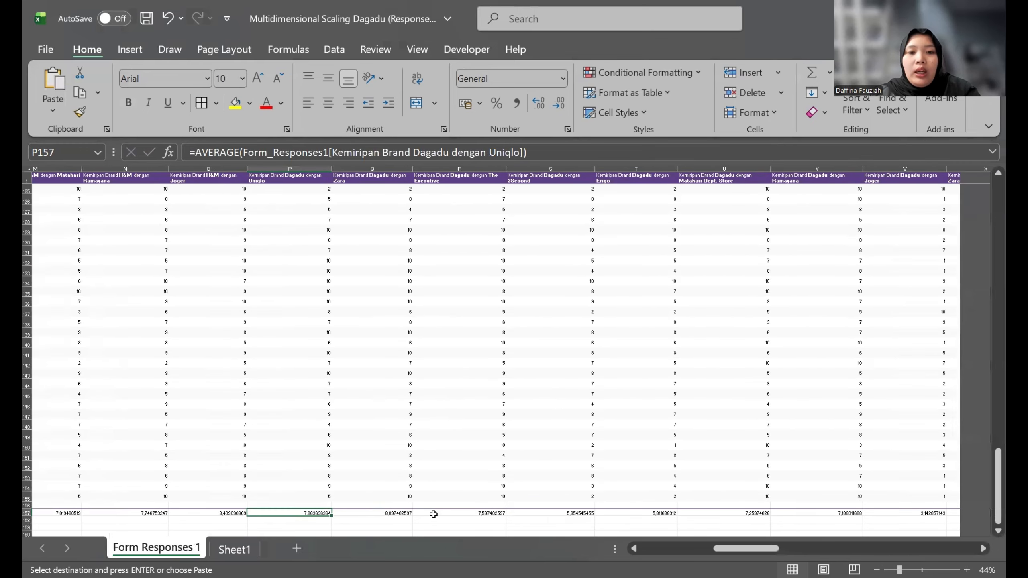
click(261, 514)
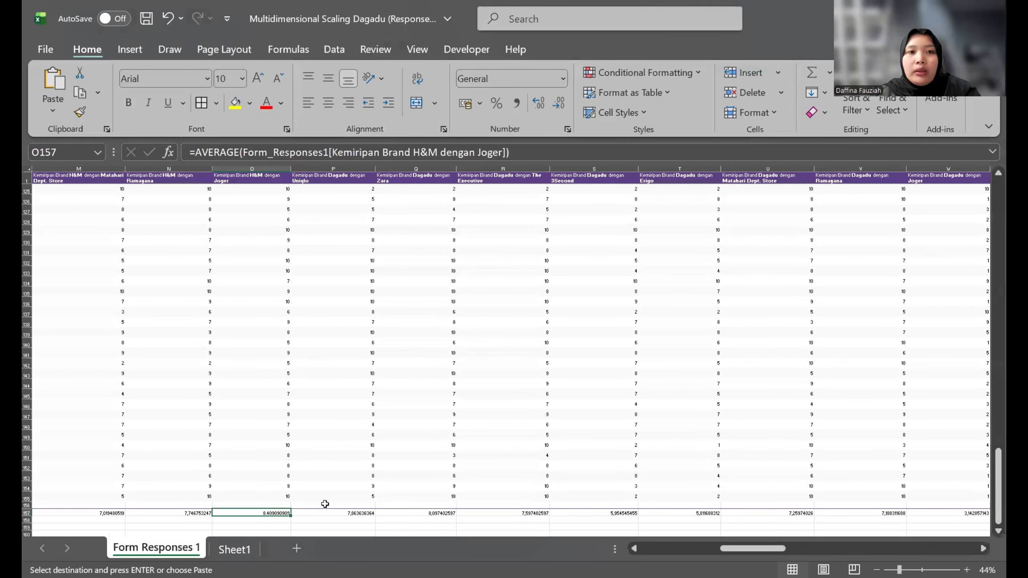
drag(334, 515, 986, 514)
drag(364, 509, 366, 513)
key(ctrl+c)
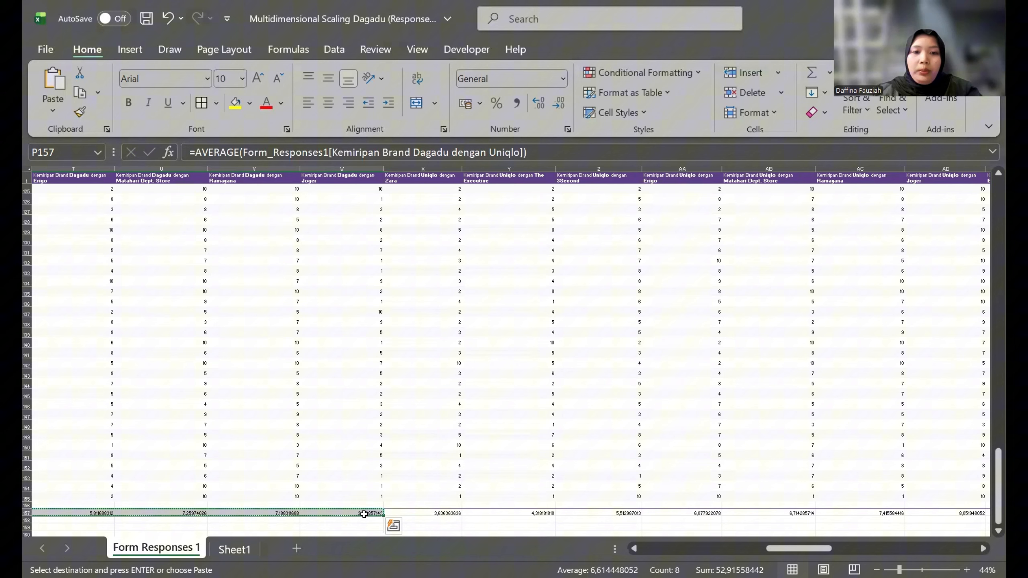
click(237, 548)
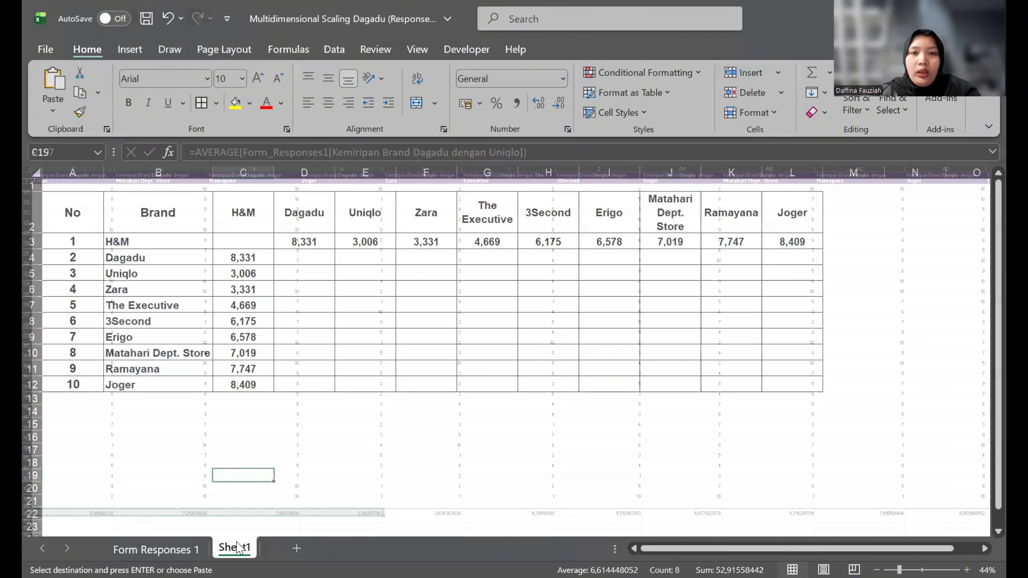
click(367, 253)
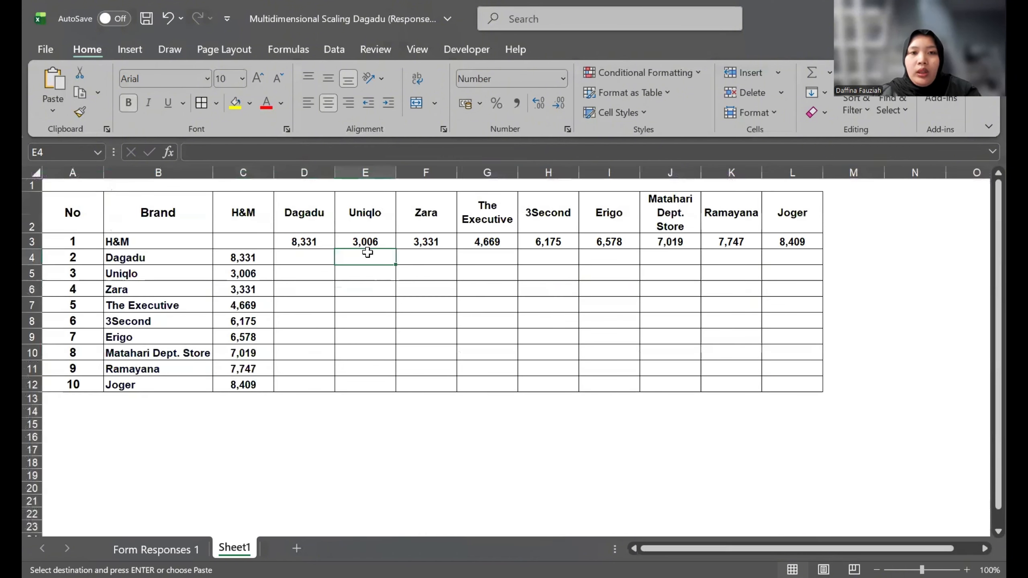
right_click(367, 252)
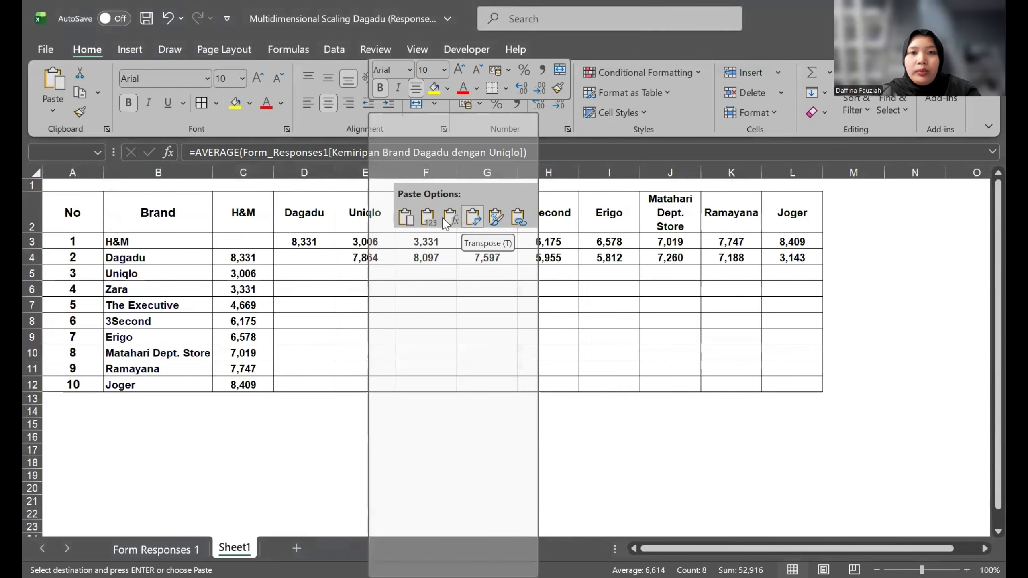
click(427, 218)
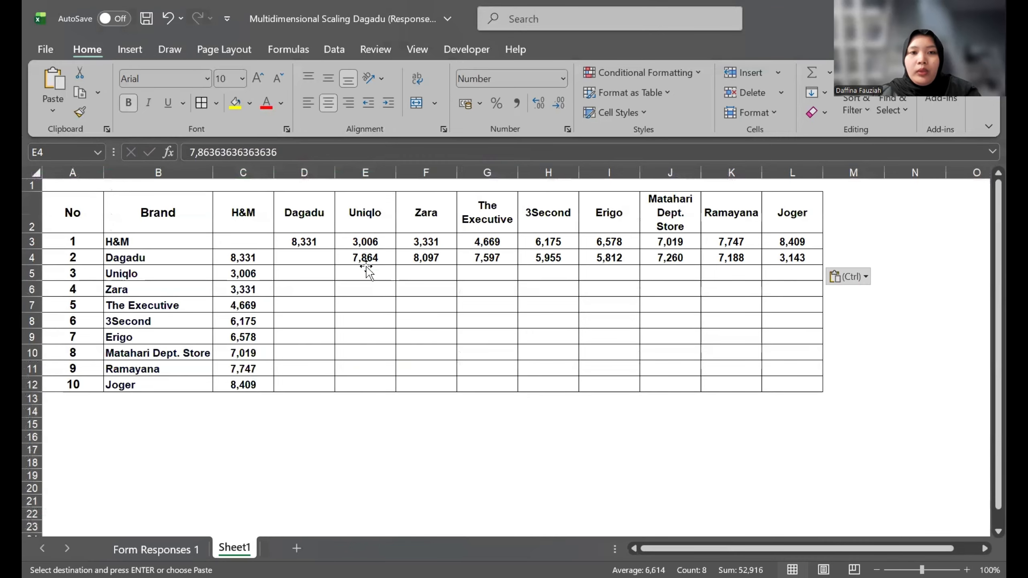
Step: Copy the Dagadu averages in E4:L4 and paste them transposed down the Dagadu column from D5
drag(366, 258, 813, 251)
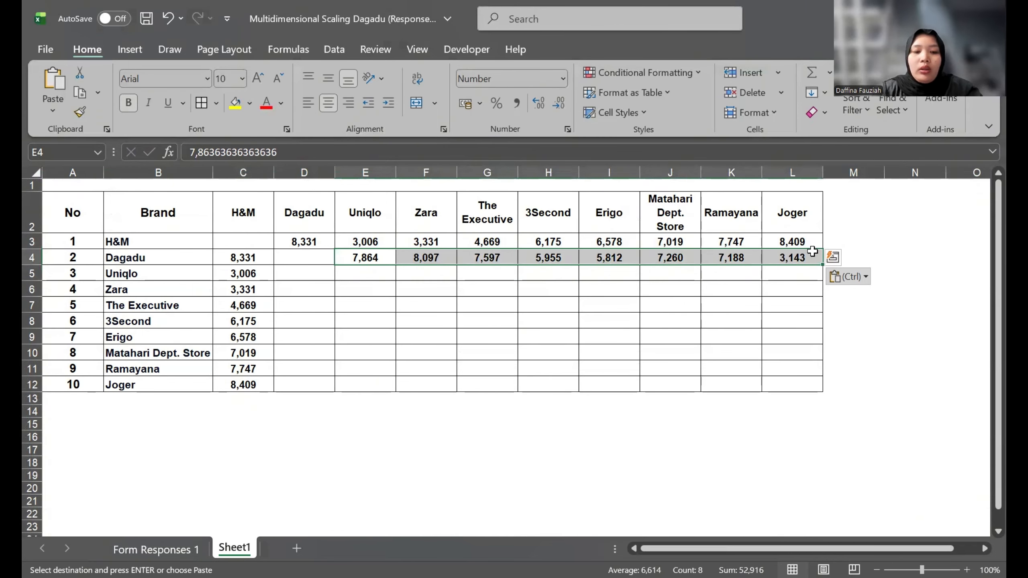
key(ctrl+c)
click(296, 273)
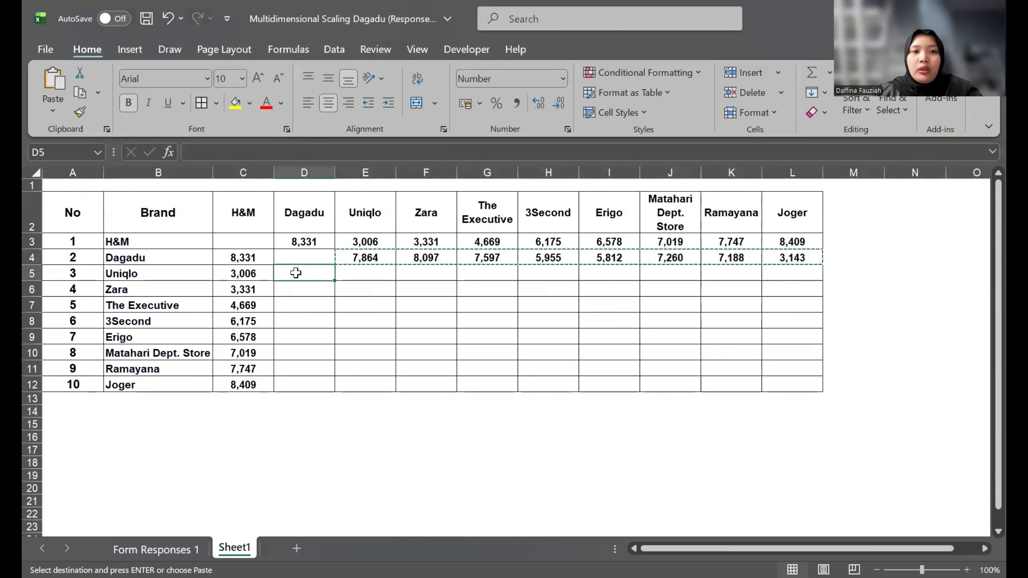
right_click(296, 274)
click(393, 218)
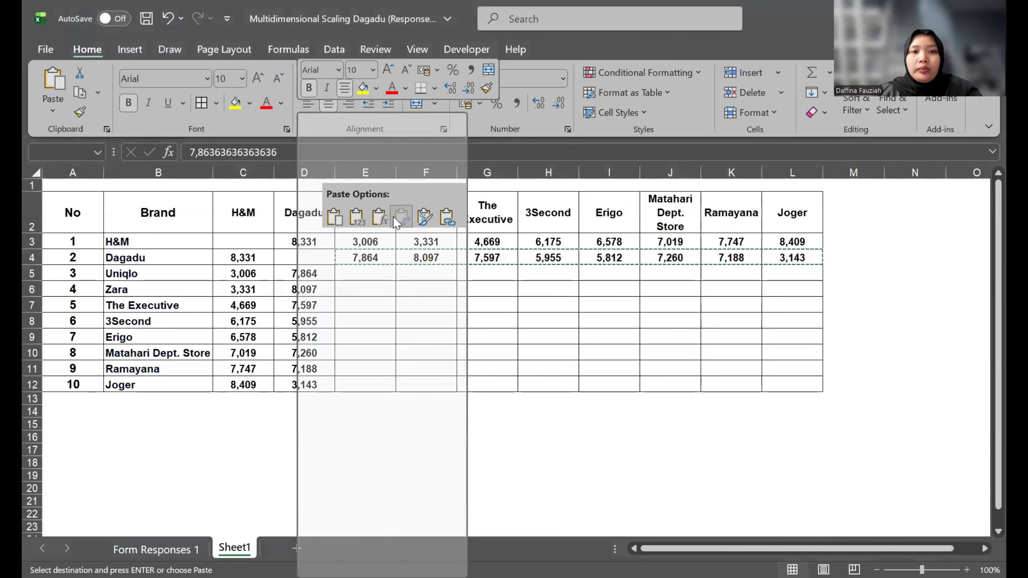
Step: Transfer the Uniqlo averages from row 157 of Form Responses 1 into row 5 of Sheet1 from F5, mirroring them down column E
click(150, 547)
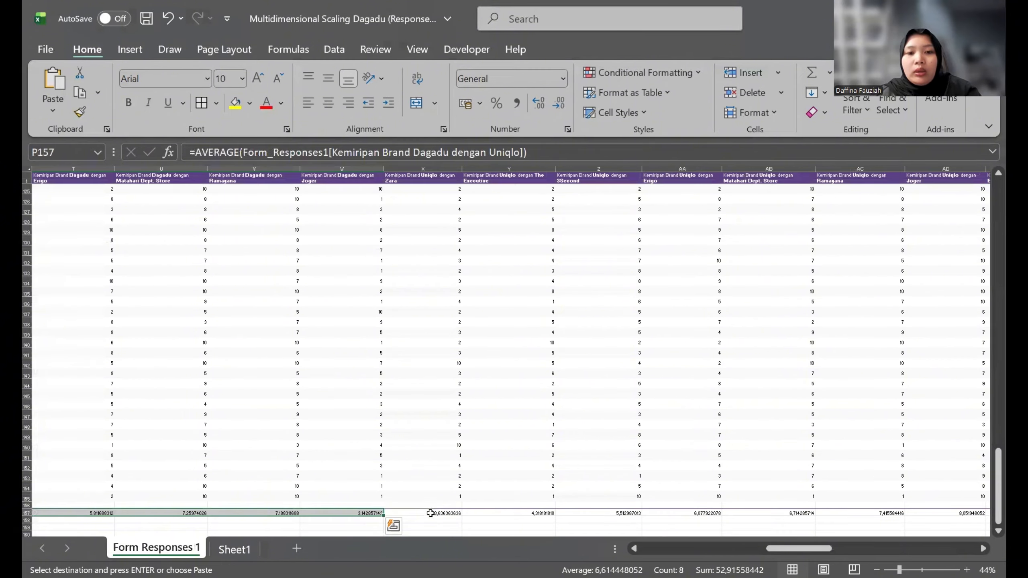
drag(430, 514, 383, 539)
click(235, 549)
key(ctrl+v)
Step: Transfer the Zara averages from row 157 of Form Responses 1 into row 6 of Sheet1 from G6, mirroring them down column F
click(156, 548)
drag(251, 473, 677, 477)
click(235, 550)
Step: Transfer The Executive averages (AK157:AO157) from Form Responses 1 into row 7 of Sheet1 from H7, mirroring them down column G
click(156, 548)
drag(81, 473, 478, 474)
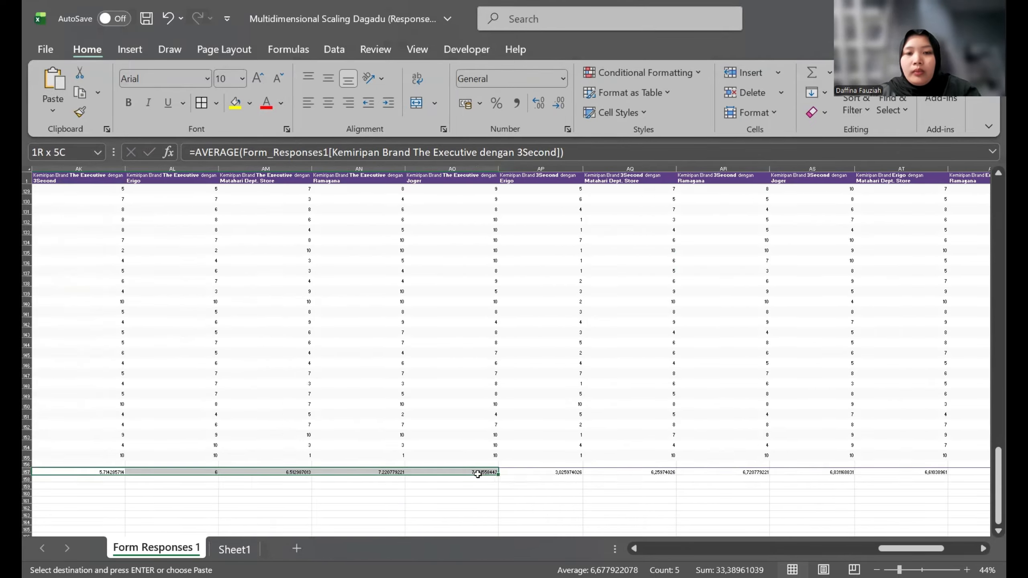
click(235, 550)
Step: Transfer the 3Second, Erigo and Matahari Dept. Store averages from Form Responses 1 into rows 8 to 10 of Sheet1, mirroring them down columns H to J
click(156, 548)
drag(259, 473, 539, 473)
drag(344, 473, 534, 473)
drag(615, 473, 705, 473)
click(235, 549)
drag(664, 370, 663, 387)
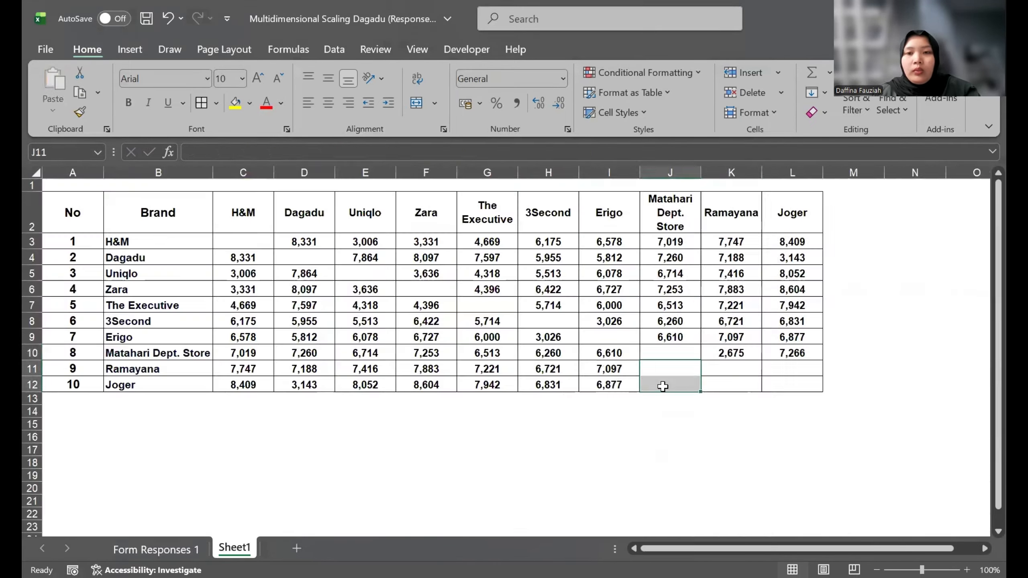
Step: Paste the Ramayana and Joger average into L11 of Sheet1 and copy it to the mirrored cell K12
click(792, 369)
key(ctrl+v)
key(ctrl+c)
click(731, 385)
key(ctrl+v)
Step: Enter 0 in every diagonal cell of the brand matrix from C3 to L12, where each brand meets itself
click(250, 242)
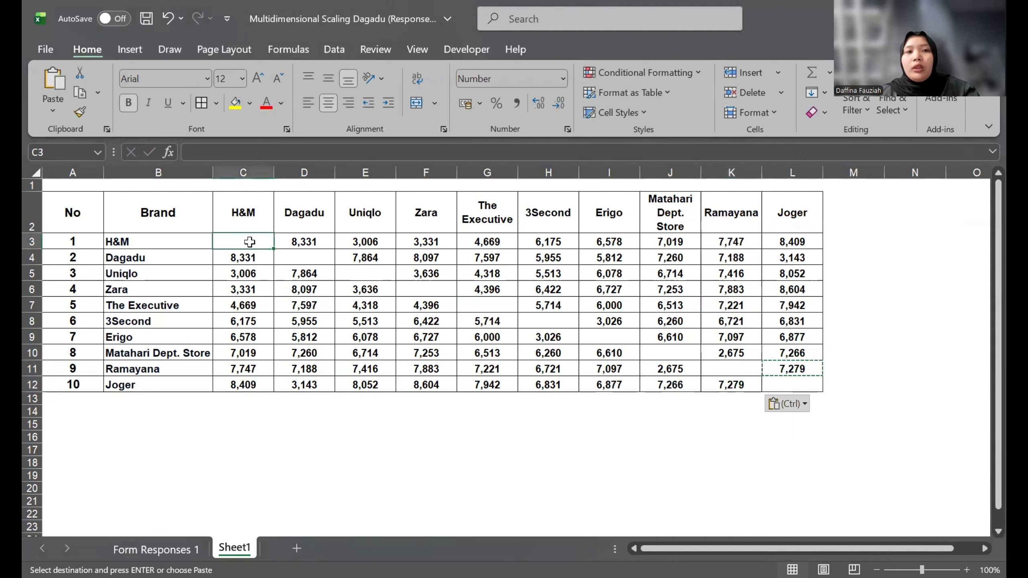
text(0)
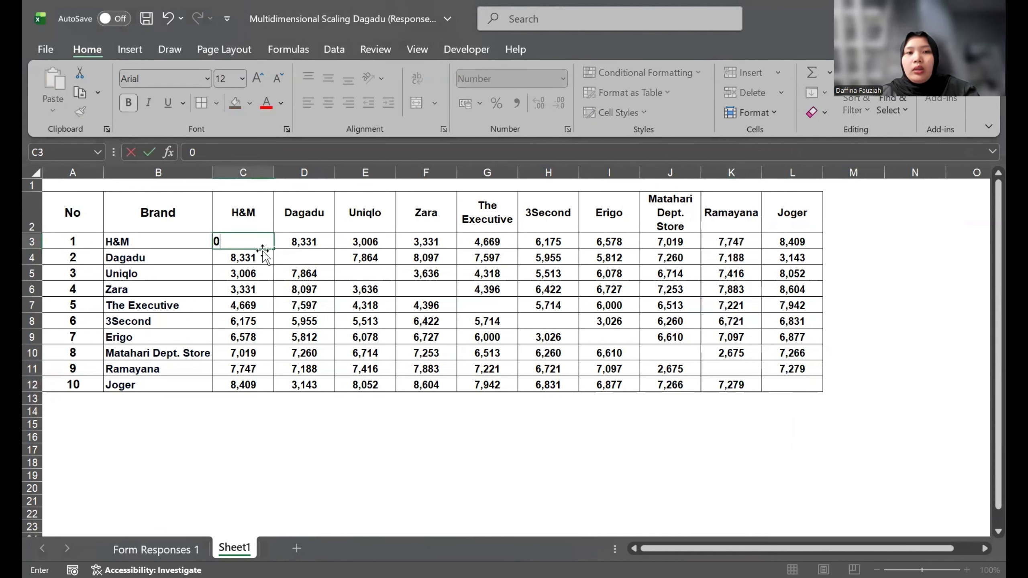
click(288, 258)
text(0)
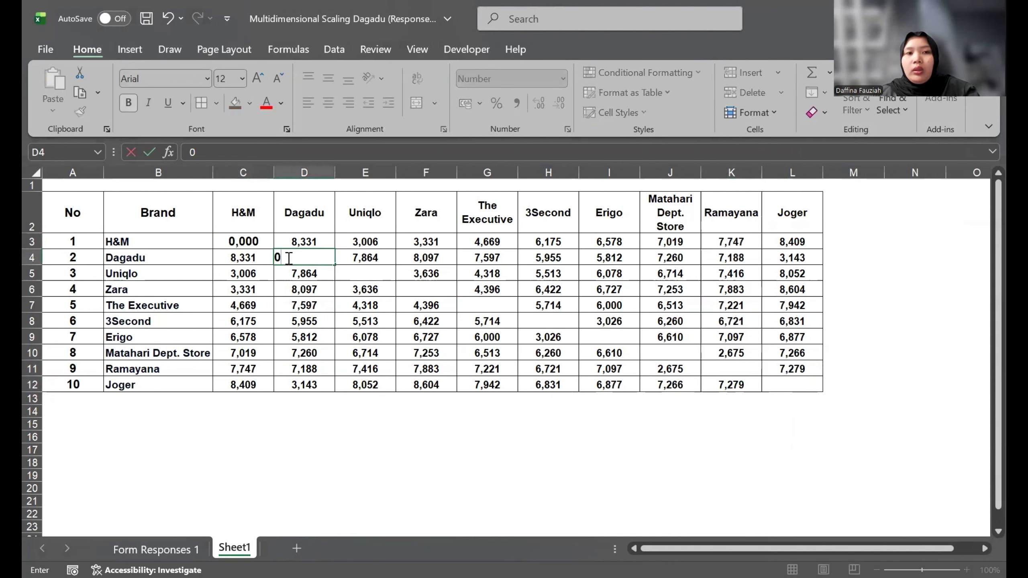
click(381, 279)
text(0)
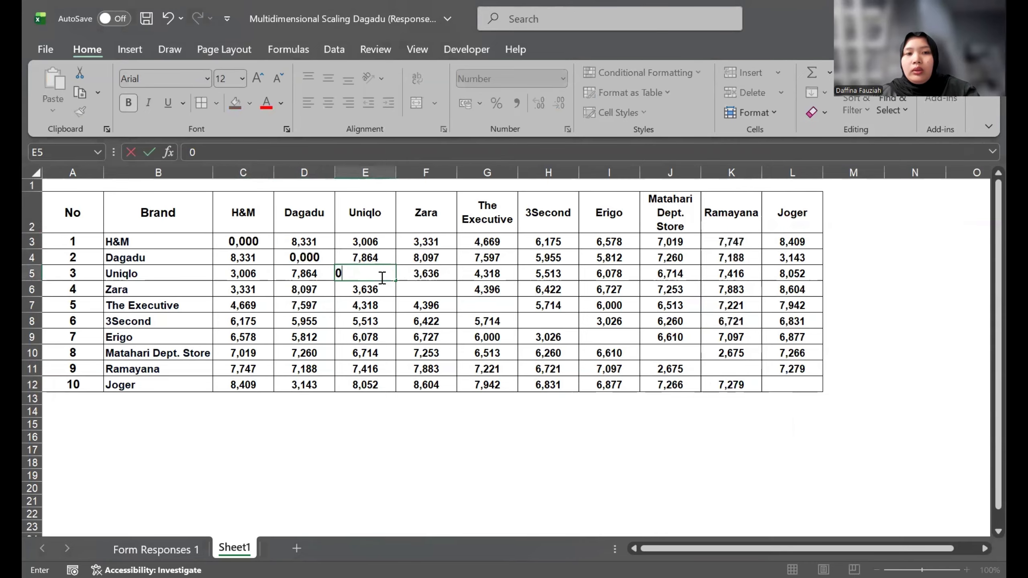
click(425, 285)
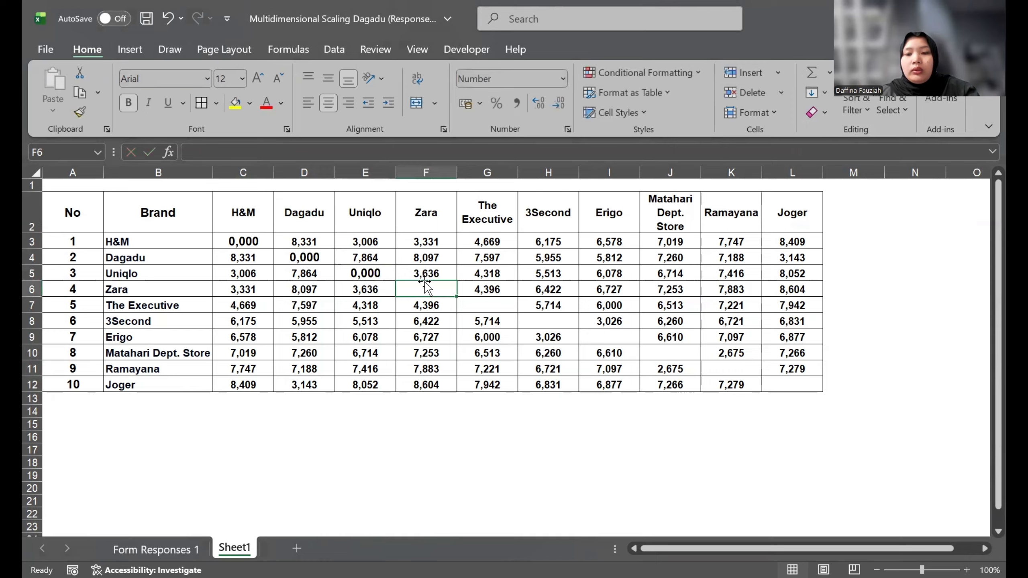
text(0)
click(489, 307)
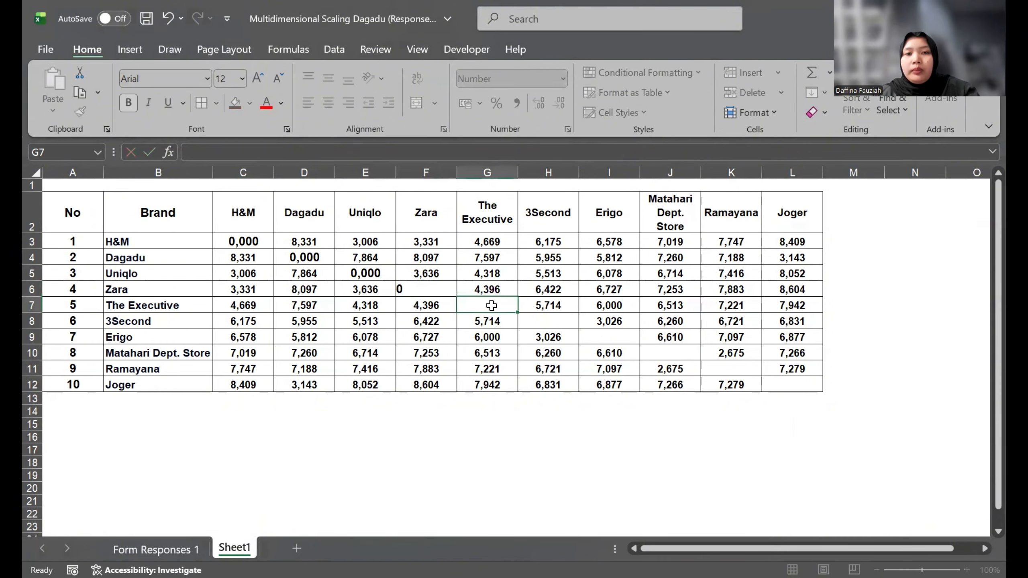
text(0)
click(547, 322)
text(0)
click(627, 336)
text(0)
click(670, 352)
text(0)
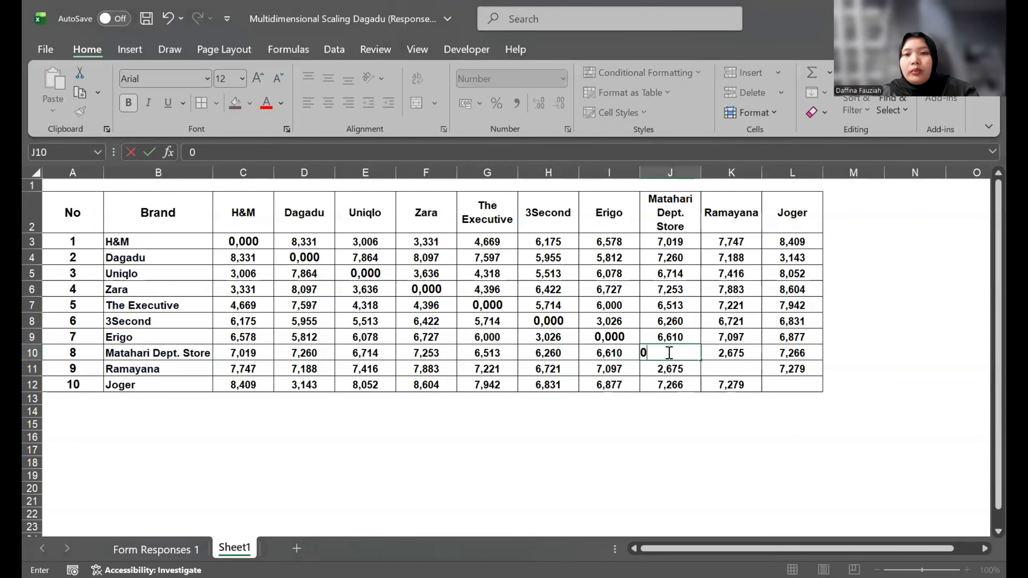
click(731, 369)
text(0)
click(787, 384)
text(0)
click(802, 437)
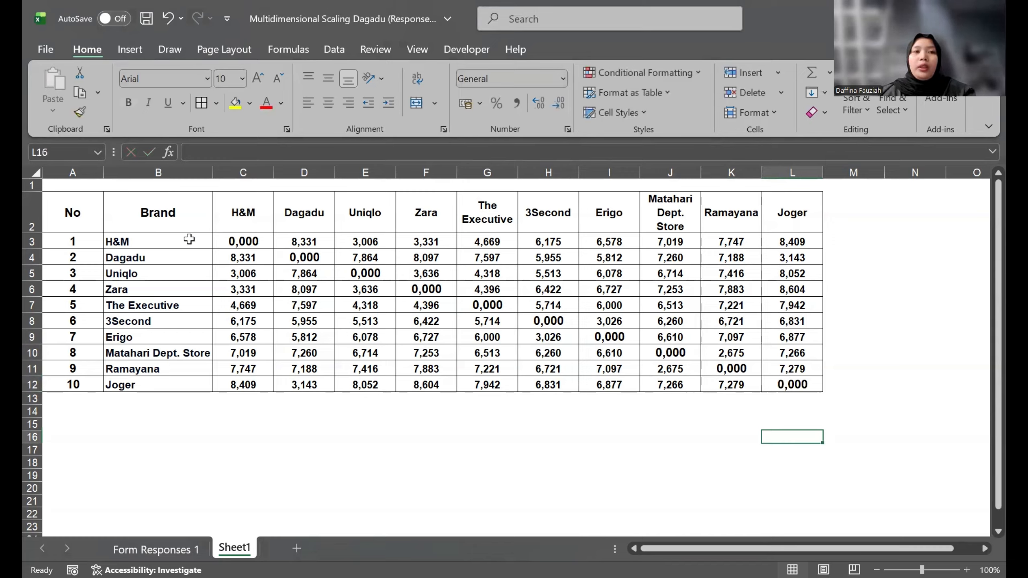
Step: Copy the brand names and similarity matrix (B3:L12), switch to the SPSS Data Editor and paste them starting at the first cell
click(166, 237)
drag(151, 239, 784, 380)
key(ctrl+c)
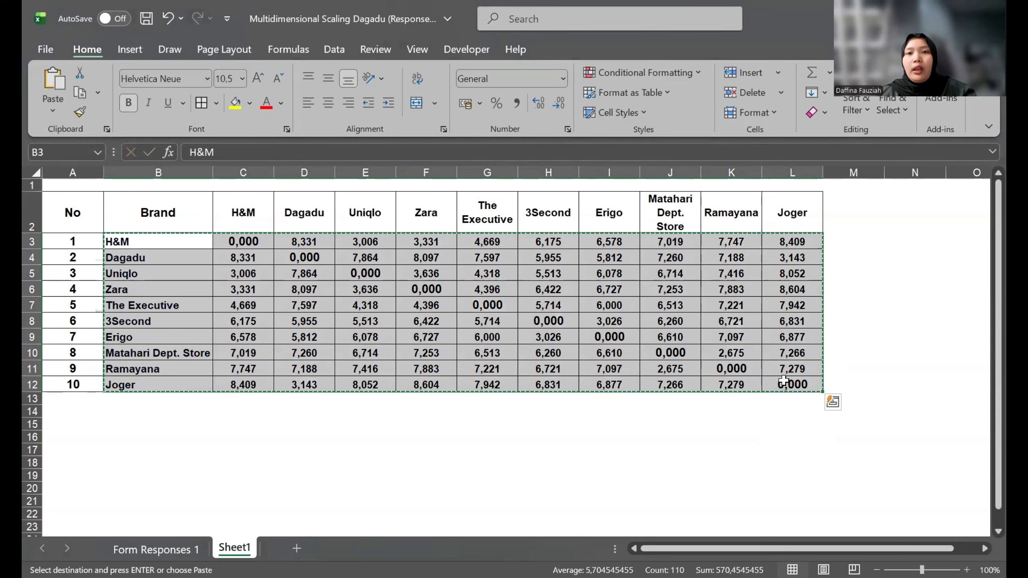
key(alt+Tab)
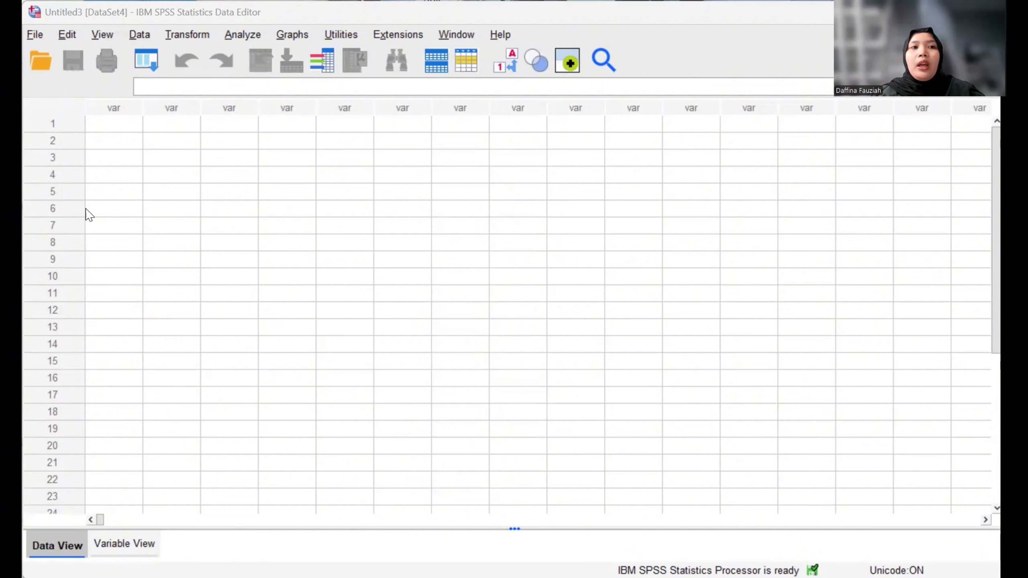
click(134, 129)
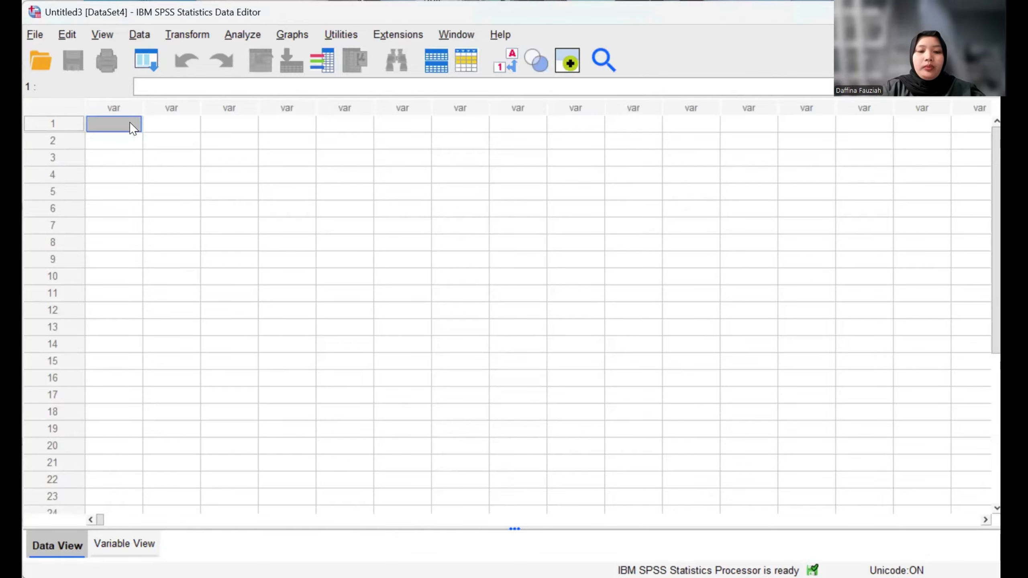
key(ctrl+v)
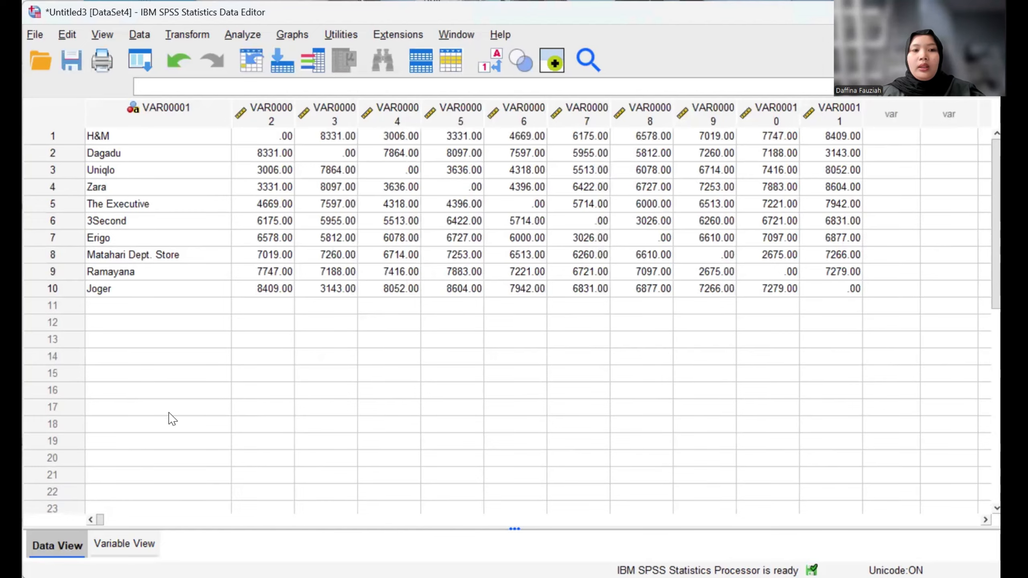
Step: Rename the variable VAR00001 as Brand and VAR00002 as Hnm in the SPSS variable definitions
click(130, 545)
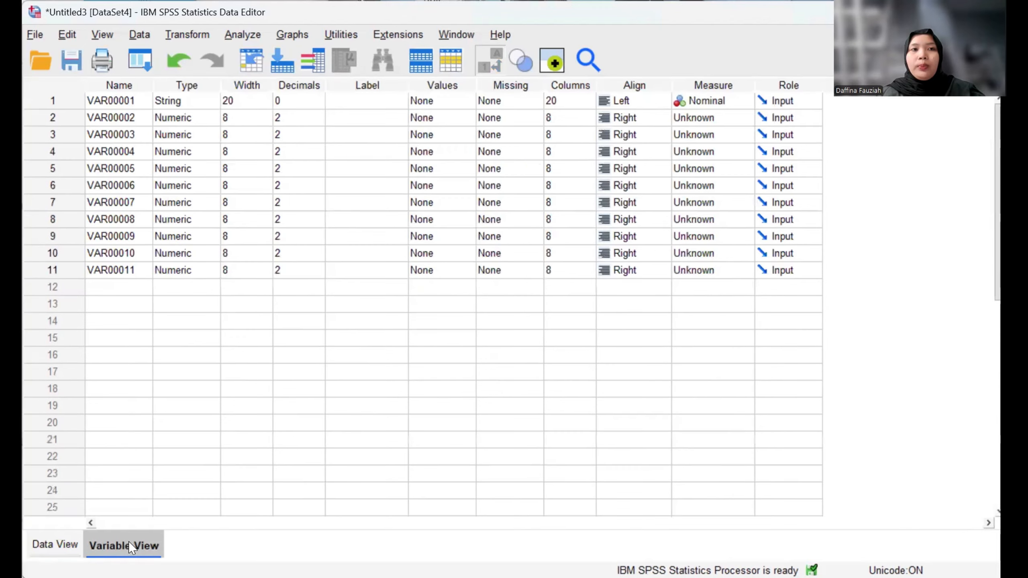
double_click(126, 99)
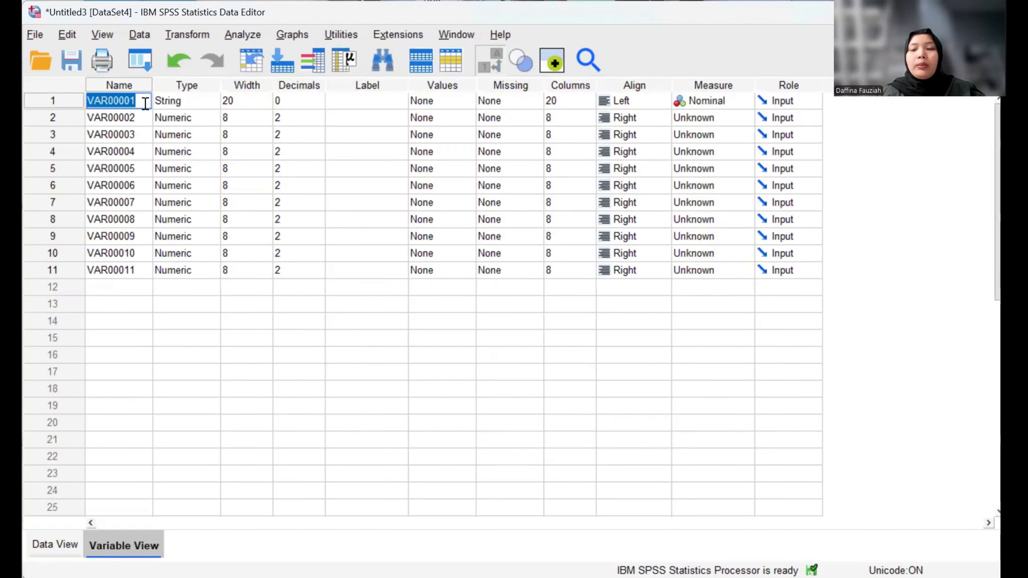
key(BackSpace)
text(Brand)
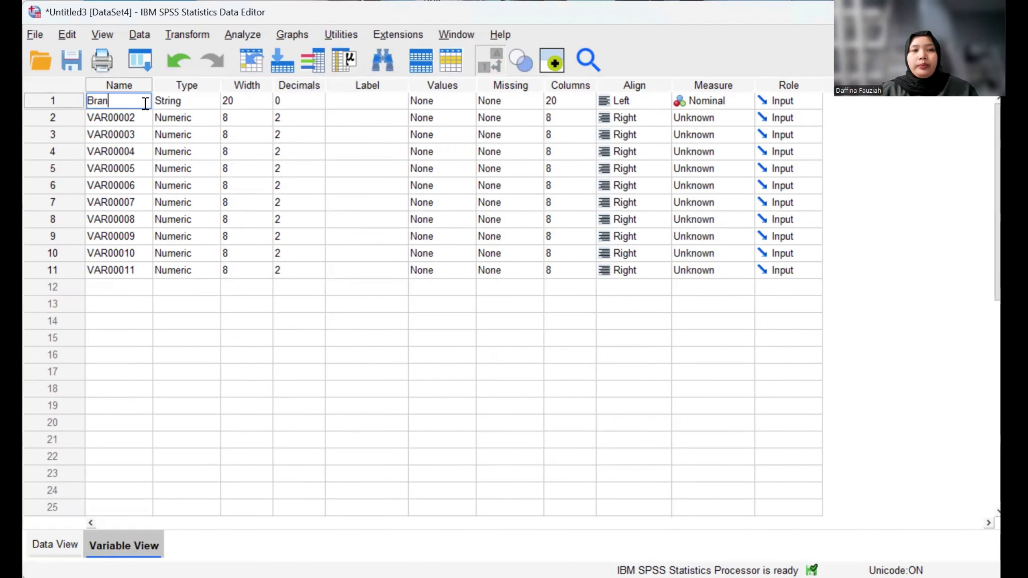
click(137, 118)
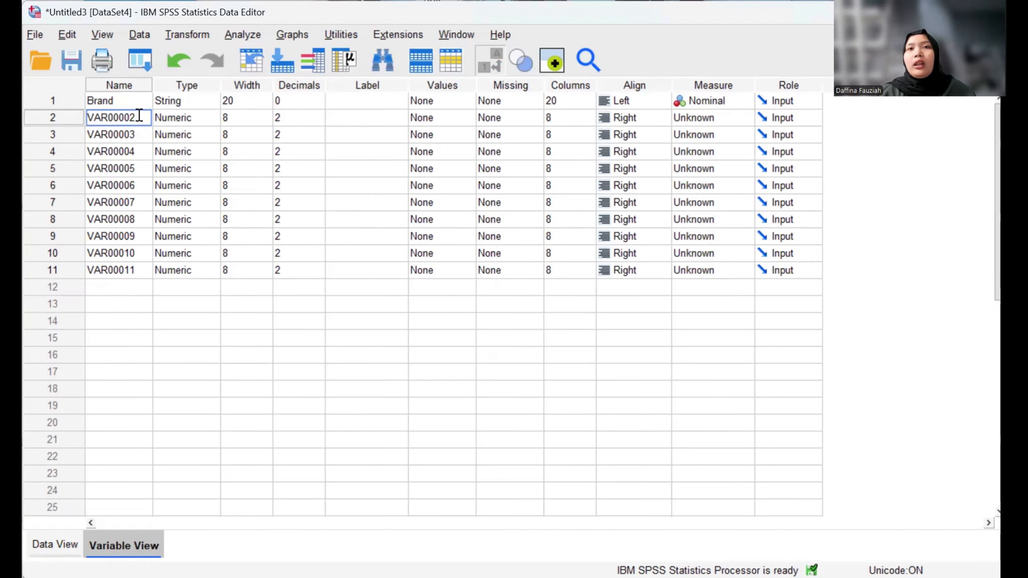
drag(139, 122, 86, 120)
text(Hnm)
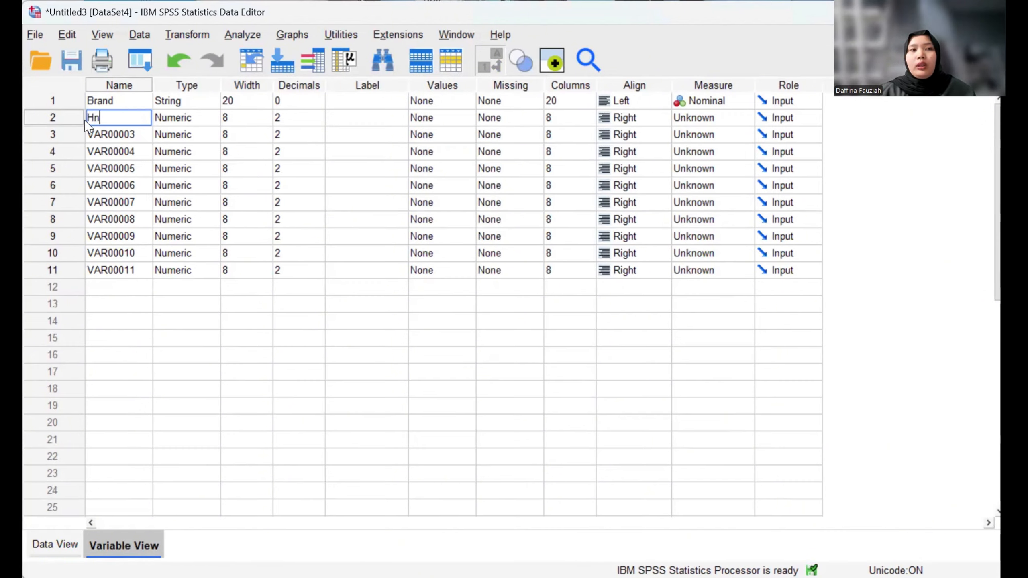
Step: Correct the second variable's name to HnM and rename VAR00003 as Dagadu
key(BackSpace)
key(BackSpace)
text(nM)
click(137, 133)
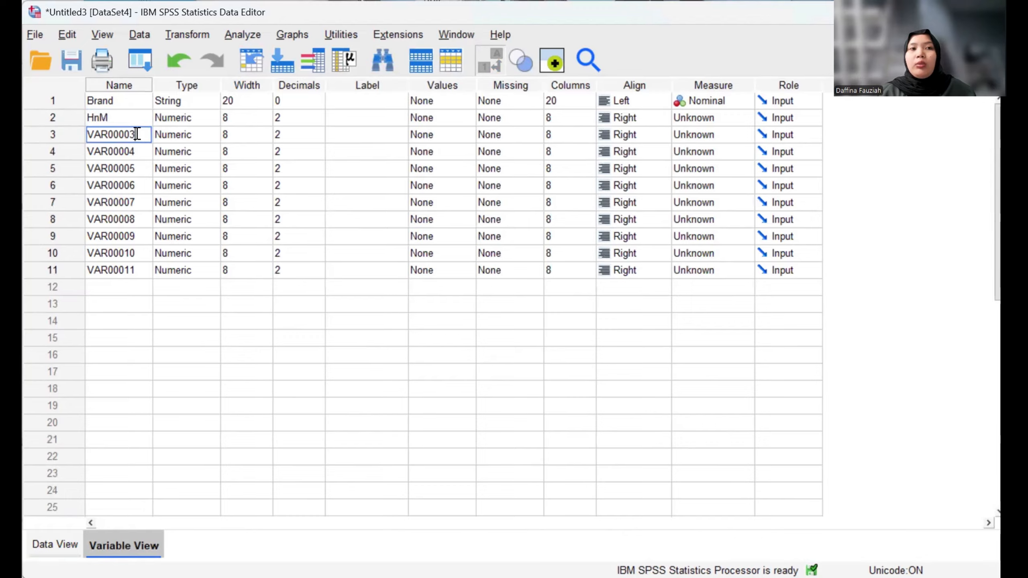
double_click(89, 138)
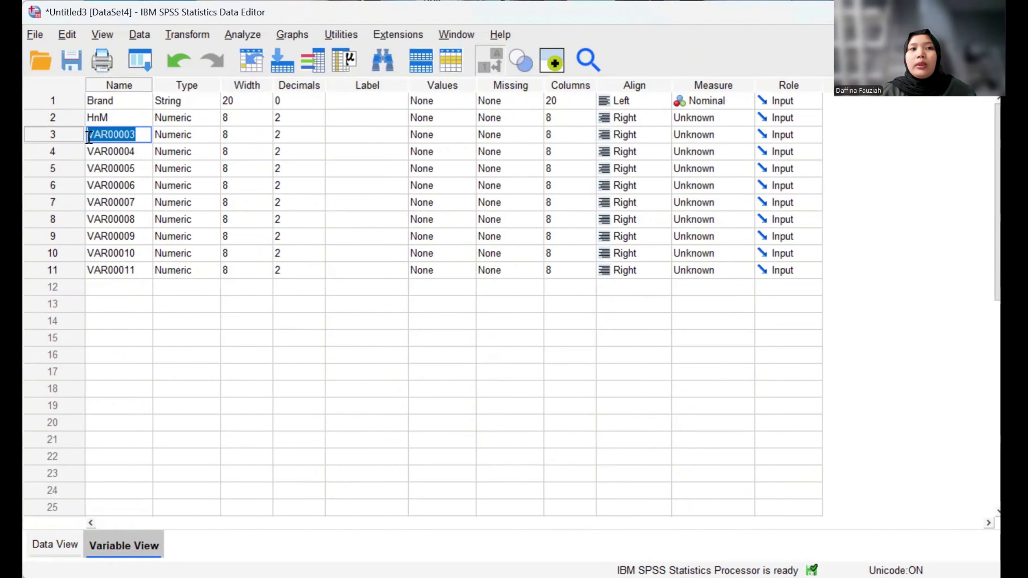
key(BackSpace)
text(Paga)
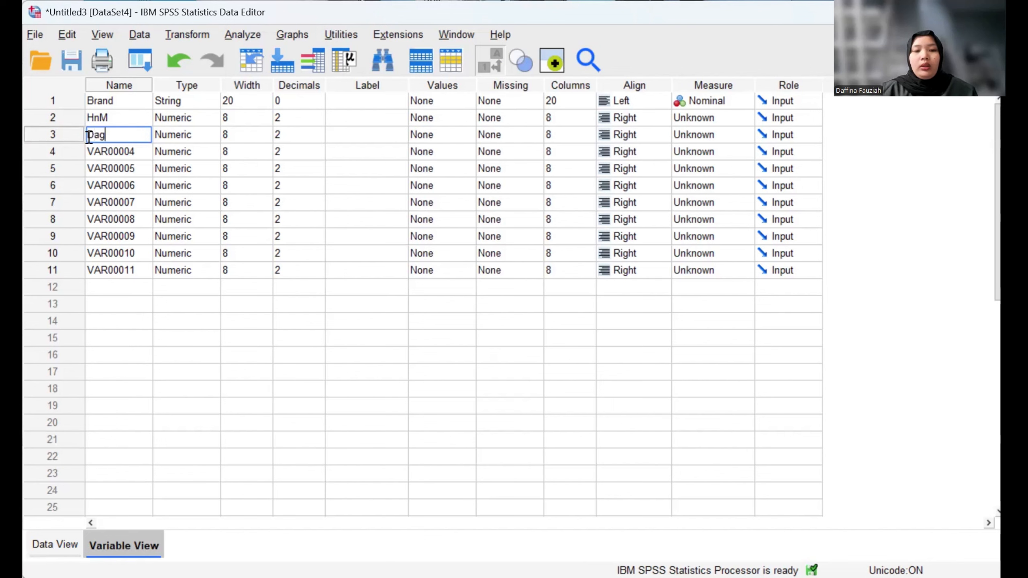
Step: Rename VAR00004 as Uniqlo and VAR00005 as Zara
click(136, 157)
double_click(83, 155)
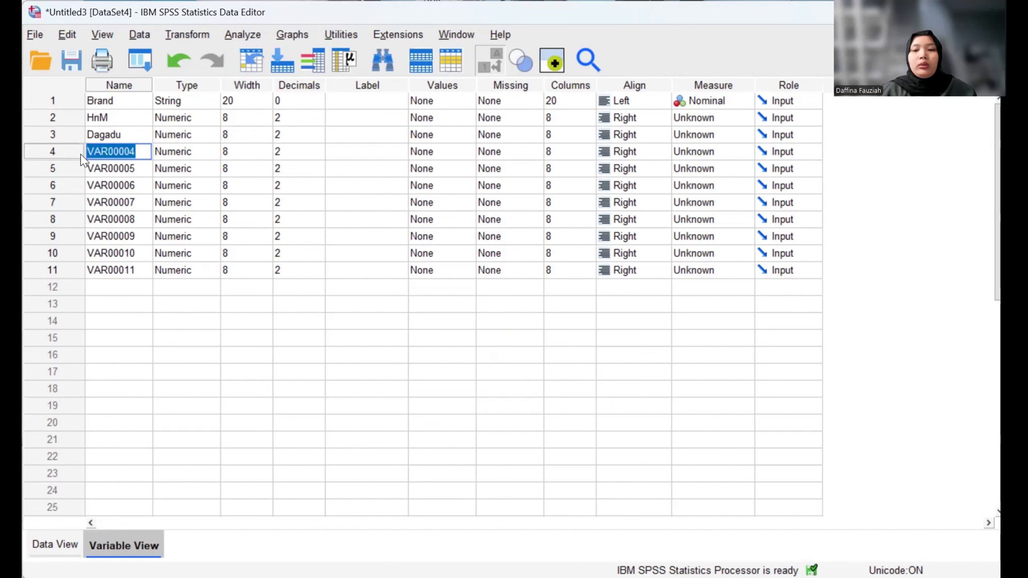
text(Uniqlo)
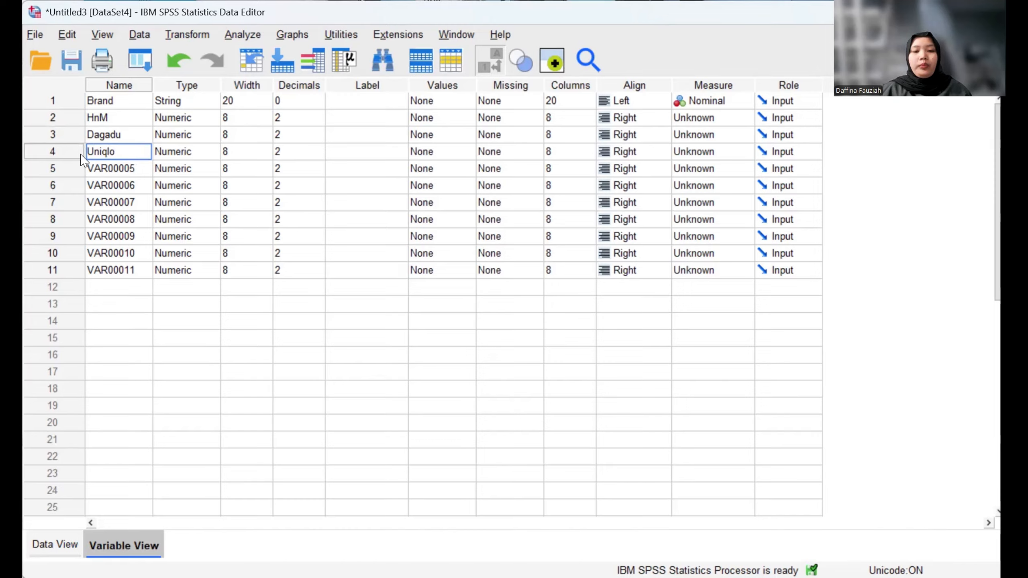
double_click(115, 167)
key(BackSpace)
text(Zara)
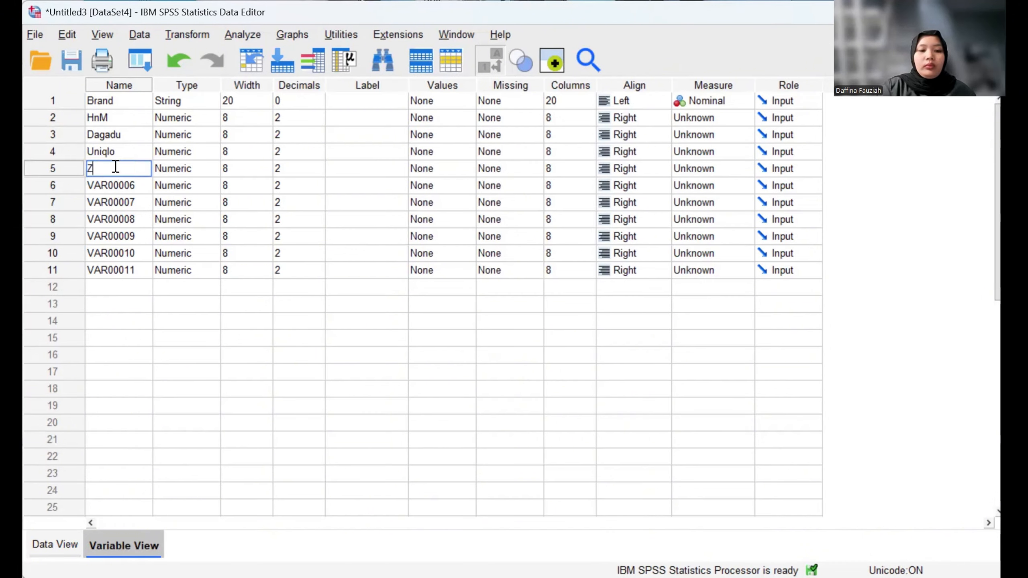
Step: Rename VAR00006 as The_Executive, with an underscore instead of a space
double_click(124, 184)
key(BackSpace)
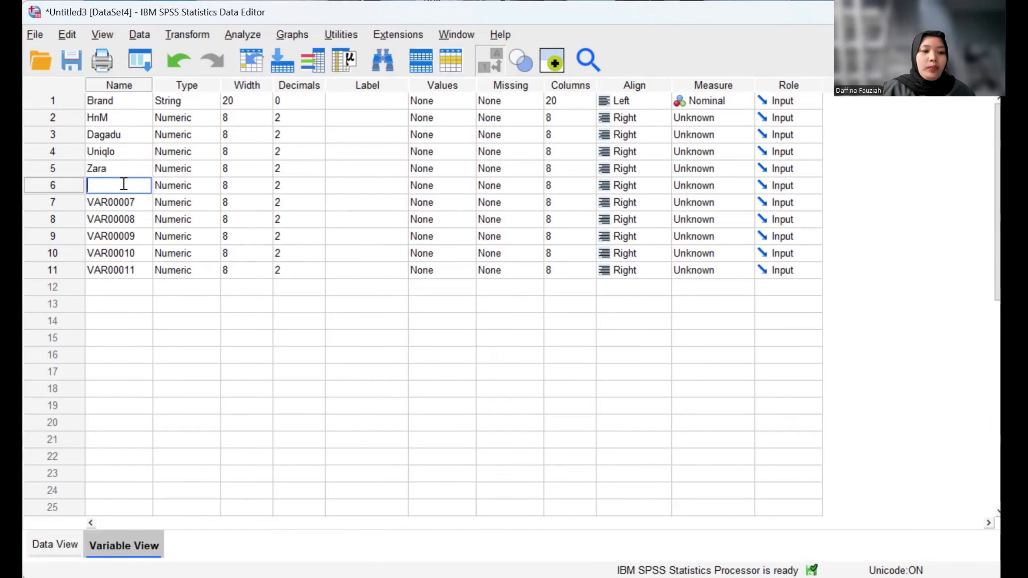
text(The)
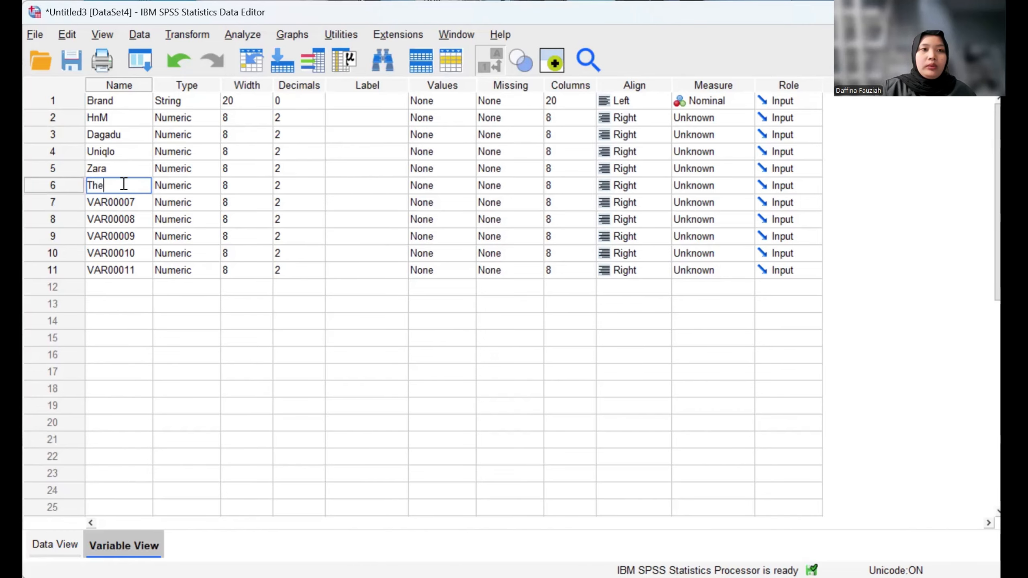
key(BackSpace)
key(BackSpace)
key(BackSpace)
key(BackSpace)
key(BackSpace)
key(BackSpace)
key(BackSpace)
key(BackSpace)
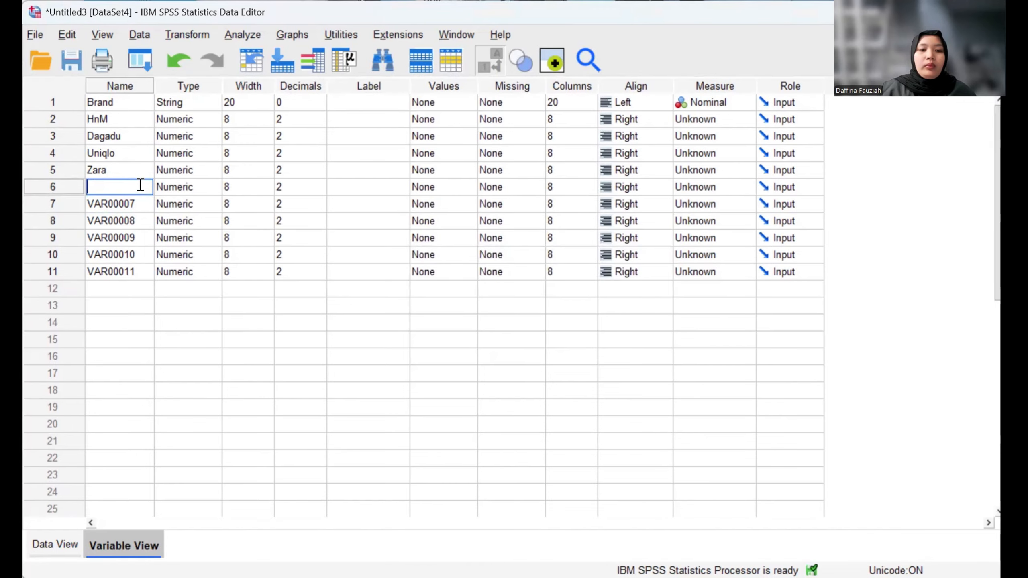
text(The)
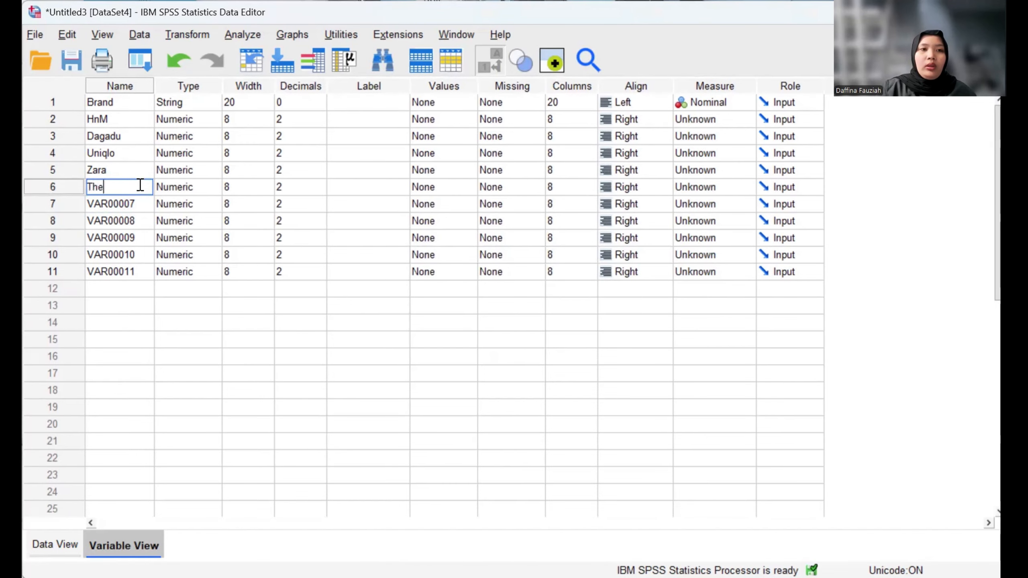
text( Executive)
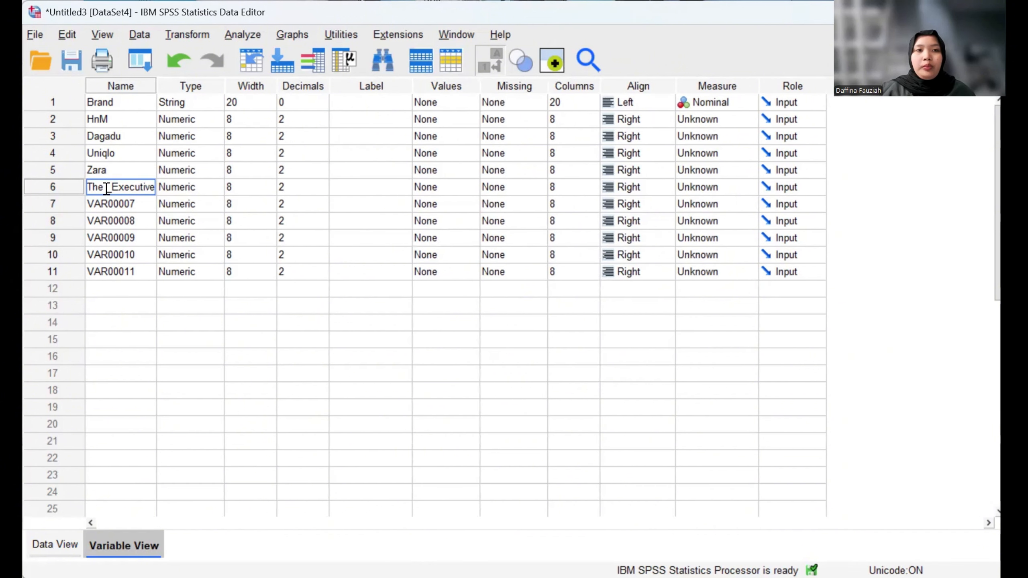
click(106, 188)
key(BackSpace)
text(_)
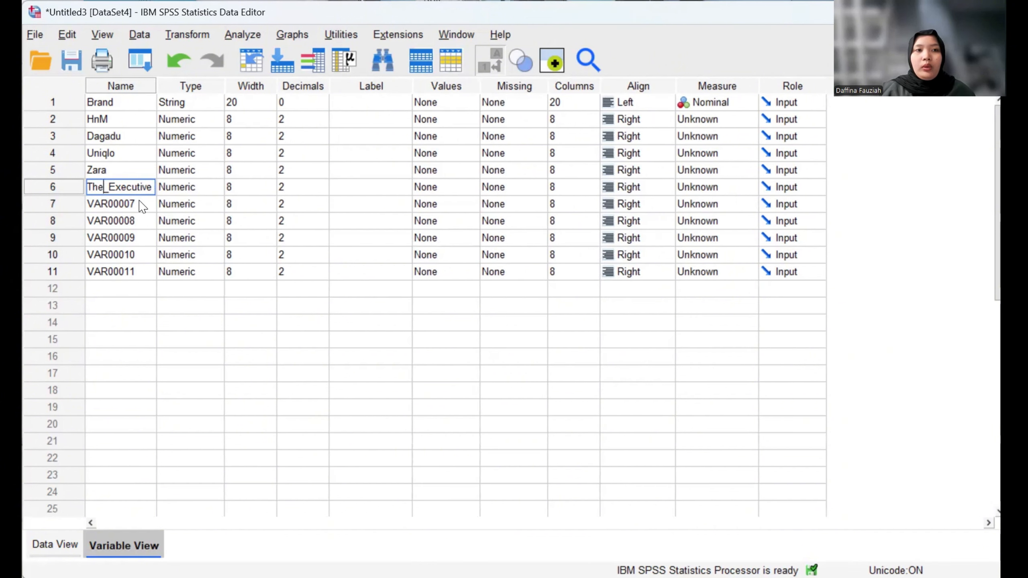
Step: Replace the variable name VAR00007 with ThreeSecond, written as one word
click(139, 202)
key(BackSpace)
key(BackSpace)
key(BackSpace)
key(BackSpace)
key(BackSpace)
key(BackSpace)
key(BackSpace)
key(BackSpace)
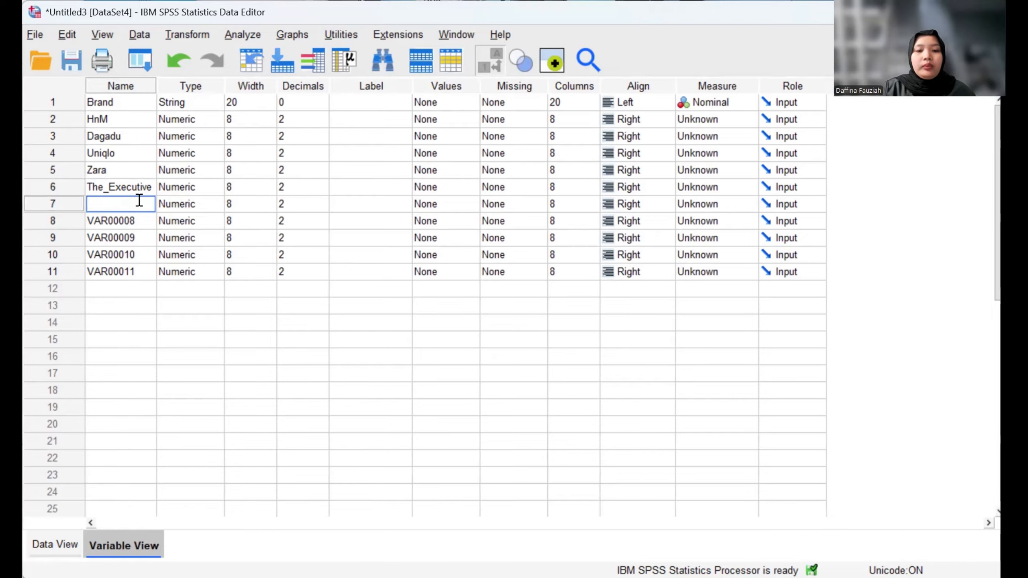
text(Three)
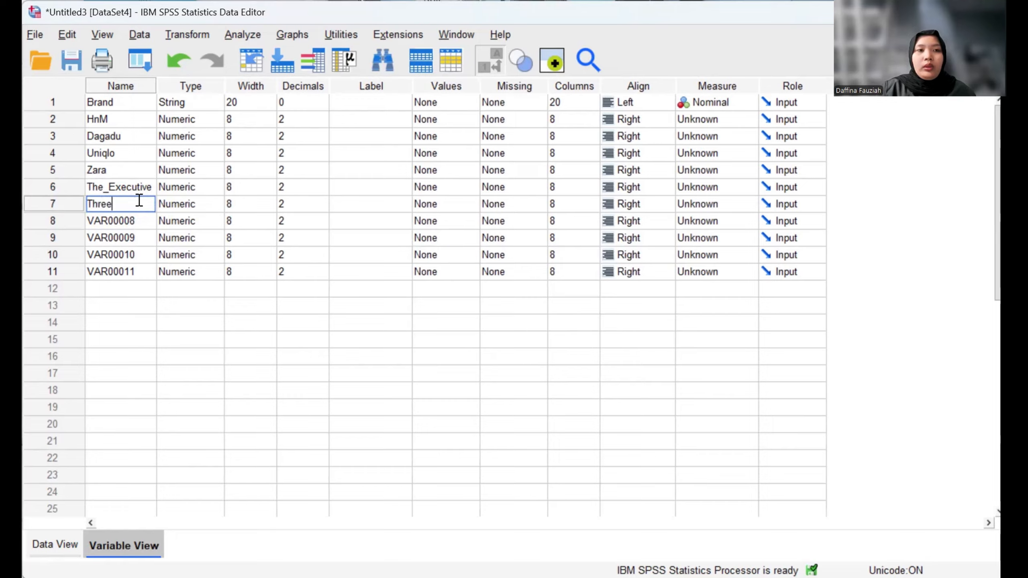
text(Second)
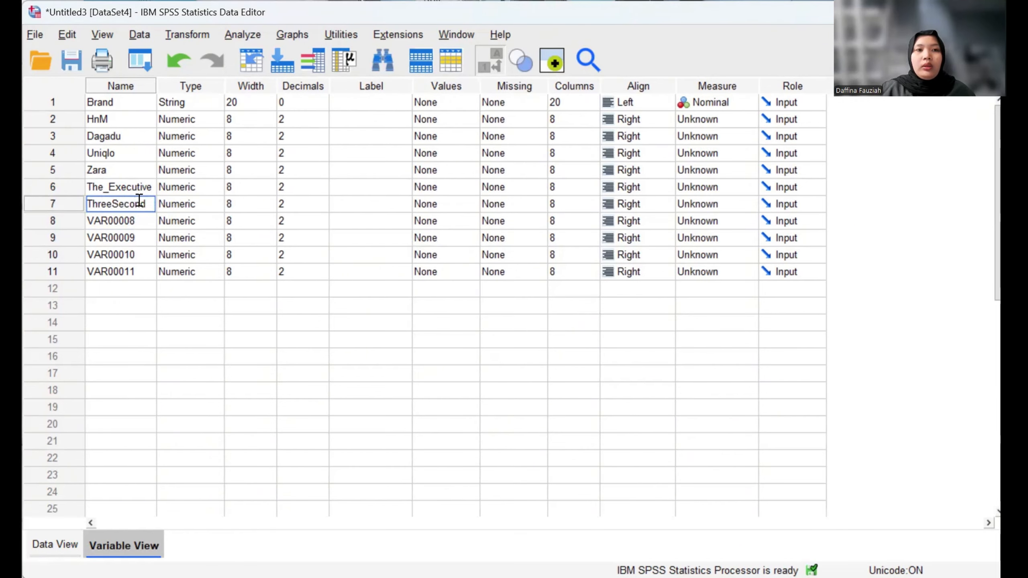
Step: Rename the variable VAR00008 as Erigo
double_click(138, 221)
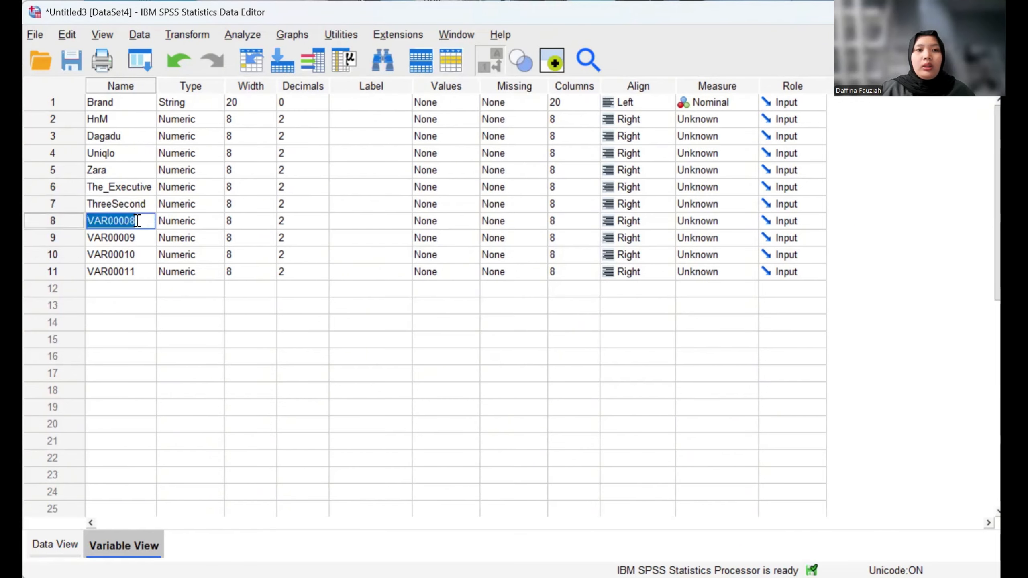
key(BackSpace)
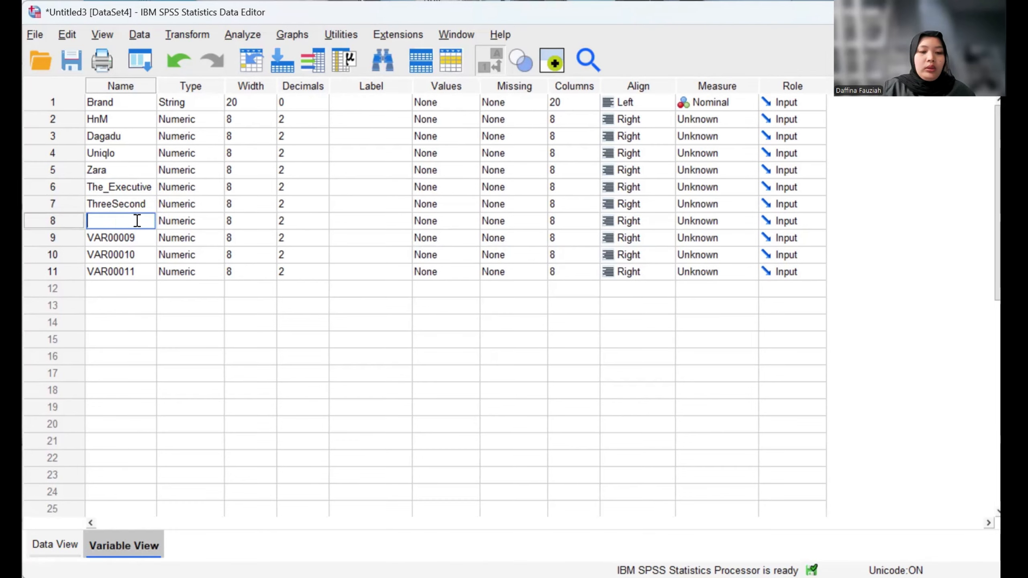
text(Erigo)
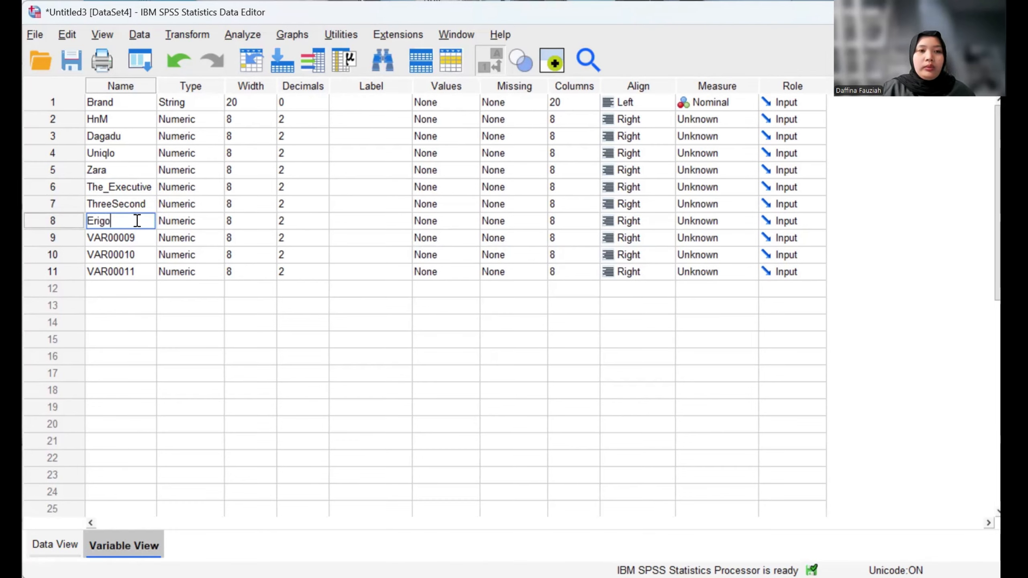
Step: Replace the variable name VAR00009 with Matahari_DeptStore
click(138, 236)
key(BackSpace)
key(BackSpace)
key(BackSpace)
key(BackSpace)
key(BackSpace)
key(BackSpace)
key(BackSpace)
key(BackSpace)
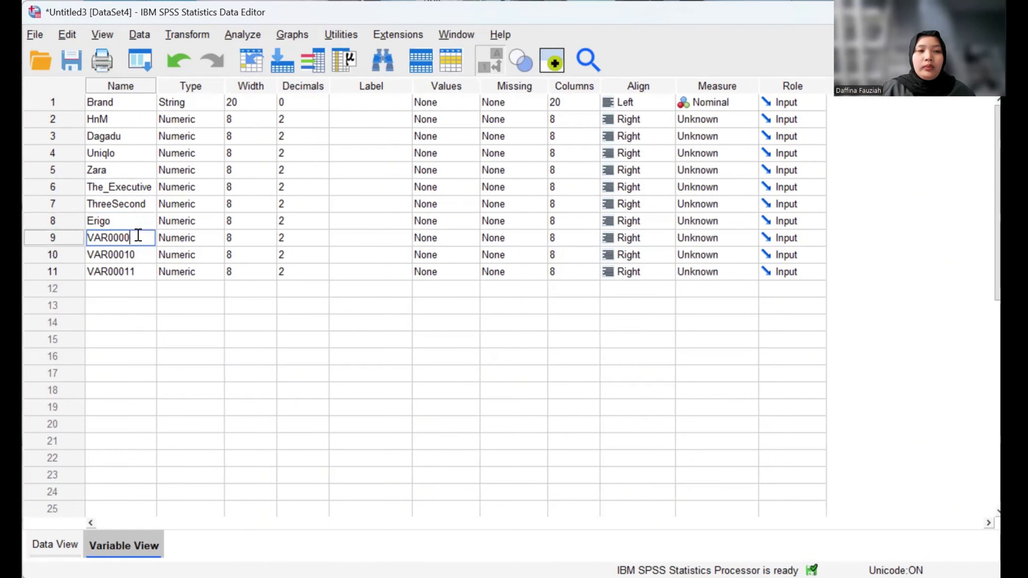
text(M)
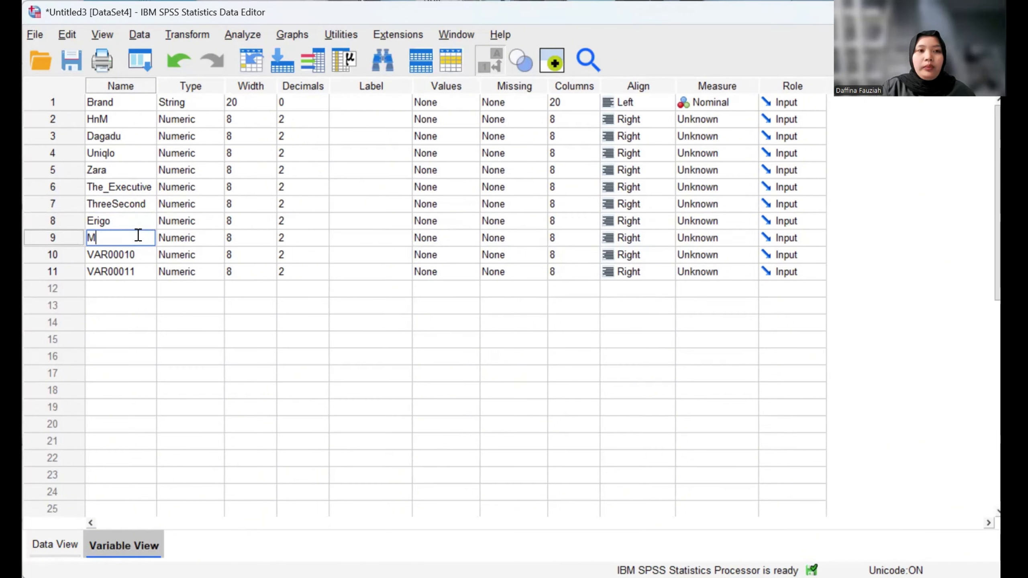
text(atahari_)
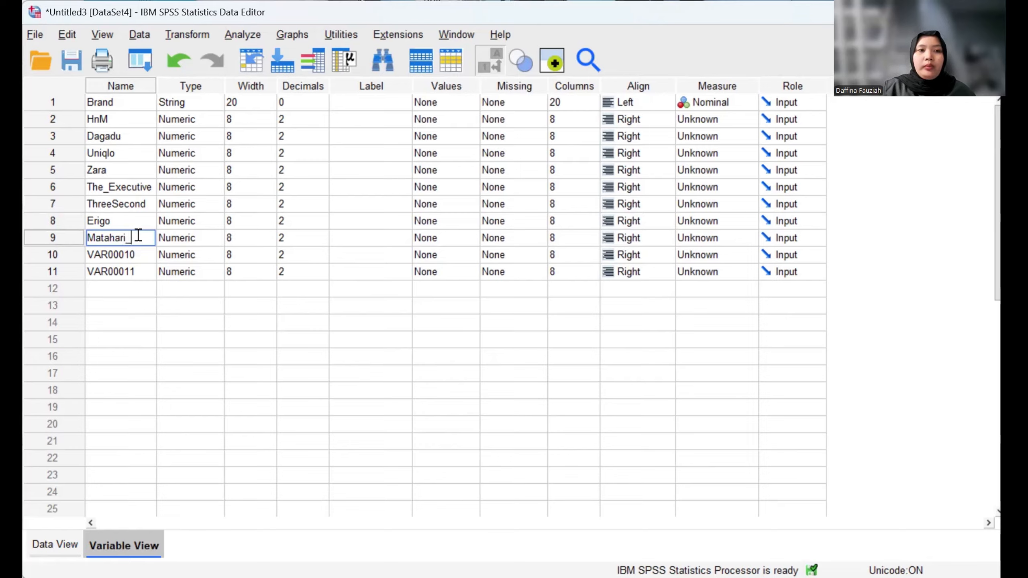
text(DEptS)
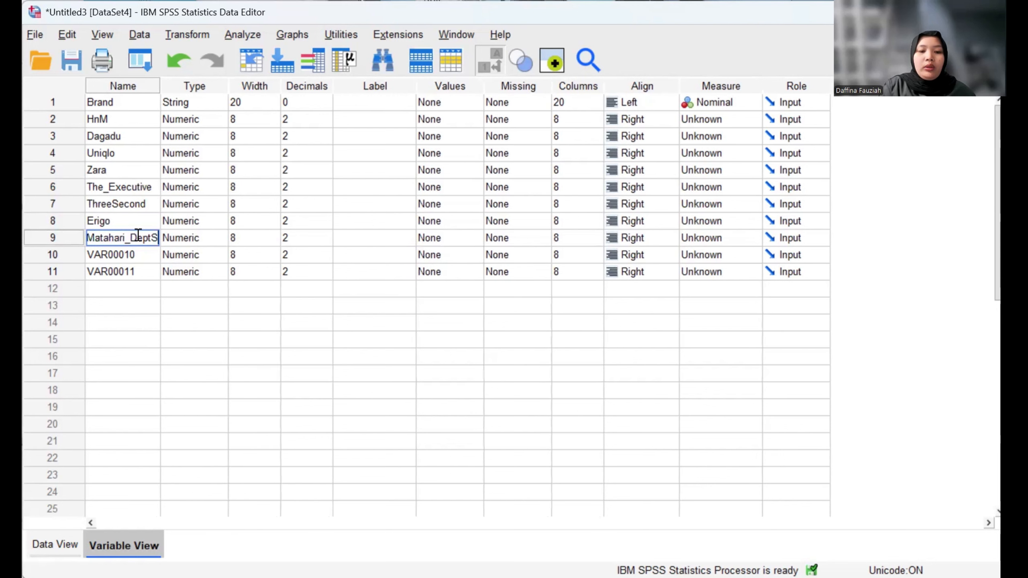
text(tore)
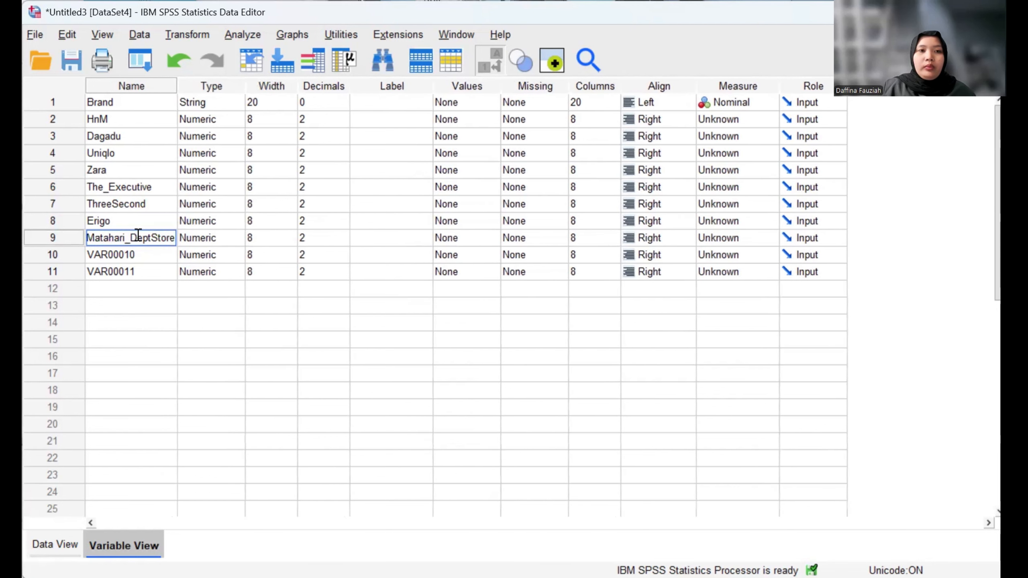
Step: Replace the variable name VAR00010 with Ramyana
click(146, 255)
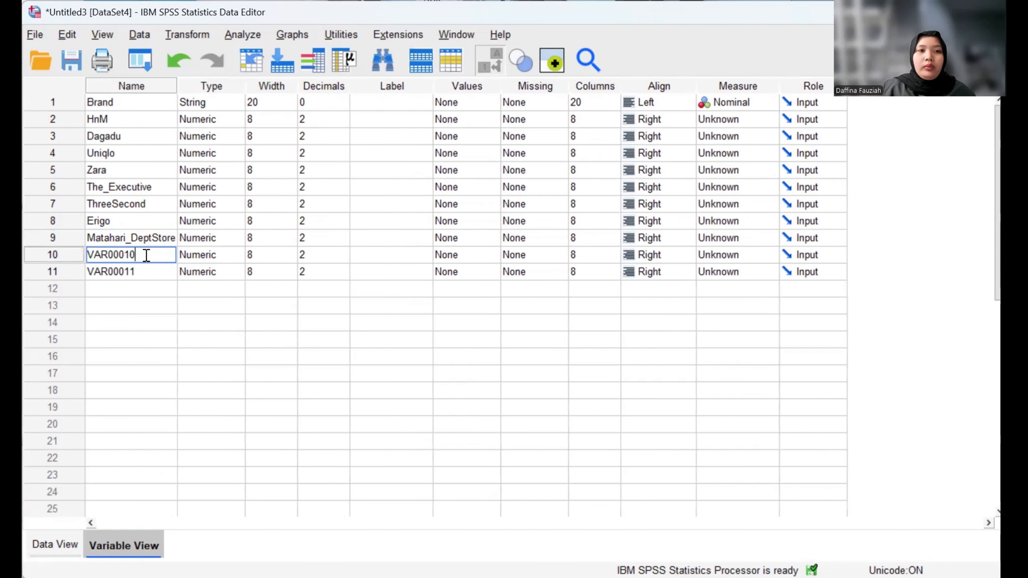
key(BackSpace)
key(BackSpace)
key(BackSpace)
key(BackSpace)
key(BackSpace)
key(BackSpace)
key(BackSpace)
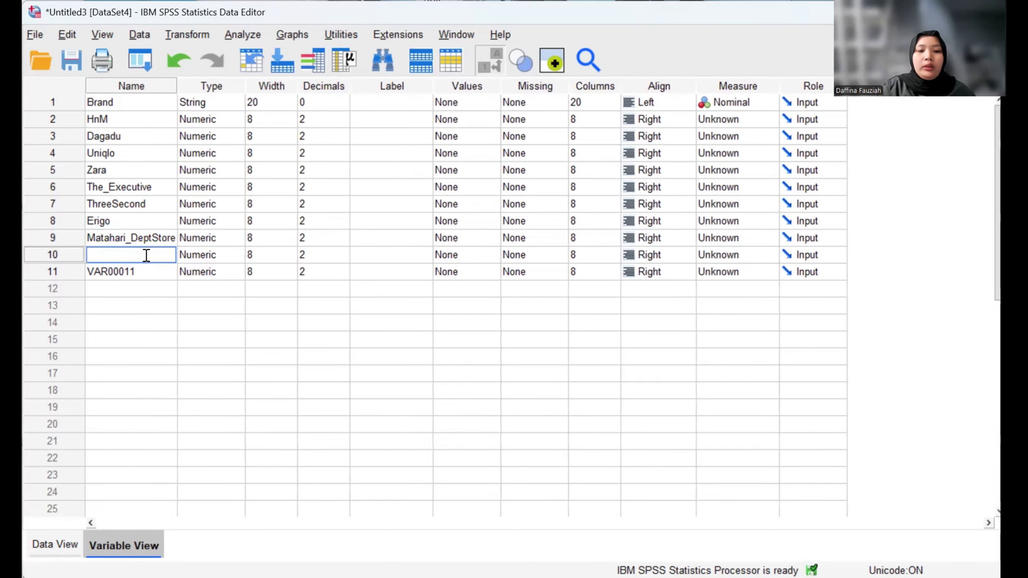
text(Ramyana)
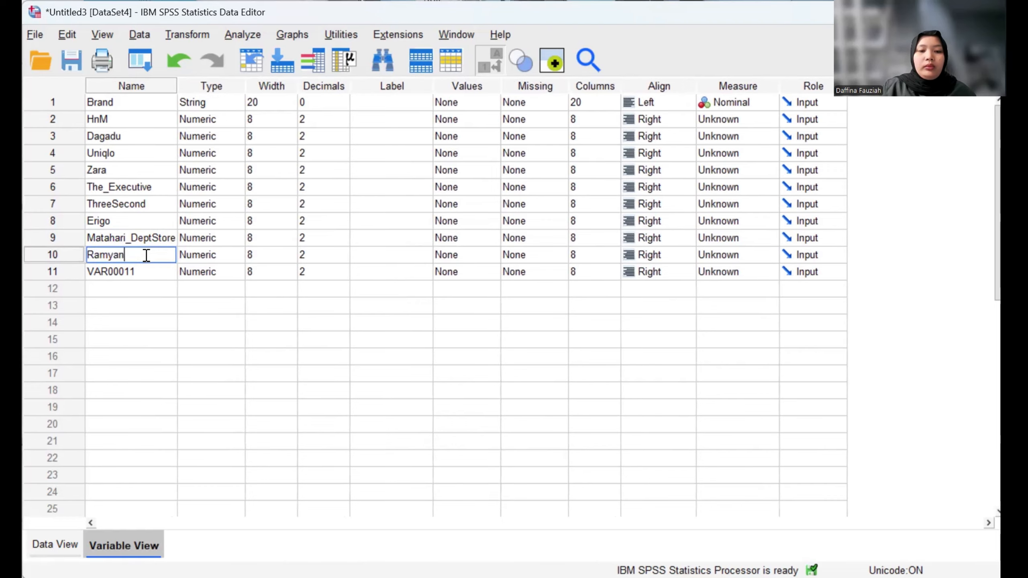
Step: Rename the last variable, VAR00011, as Joger
click(141, 272)
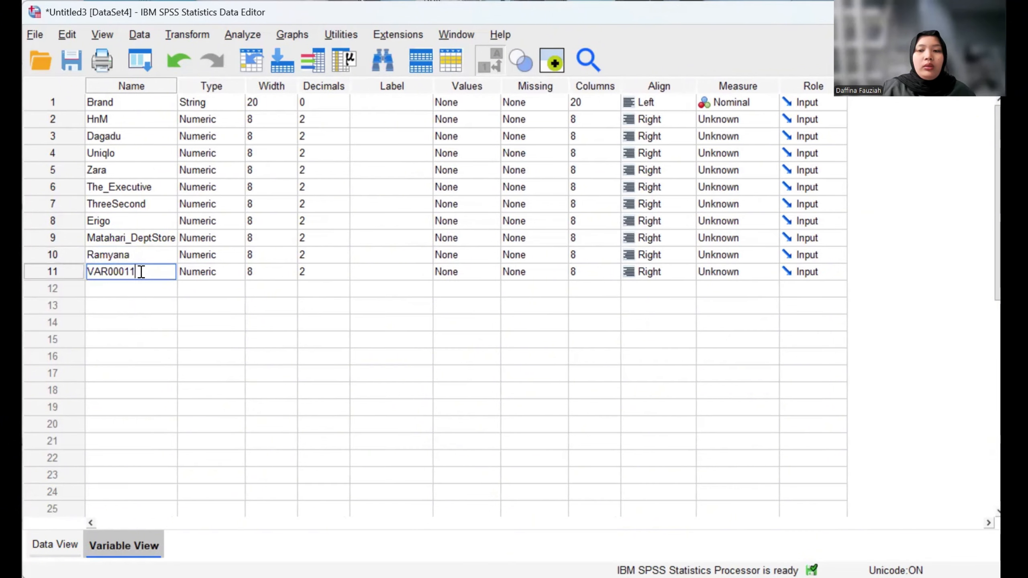
key(BackSpace)
key(BackSpace)
key(BackSpace)
key(BackSpace)
key(BackSpace)
key(BackSpace)
key(BackSpace)
key(BackSpace)
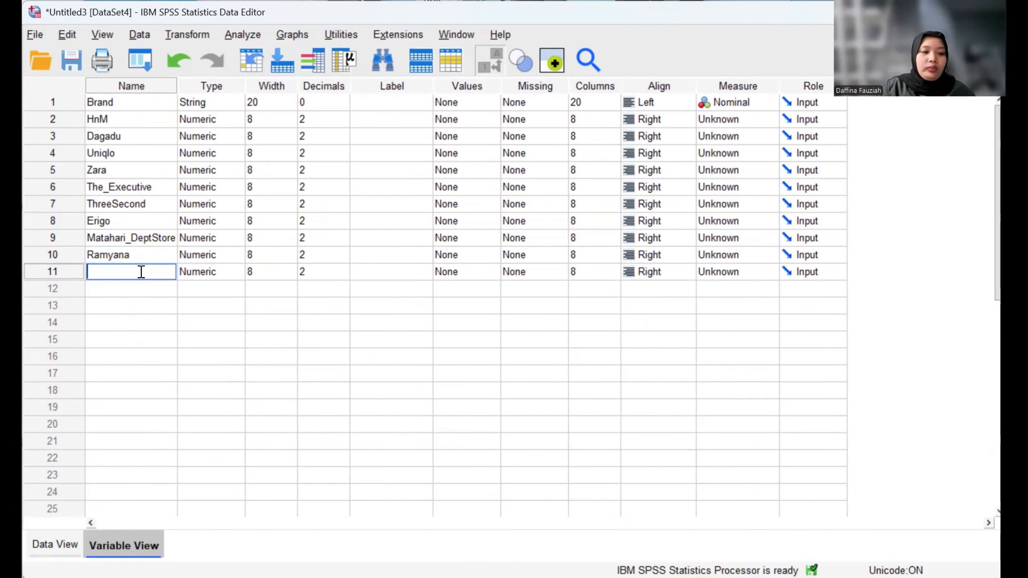
text(Joger)
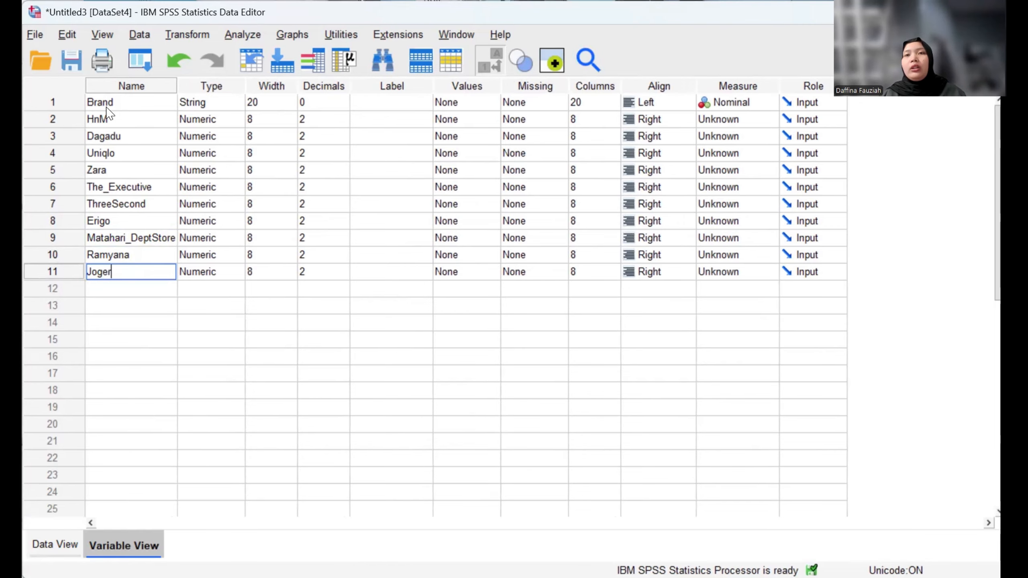
Step: Set the measurement level to Scale for all ten brand variables from HnM to Joger
click(733, 122)
click(734, 135)
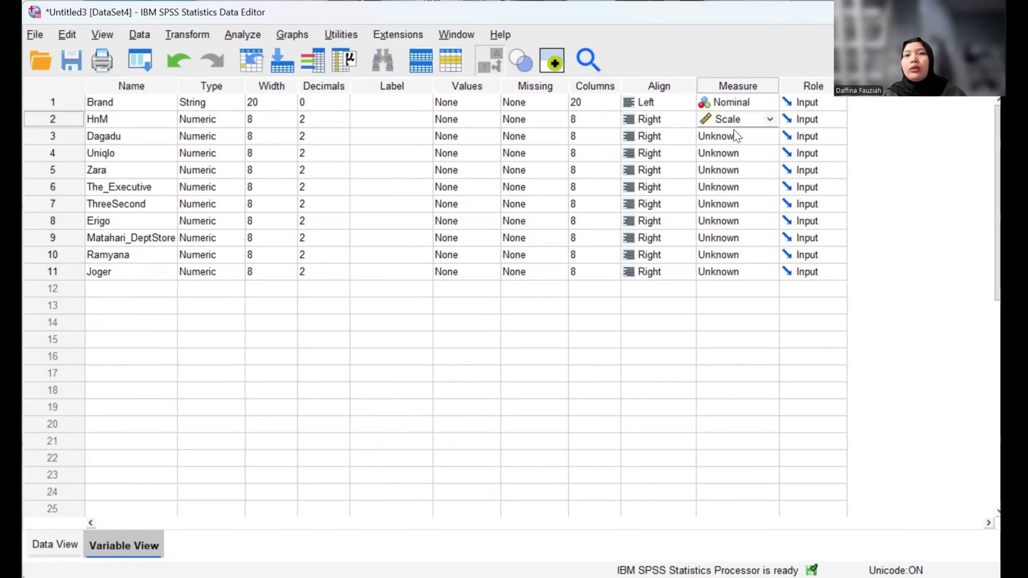
click(735, 136)
click(737, 153)
click(737, 153)
click(737, 171)
click(738, 171)
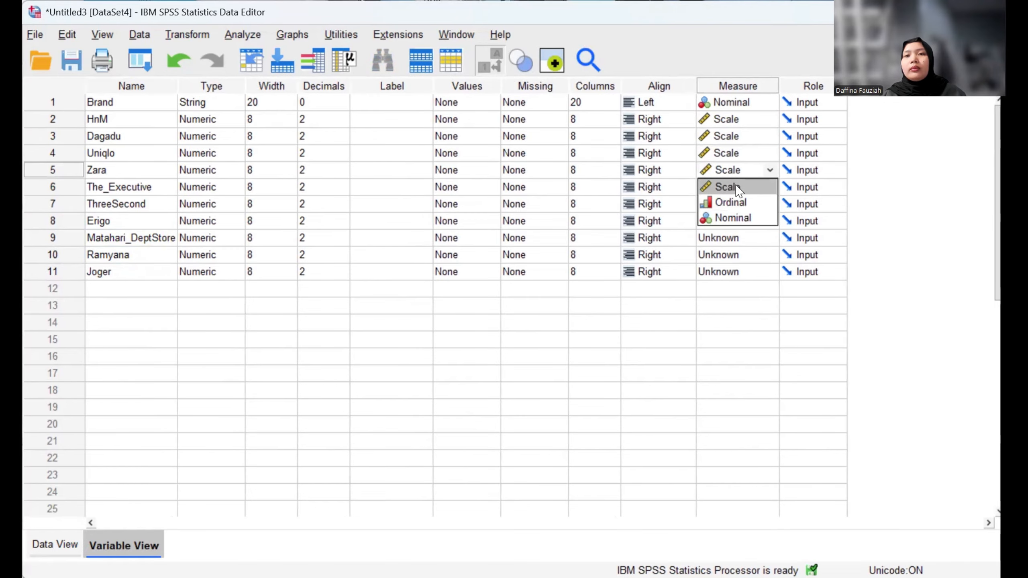
click(739, 187)
click(738, 187)
click(739, 202)
click(740, 204)
click(744, 222)
click(743, 222)
click(739, 238)
click(739, 238)
click(737, 255)
click(738, 255)
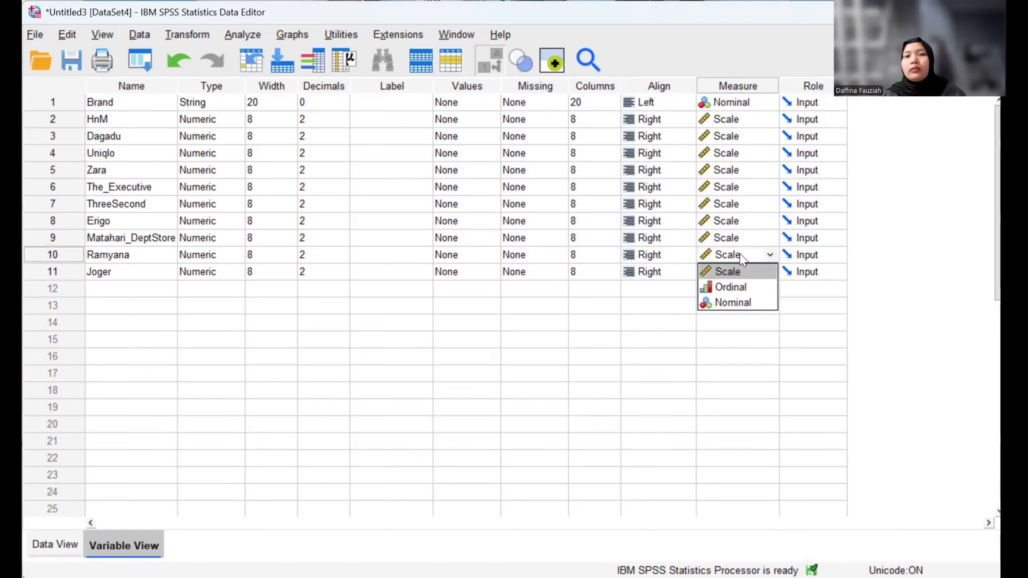
click(737, 271)
click(738, 272)
click(738, 288)
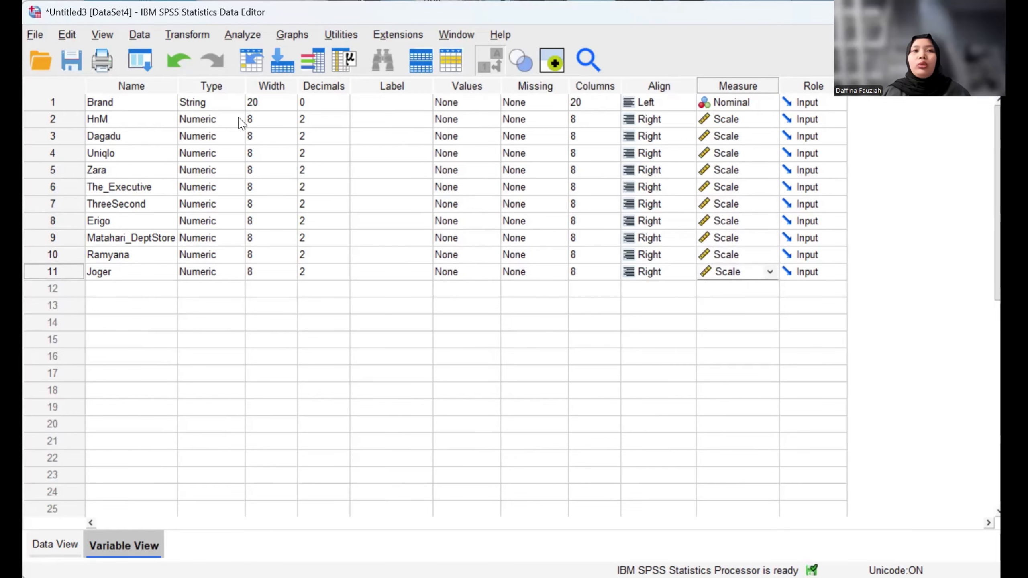
Step: Add value labels to the Brand variable for 1 = HnM and 2 = Dagadu
click(475, 104)
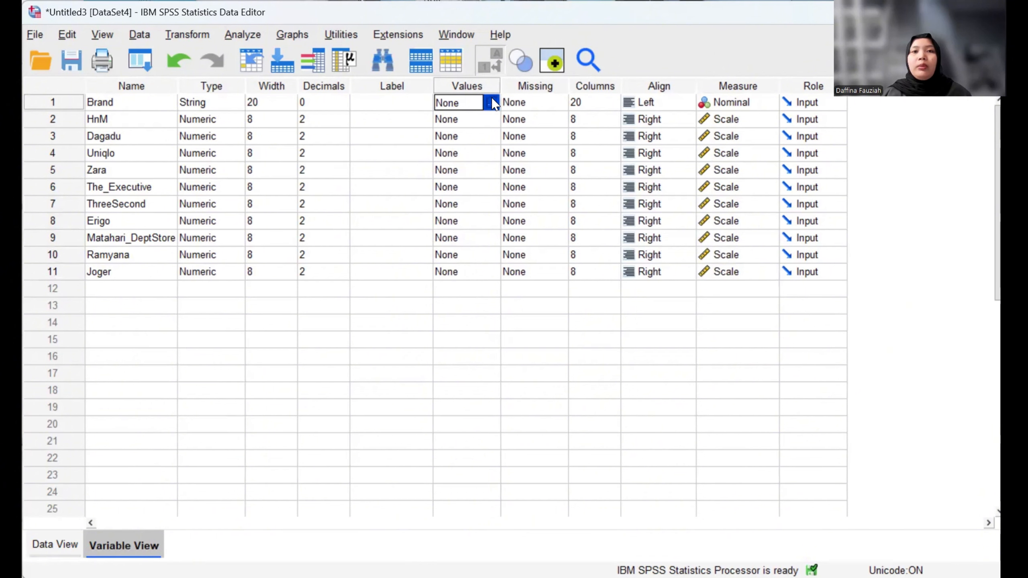
click(491, 104)
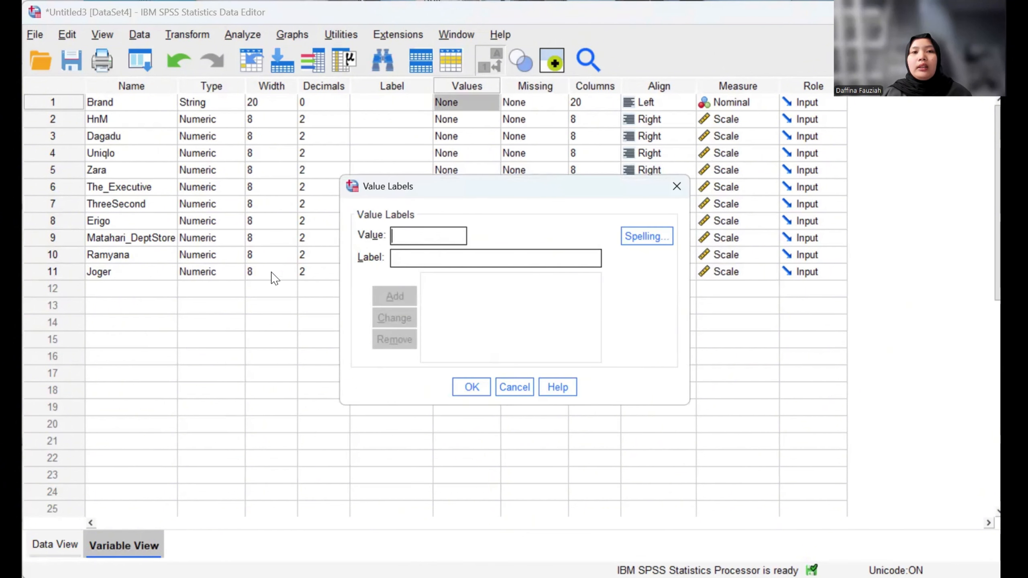
text(1)
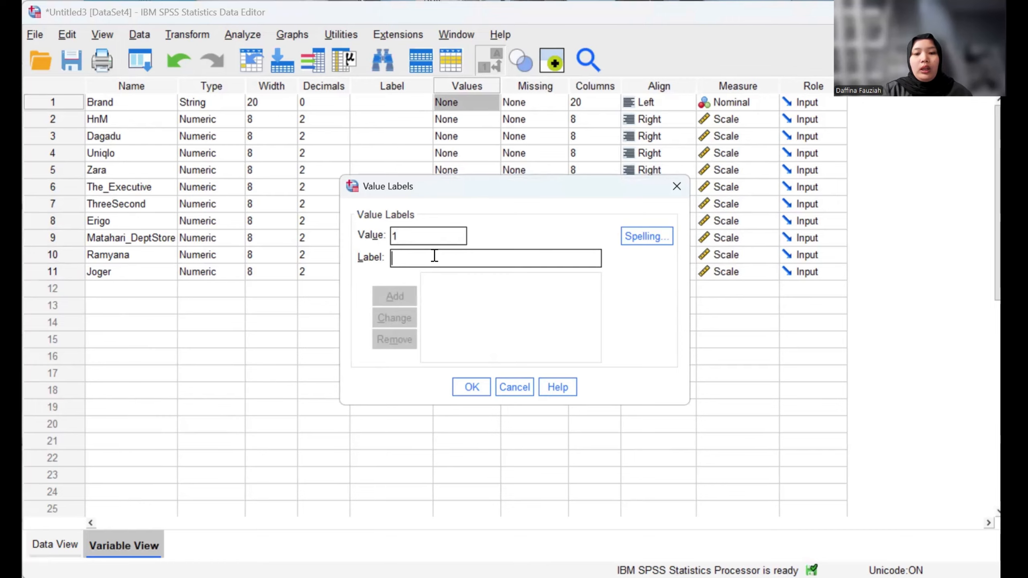
text( = "HnM)
click(394, 296)
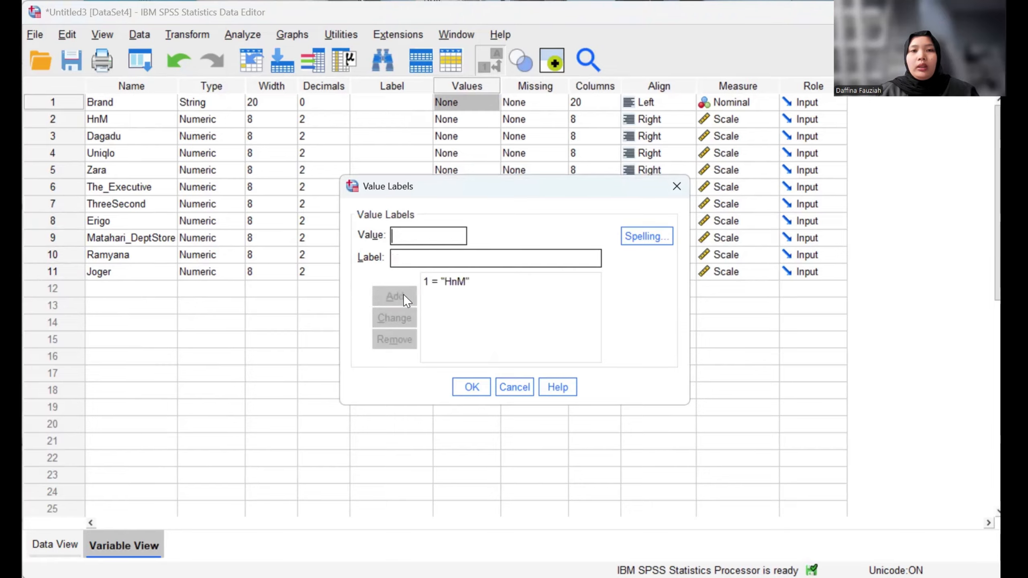
text(2)
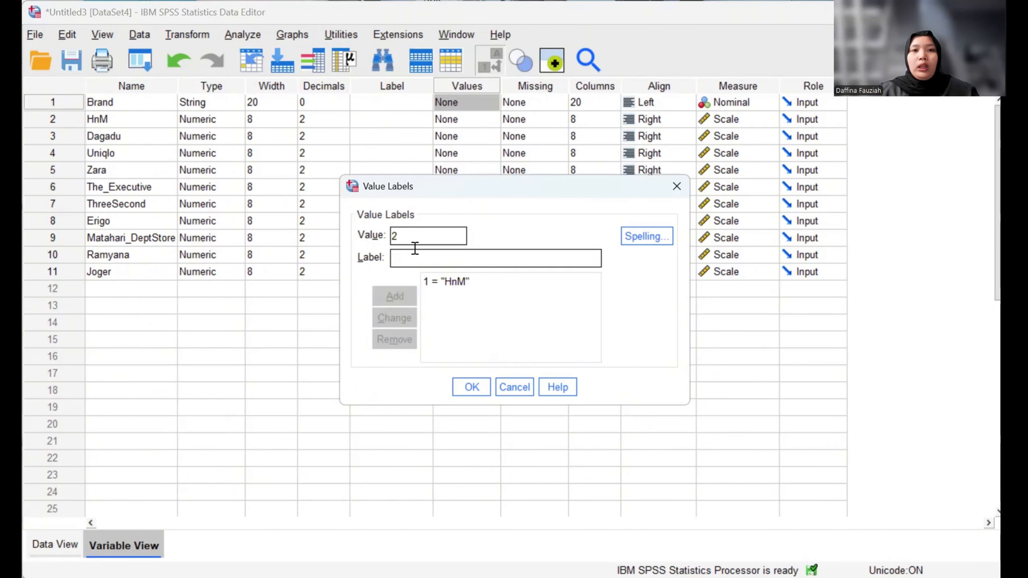
text(Dagadu)
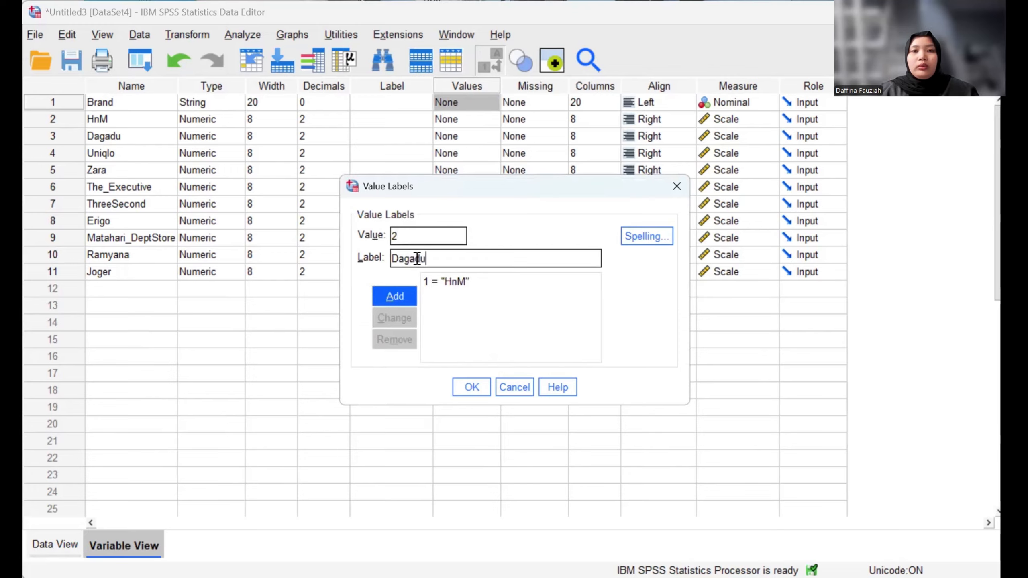
click(403, 293)
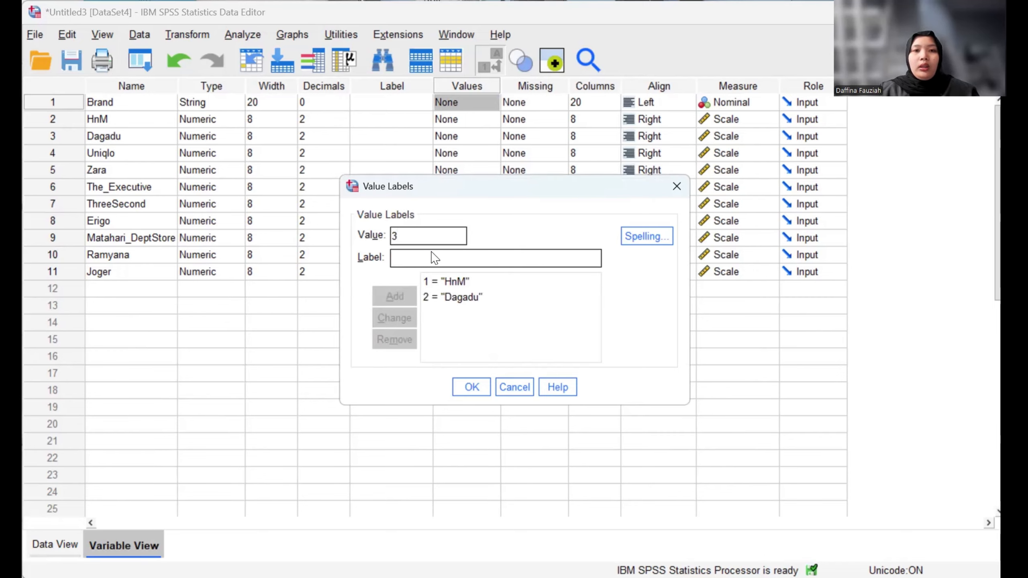
Step: Add the Brand value labels 3 = Uniqlo and 4 = Zara
text(U)
key(BackSpace)
text(Uniqlo)
key(Return)
text(4)
click(414, 258)
text(Zara)
click(405, 295)
Step: Add the Brand value labels 5 = The_Executive and 6 = ThreeSecond
text(5)
click(417, 259)
text(The_Executive)
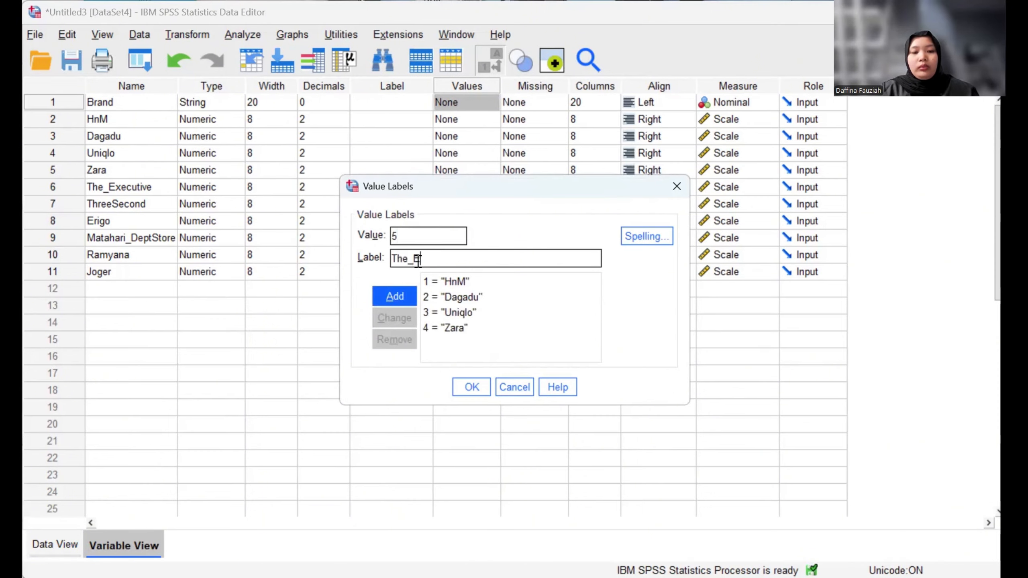
click(405, 296)
text(6)
click(412, 259)
text(ThreeSecond)
click(396, 293)
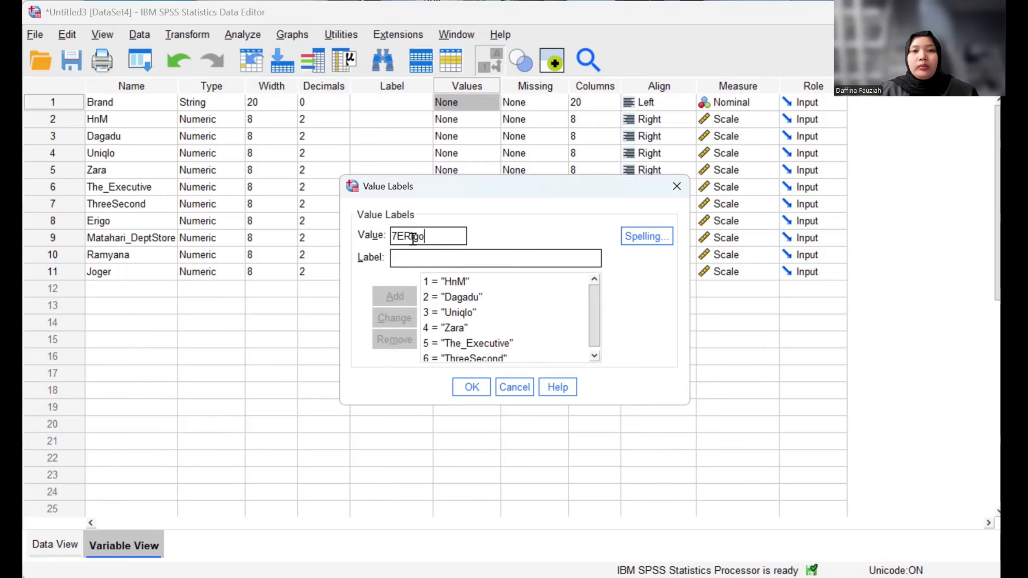
Step: Add the Brand value label 8 = Matahari_DeptStore
text(9)
click(416, 258)
text(Matahari_DeptStore)
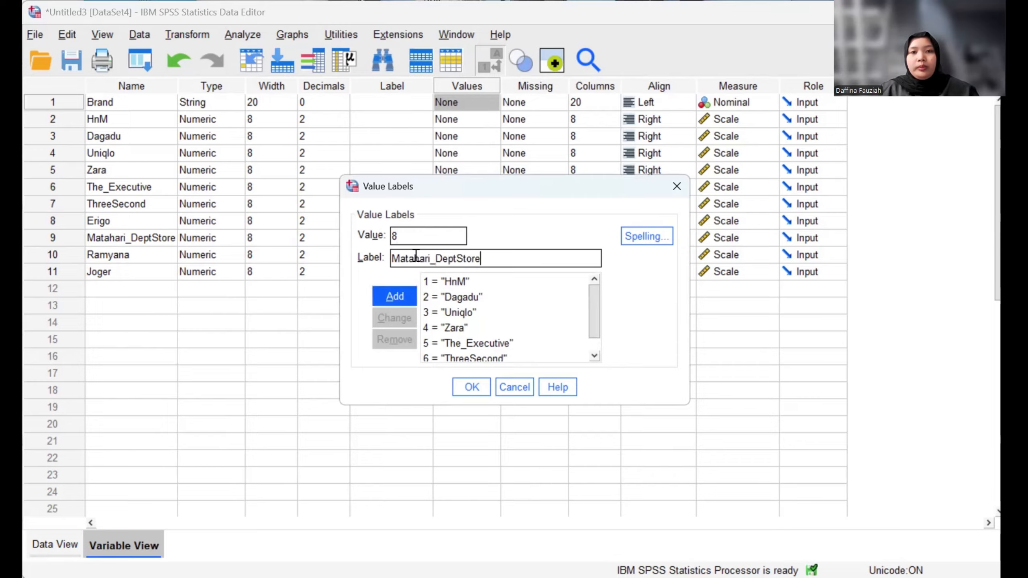
key(Return)
Step: Add the Brand value label 10 = Joger and apply the whole set of value labels
text(10)
click(417, 258)
text(Joger)
click(471, 386)
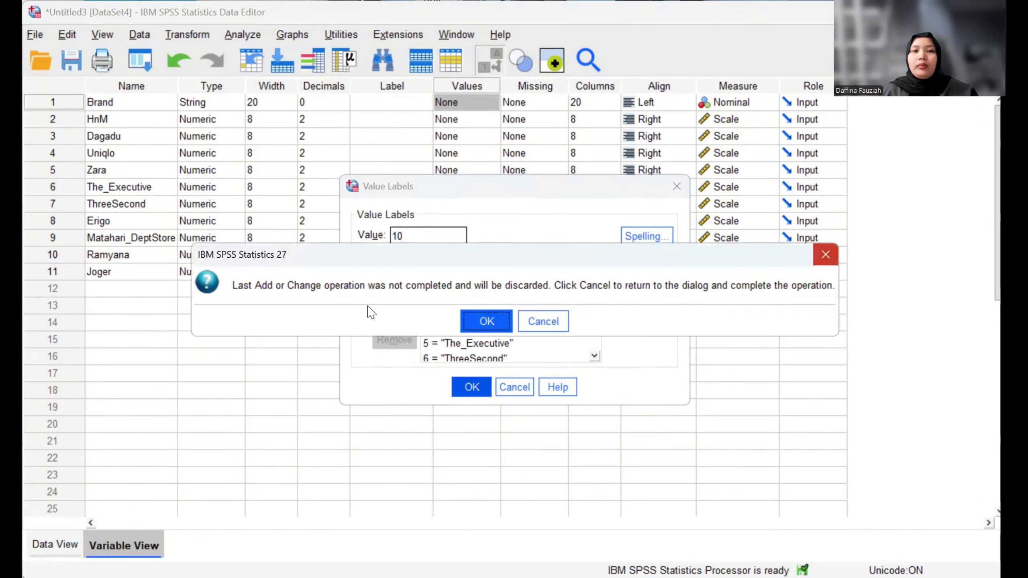
click(542, 320)
click(392, 298)
click(472, 387)
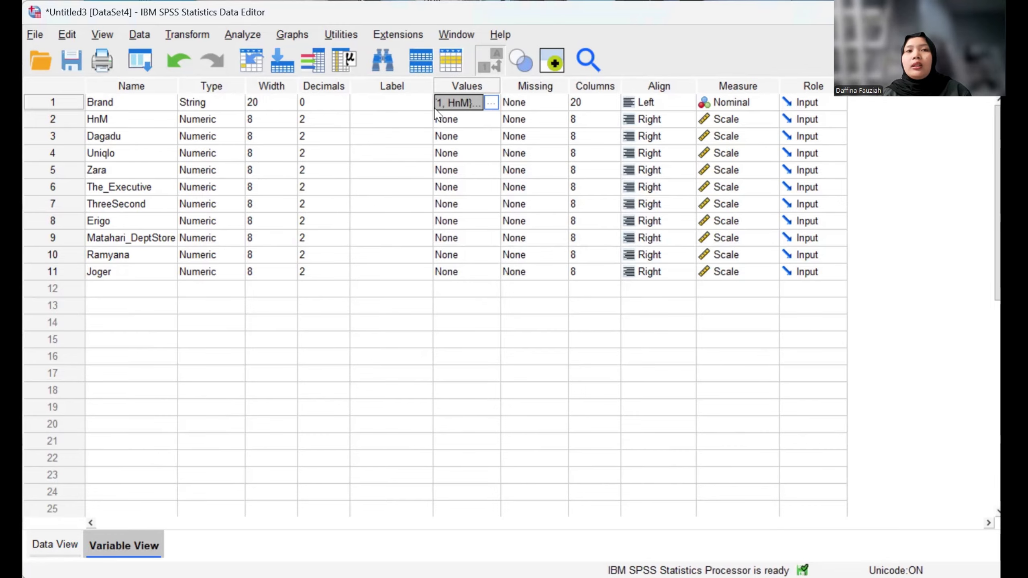
Step: Start Multidimensional Scaling (ALSCAL) and assign the ten brand variables from HnM to Joger as analysis variables
click(252, 38)
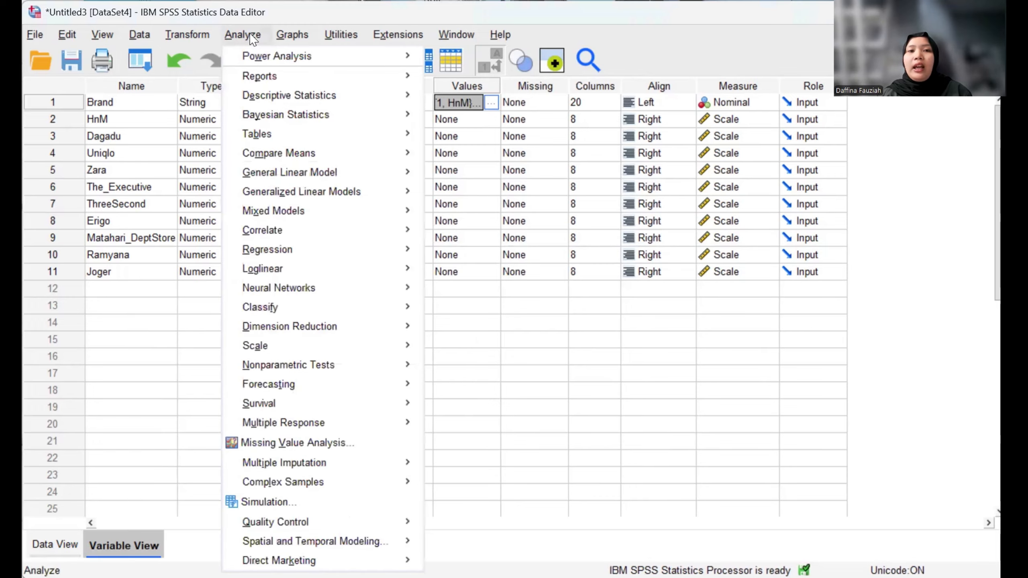
mouse_move(317, 351)
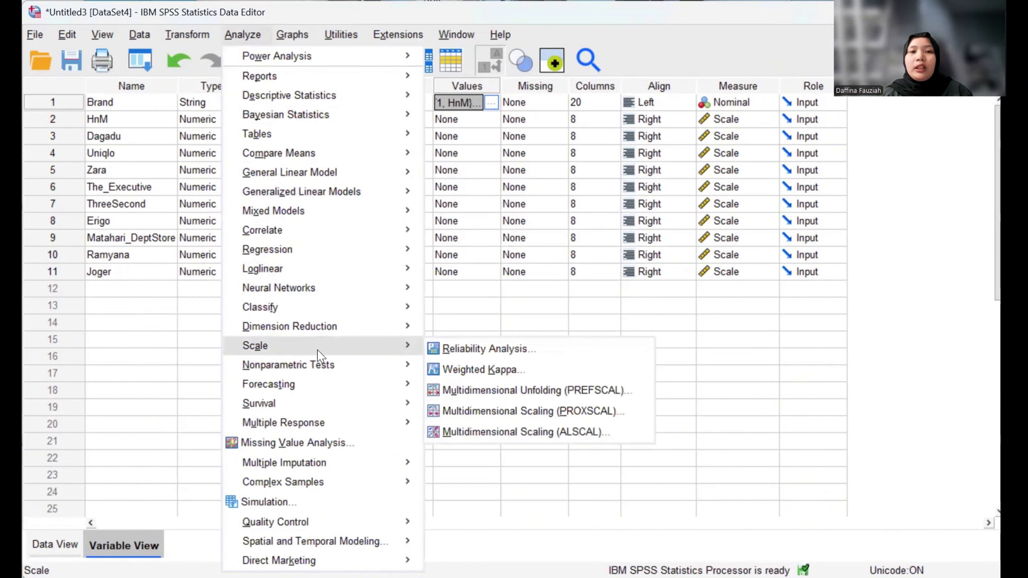
click(499, 433)
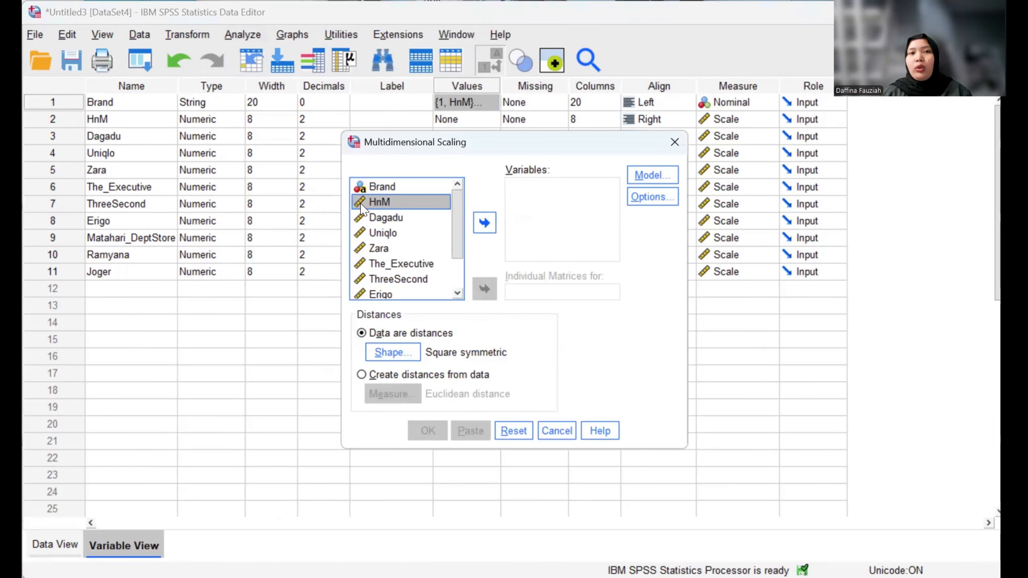
key(shift+Down)
key(shift+Down)
key(shift+Down)
key(shift+Down)
key(shift+Down)
key(shift+Down)
key(shift+Down)
key(shift+Down)
key(shift+Down)
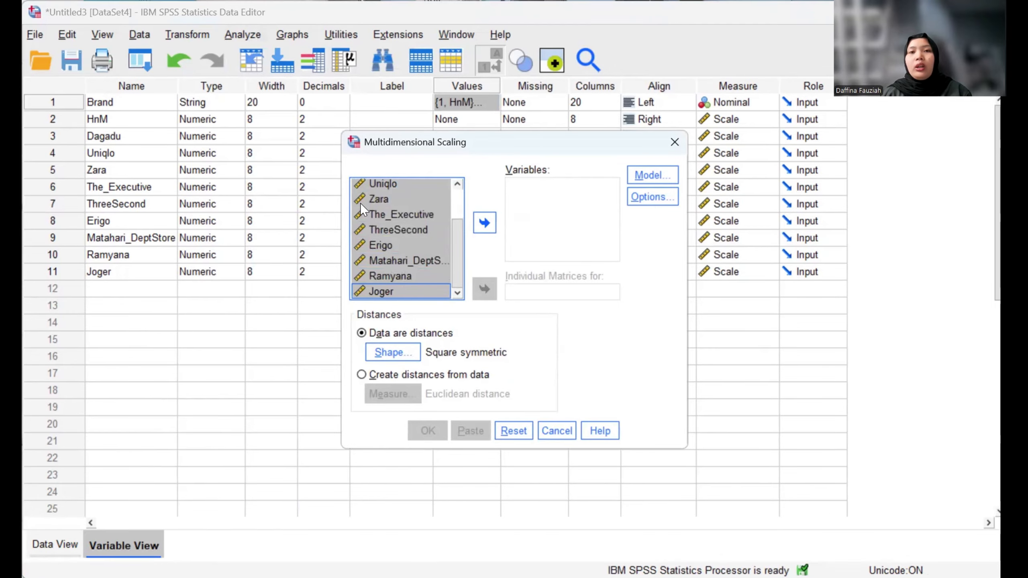
click(483, 225)
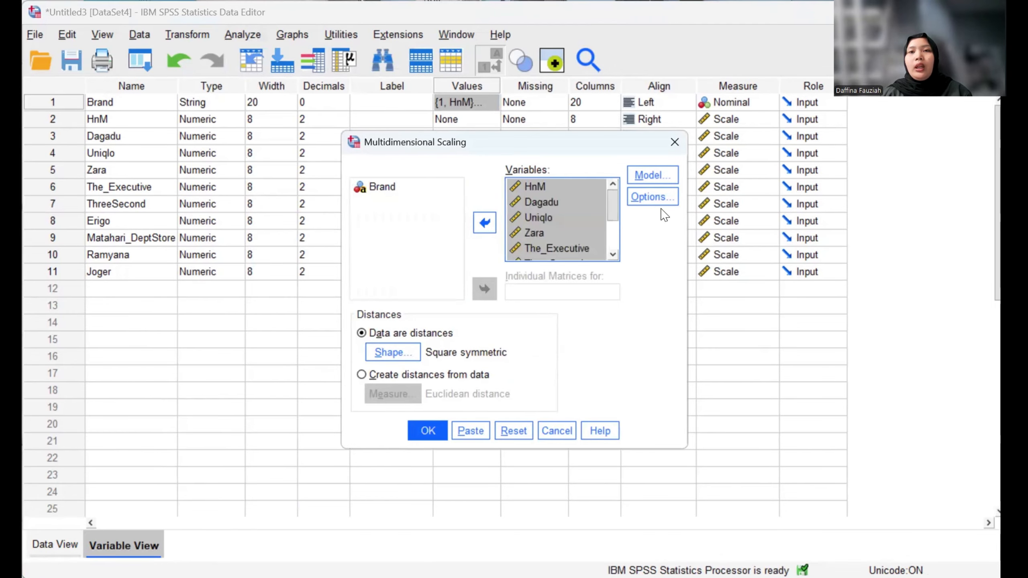
Step: Set the scaling model's level of measurement to Ratio
click(656, 176)
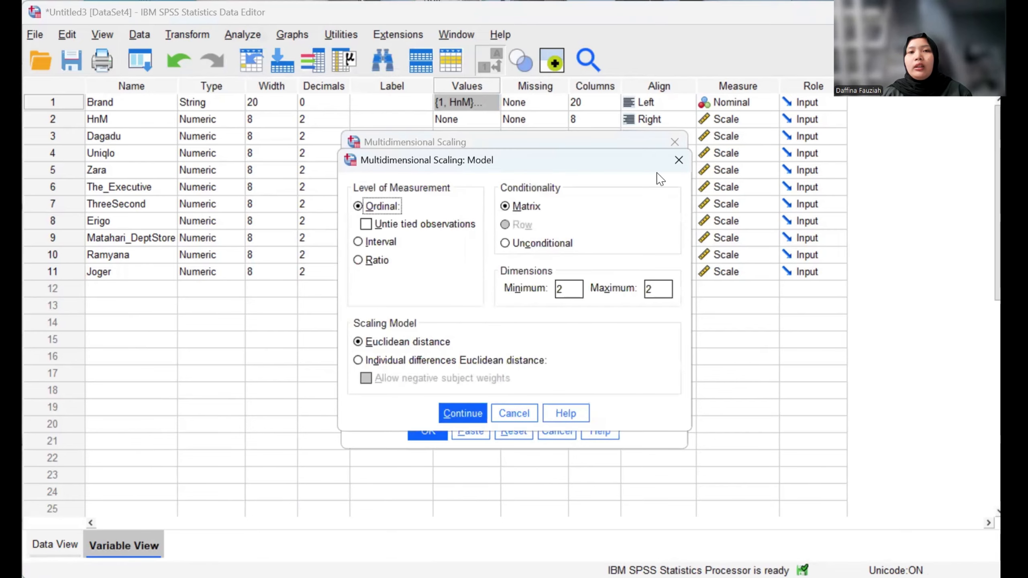
click(357, 260)
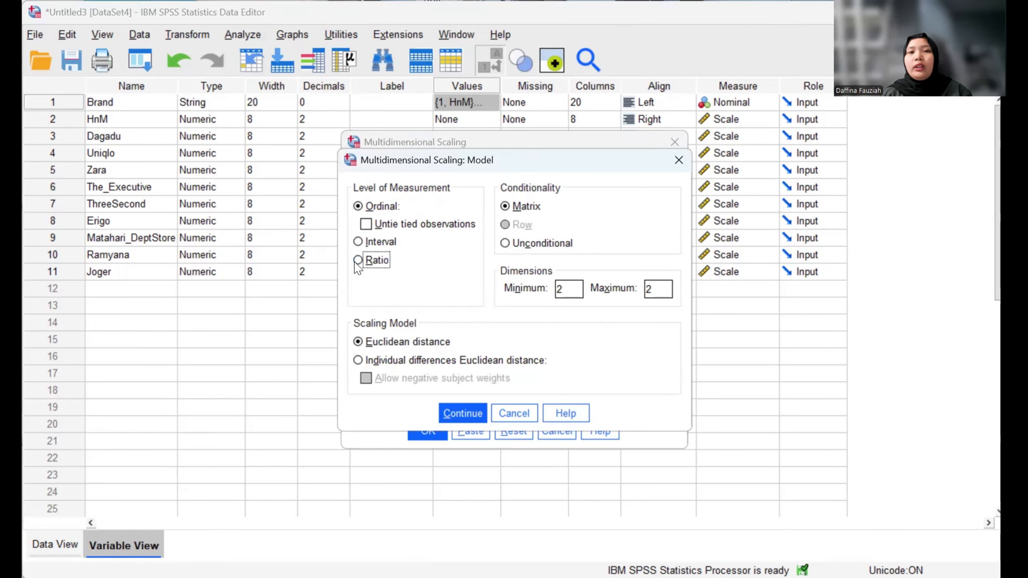
click(473, 417)
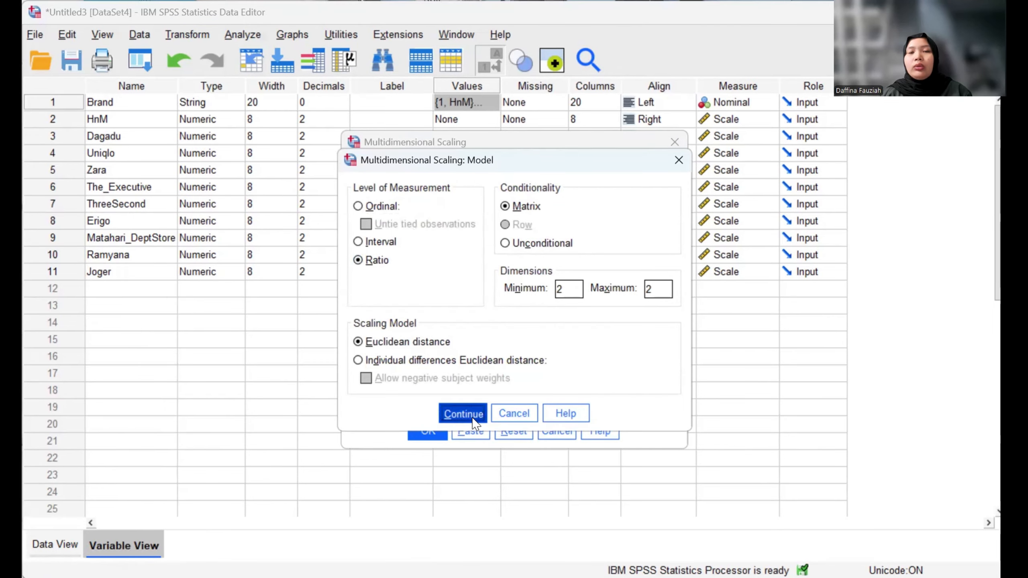
Step: Enable group plots in the display options and run the multidimensional scaling analysis
click(655, 202)
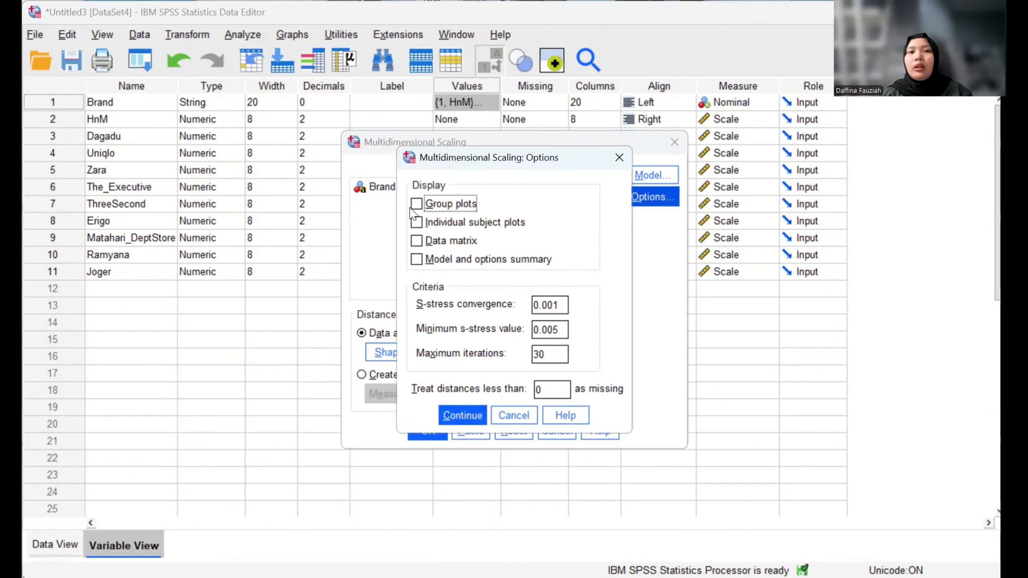
click(417, 205)
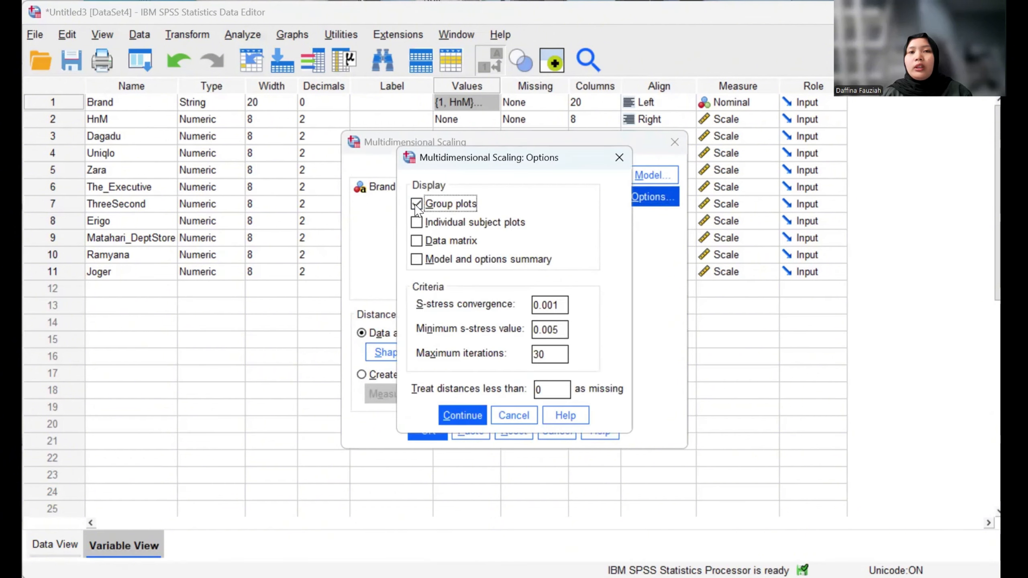
click(461, 417)
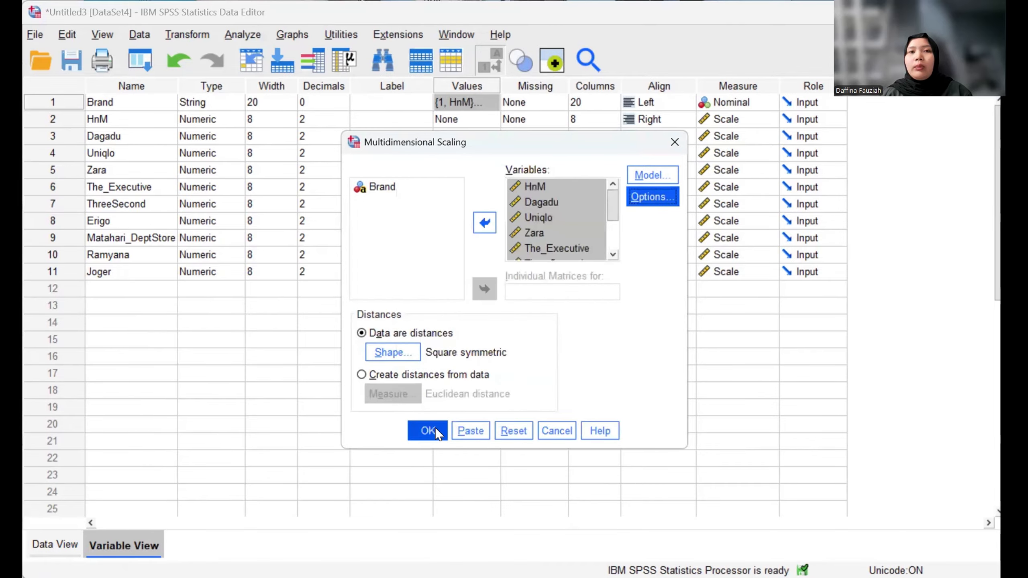
click(429, 430)
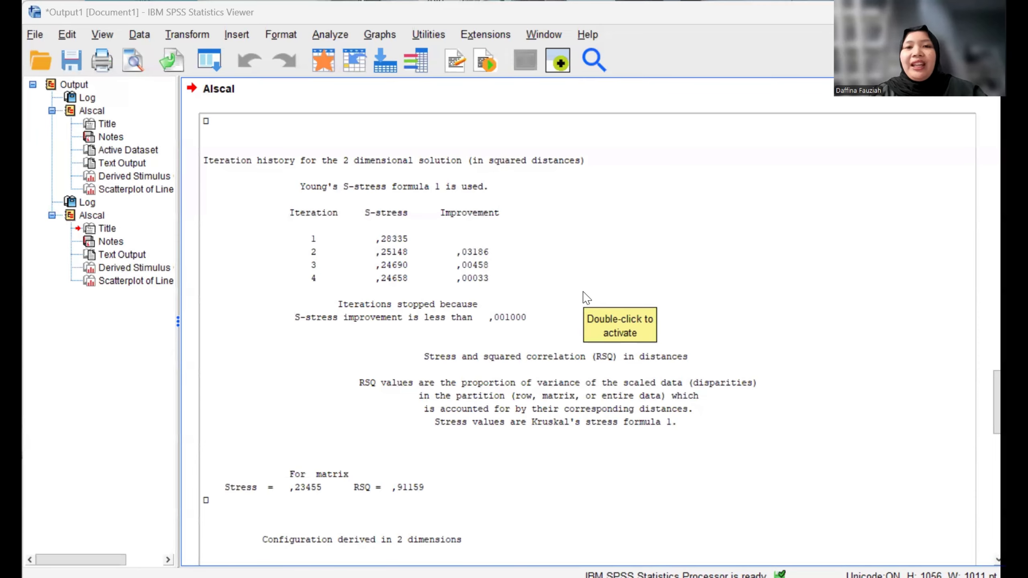
Step: Examine the new ALSCAL output, covering the stress and RSQ values, stimulus coordinates and derived stimulus configuration plot
scroll(586, 298, down, 5)
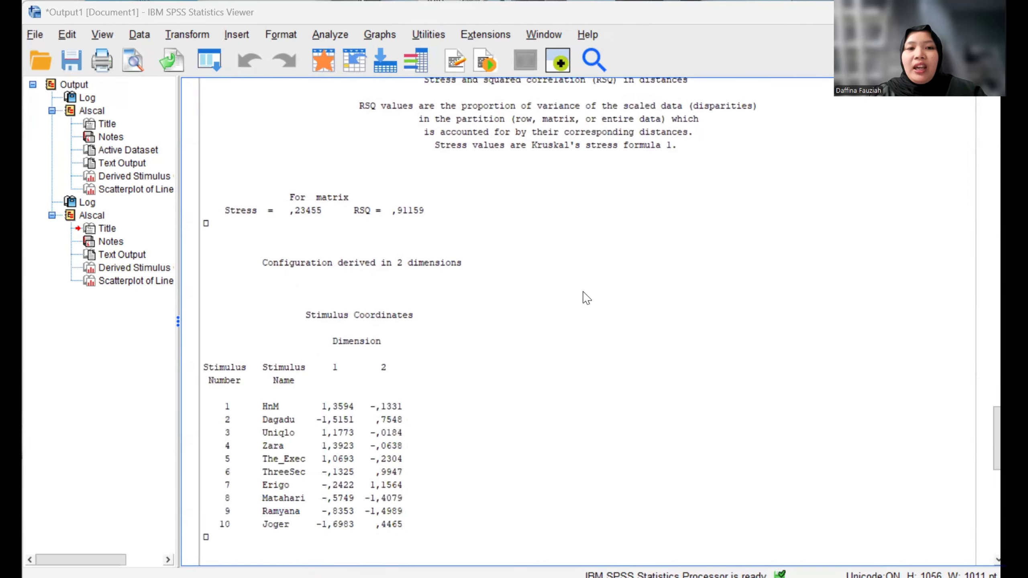
scroll(586, 298, down, 10)
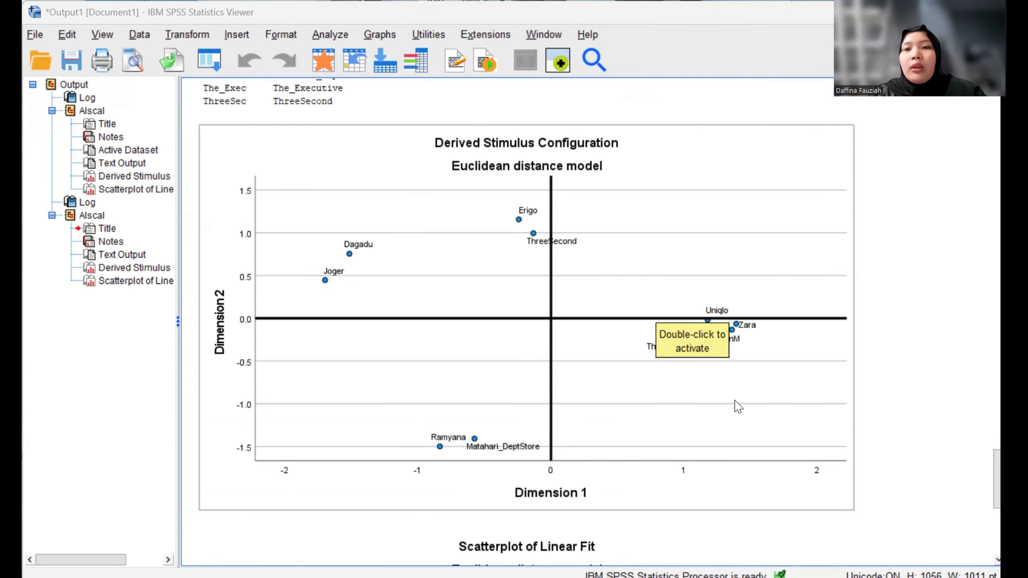
click(733, 337)
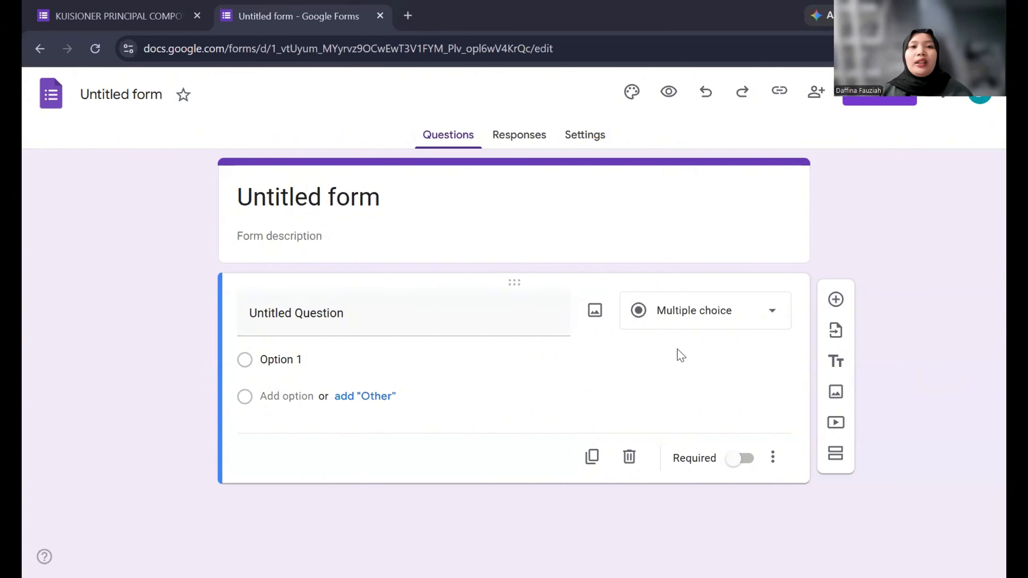
click(389, 201)
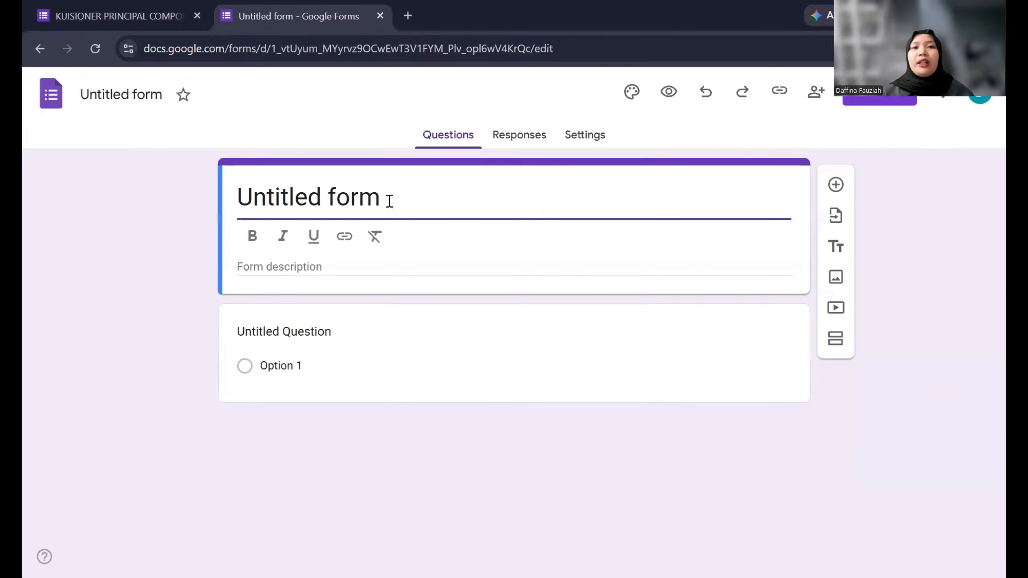
key(BackSpace)
key(BackSpace)
key(BackSpace)
key(BackSpace)
key(BackSpace)
key(BackSpace)
key(BackSpace)
key(BackSpace)
key(BackSpace)
key(BackSpace)
key(BackSpace)
key(BackSpace)
key(BackSpace)
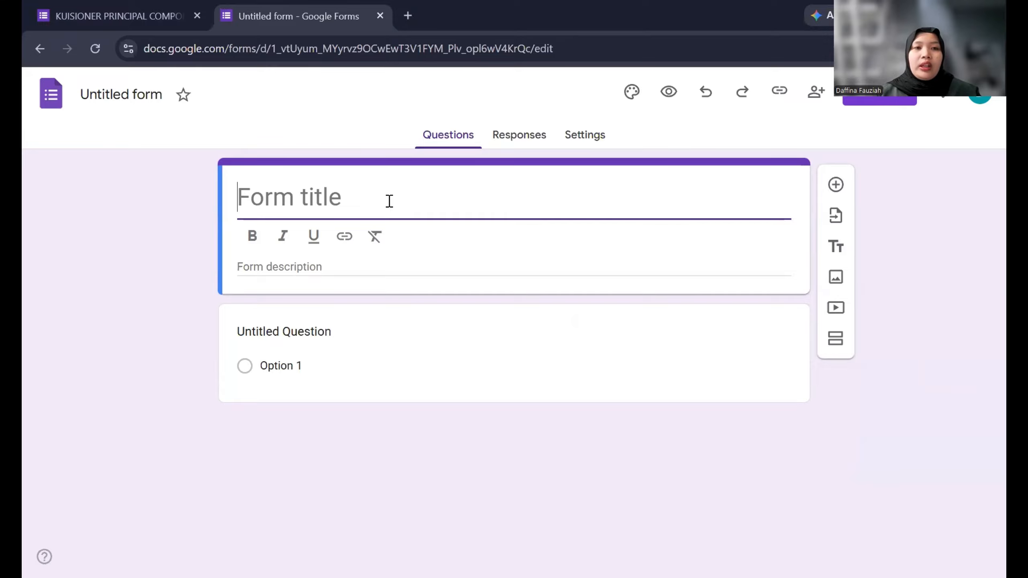
key(ctrl+z)
Step: Title the new form "Kuesioner Principal Component Analysis Dagadu", removing the leftover "Untitled form" text from the title
text(Ku)
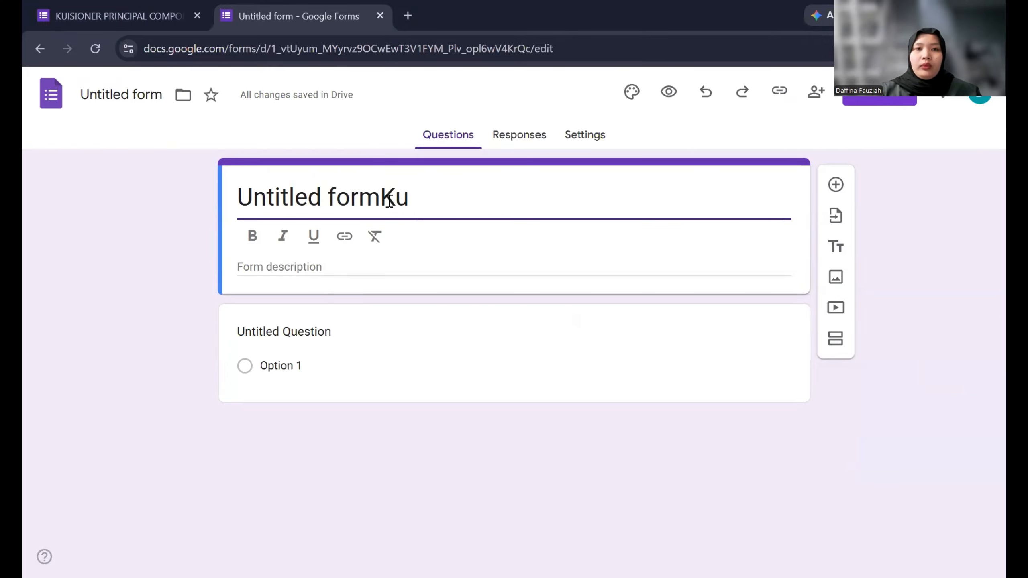
text(esione)
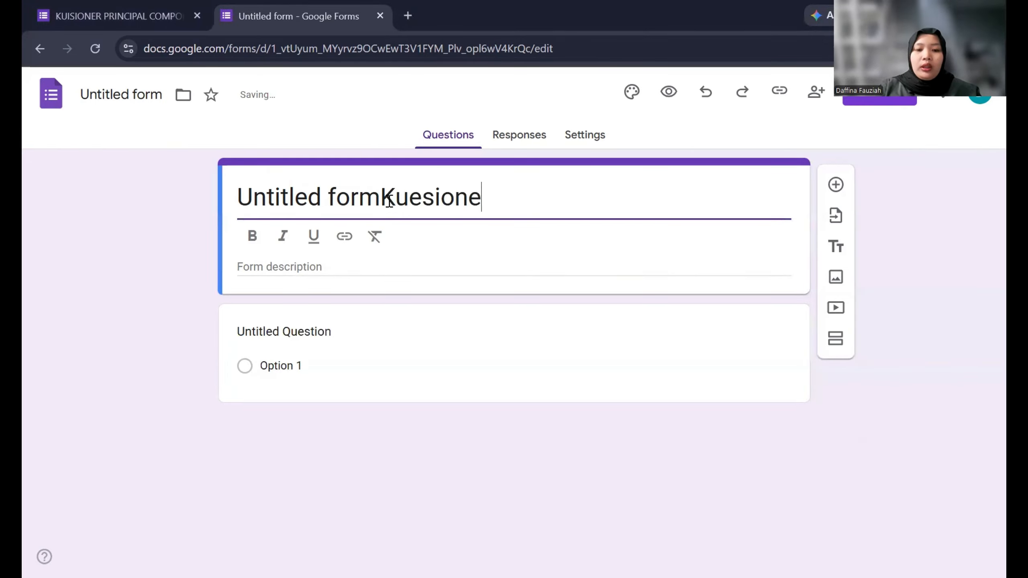
text(r P)
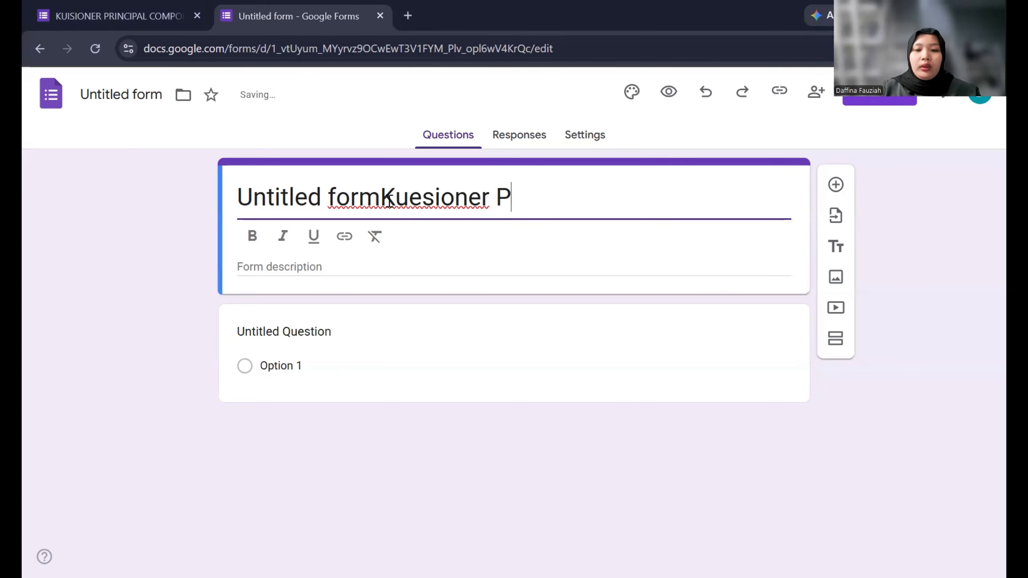
text(rincipa)
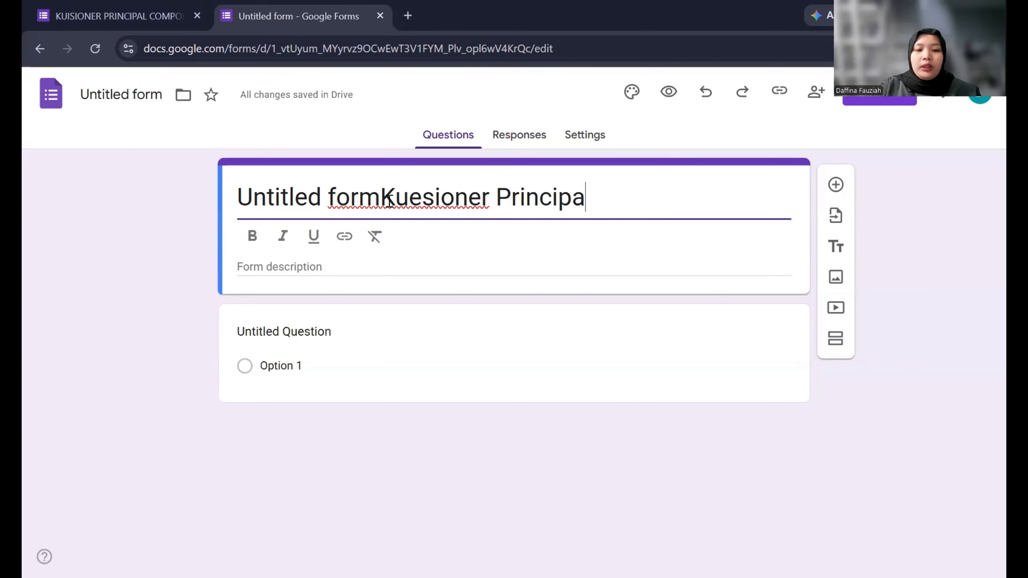
text(l )
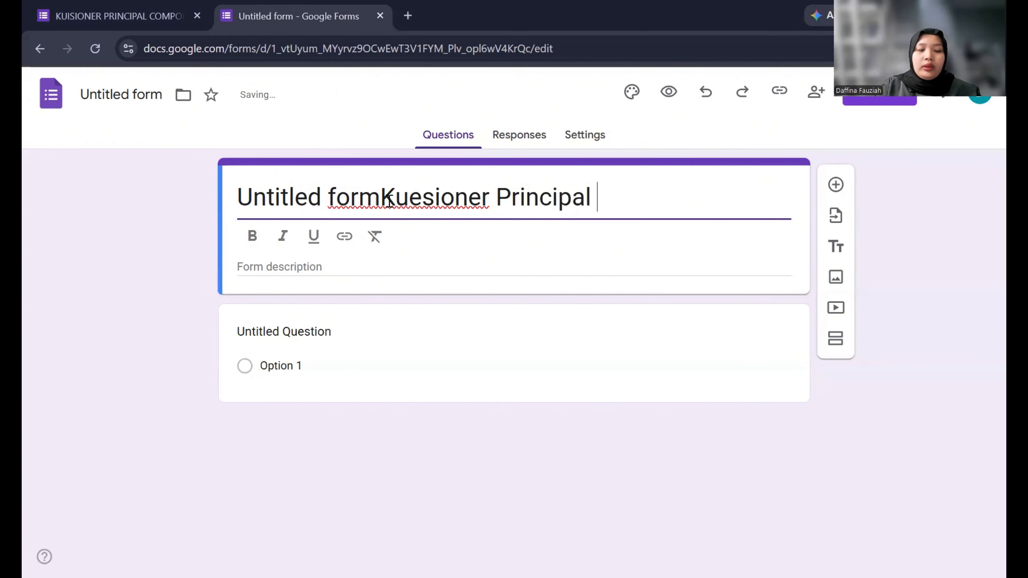
text(Compon)
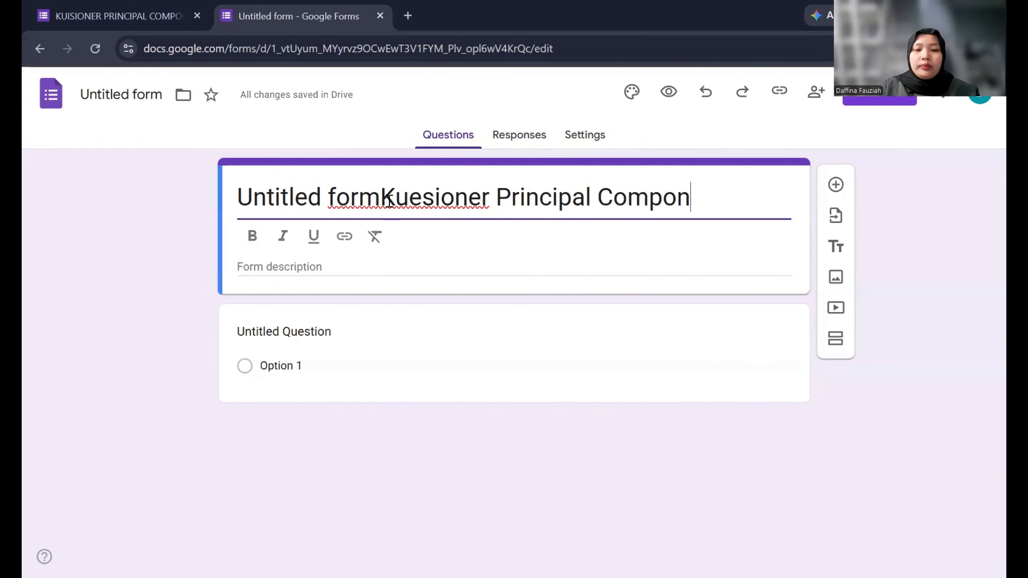
text(ent)
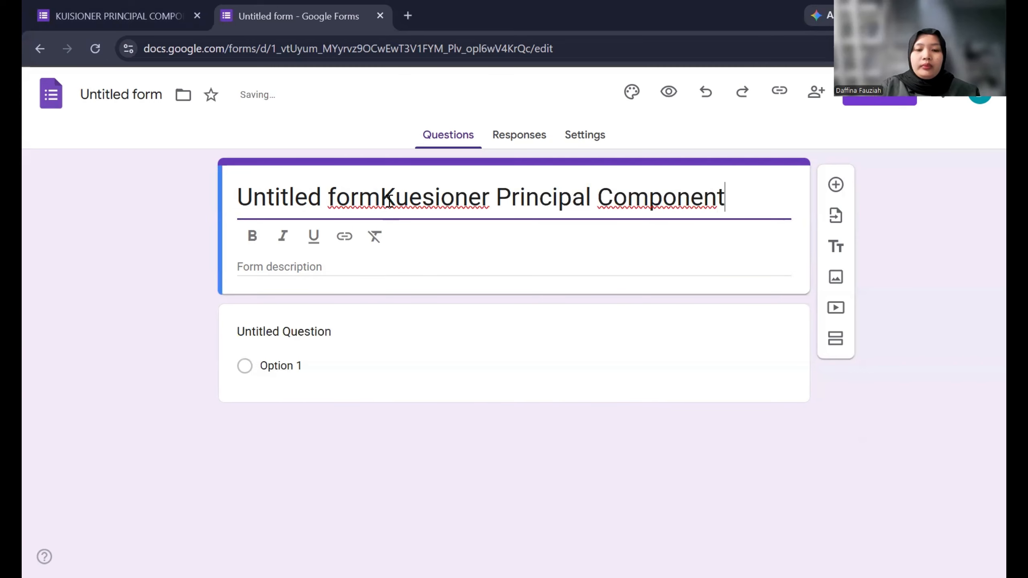
text( A)
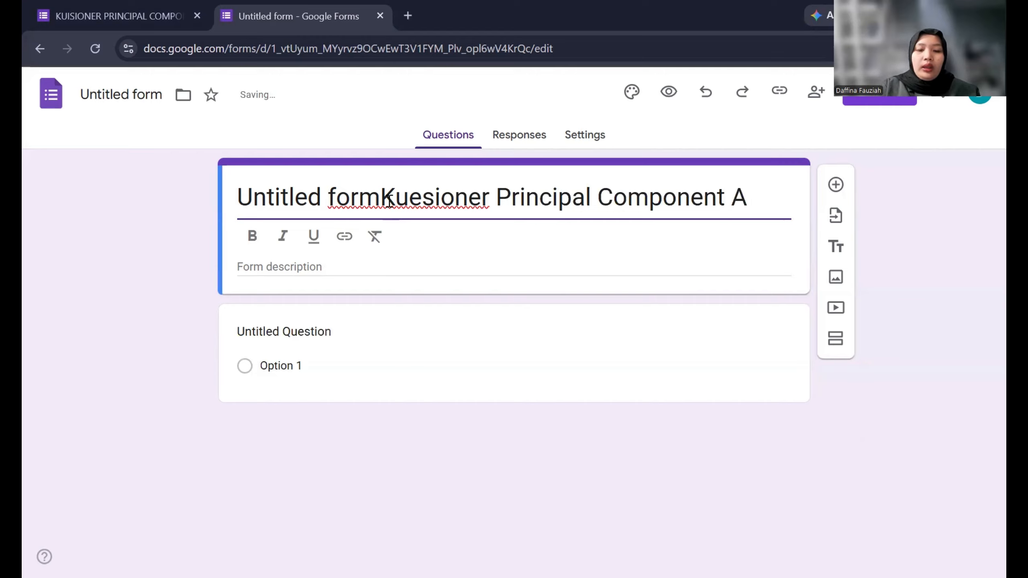
text(nalyso)
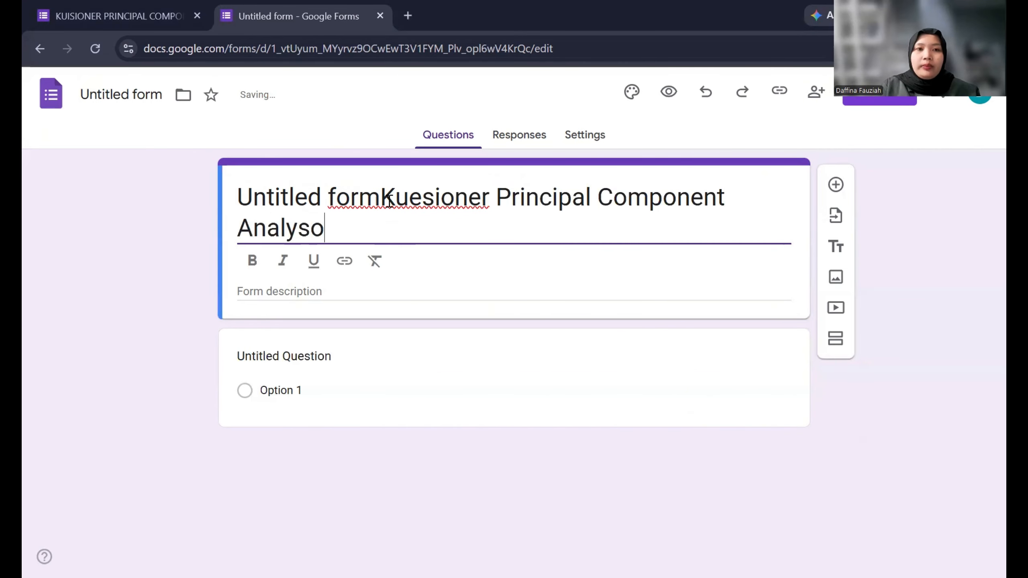
key(BackSpace)
text(is )
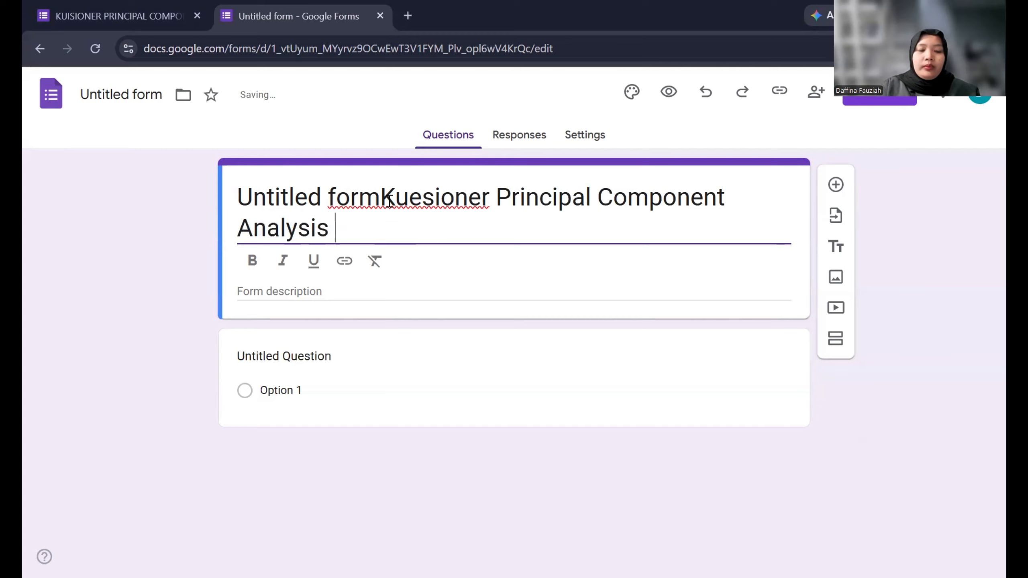
text(Dagadu)
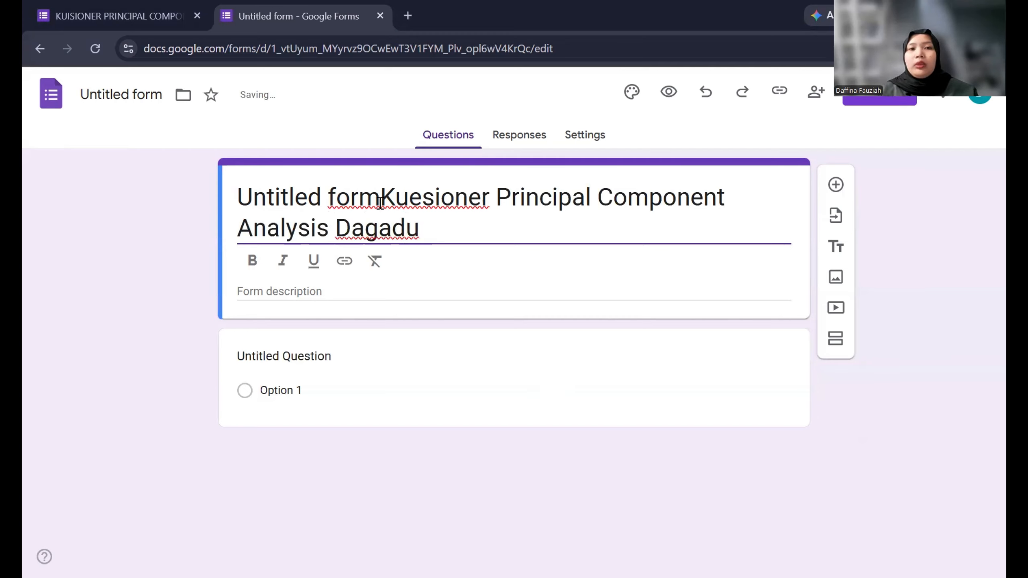
drag(380, 199, 242, 197)
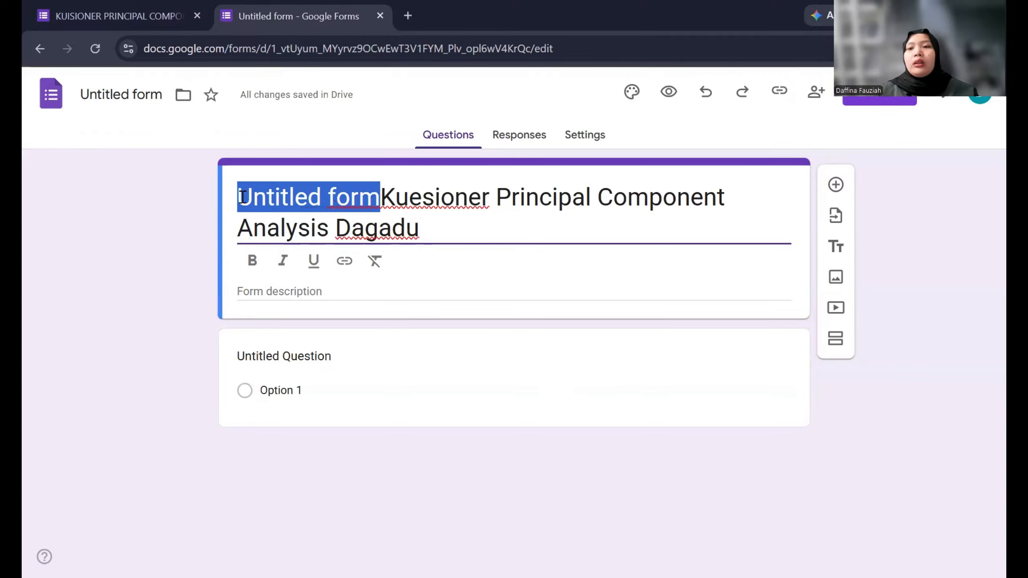
key(BackSpace)
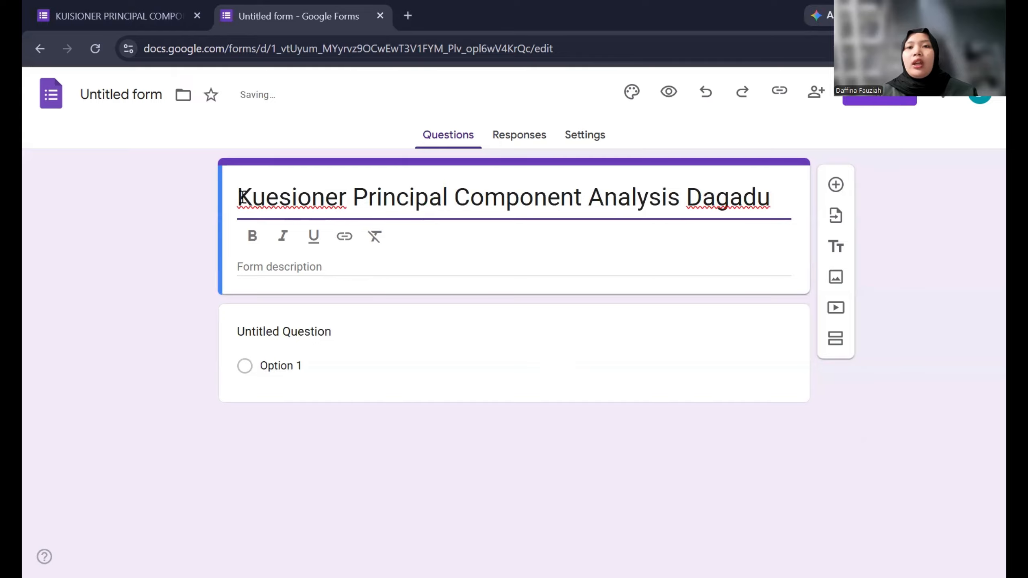
Step: Make the first question "Jenis Kelamin", a multiple-choice question with the options Laki-Laki and Perempuan
click(342, 337)
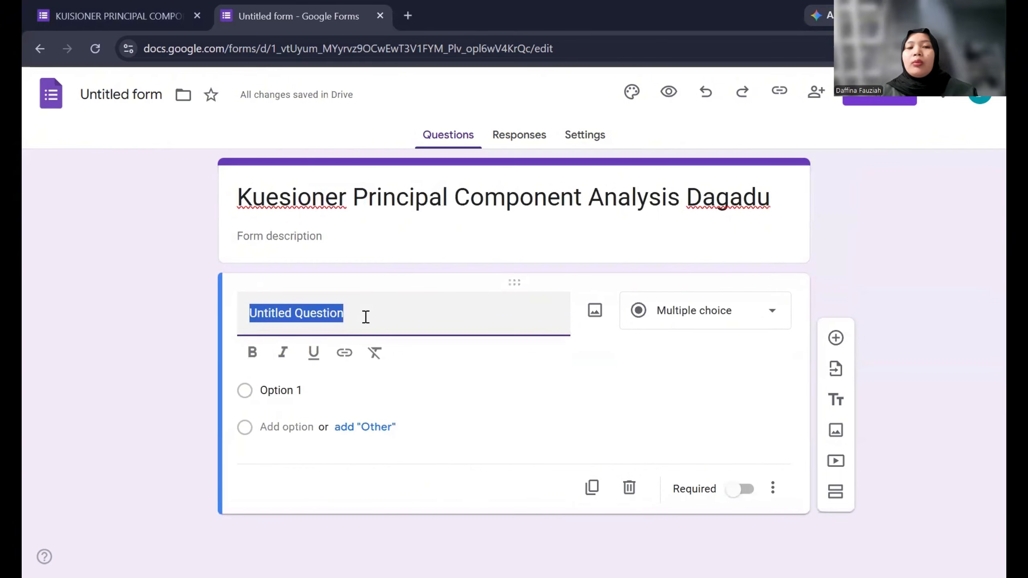
key(BackSpace)
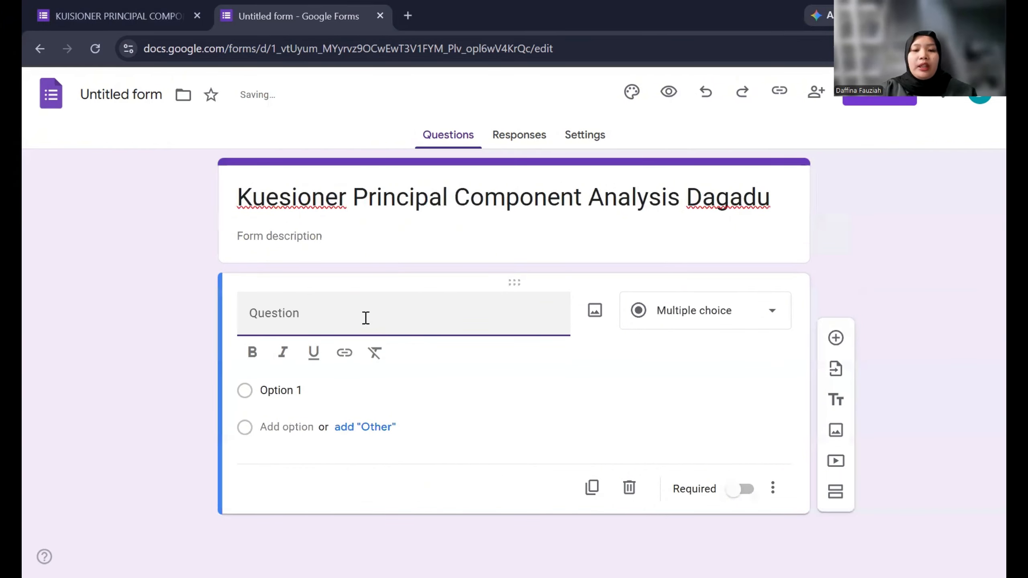
text(Jenis Kelamin)
click(309, 395)
text(Laki-Laki)
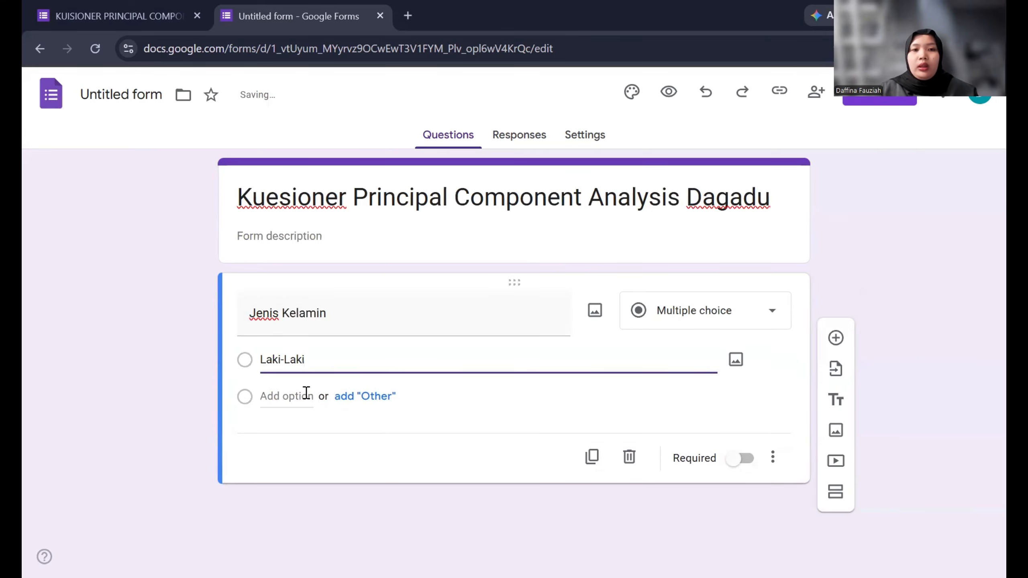
key(Return)
text(Perempuan)
Step: Duplicate the Jenis Kelamin question and turn the copy into a short-answer question titled "Usia"
click(585, 525)
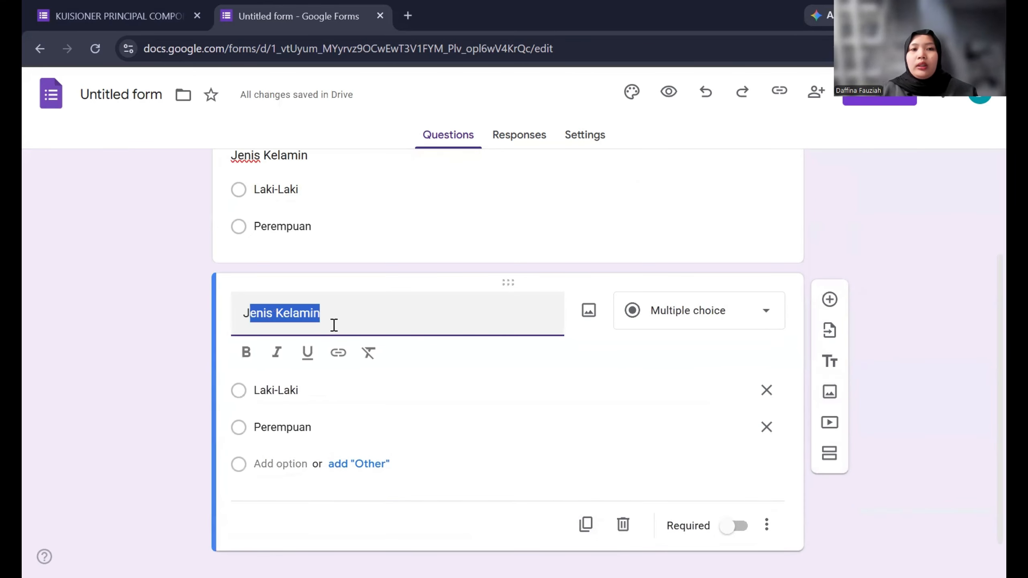
text(Usia)
click(700, 311)
click(698, 239)
Step: Duplicate the Usia question and retitle the copy "Provinsi (Jawa Tengah, Jawa Barat, dll)"
click(586, 493)
text(Pro)
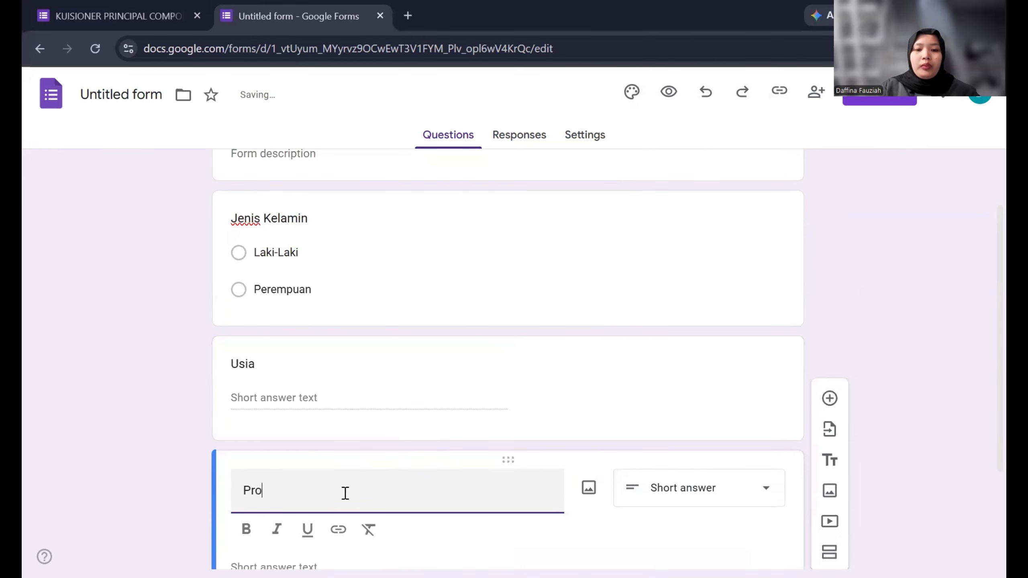
text(vinsi (Jawa Tengah, Jawa Barat, dll))
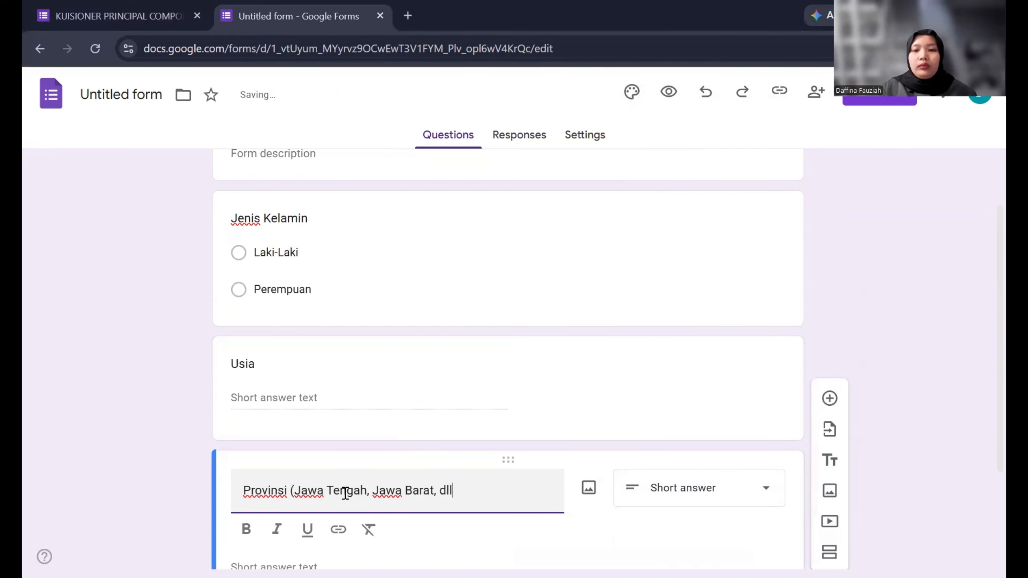
Step: Duplicate the Provinsi question and open the copy's question type choices
scroll(345, 493, down, 3)
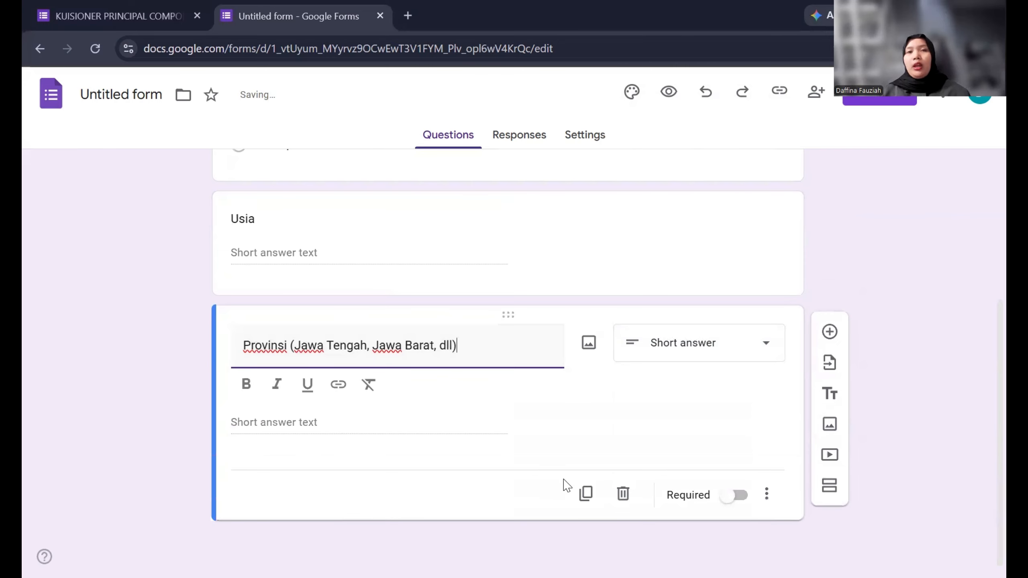
click(586, 498)
click(673, 490)
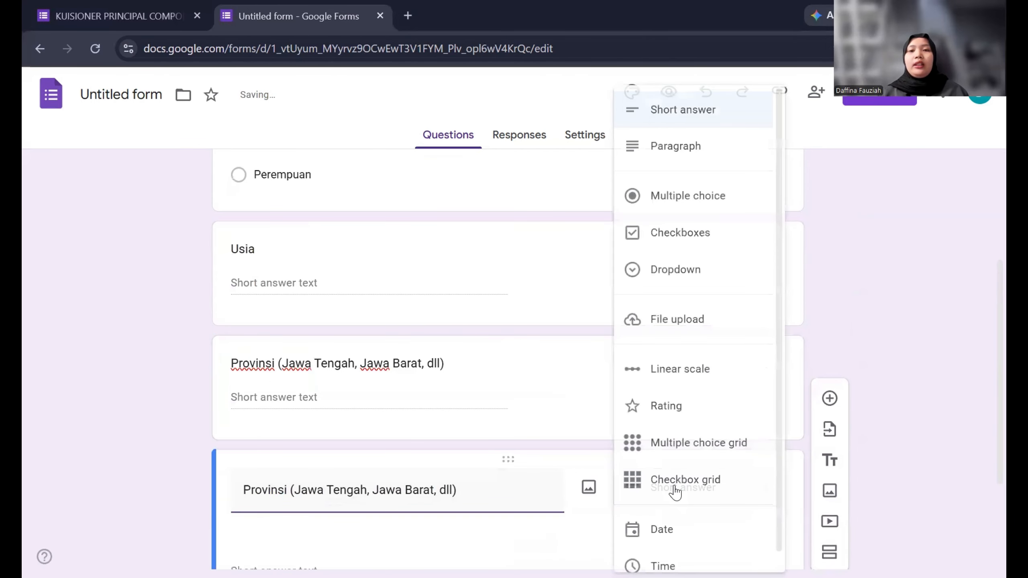
Step: Make the duplicated province question multiple choice and retitle it "Apakah Anda pernah mengetahui atau mendengar tentang Dagadu"
click(664, 205)
triple_click(512, 490)
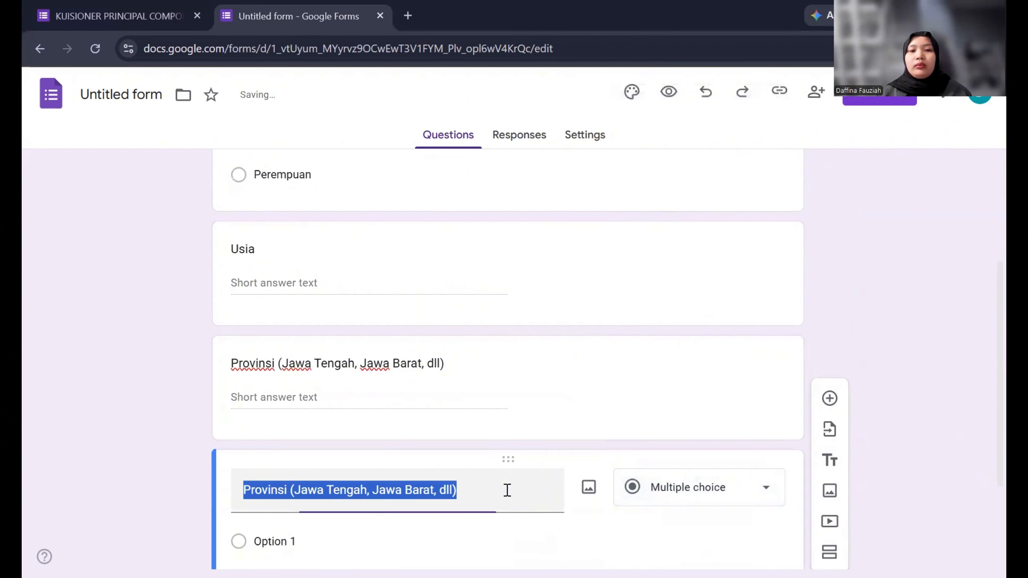
key(BackSpace)
text(Apak)
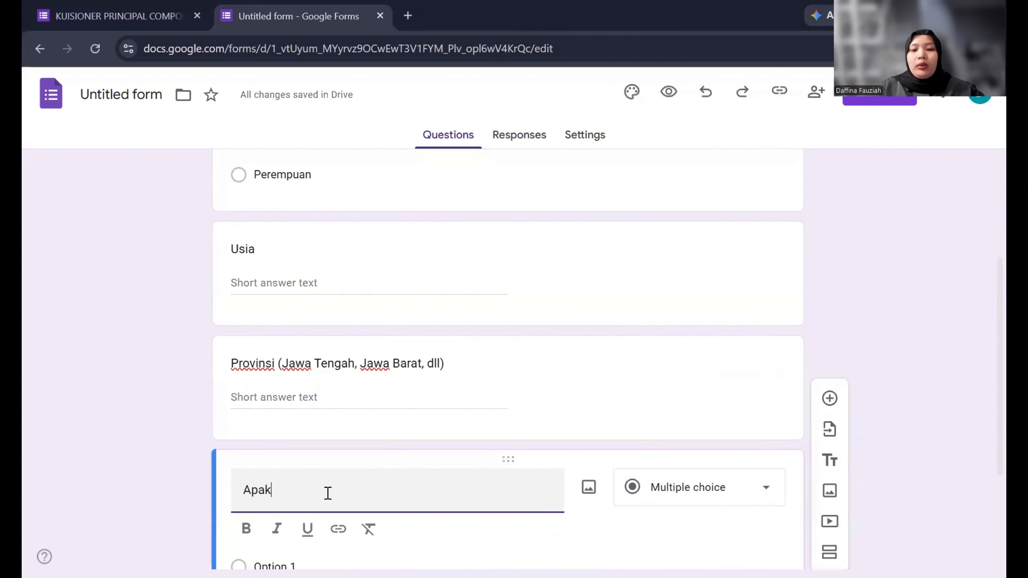
text(ah Anda )
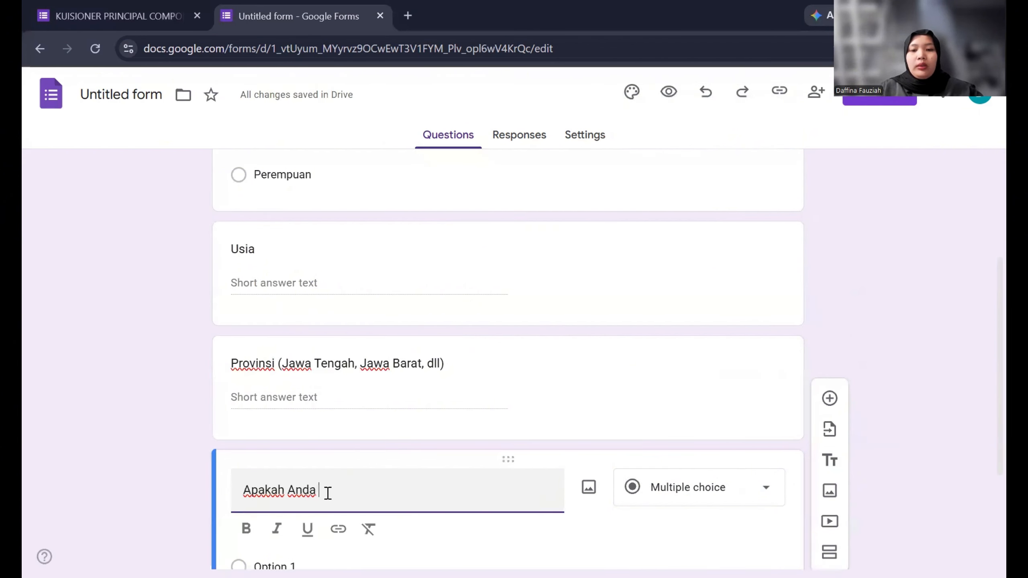
text(pernah me)
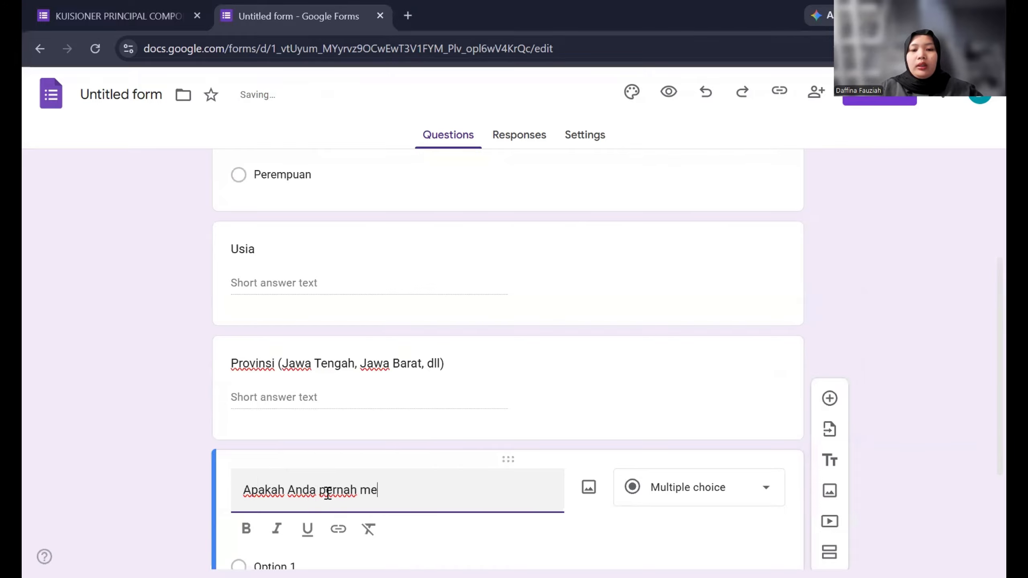
text(ngetahui a)
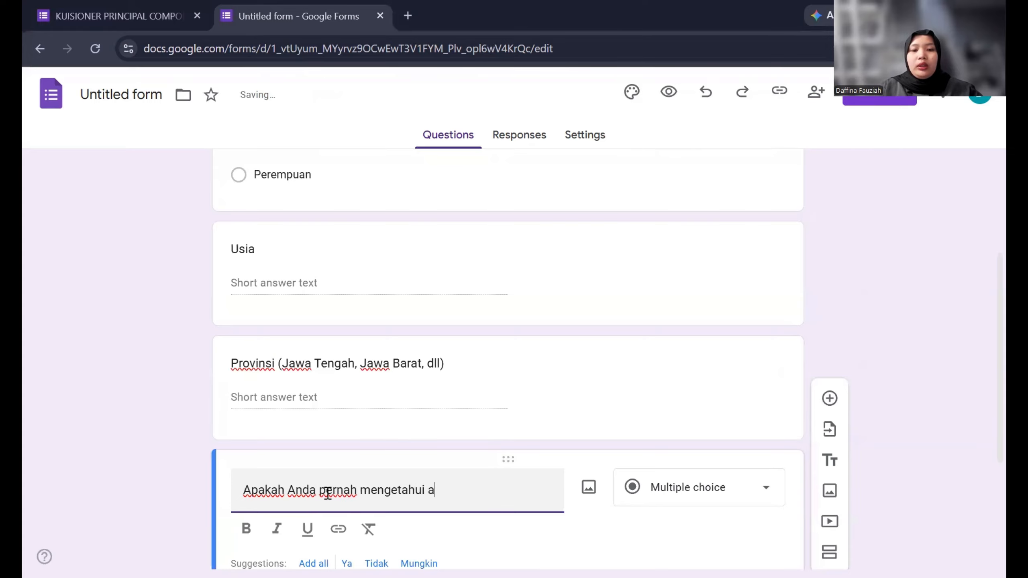
text(tau mendeng)
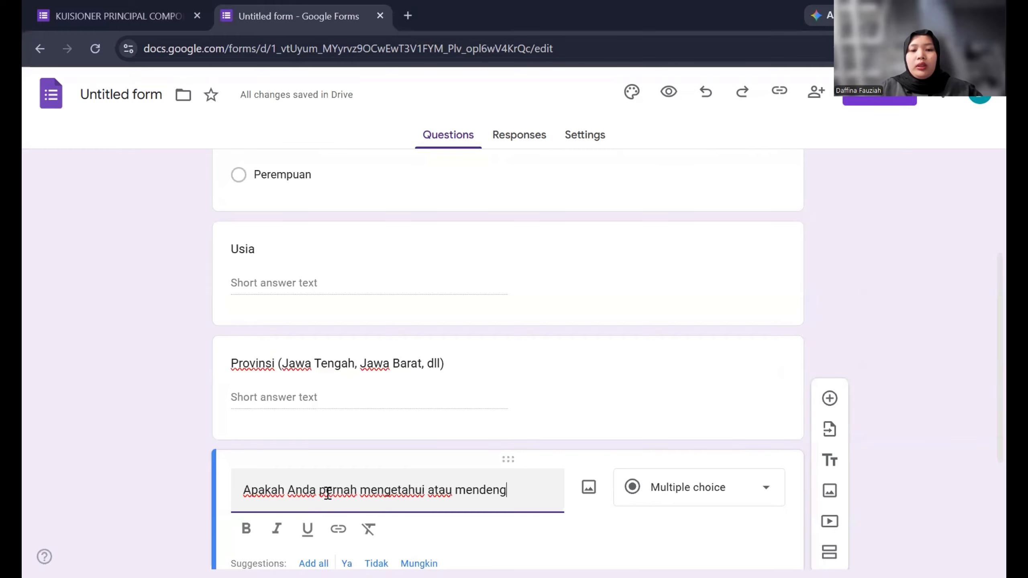
text(ar tentang)
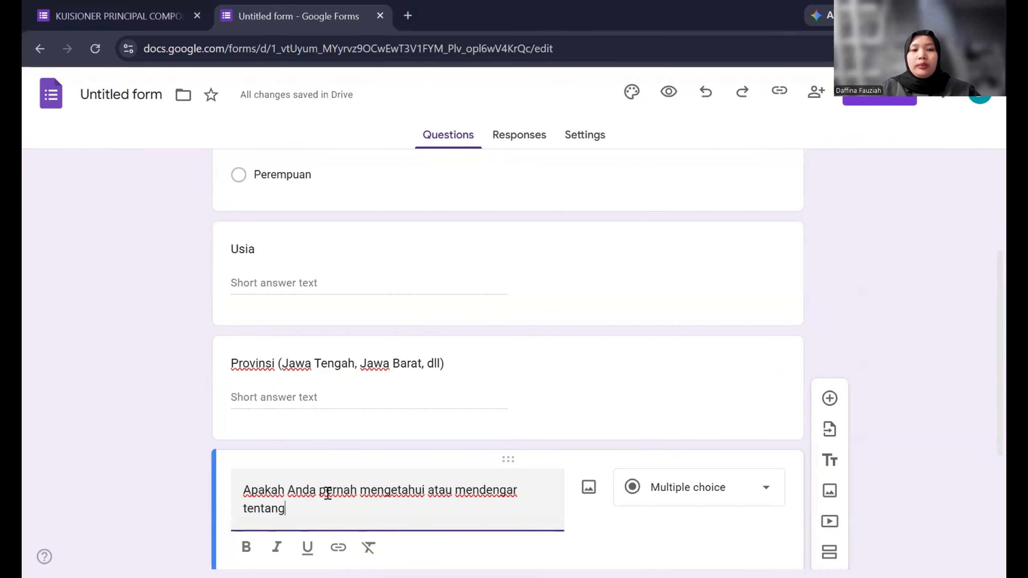
text( Dagadu)
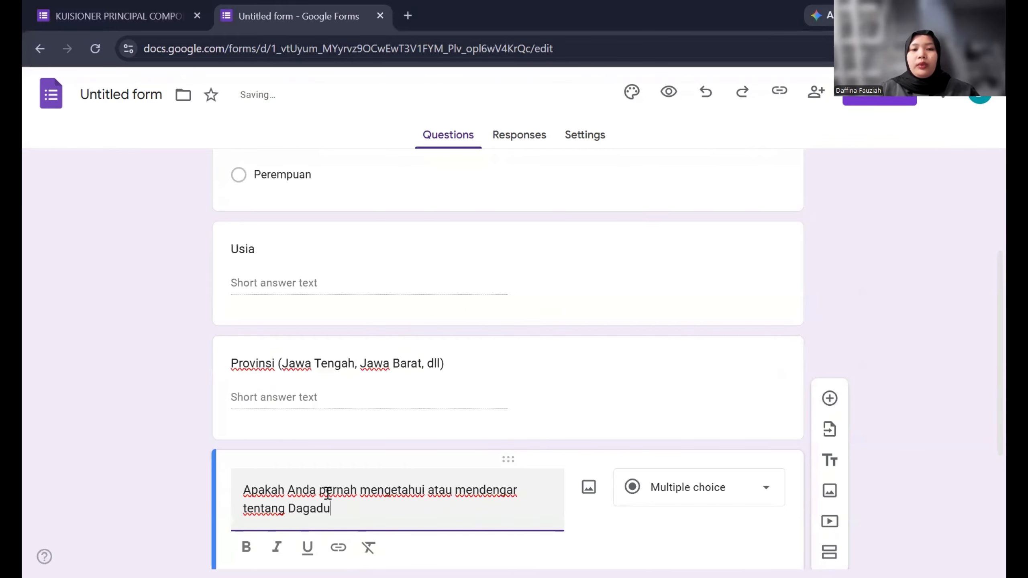
Step: Give the question about having heard of Dagadu two answer options, "Ya" and "Tidak"
scroll(327, 492, down, 4)
click(278, 439)
key(BackSpace)
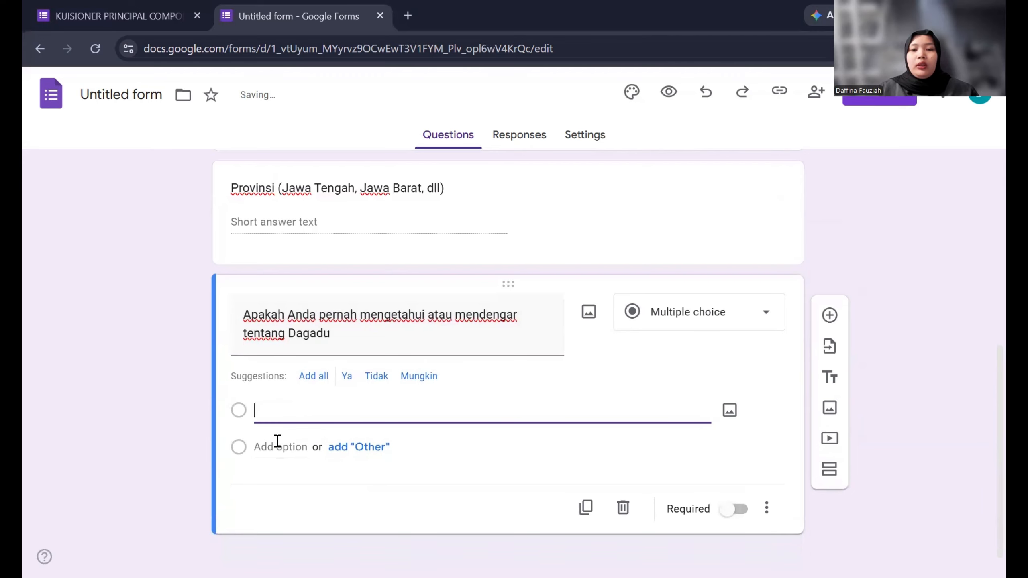
text(Ya)
click(280, 449)
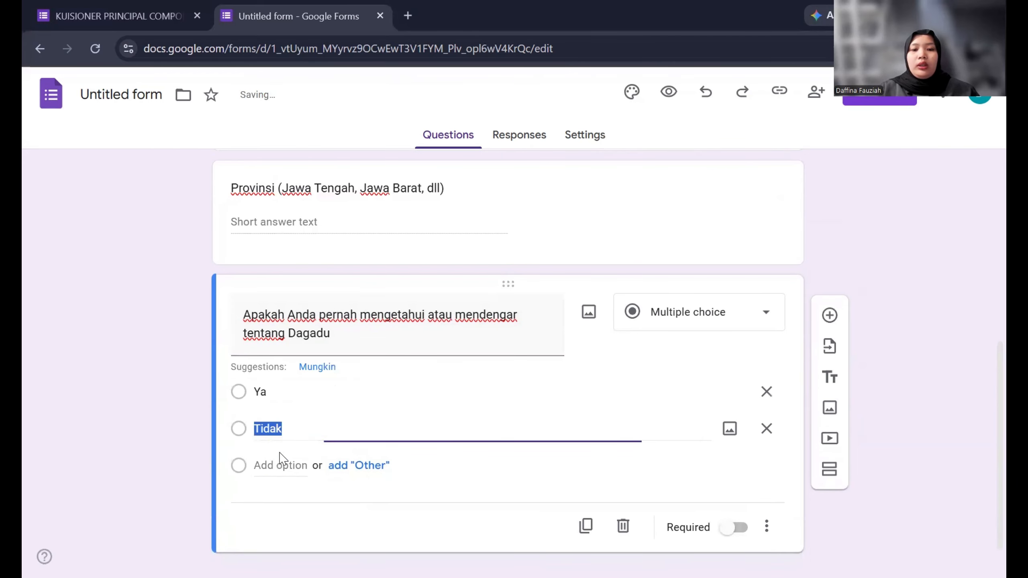
text(Toid)
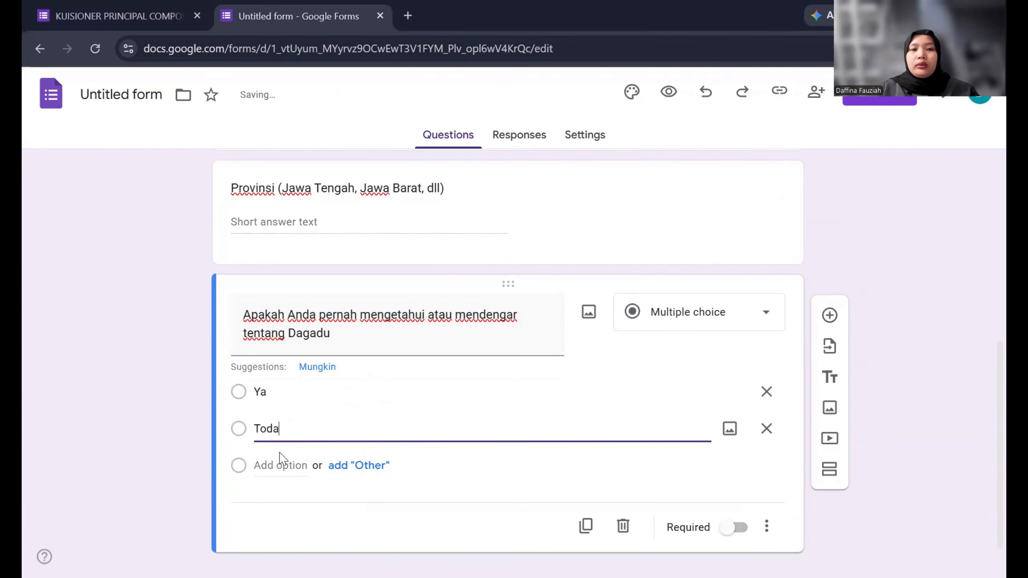
text(idak)
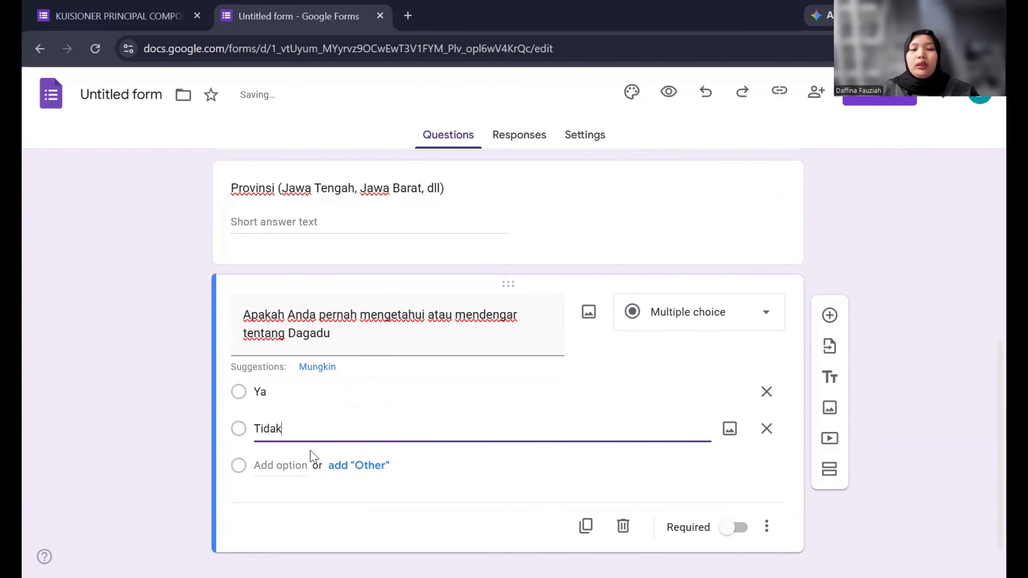
Step: Duplicate the Ya/Tidak question and retitle the copy "Apakah Anda pernah membeli produk Dagadu"
click(586, 531)
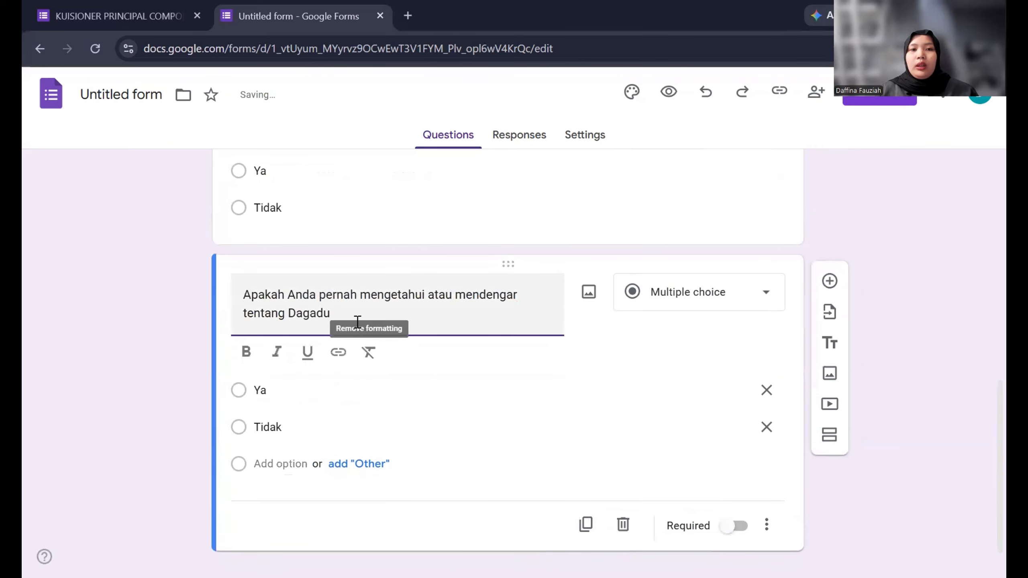
drag(385, 315, 360, 292)
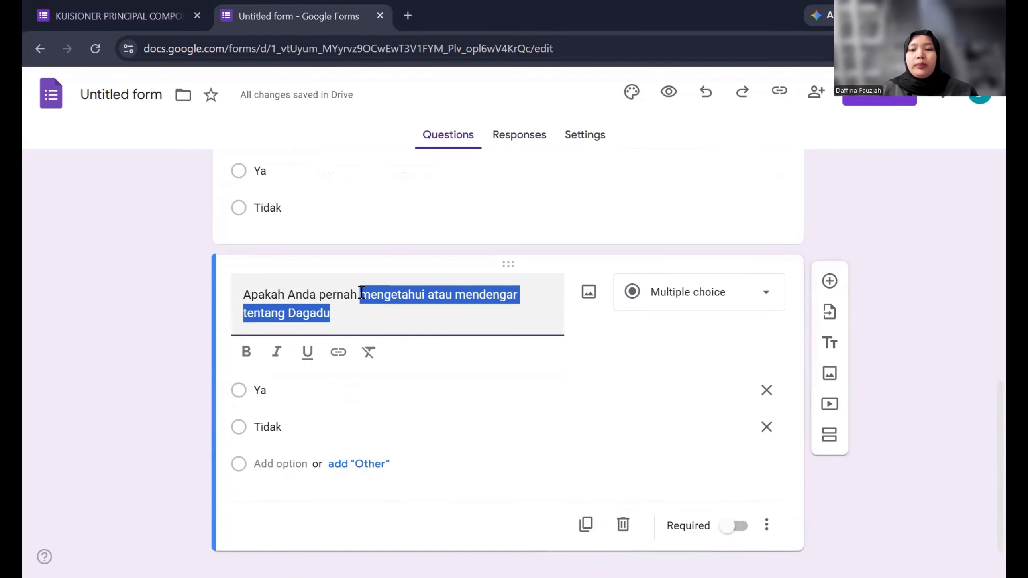
key(BackSpace)
text(M)
key(BackSpace)
text(m)
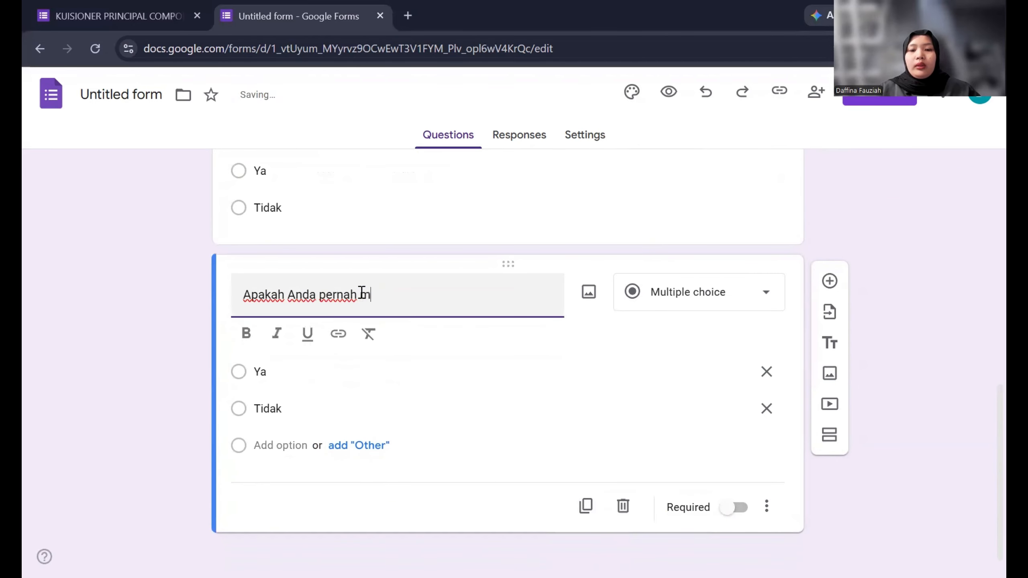
text(embeli produk D)
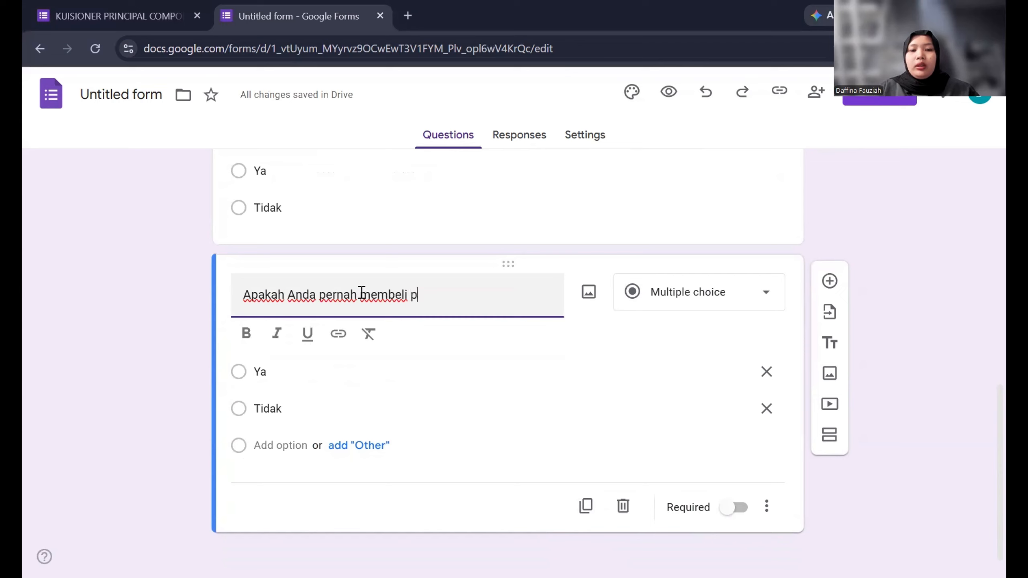
text(agadu)
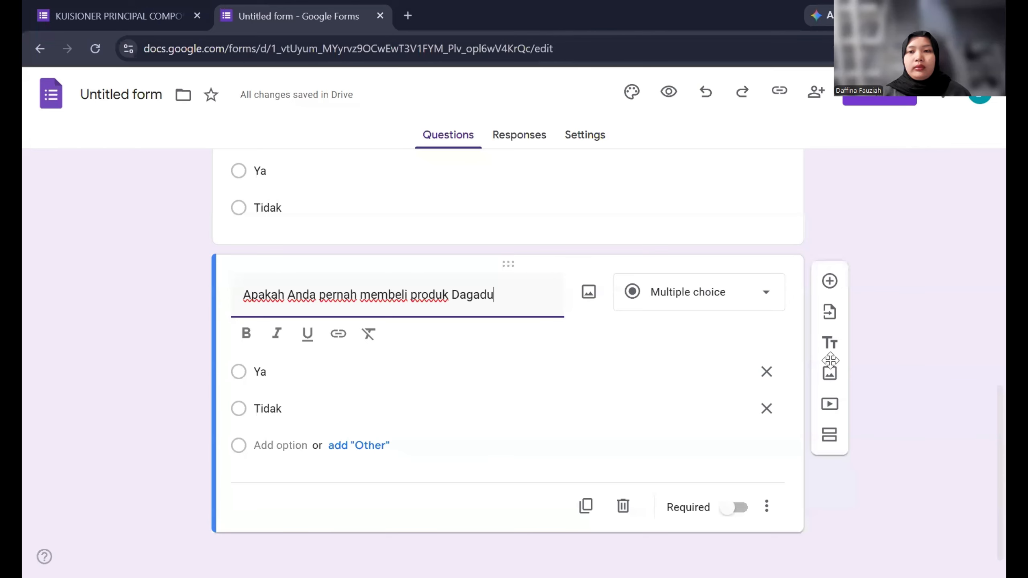
Step: Add a title and description block below the purchase question and replace its default title with the full "KRITERIA KUALITAS PRODUK" criterion text
click(830, 360)
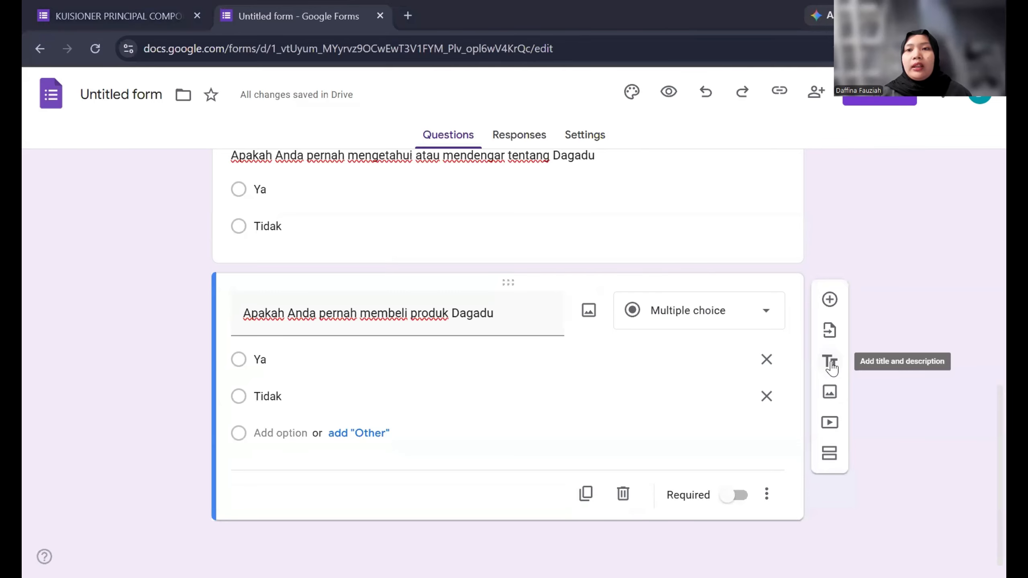
click(831, 361)
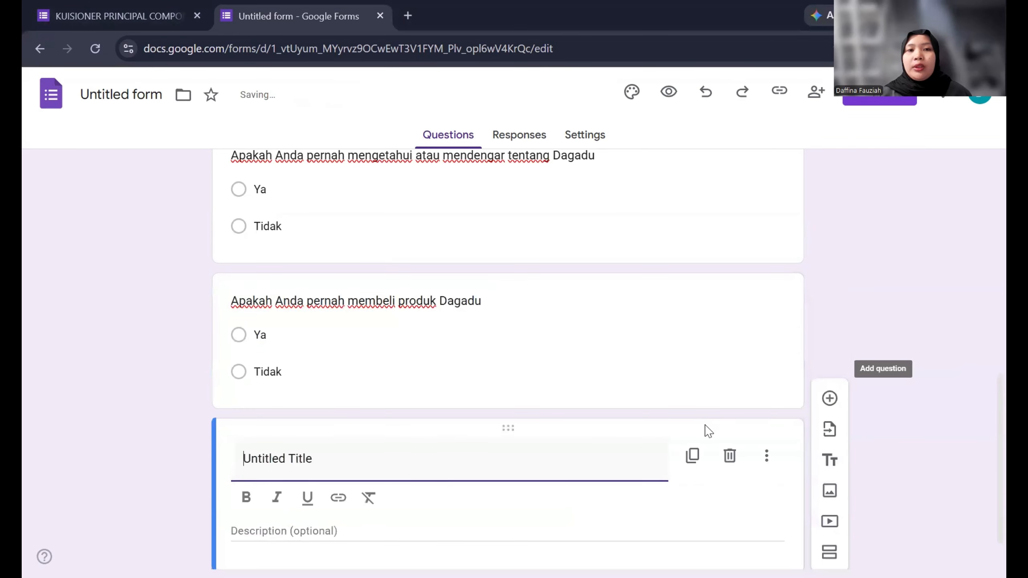
click(385, 463)
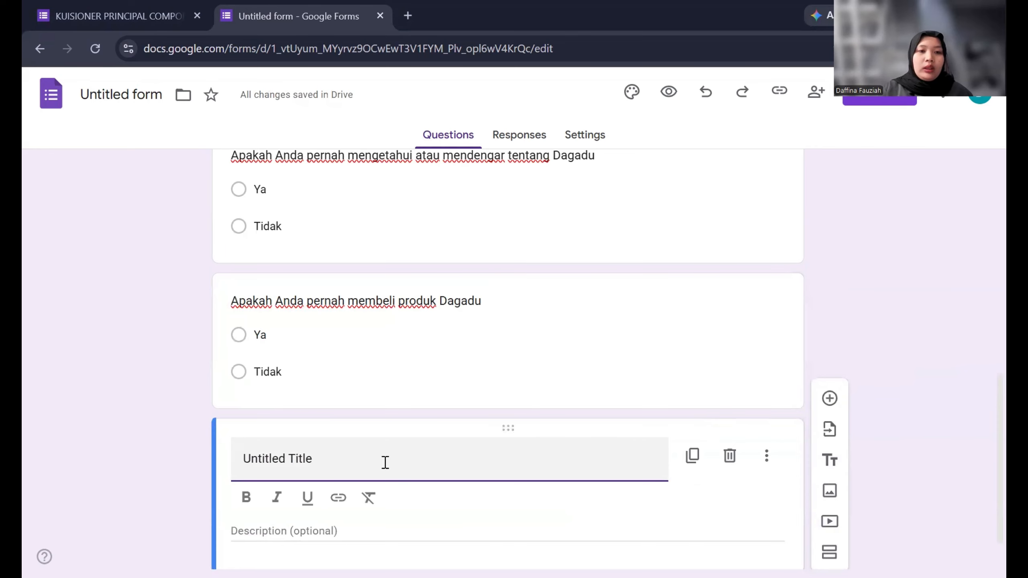
key(BackSpace)
key(BackSpace)
key(BackSpace)
key(BackSpace)
key(BackSpace)
key(BackSpace)
key(BackSpace)
key(BackSpace)
key(BackSpace)
key(BackSpace)
key(BackSpace)
key(BackSpace)
key(BackSpace)
key(BackSpace)
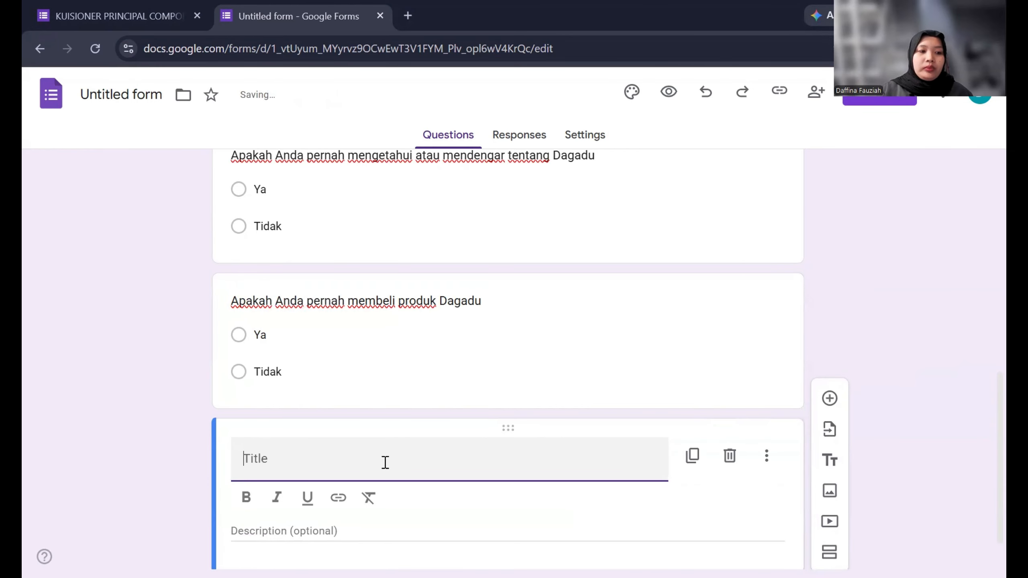
text(KRITERIA KUALITAS PRODUK: Pakaian yang terbuat dari bahan berkualitas tinggi dan tahan lama. Berikanlah penilaian persepsi Anda dari 1 - 10 yang menunjukkan dari "Sangat tidak baik" ke "sangat baik" terhadap beberapa brand fashion berdasarkan kriteria yang disebutkan dengan sejujur-jujurnya.)
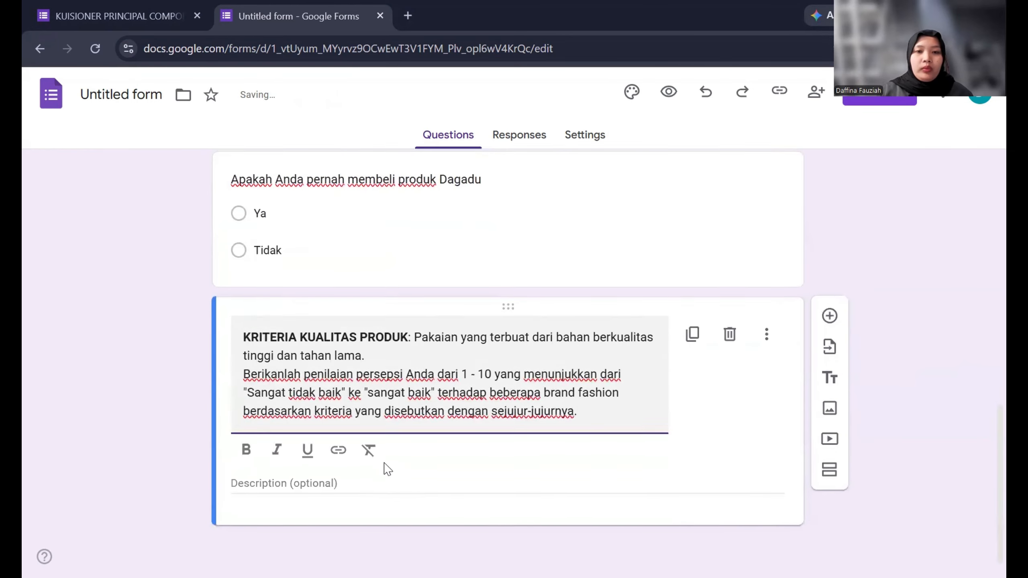
Step: Trim the block's title down to only the bold heading "KRITERIA KUALITAS PRODUK"
drag(591, 414, 240, 376)
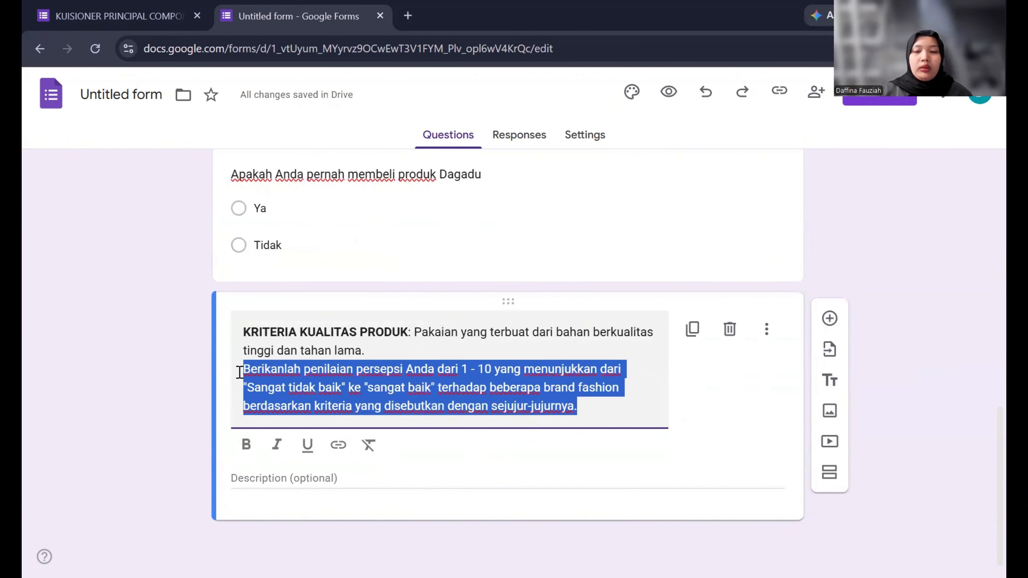
key(BackSpace)
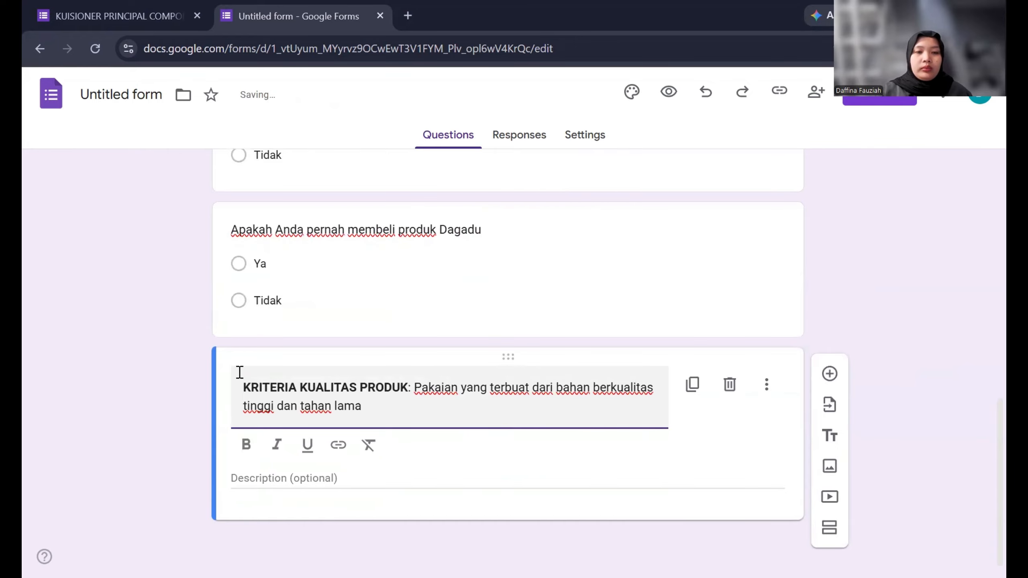
key(BackSpace)
key(BackSpace)
key(BackSpace)
key(BackSpace)
key(BackSpace)
key(BackSpace)
key(BackSpace)
key(BackSpace)
key(BackSpace)
key(BackSpace)
key(BackSpace)
key(BackSpace)
key(BackSpace)
key(BackSpace)
key(BackSpace)
key(BackSpace)
key(BackSpace)
key(BackSpace)
key(BackSpace)
key(BackSpace)
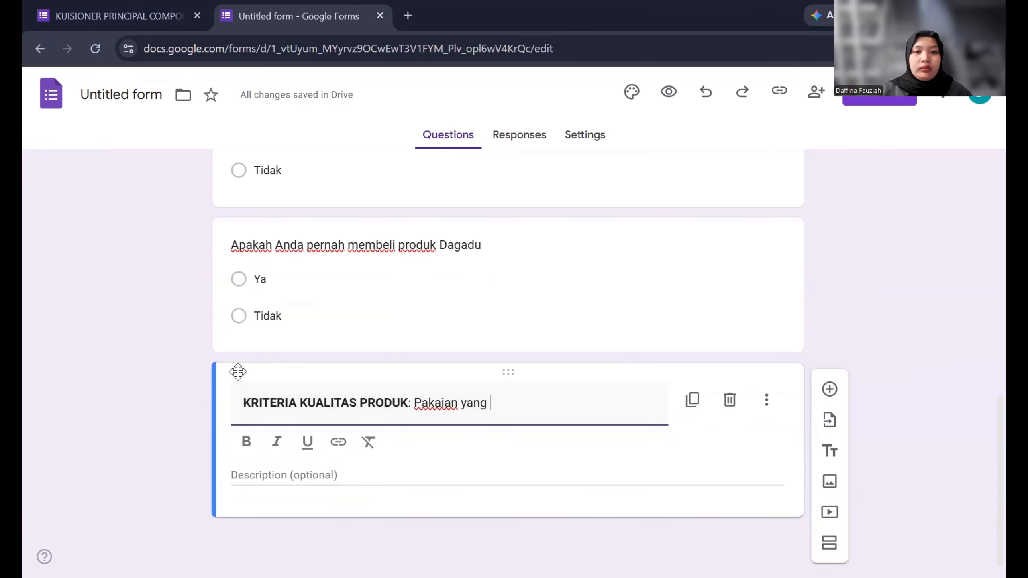
key(BackSpace)
key(BackSpace)
key(BackSpace)
key(BackSpace)
key(BackSpace)
key(BackSpace)
key(BackSpace)
key(BackSpace)
key(BackSpace)
key(BackSpace)
key(BackSpace)
key(BackSpace)
key(BackSpace)
key(BackSpace)
click(246, 442)
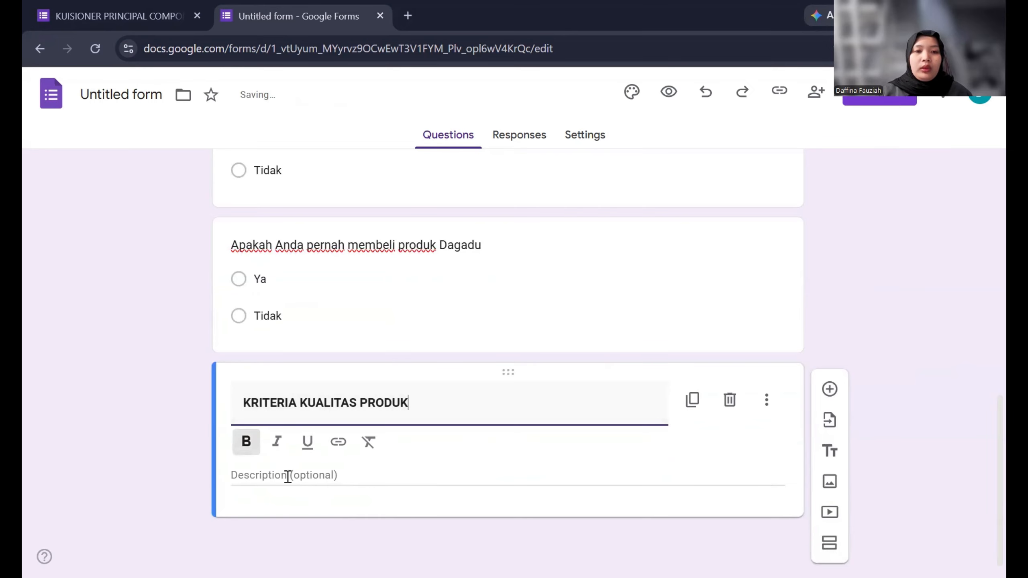
Step: Fill the block's description with the product-quality criterion and 1 - 10 rating instructions, removing the leading "KRITERIA KUALITAS PRODUK:" label
click(288, 477)
text(KRITERIA KUALITAS PRODUK: Pakaian yang terbuat dari bahan berkualitas tinggi dan tahan lama. Berikanlah penilaian persepsi Anda dari 1 - 10 yang menunjukkan dari "Sangat tidak baik" ke "sangat baik" terhadap beberapa brand fashion berdasarkan kriteria yang disebutkan dengan sejujur-jujurnya.)
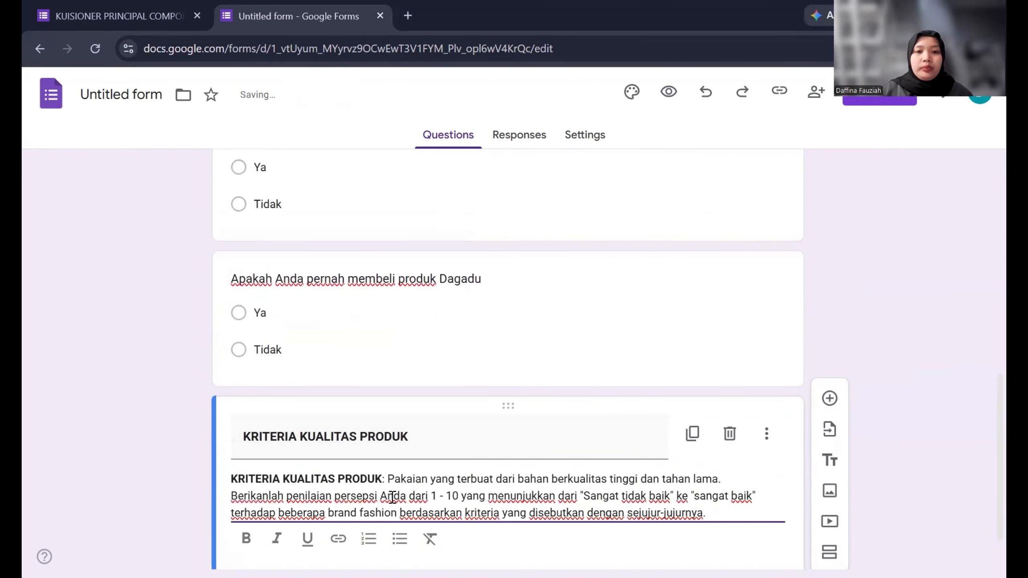
drag(390, 481, 192, 488)
key(BackSpace)
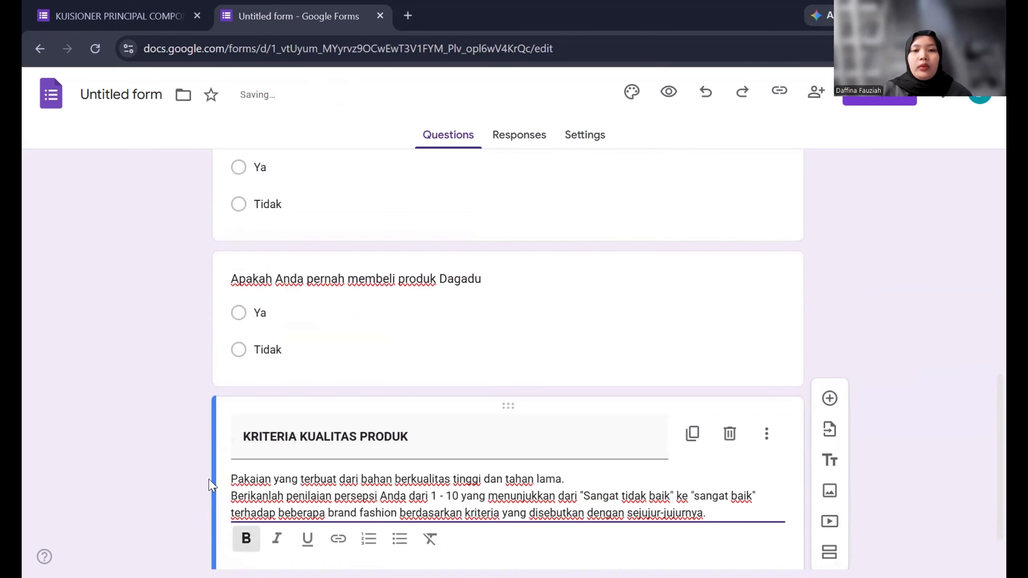
Step: Add a linear scale question titled "Kualitas Produk H&M" below the product-quality block, with a scale from 1 to 10
scroll(792, 451, down, 2)
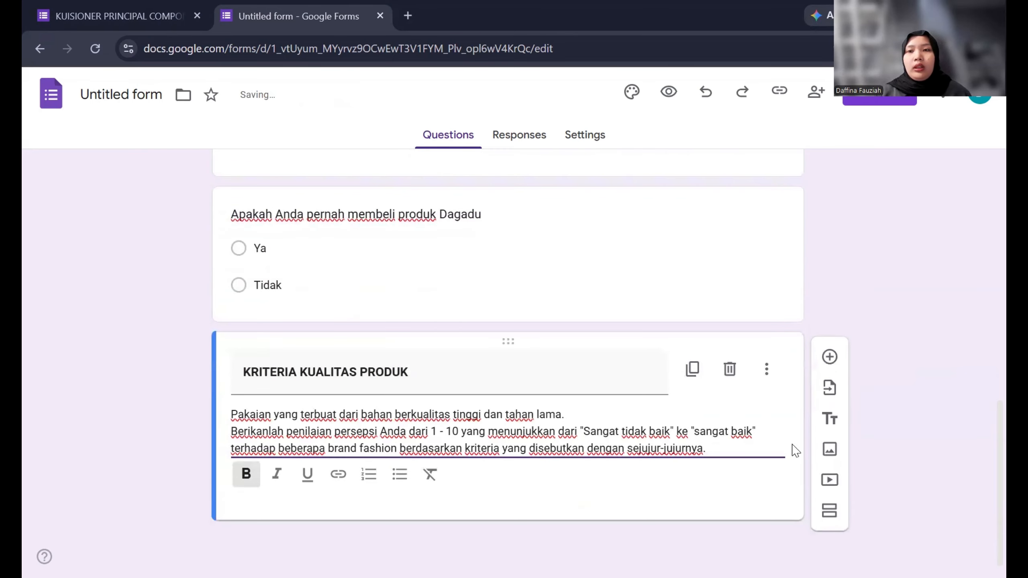
click(826, 357)
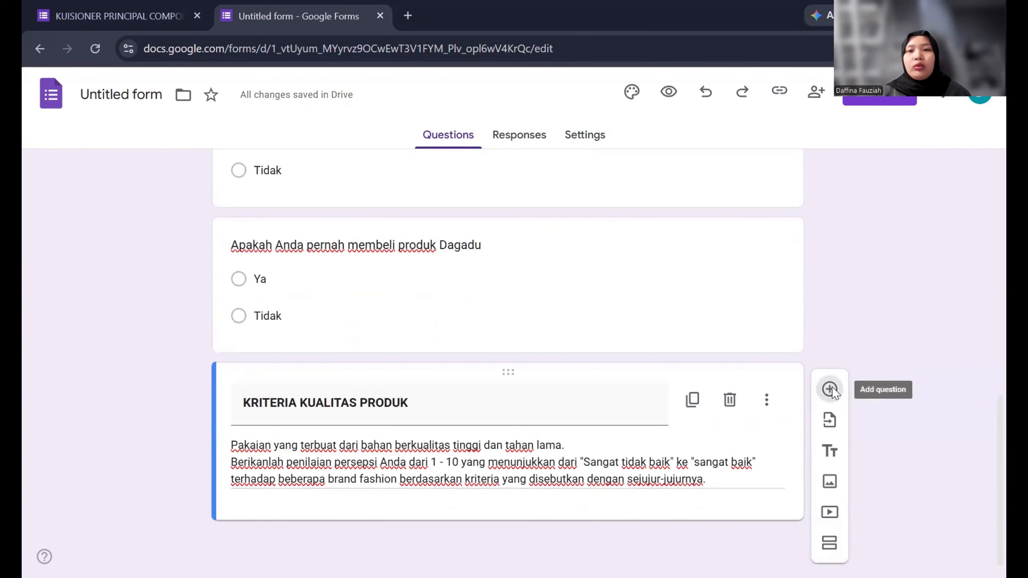
click(830, 390)
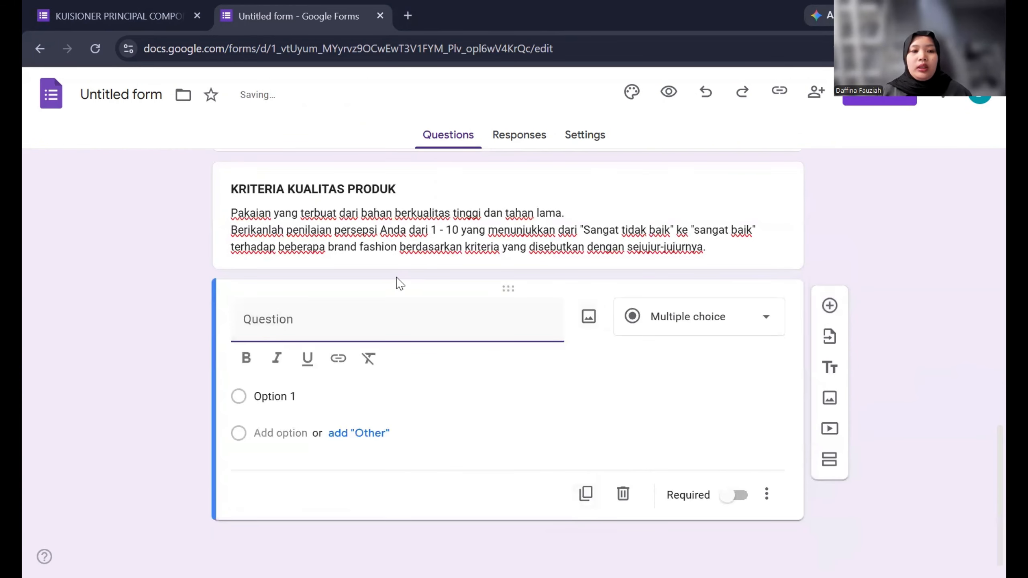
text(Kual)
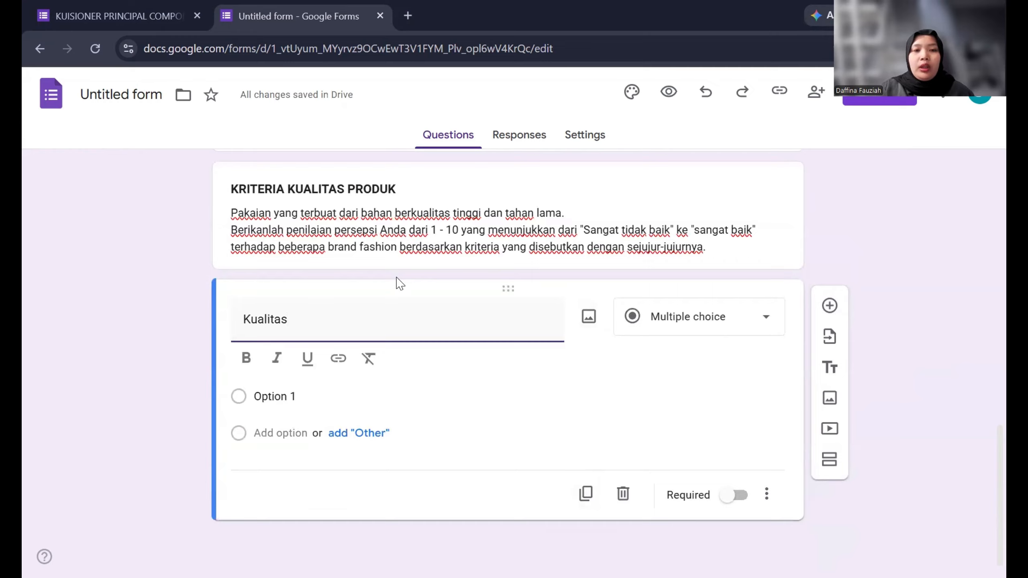
text(itas Produk H)
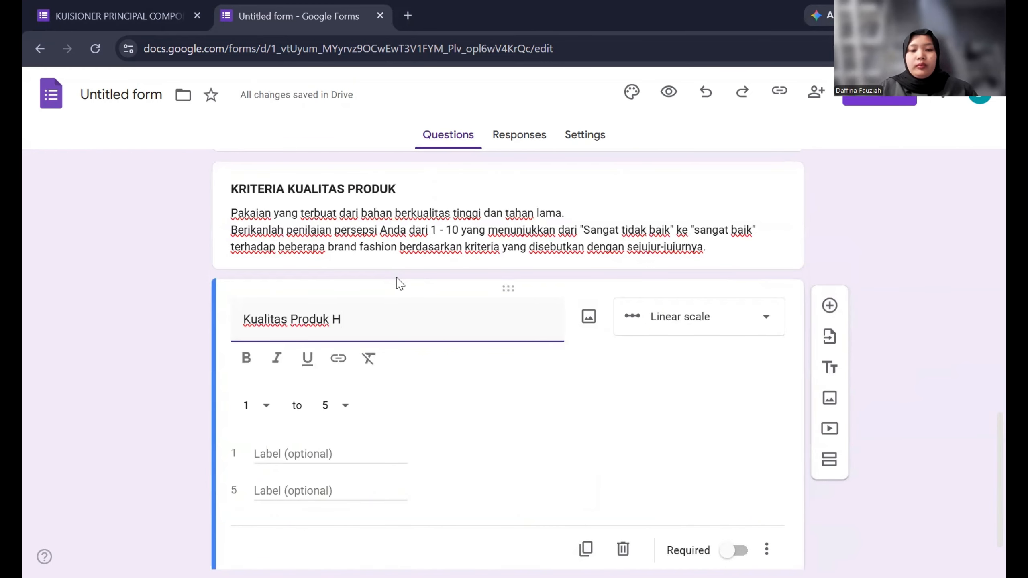
text(&M)
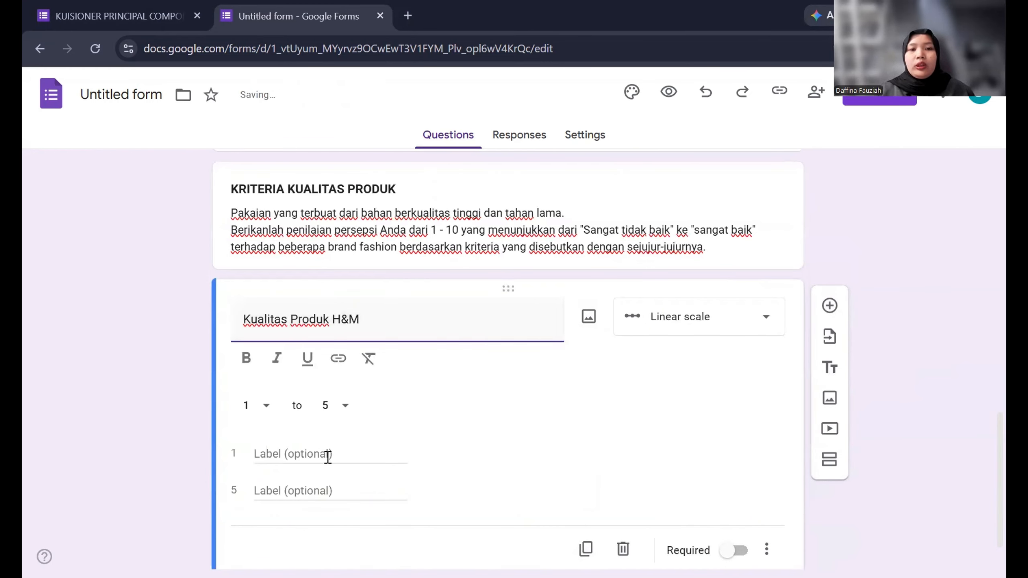
click(345, 407)
click(323, 538)
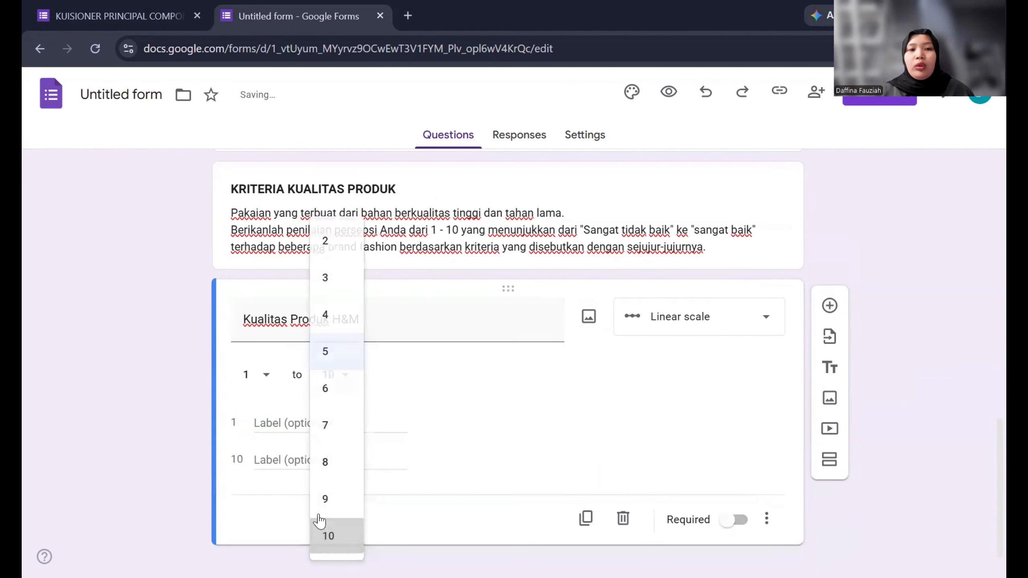
Step: Label the "Kualitas Produk H&M" scale "Sangat Tidak Baik" at 1 and "Sangat Baik" at 10
click(311, 420)
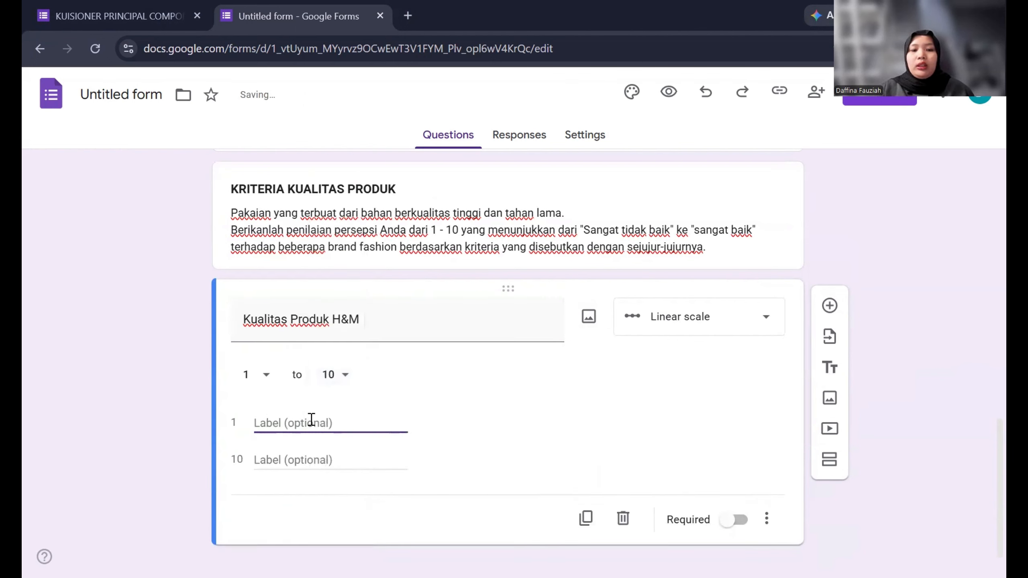
text(Sangat Tid)
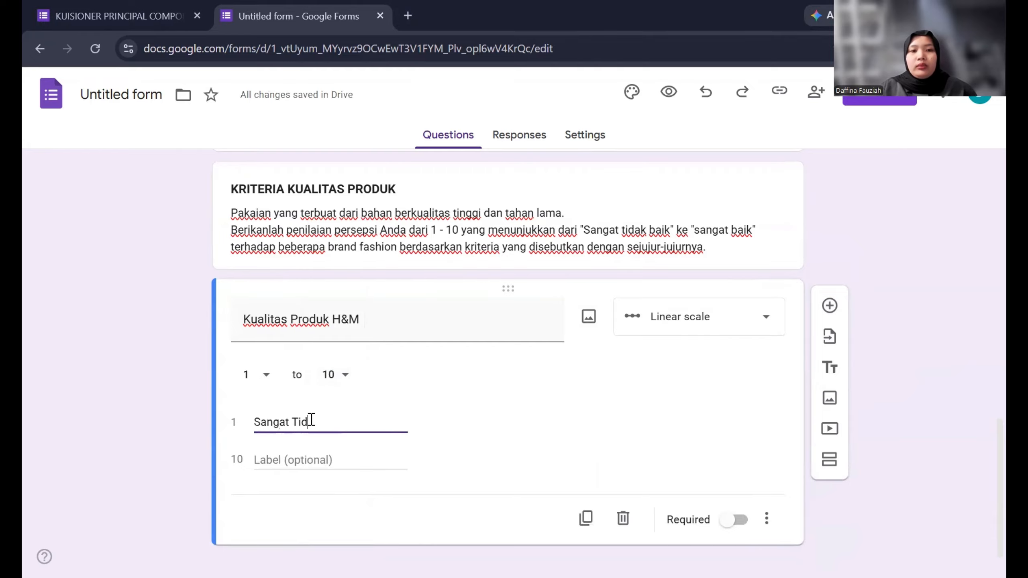
text(ak Baik)
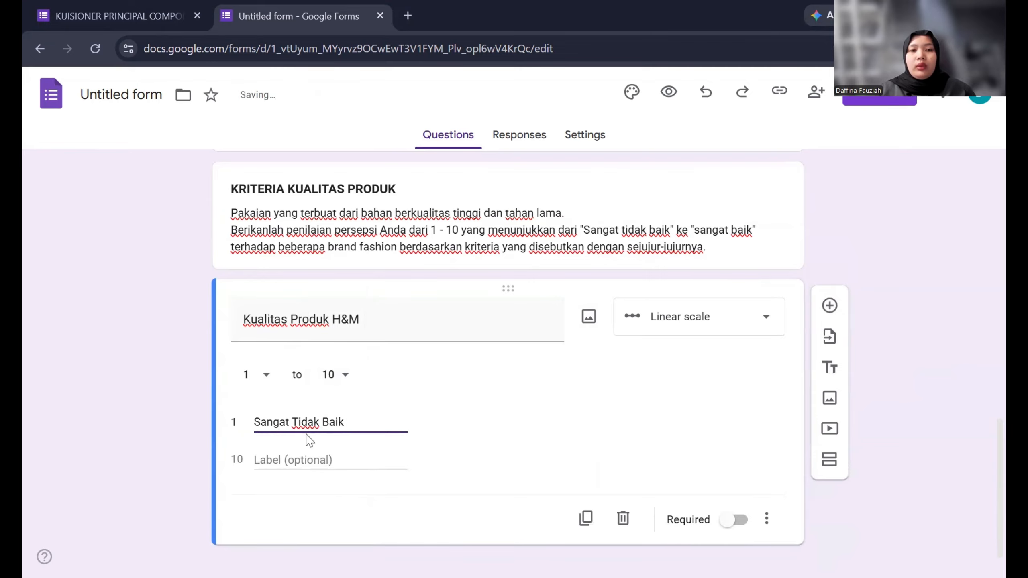
click(304, 460)
text(Sangat Baik)
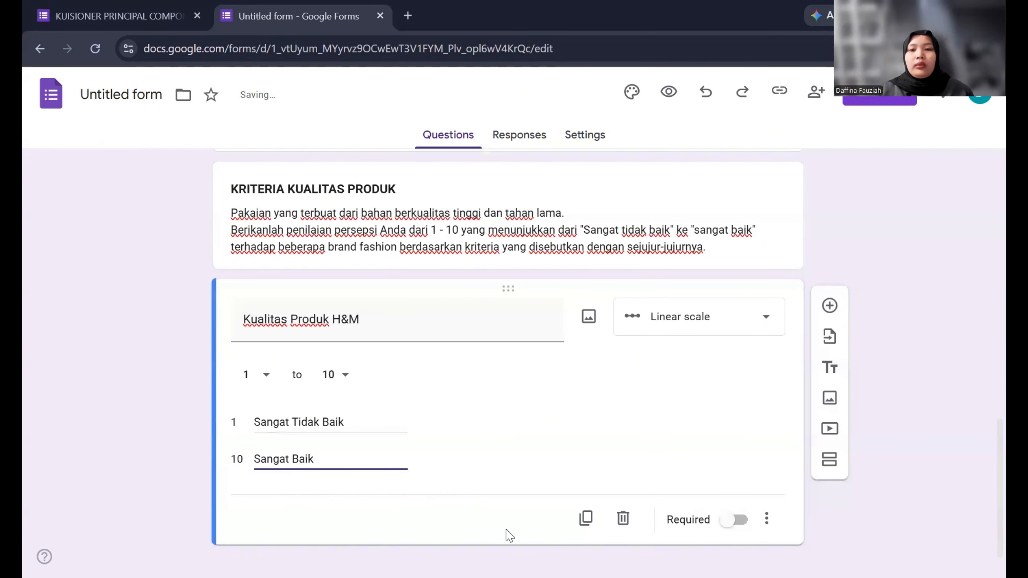
Step: Duplicate the H&M product-quality question and retitle the copy "Kualitas Produk Dagadu"
click(582, 522)
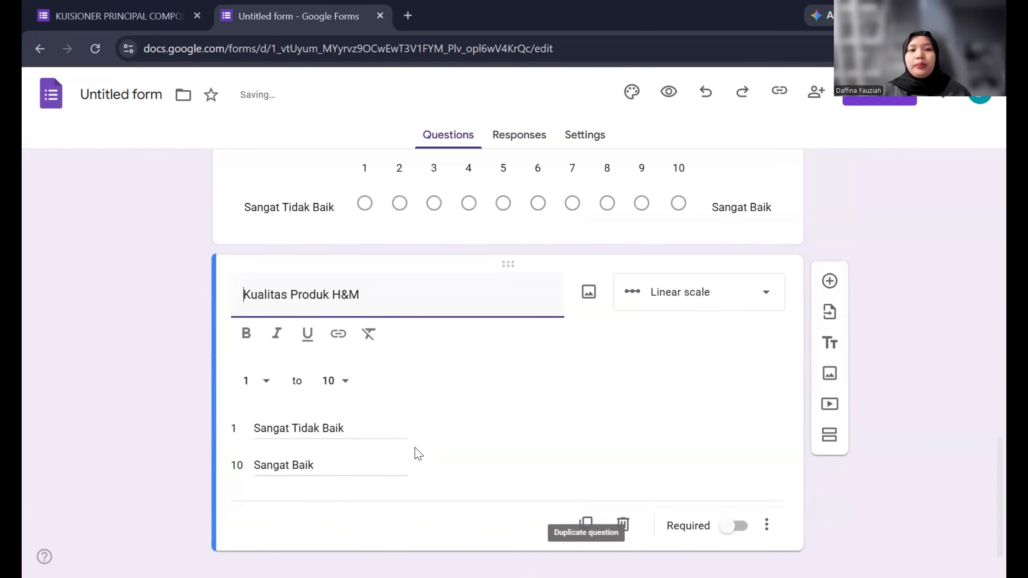
key(BackSpace)
key(BackSpace)
key(BackSpace)
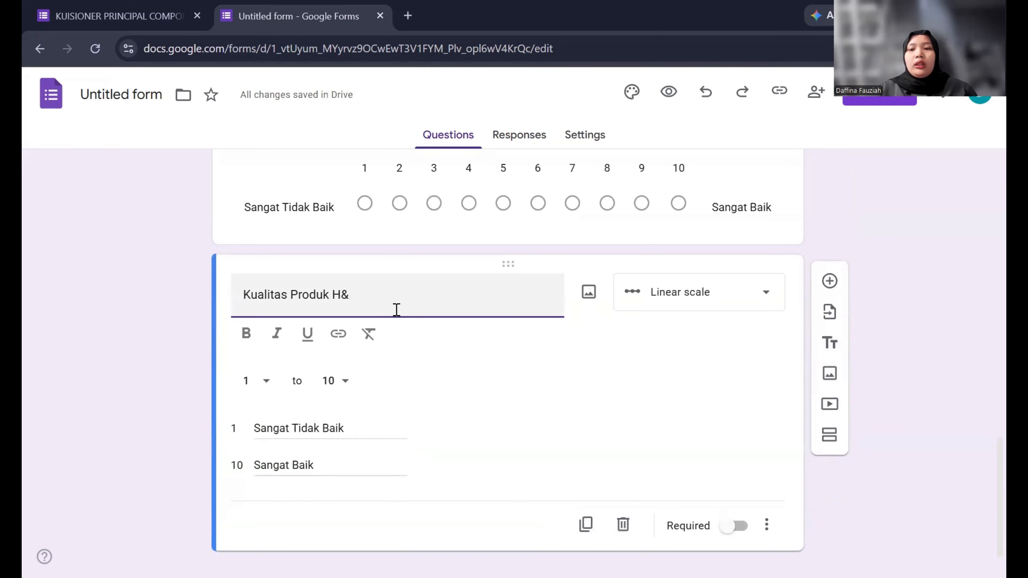
text(Dagadu)
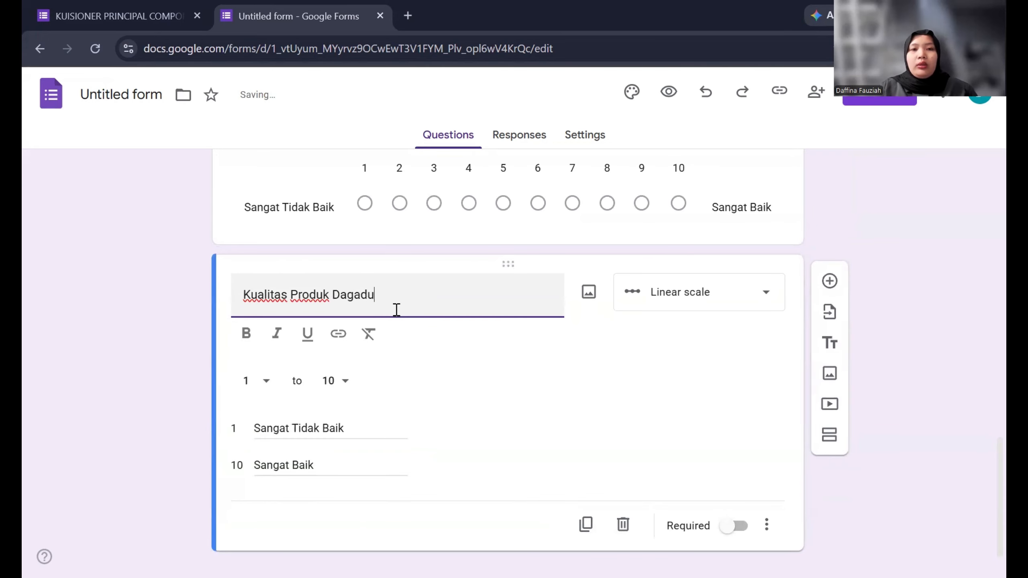
Step: Duplicate the Dagadu quality question for two more brands, titling the copies "Kualitas Produk Zara" and "Kualitas Produk The Executive"
click(585, 525)
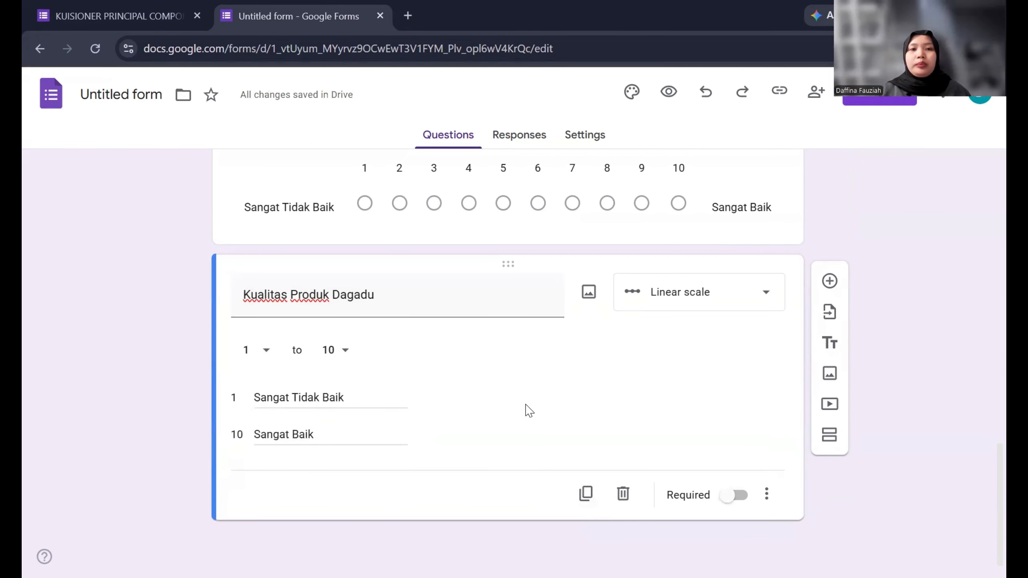
click(586, 494)
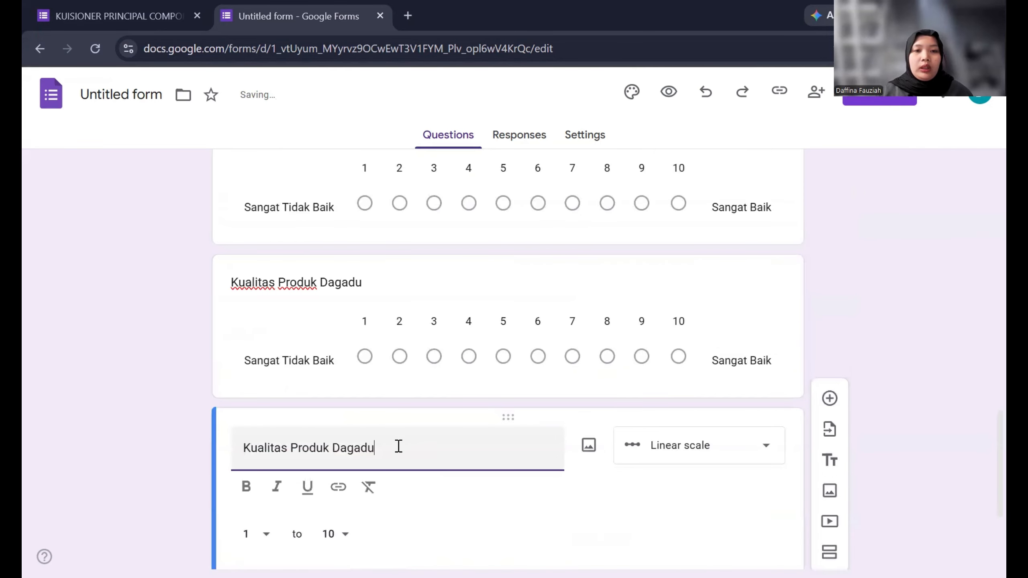
drag(398, 447, 336, 447)
key(BackSpace)
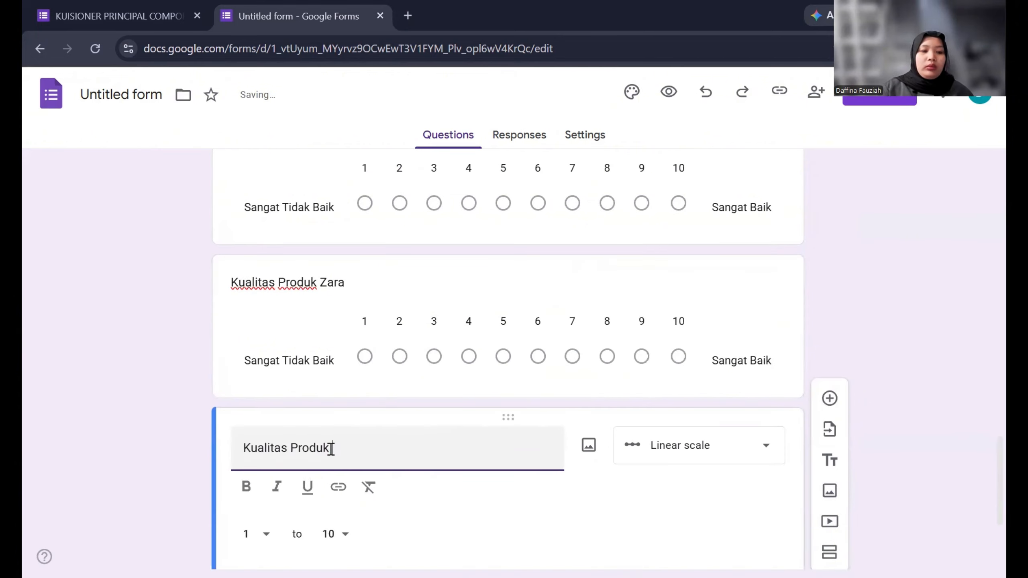
text(The Executi)
Step: Add further copies of the quality scale question titled "Kualitas Produk Matahari Dept Store", "Kualitas Produk Ramayana" and "Kualitas Produk Joger"
click(586, 493)
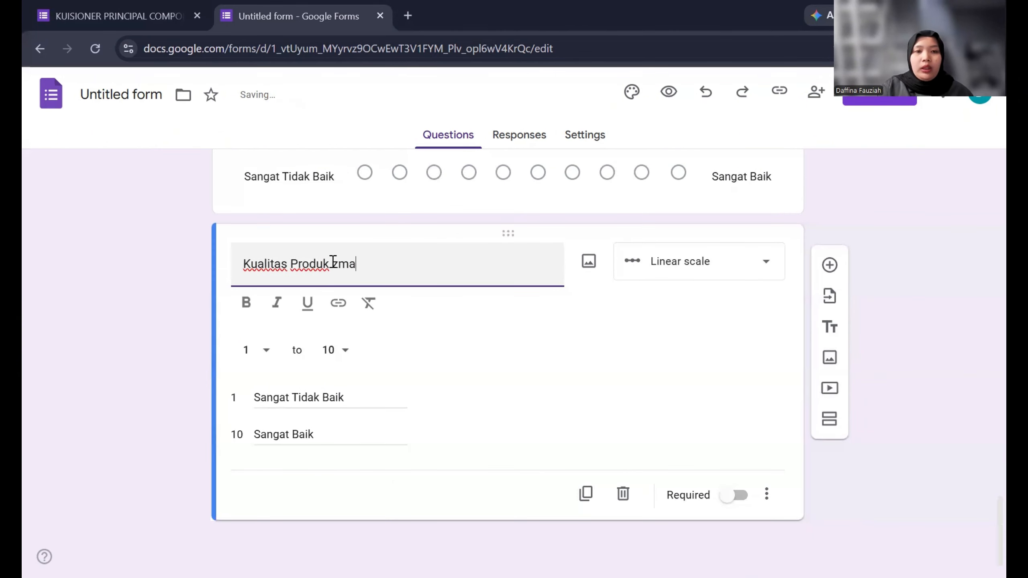
text(tahari Dept)
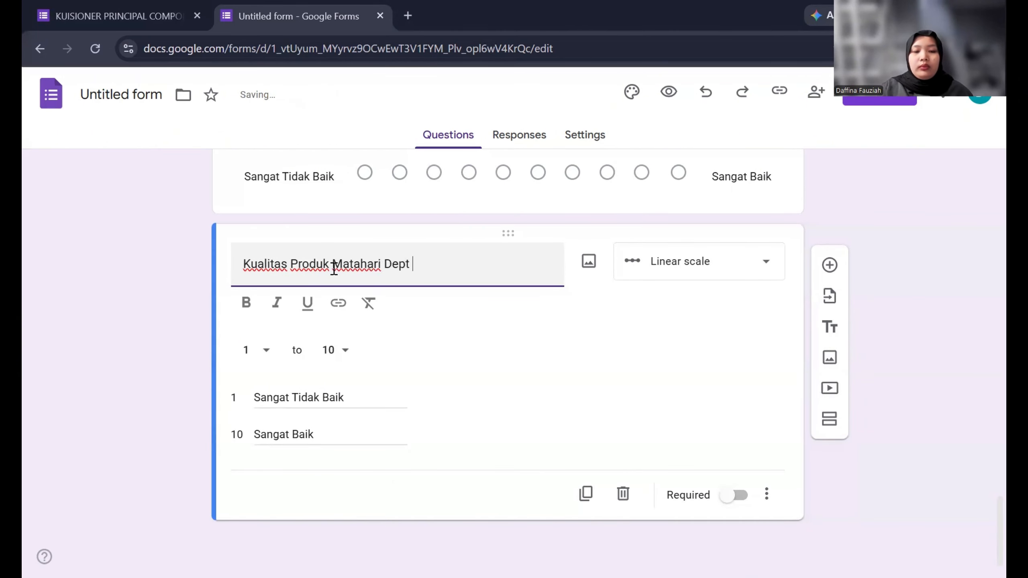
text(Store)
text(Ramayana)
text(Joger)
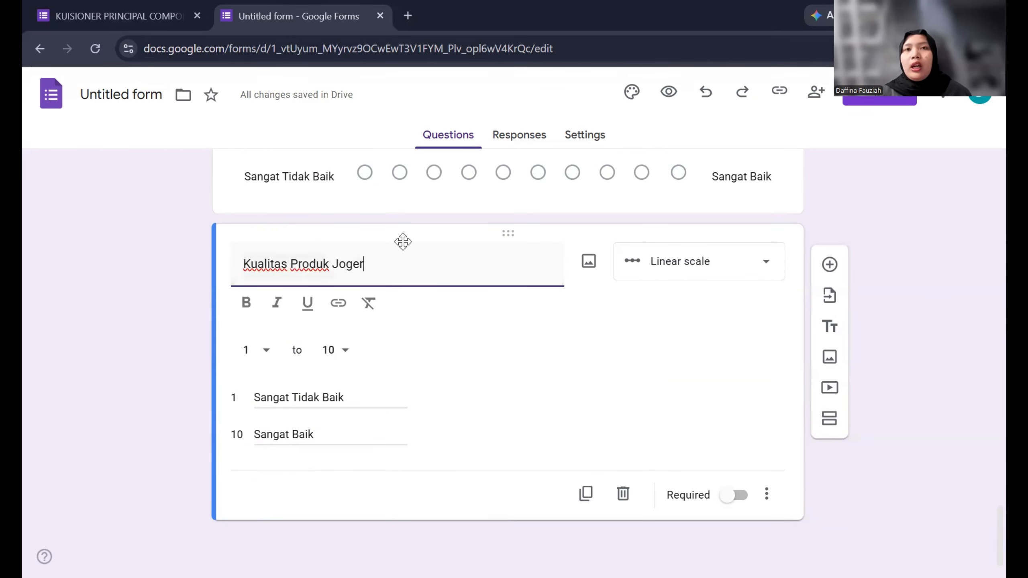
click(583, 500)
click(586, 497)
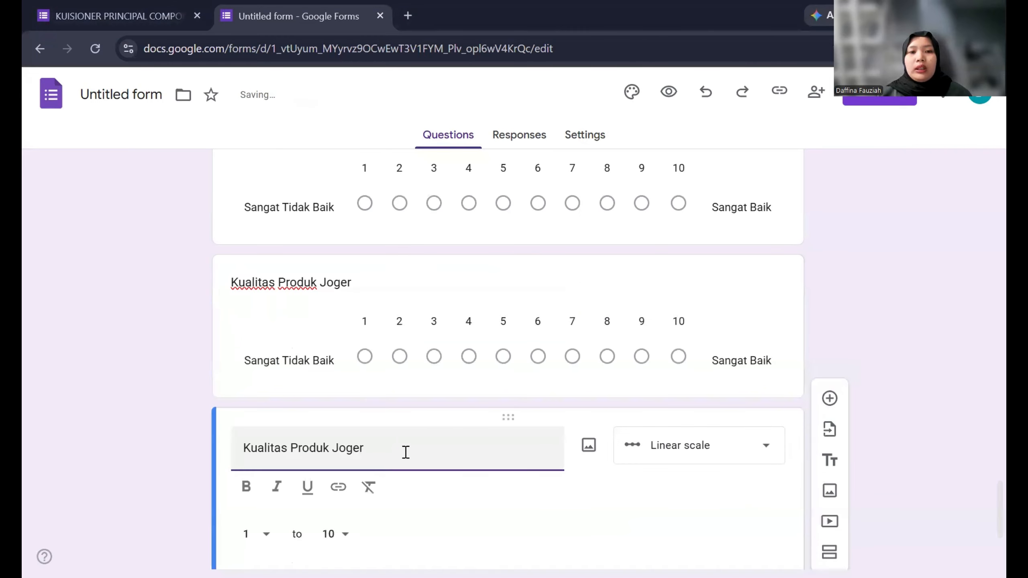
scroll(748, 324, up, 1)
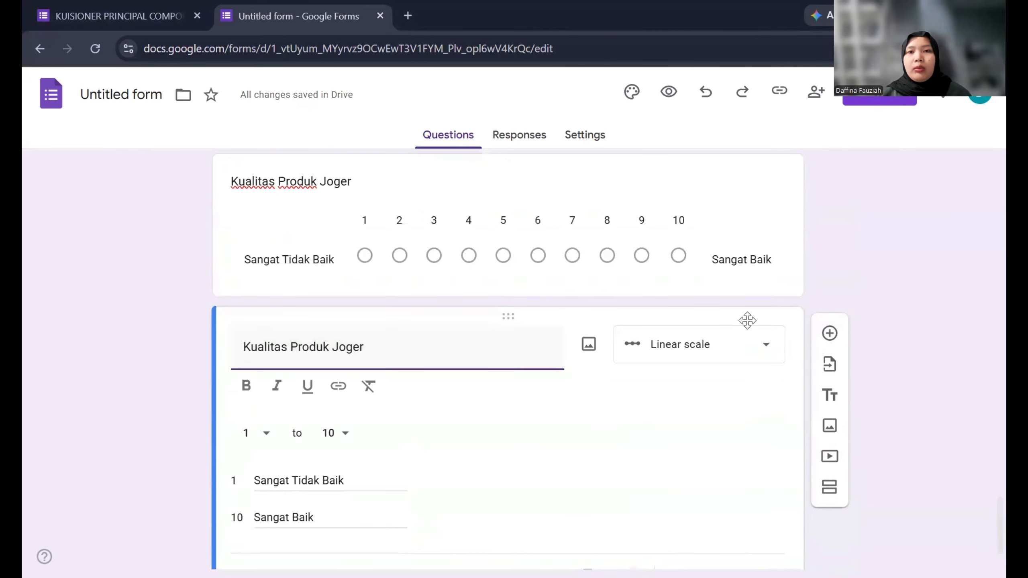
Step: Add a title and description block below the Joger question and replace its default title with the full "KRITERIA HARGA PRODUK" criterion text
click(829, 399)
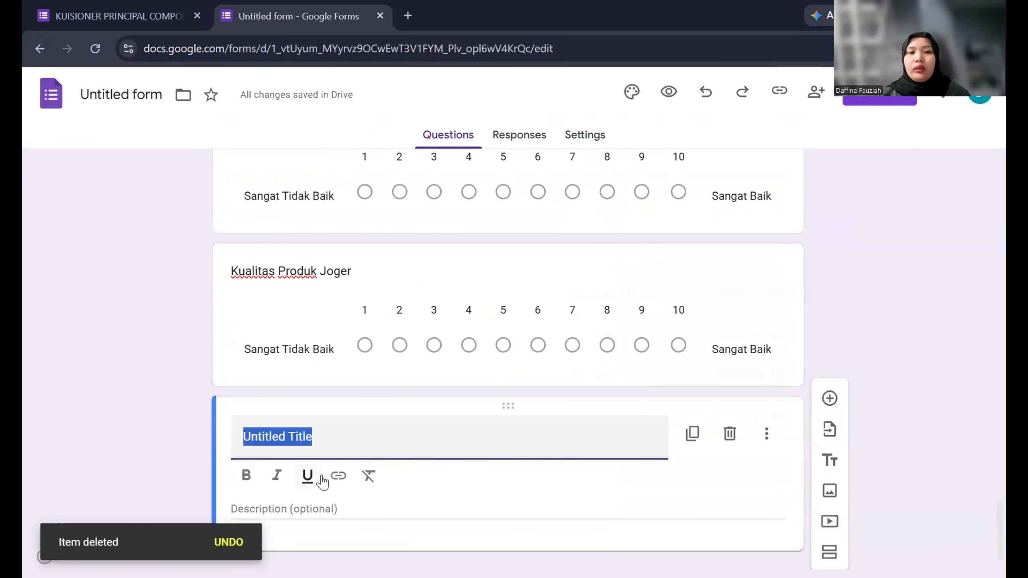
key(BackSpace)
text(KRITERIA HARGA PRODUK: Harga yang sesuai dengan budget dan sebanding dengan kualitas produk. Berikanlah penilaian persepsi Anda dari 1 - 10 yang menunjukkan dari "Sangat tidak sesuai dengan kualitas" ke "sangat sesuai dengan kualitas" terhadap beberapa brand fashion berdasarkan kriteria yang disebutkan dengan sejujur-jujurnya.)
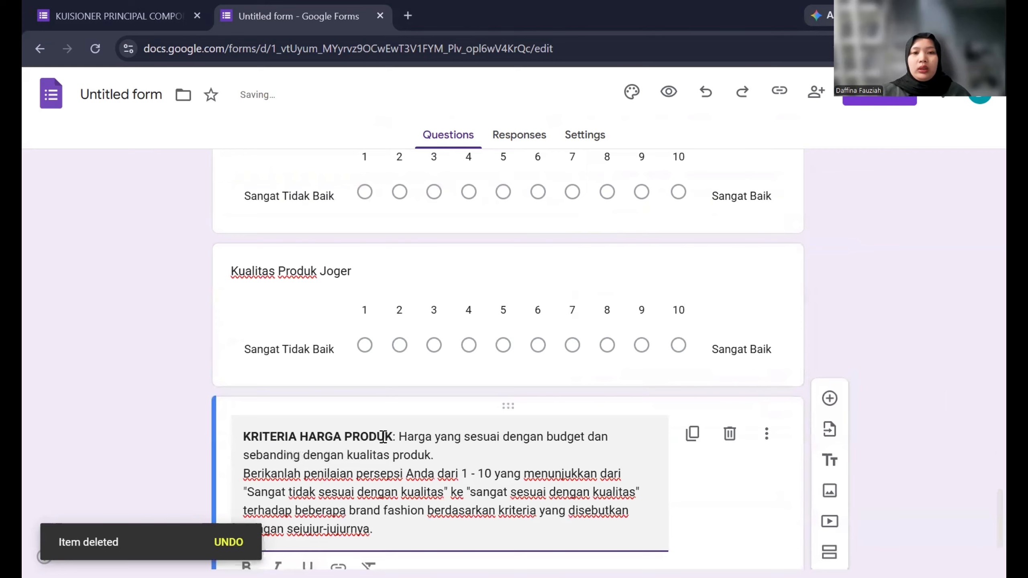
Step: Move everything after "KRITERIA HARGA PRODUK" from the block's title into its description, removing the leading colon
drag(393, 436, 407, 542)
key(ctrl+x)
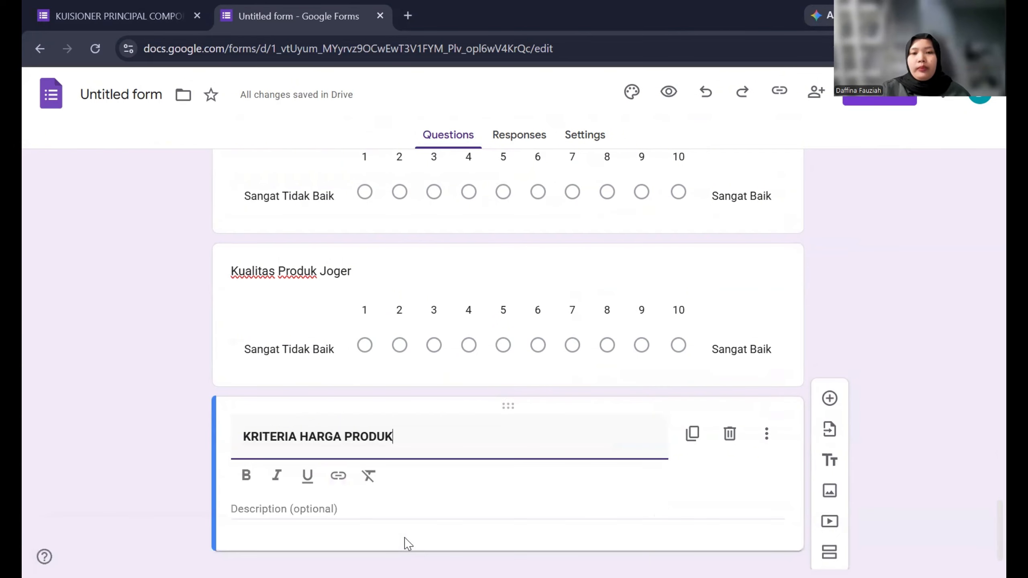
click(331, 514)
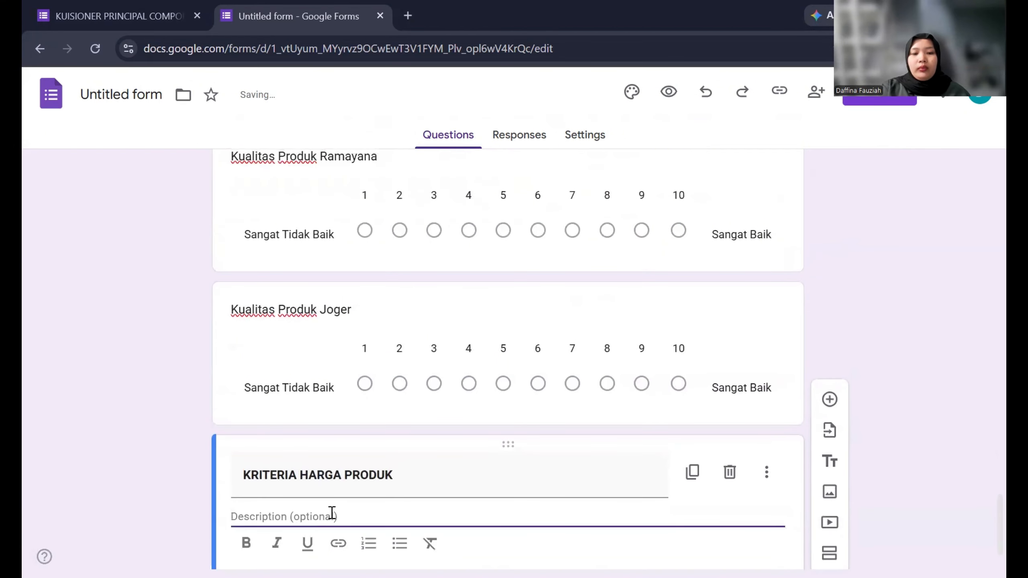
key(ctrl+v)
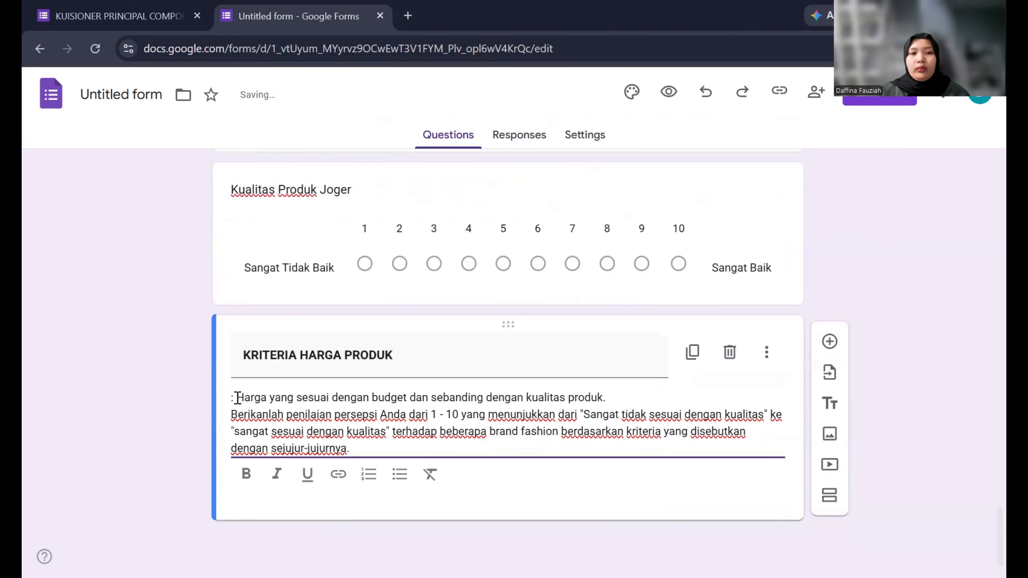
key(BackSpace)
key(BackSpace)
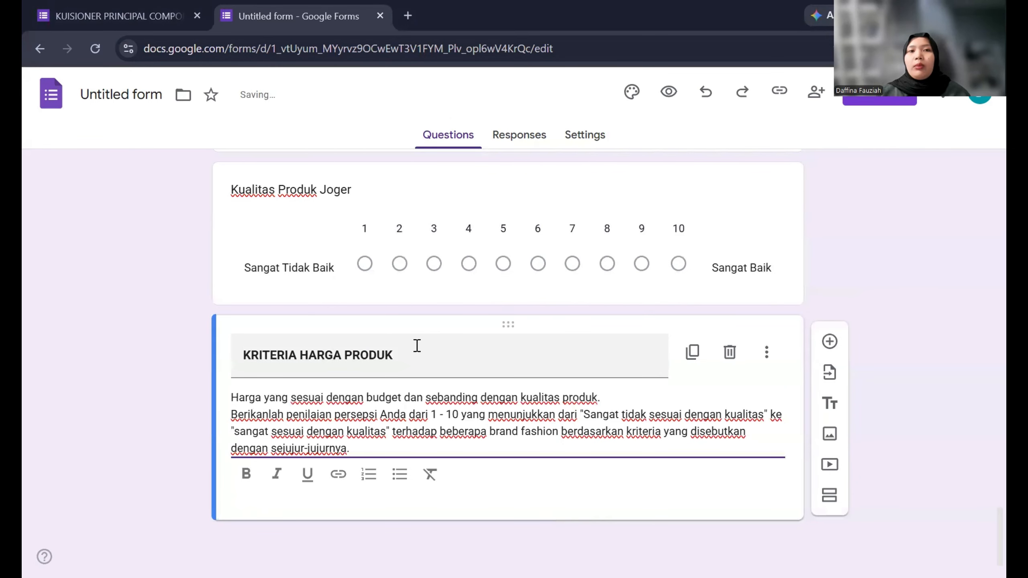
Step: Add a linear scale question from 1 to 10 below the "KRITERIA HARGA PRODUK" block
scroll(417, 346, up, 15)
scroll(417, 345, down, 10)
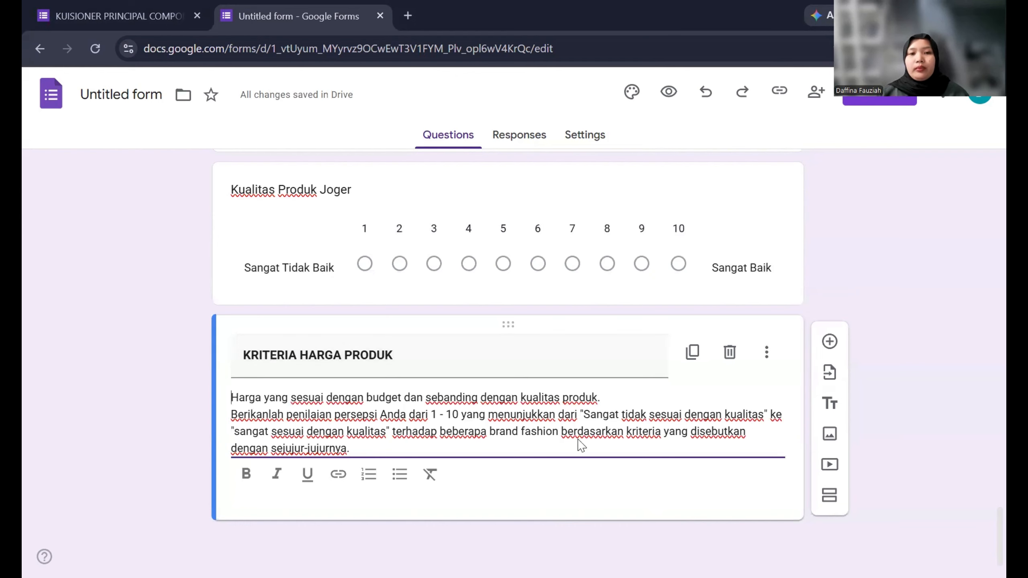
click(829, 341)
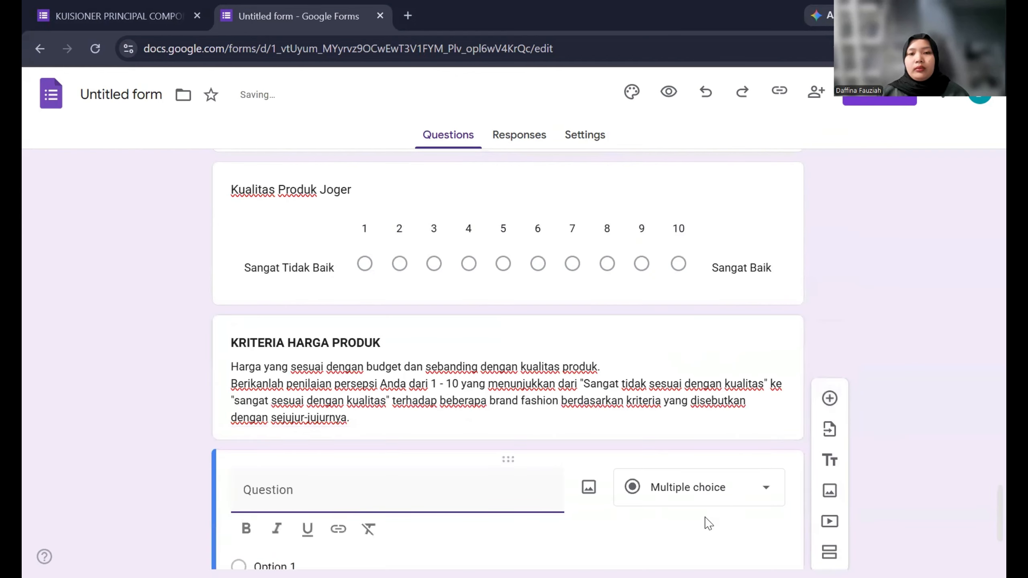
click(730, 318)
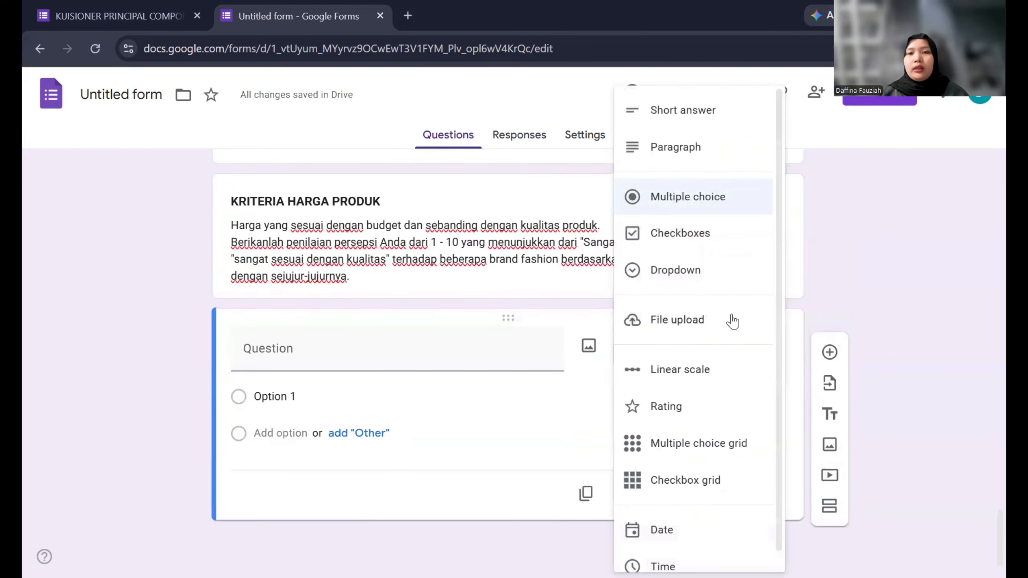
click(699, 371)
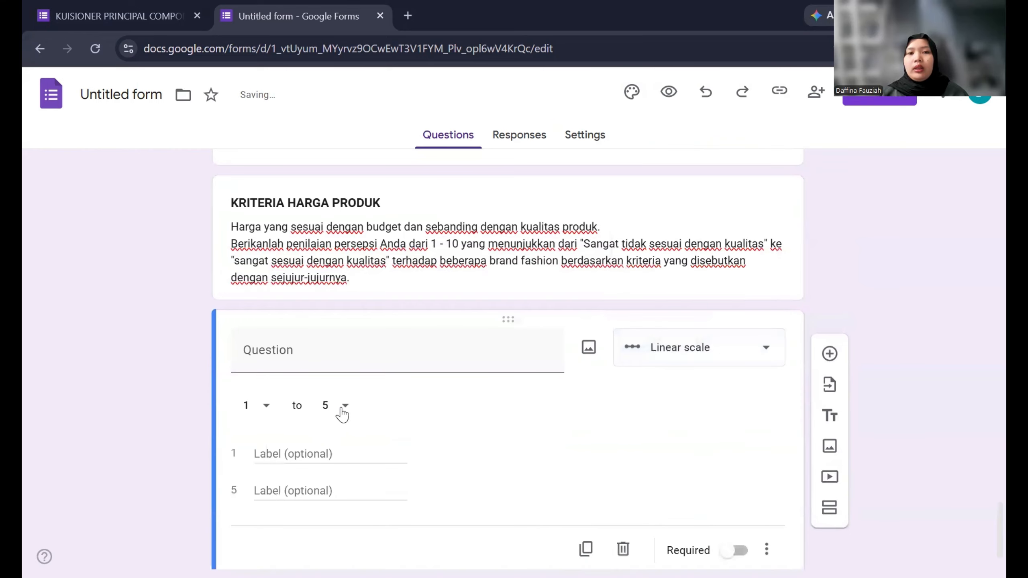
click(345, 409)
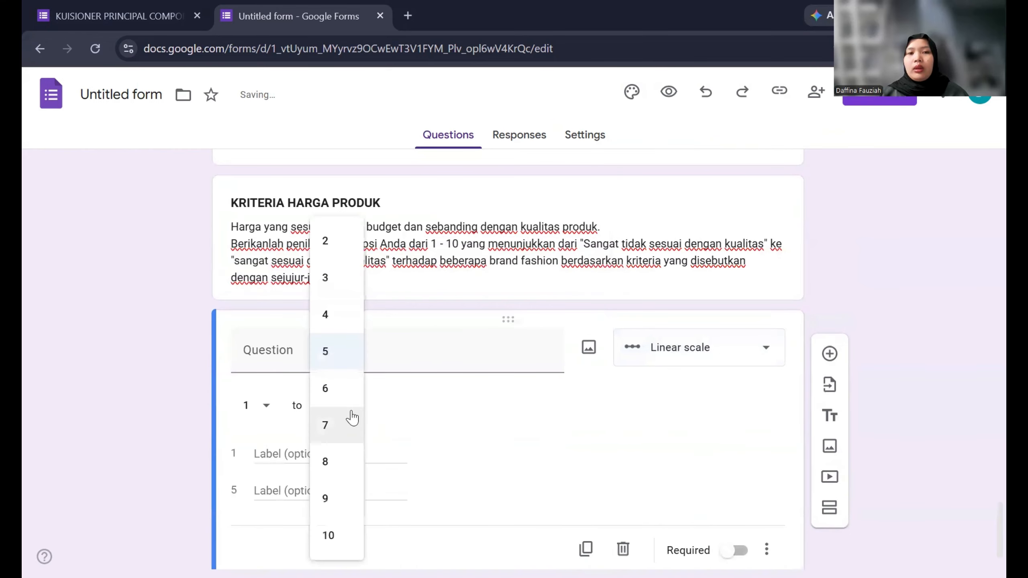
click(334, 545)
Step: Label the new scale "Sangat tidak sesuai dengan kualitas" at 1 and "Sangat sesuai dengan kualitas" at 10
click(405, 452)
text(Sangat tidak sesuai)
key(Tab)
text(sangat sesuai)
click(399, 453)
text(dengan kualitas)
drag(328, 453, 427, 467)
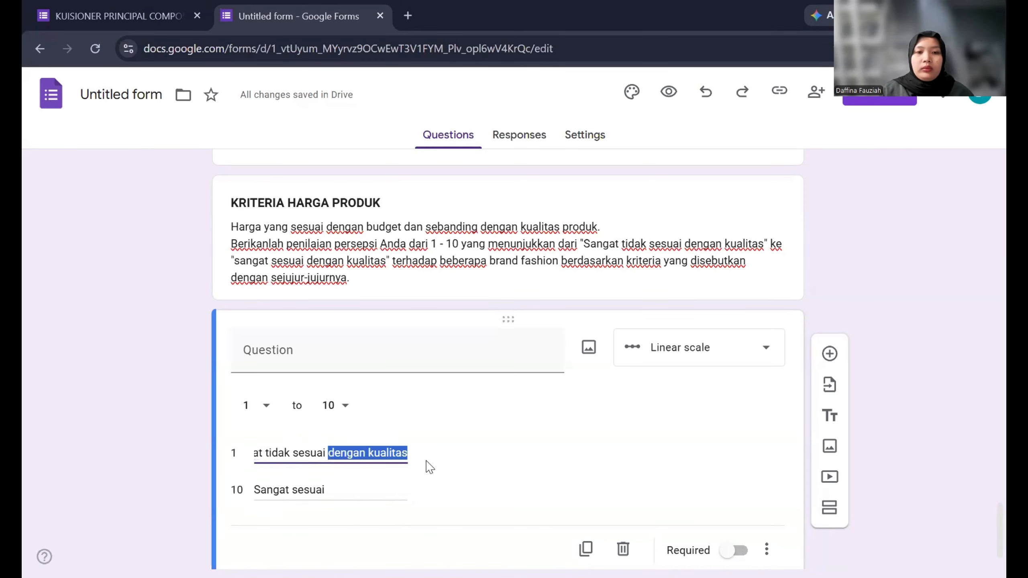
Step: Title the new linear scale question "Harga Produk H&M"
click(380, 353)
text(Ha)
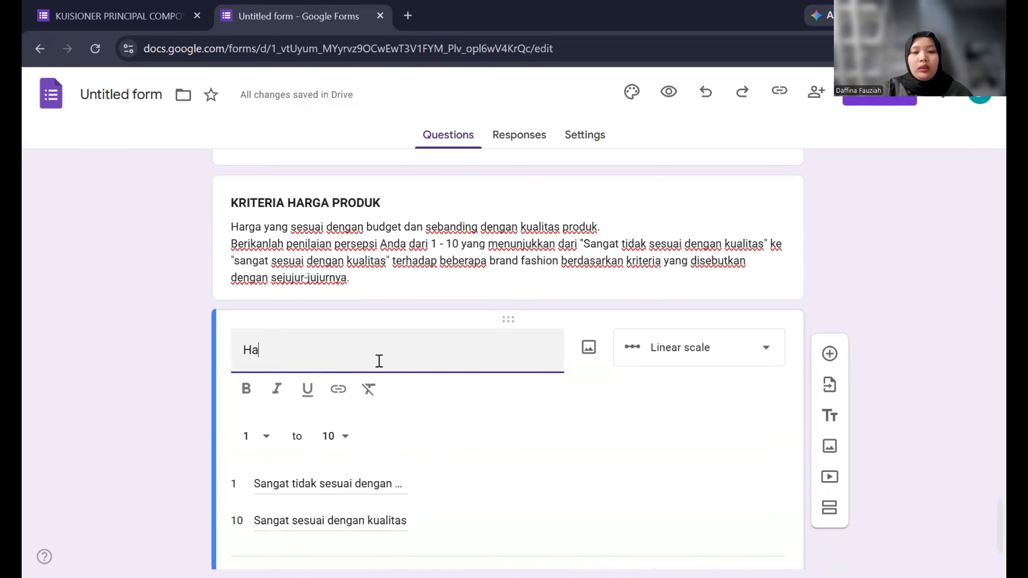
text(rga)
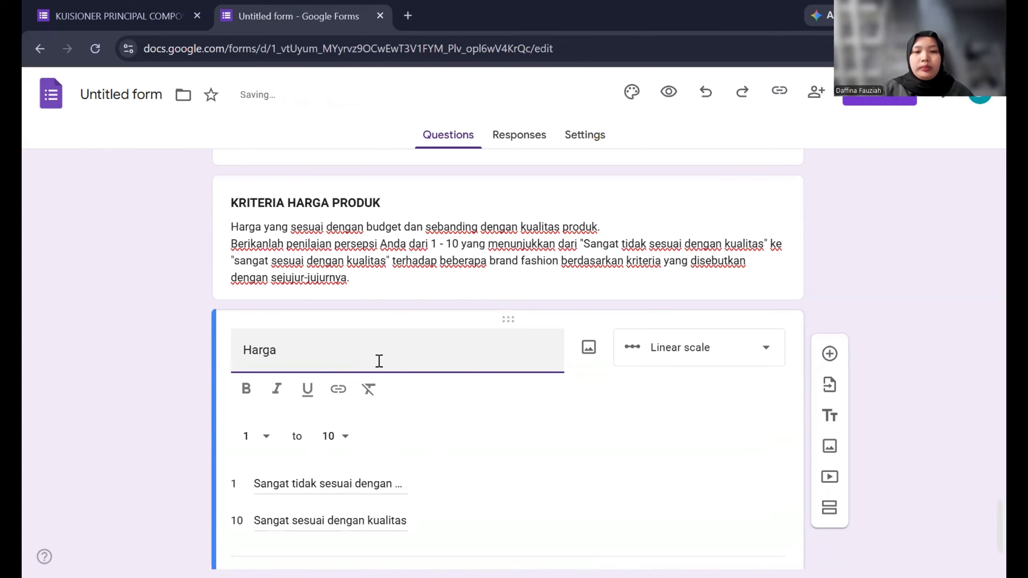
text( Pro)
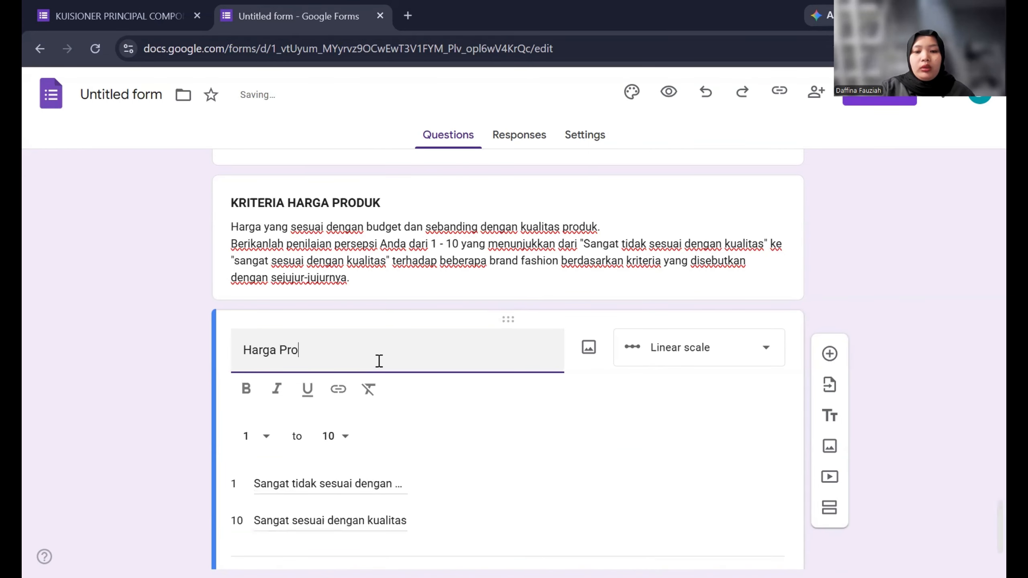
text(duk H)
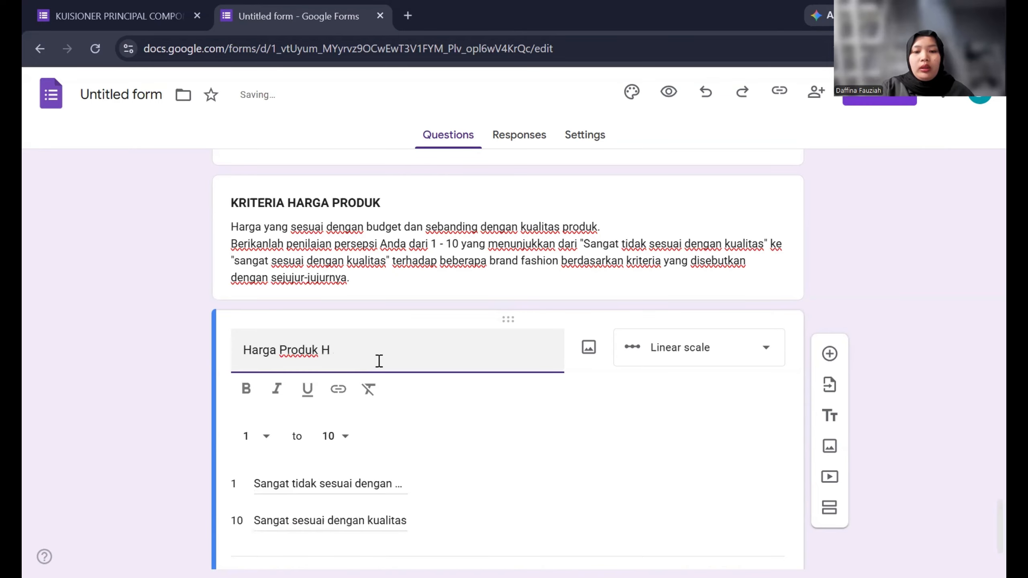
text(&)
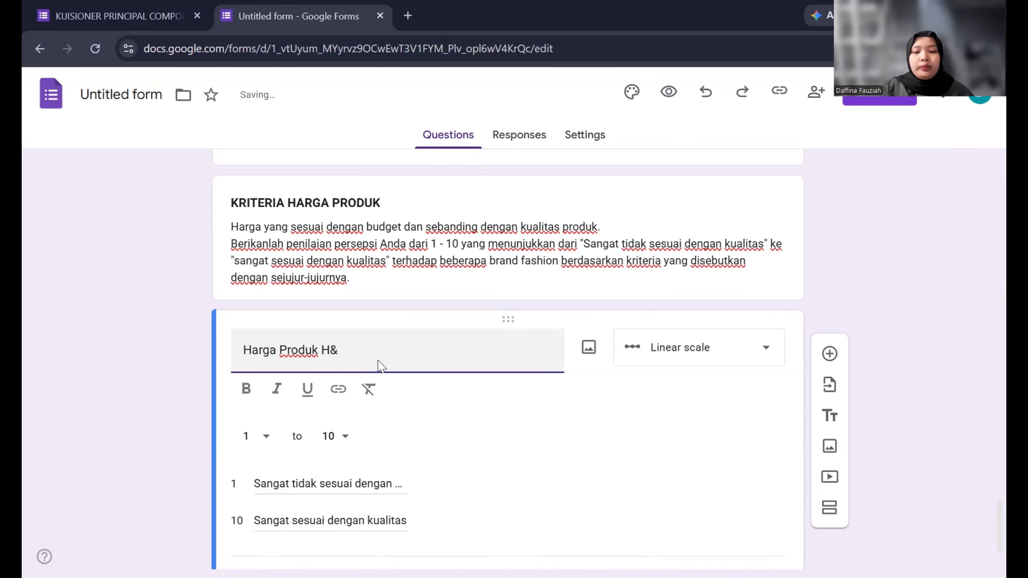
text(M)
scroll(485, 446, down, 2)
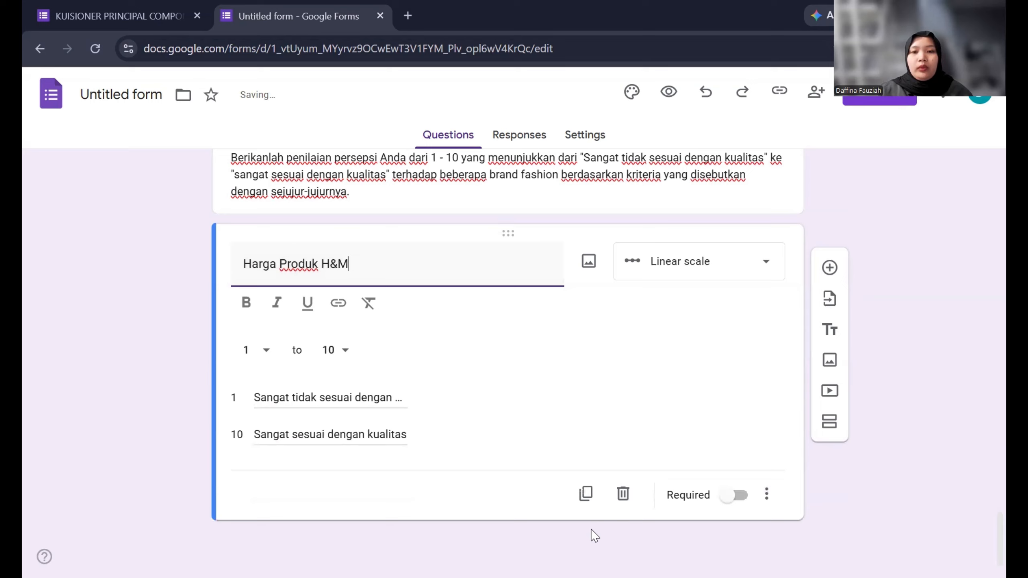
Step: Duplicate the H&M price question and retitle the copy "Harga Produk Dagadu"
click(571, 495)
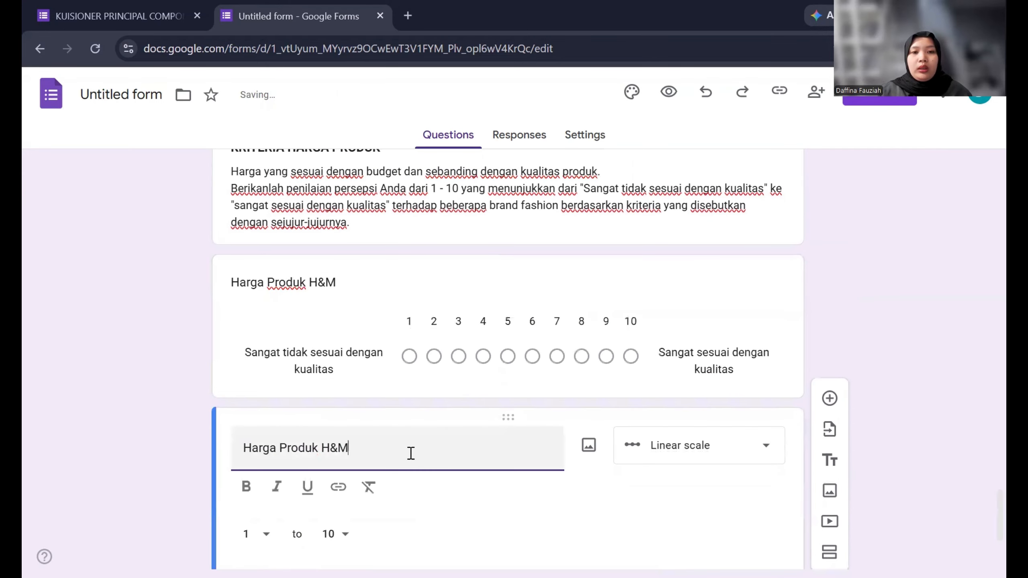
drag(411, 453, 321, 449)
key(BackSpace)
text(Dagadu)
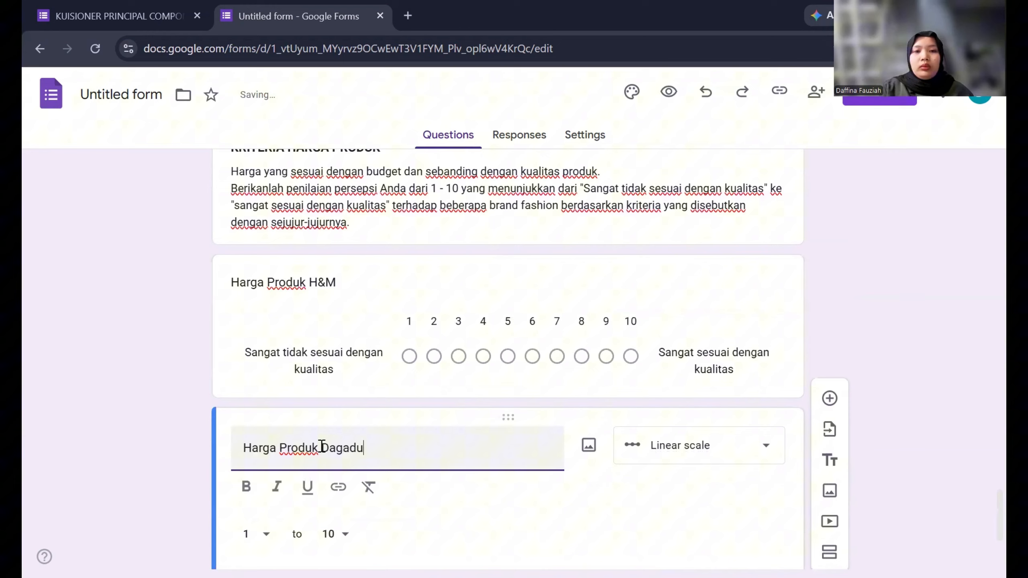
Step: Duplicate the "Harga Produk Dagadu" question, and add a title-and-description block below the "Harga Produk Joger" question
scroll(489, 484, down, 4)
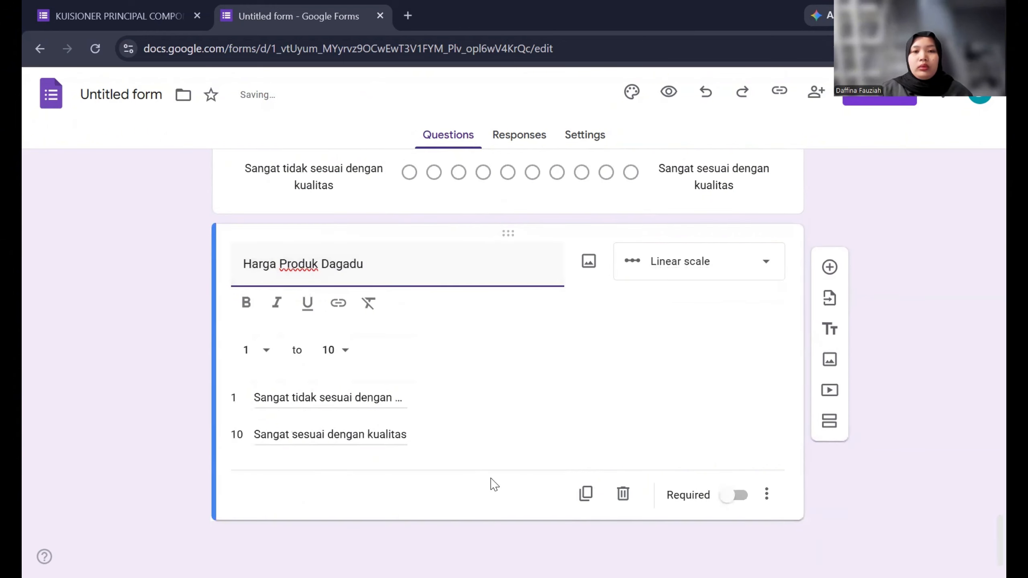
click(586, 497)
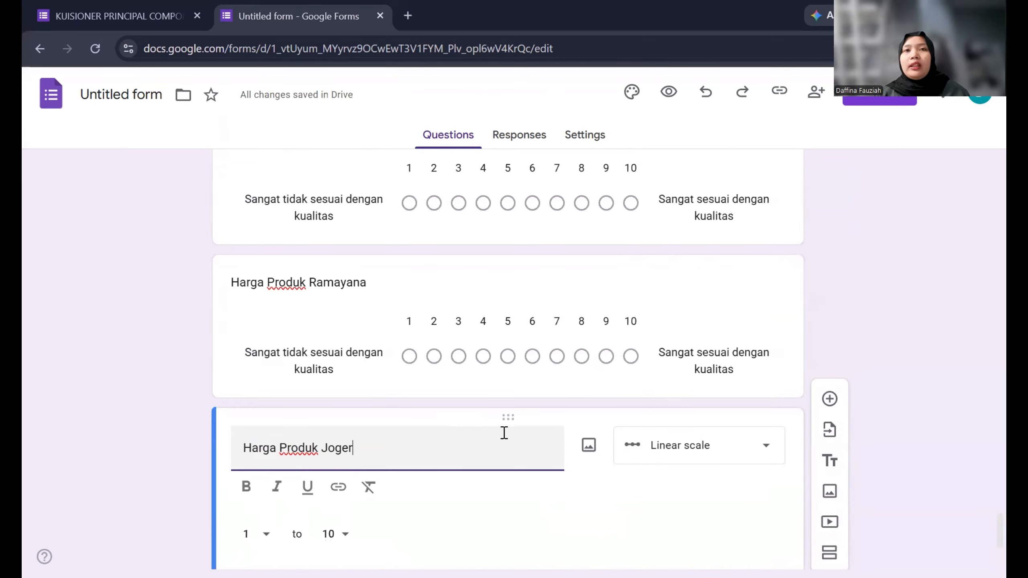
scroll(504, 433, down, 4)
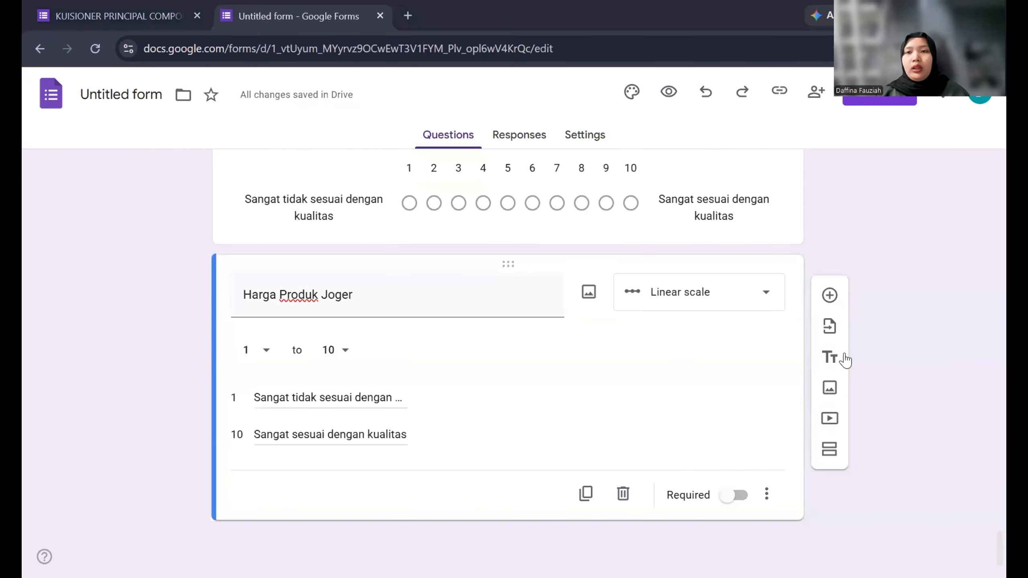
click(828, 359)
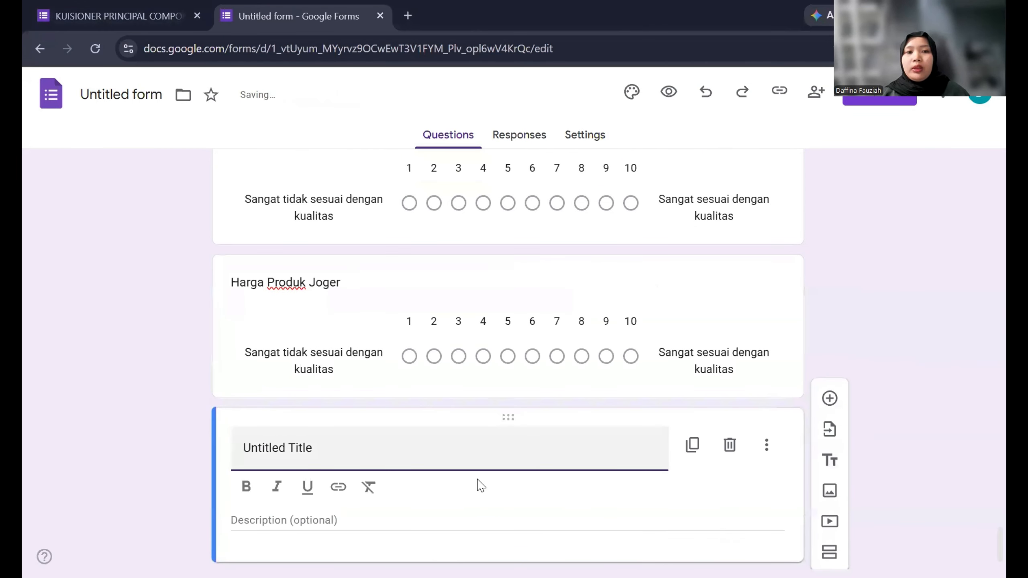
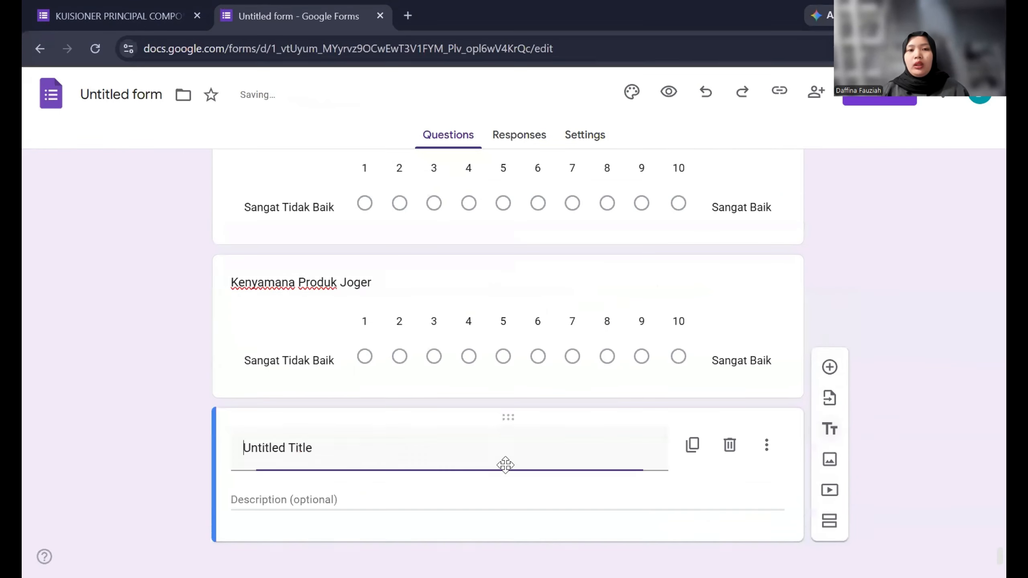
Step: Enter the "KRITERIA KUALITAS LAYANAN PELANGGAN" heading and its 1 - 10 rating instructions in the new title block, and select the text after the heading
text(KRITERIA KUALITAS LAYANAN PELANGGAN: Pengalaman berbelanja yang menyenangkan dengan staf yang ramah dan membantu. Berikanlah penilaian persepsi Anda dari 1 - 10 yang menunjukkan dari "Sangat tidak baik" ke "sangat baik" terhadap beberapa brand fashion berdasarkan kriteria yang disebutkan dengan sejujur-jujurnya.)
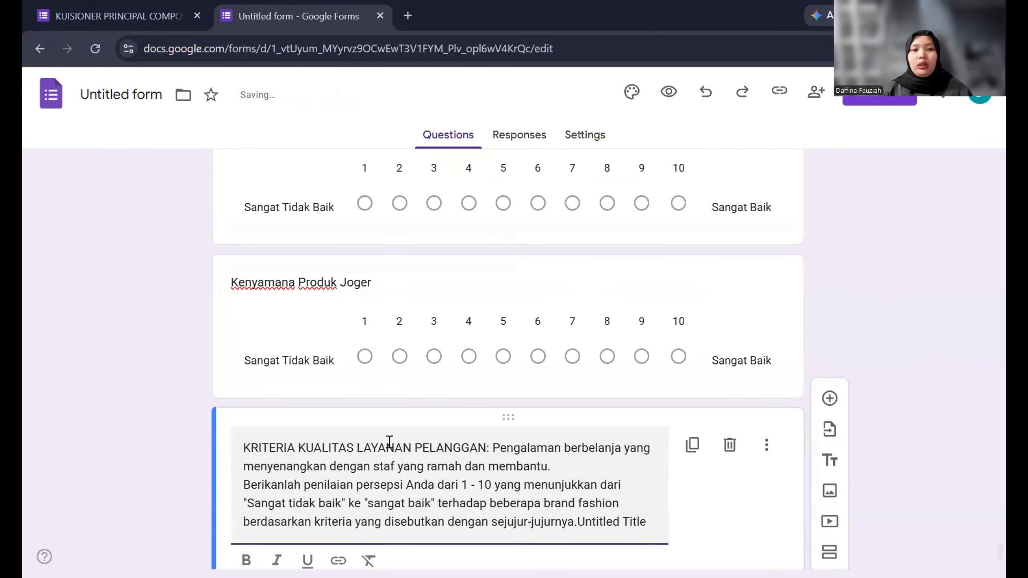
drag(487, 449, 692, 534)
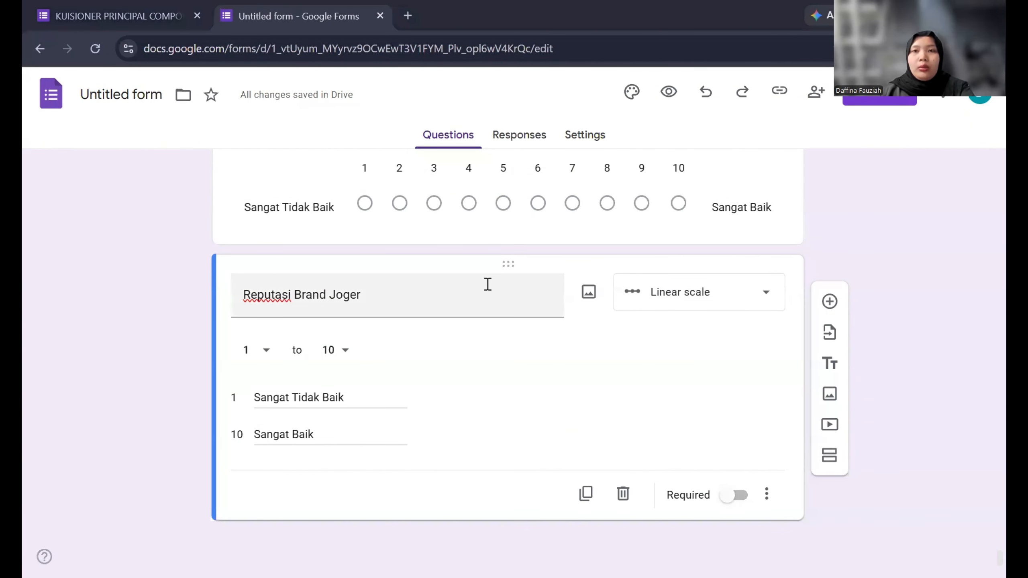
Step: Name the form file "Kuesioner Principal Component Analysis Dagadu" and publish it for anyone with the link
scroll(487, 285, up, 20)
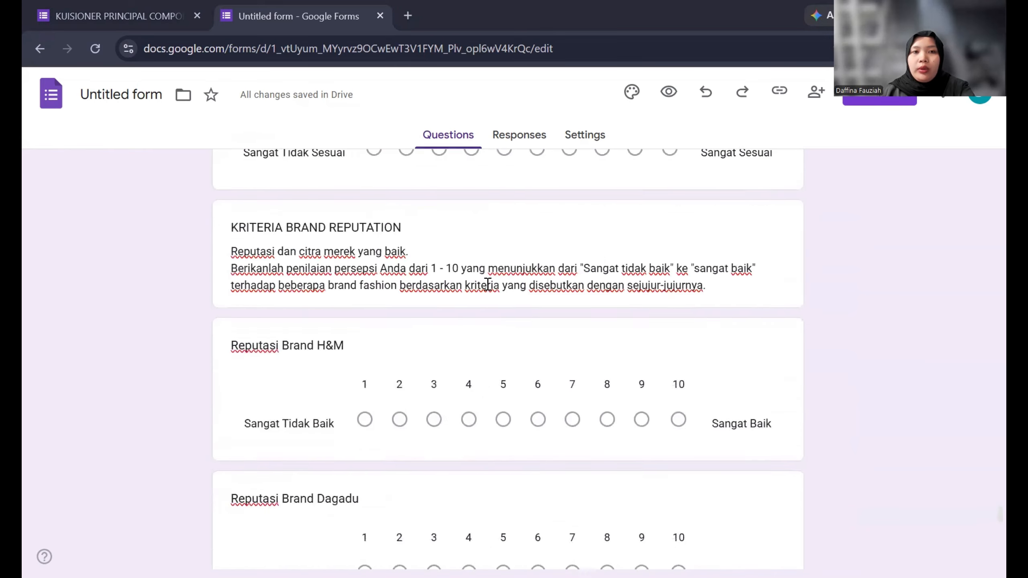
scroll(488, 284, up, 20)
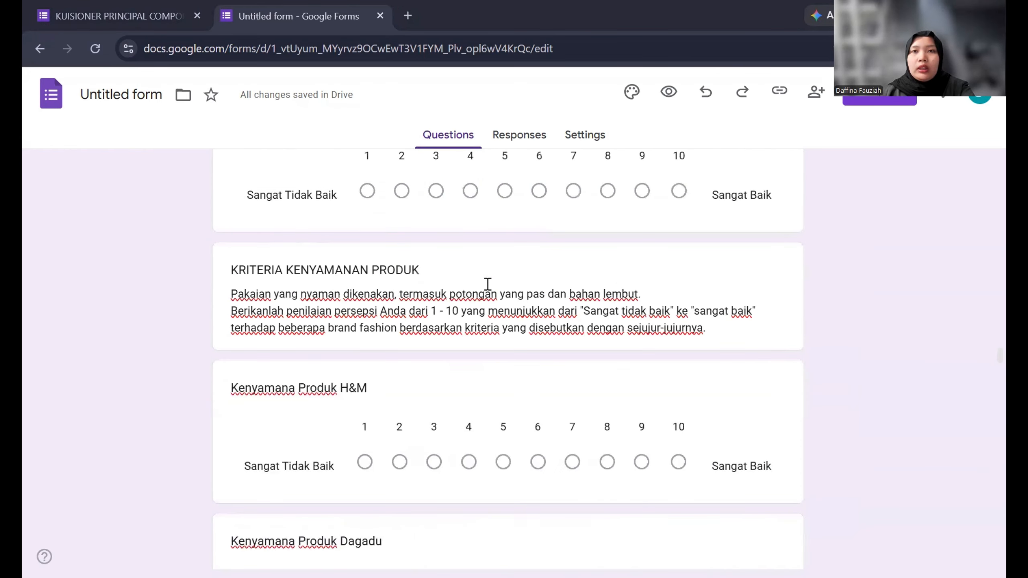
scroll(487, 284, up, 20)
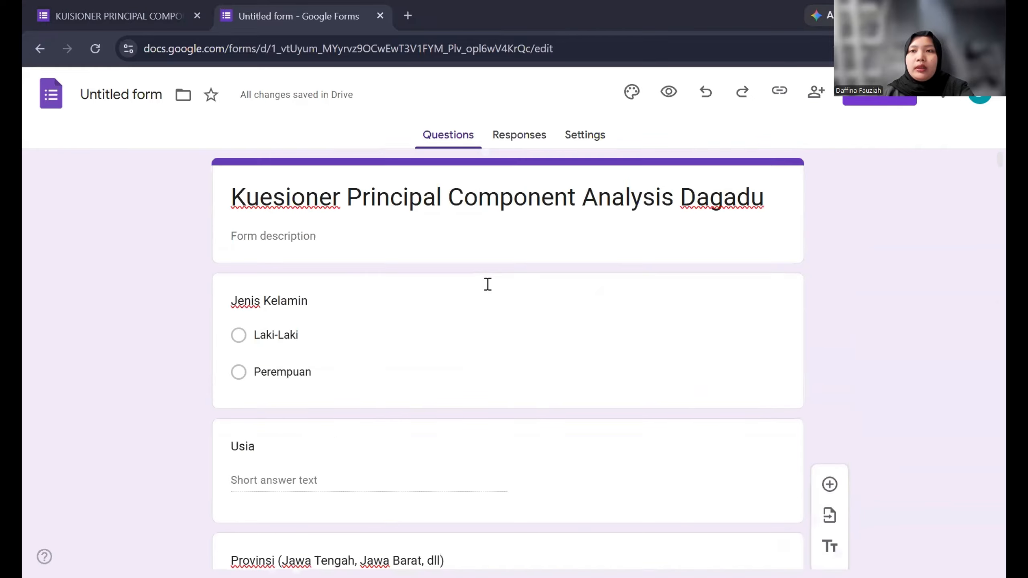
click(133, 93)
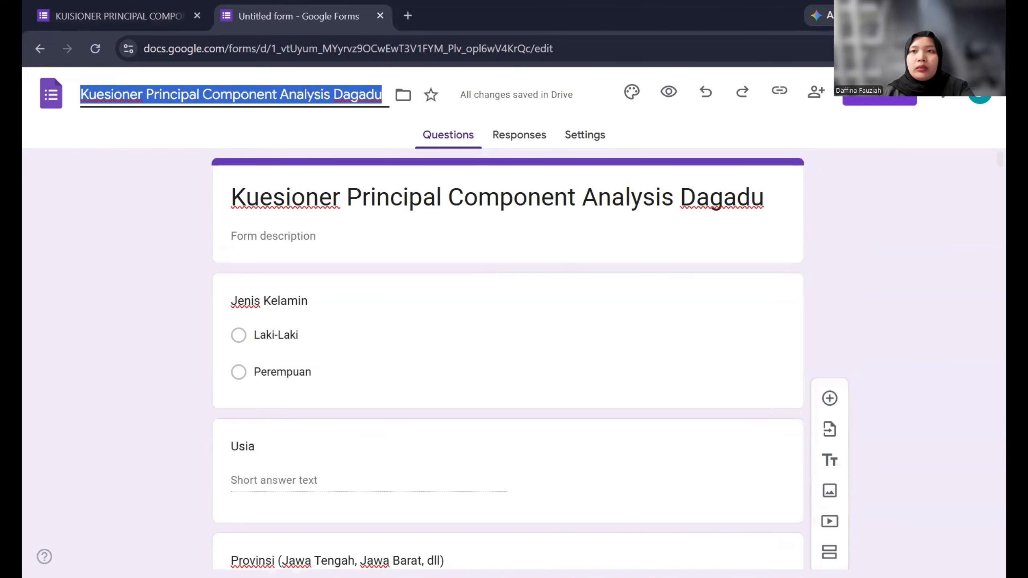
click(880, 93)
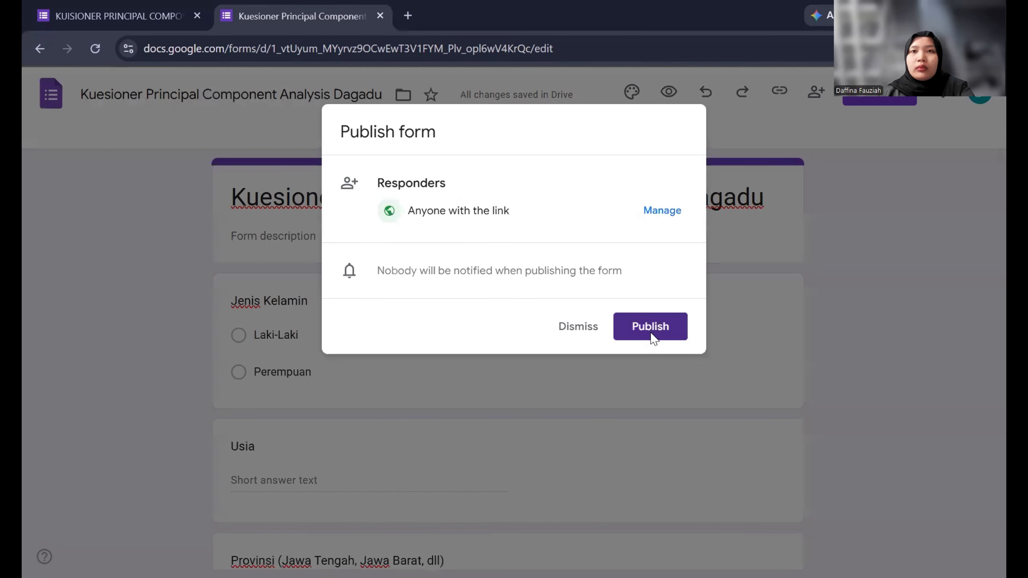
click(650, 332)
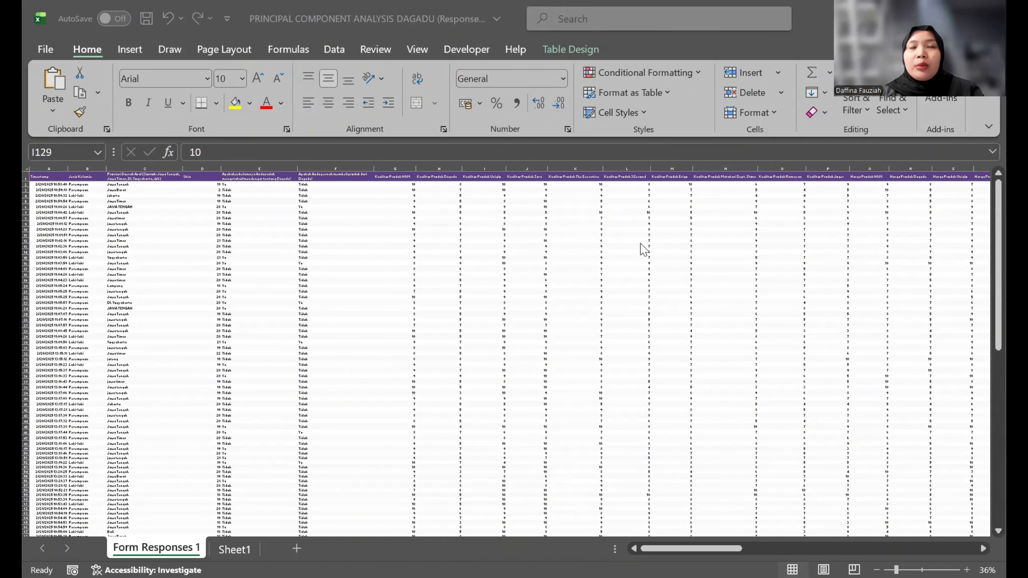
Step: In the Excel responses workbook, calculate the average of G2:G153 in cell G154, below the H&M product quality ratings
scroll(643, 249, right, 3)
scroll(643, 249, left, 4)
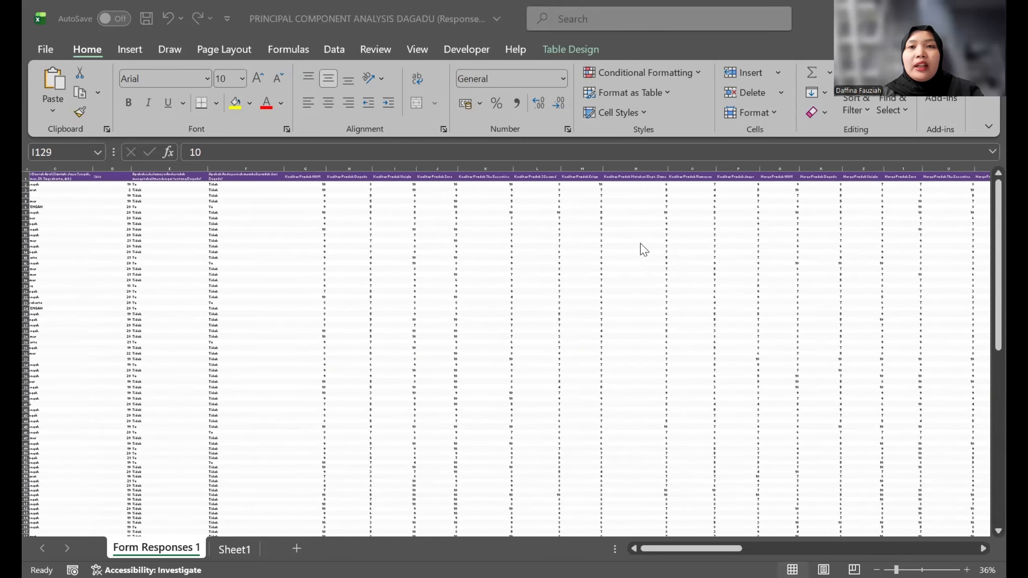
scroll(356, 394, down, 2)
scroll(356, 395, down, 20)
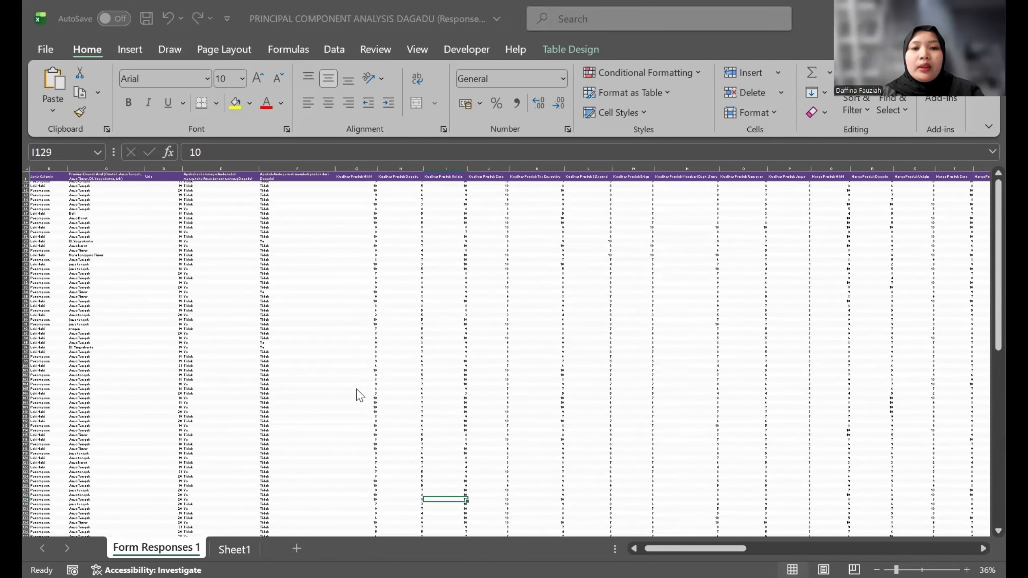
scroll(356, 395, up, 13)
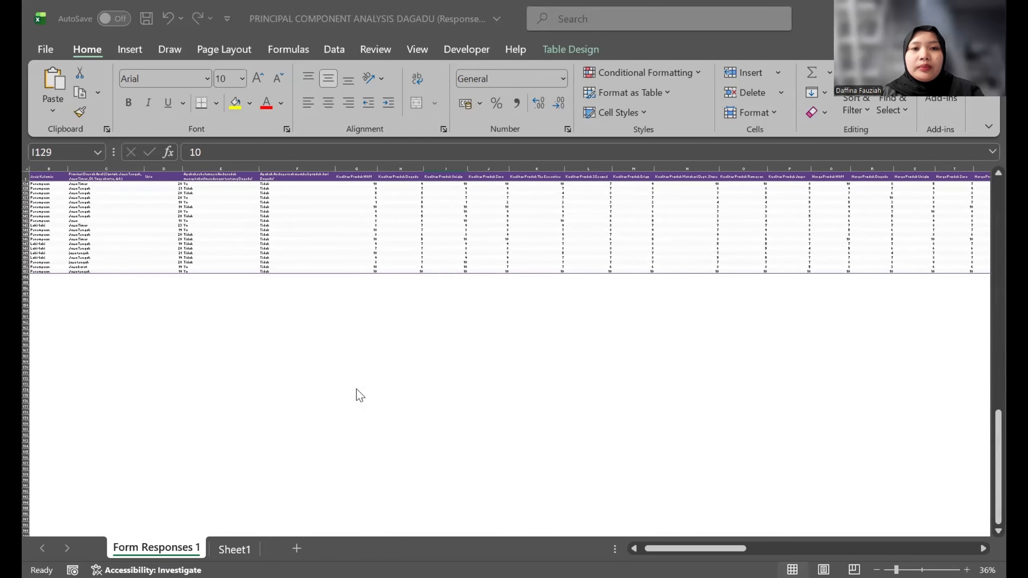
click(364, 277)
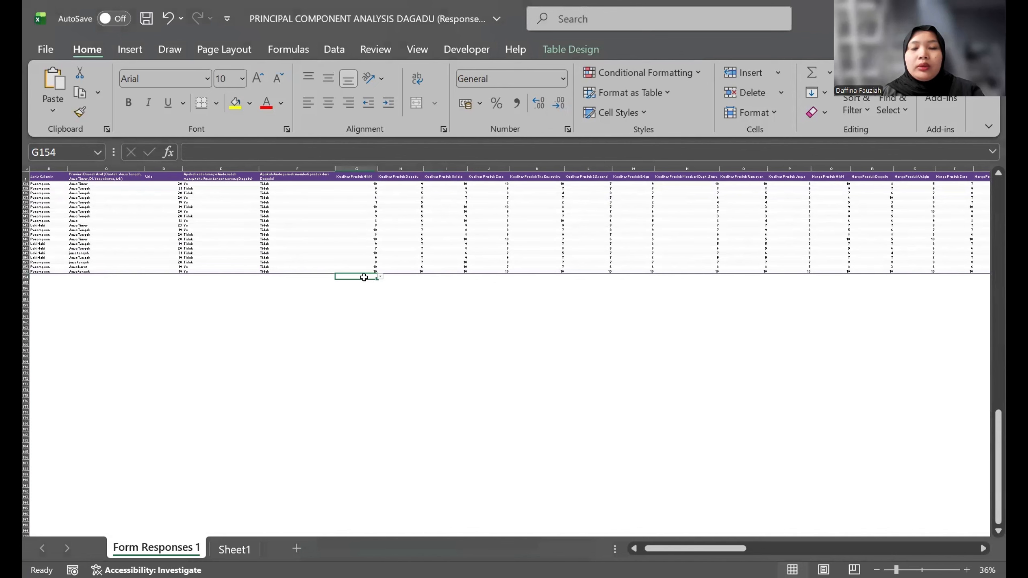
text(=A)
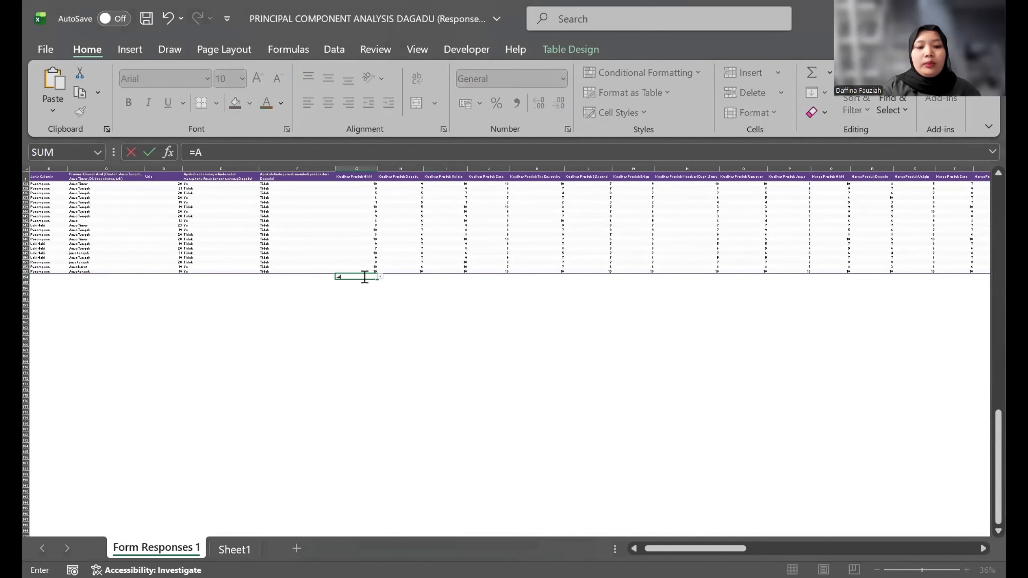
text(v)
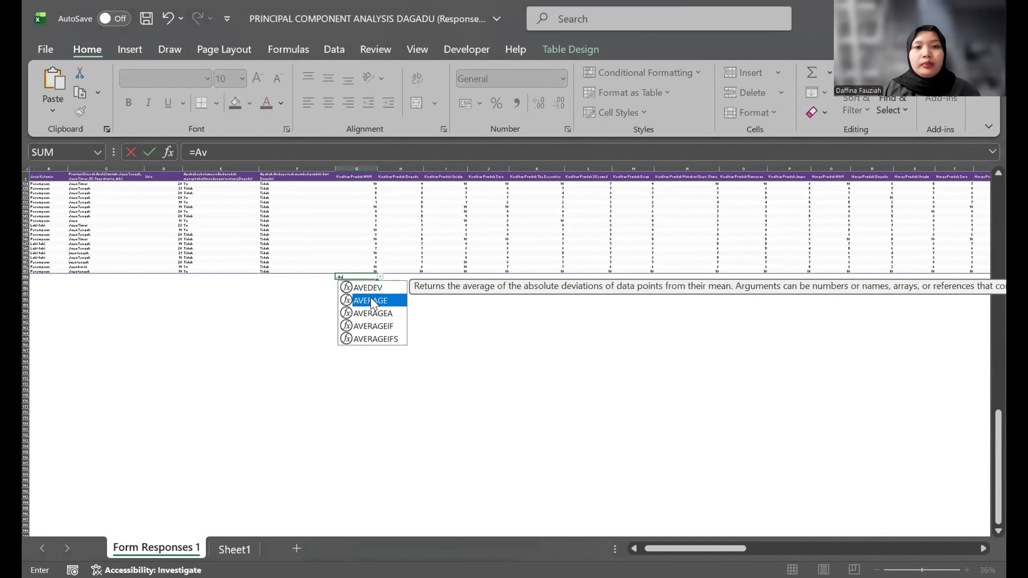
key(Tab)
scroll(342, 215, up, 20)
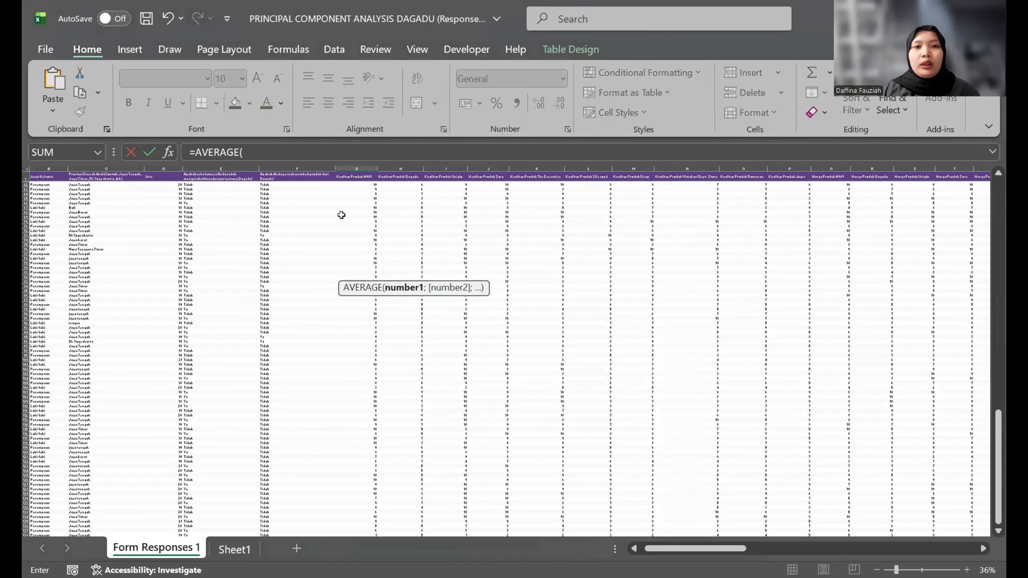
scroll(342, 215, up, 20)
click(354, 185)
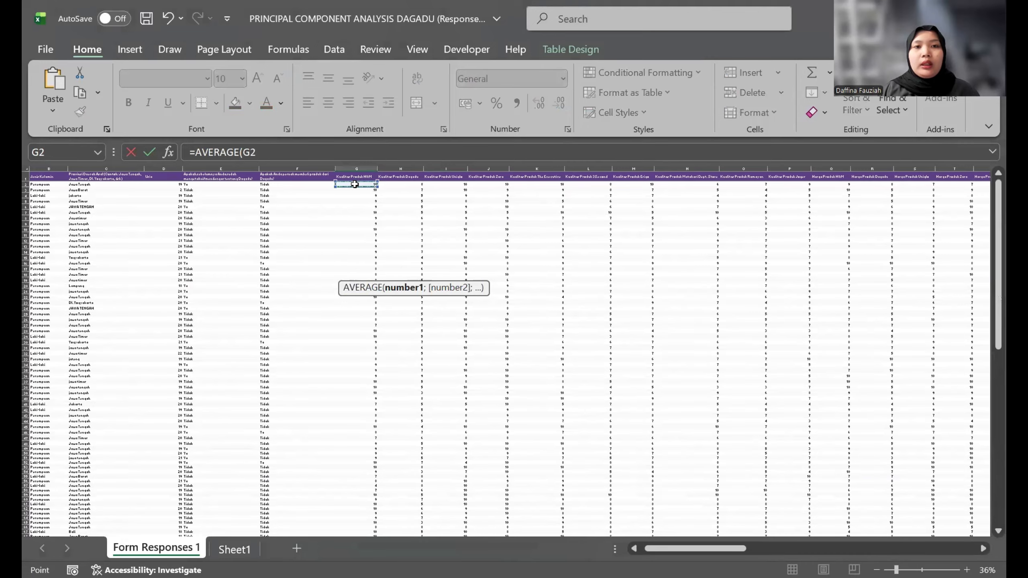
click(354, 183)
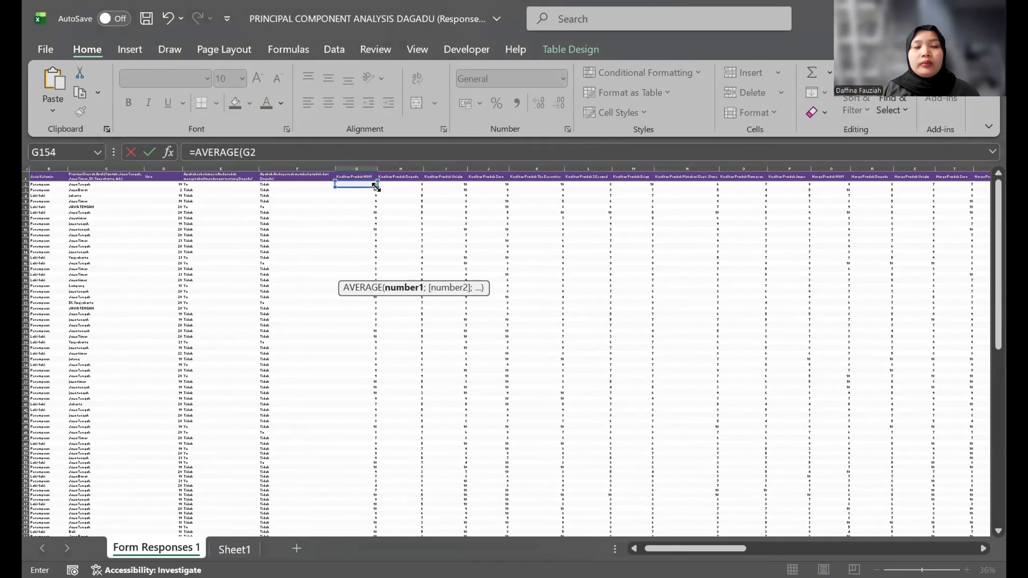
drag(375, 186, 358, 416)
key(ctrl+Return)
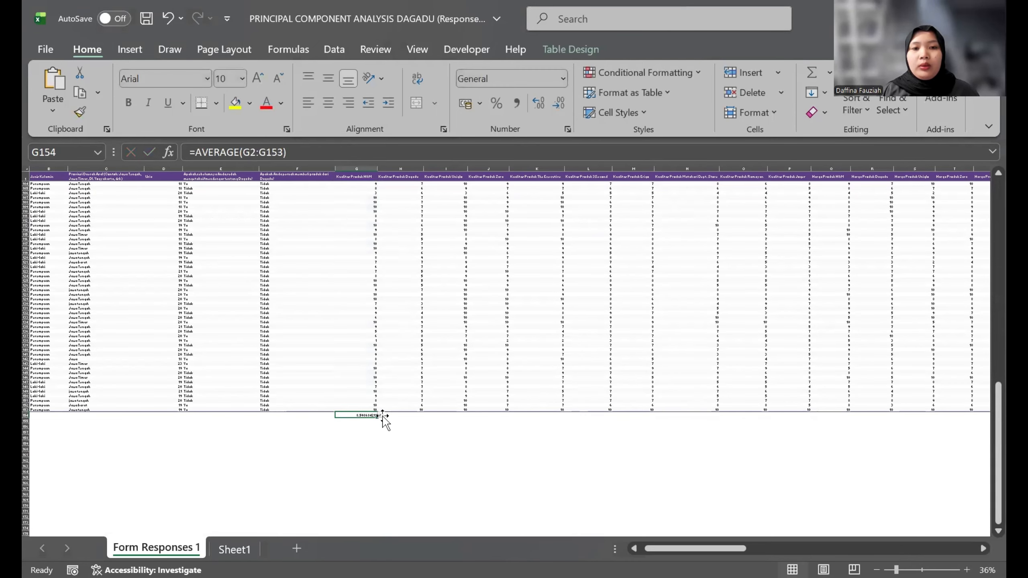
Step: Copy the average formula across row 154 from column G to the last brand reputation column
drag(377, 417, 983, 419)
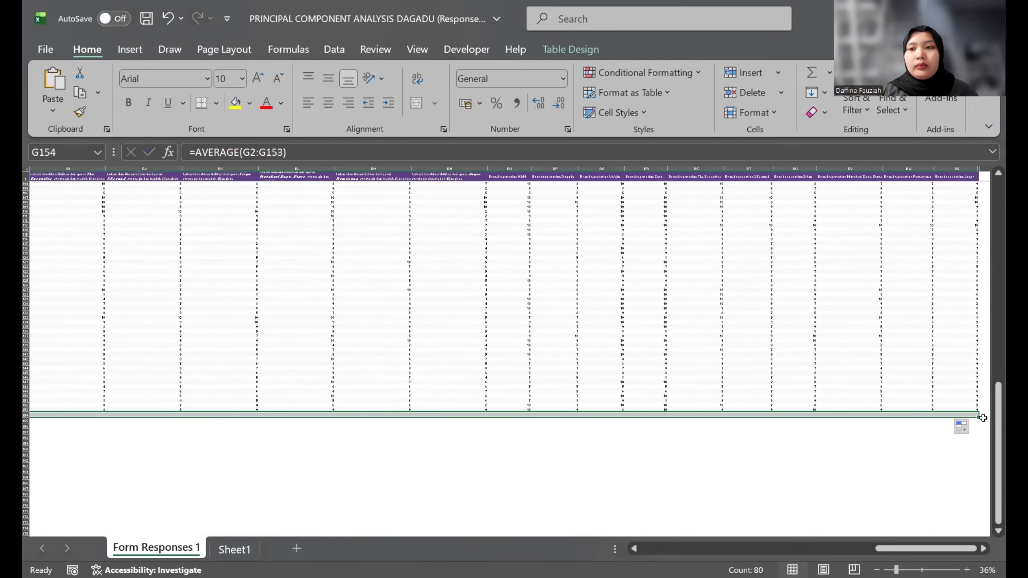
click(462, 499)
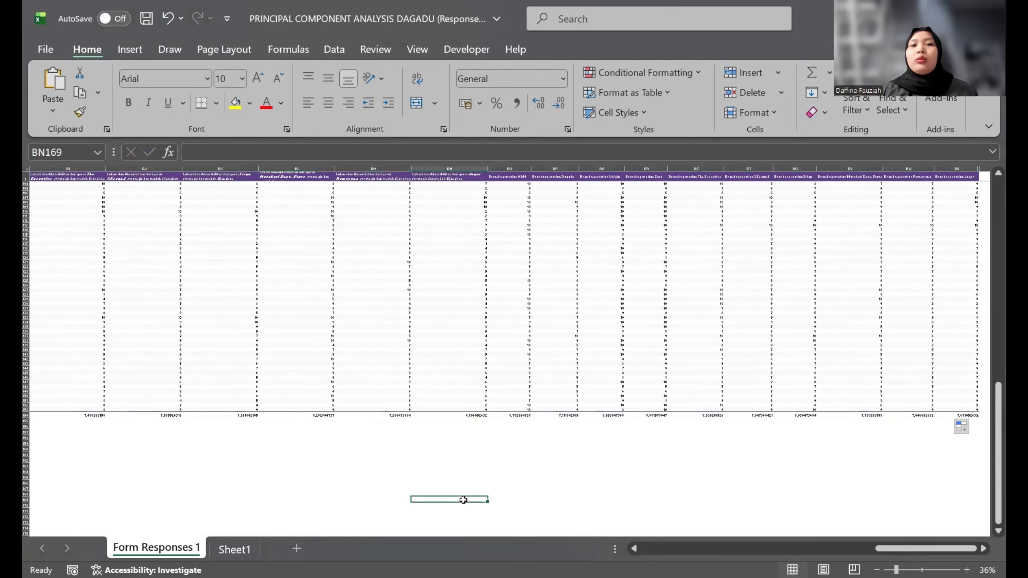
scroll(495, 371, up, 3)
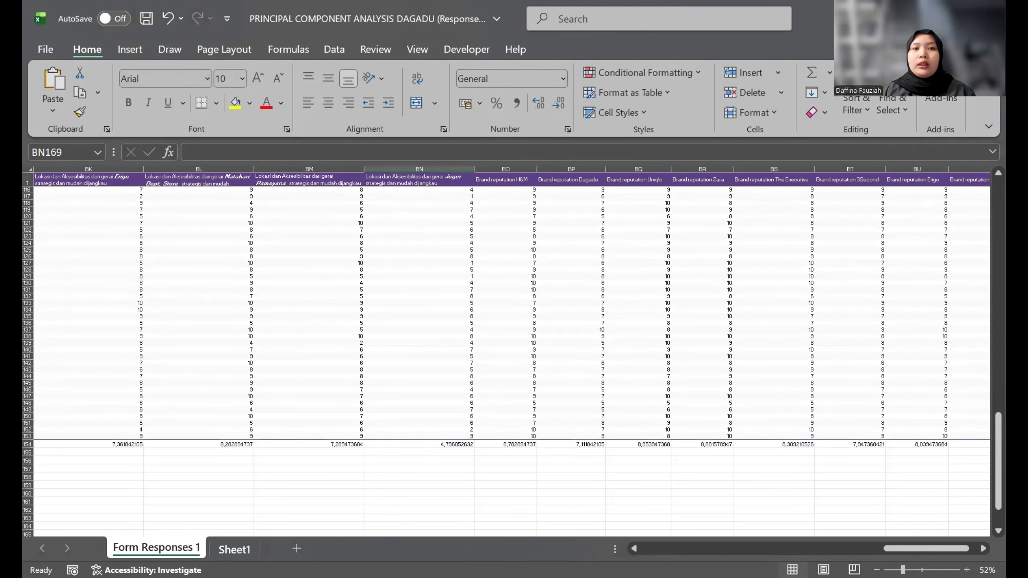
Step: Copy the brand names and criteria averages in B2:I11 of Sheet1 and paste them into the empty SPSS dataset from the first cell
click(235, 549)
click(321, 386)
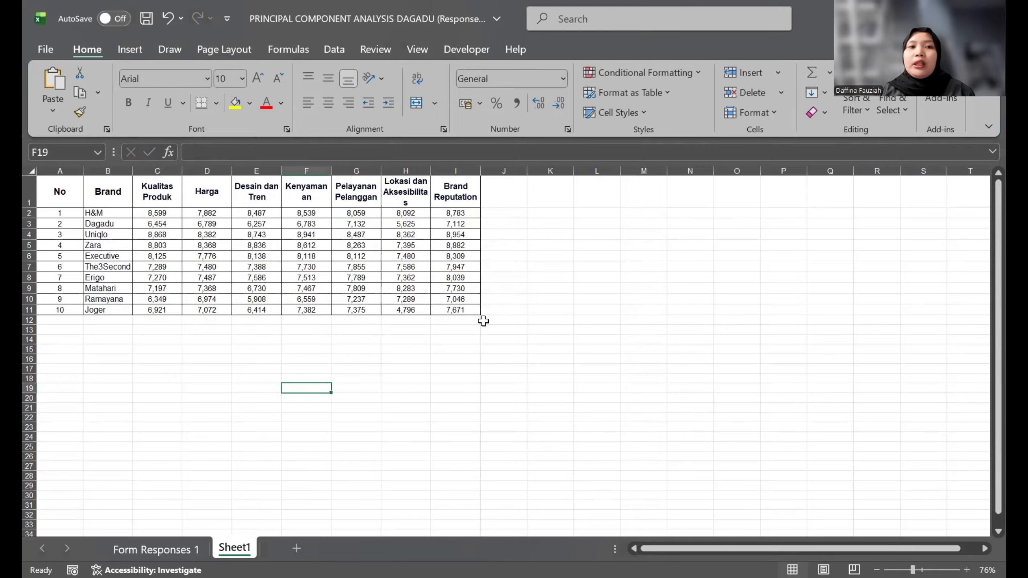
click(97, 213)
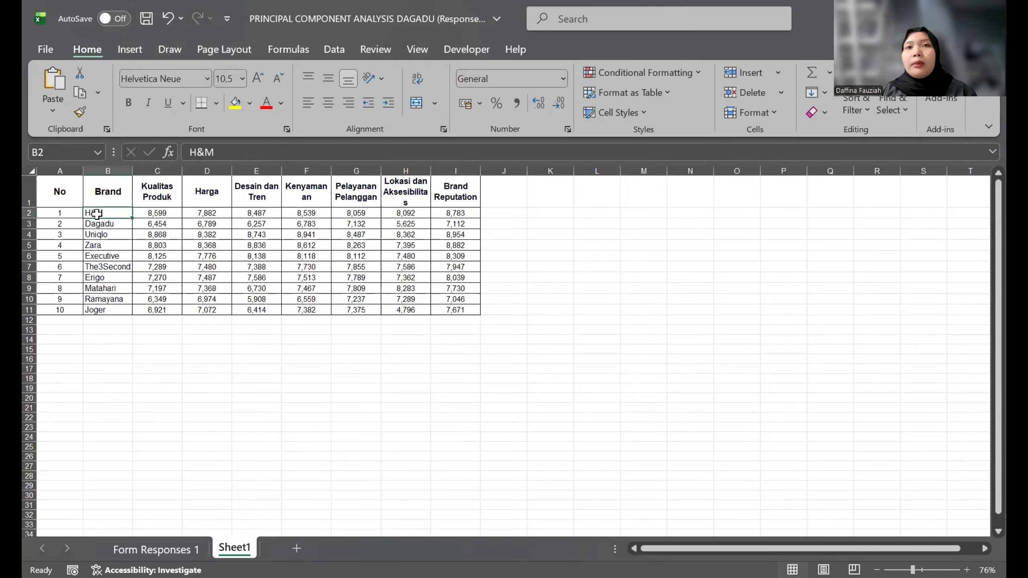
mouse_move(98, 213)
mouse_down()
mouse_move(454, 288)
mouse_move(460, 309)
mouse_up()
key(ctrl+c)
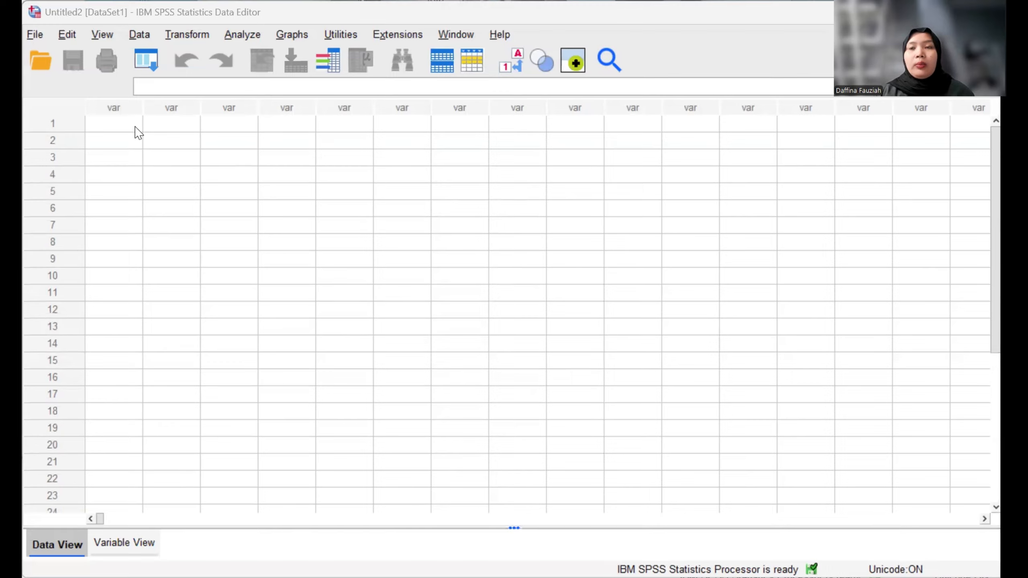
click(136, 129)
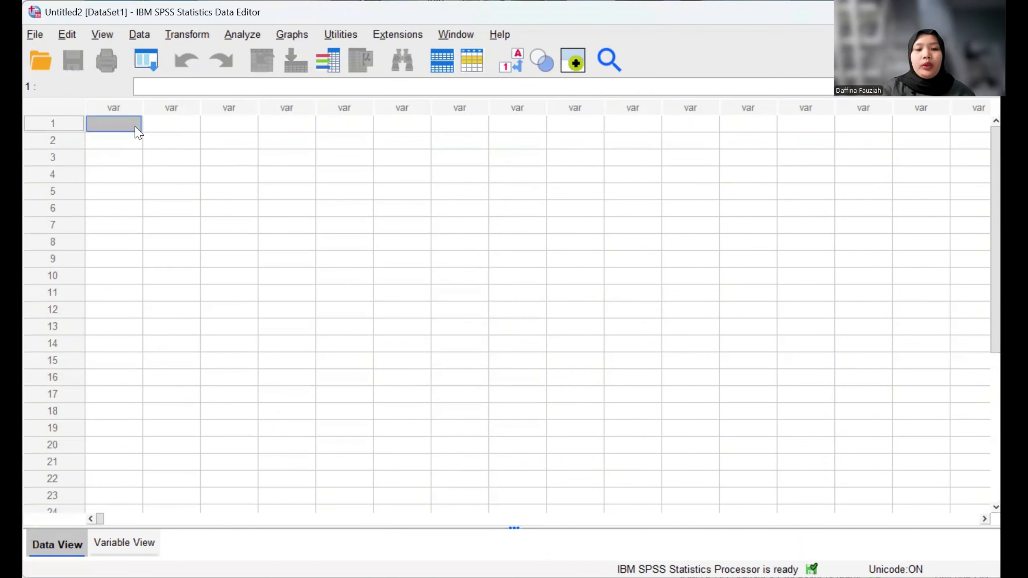
key(ctrl+v)
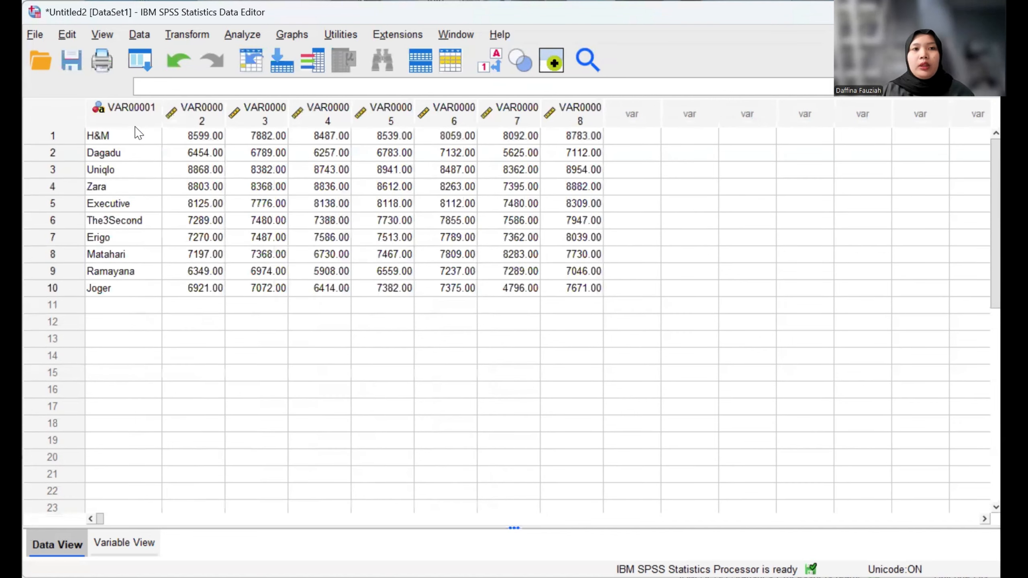
Step: Rename the first variable of the SPSS dataset "Brand"
click(129, 544)
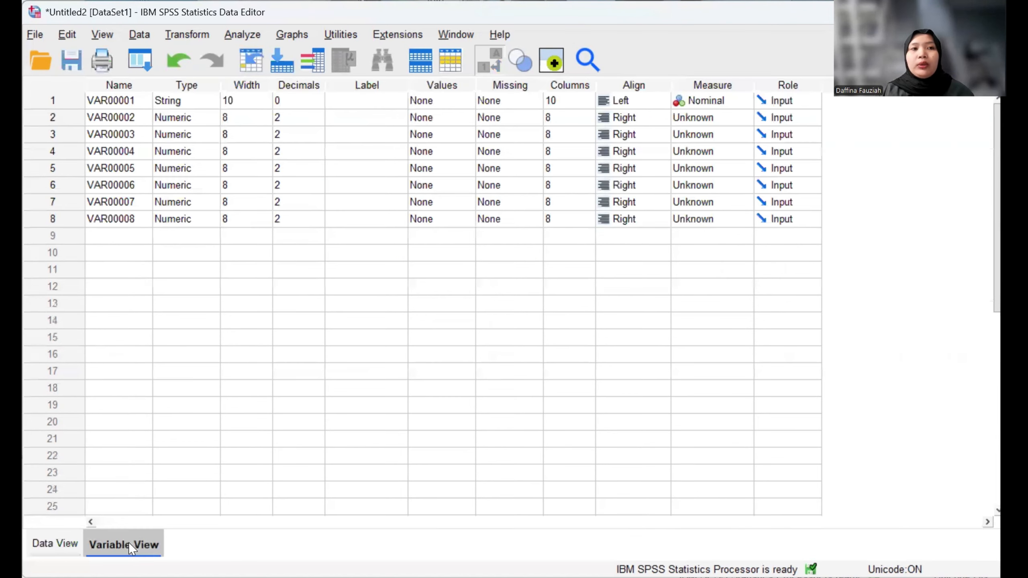
double_click(120, 99)
key(BackSpace)
text(B)
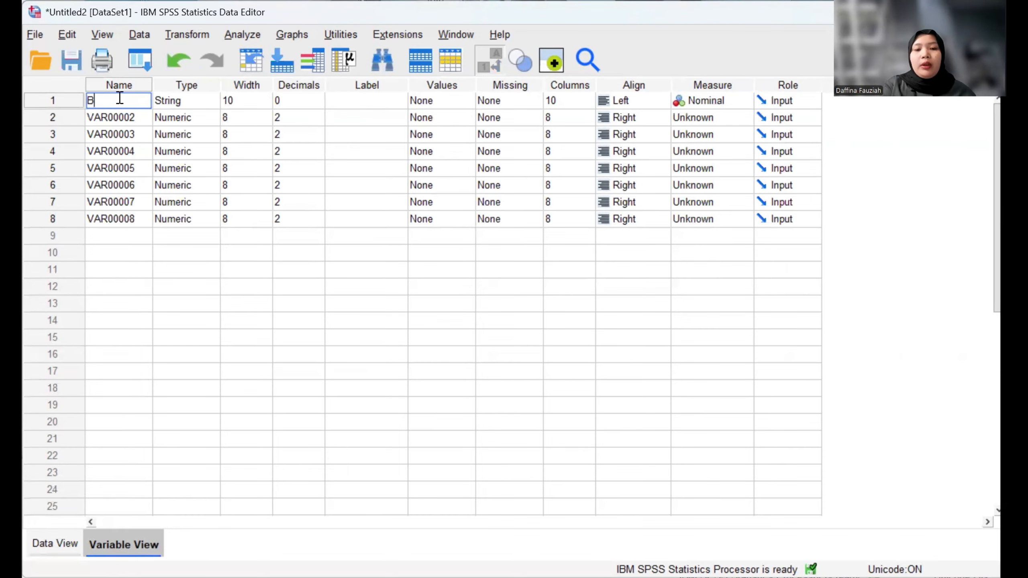
text(rand)
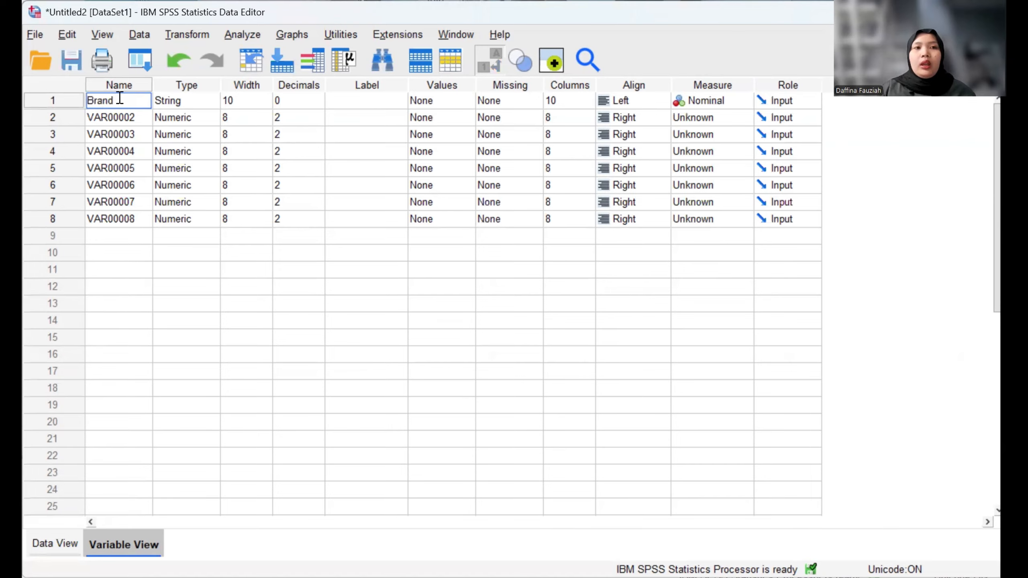
Step: Rename the second variable of the SPSS dataset "Kualitas_Produk"
double_click(129, 117)
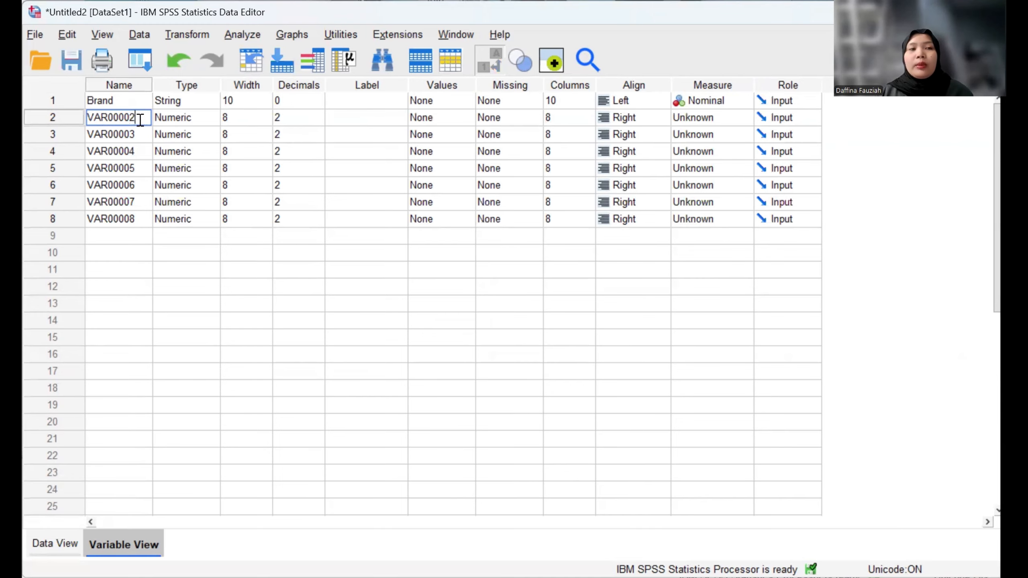
drag(139, 120, 87, 121)
key(BackSpace)
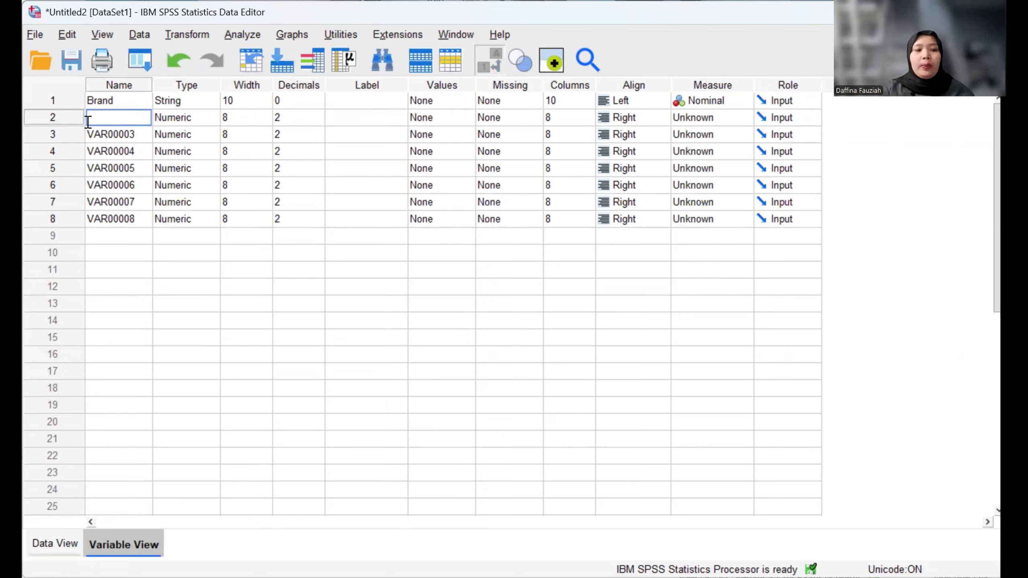
text(Kua)
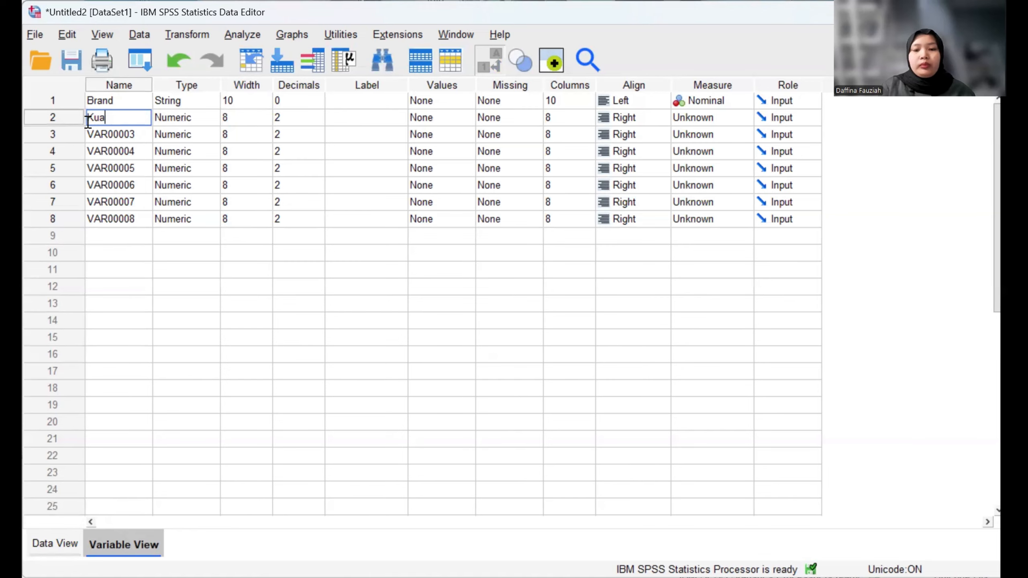
text(litas)
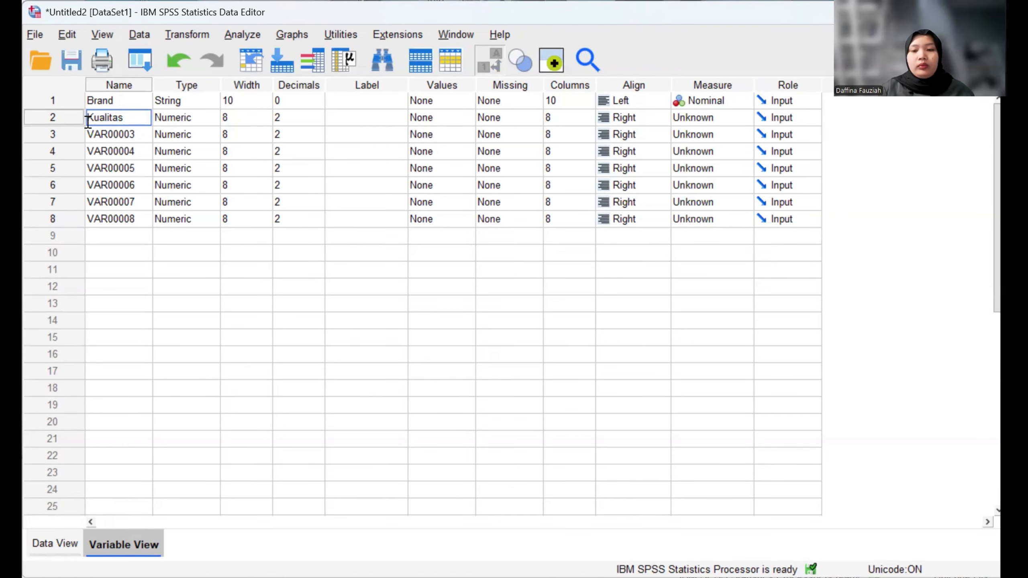
text(_Produk)
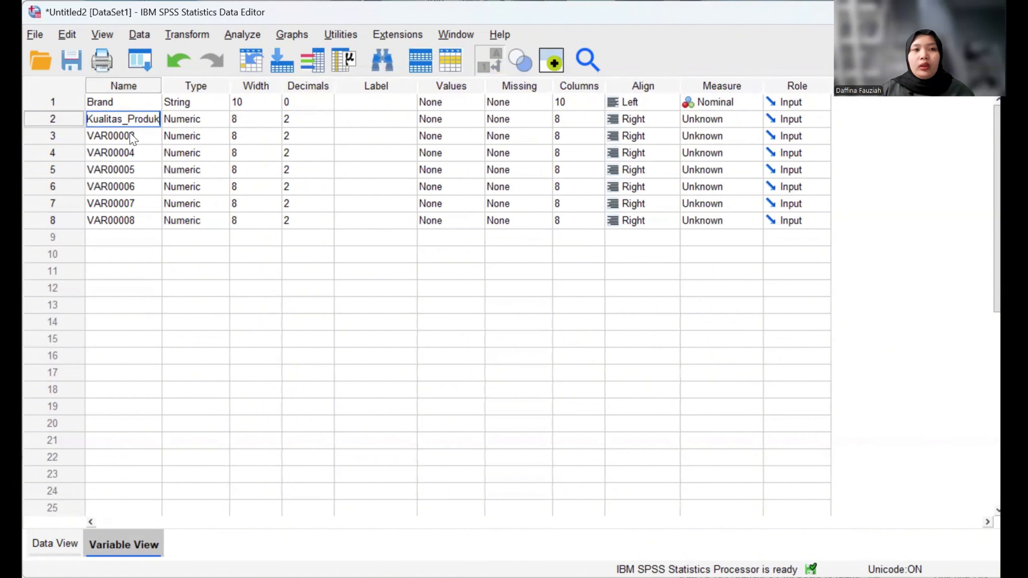
Step: Rename the third variable "Harga" and the fourth variable "Desain"
click(131, 135)
key(BackSpace)
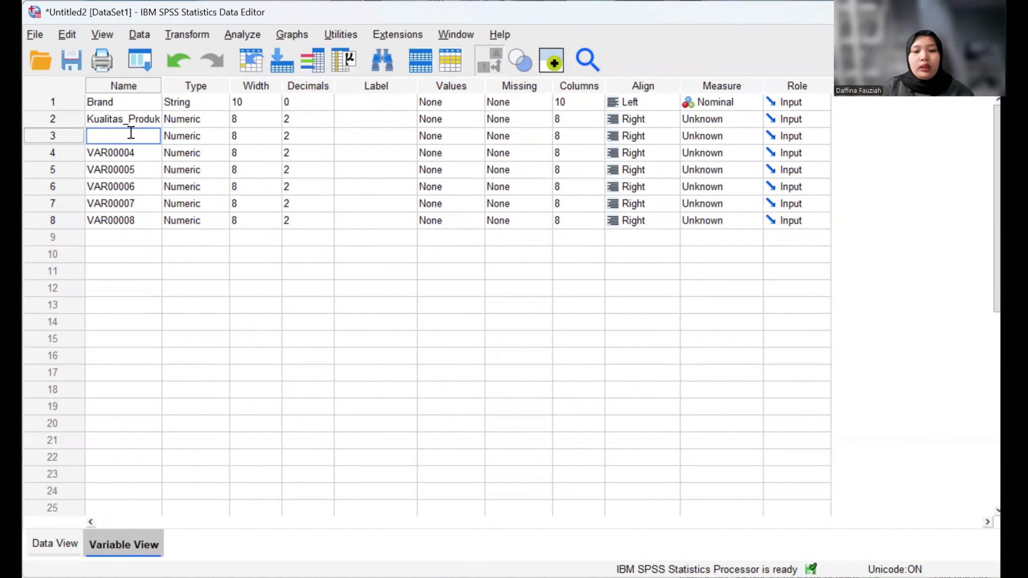
text(Harga)
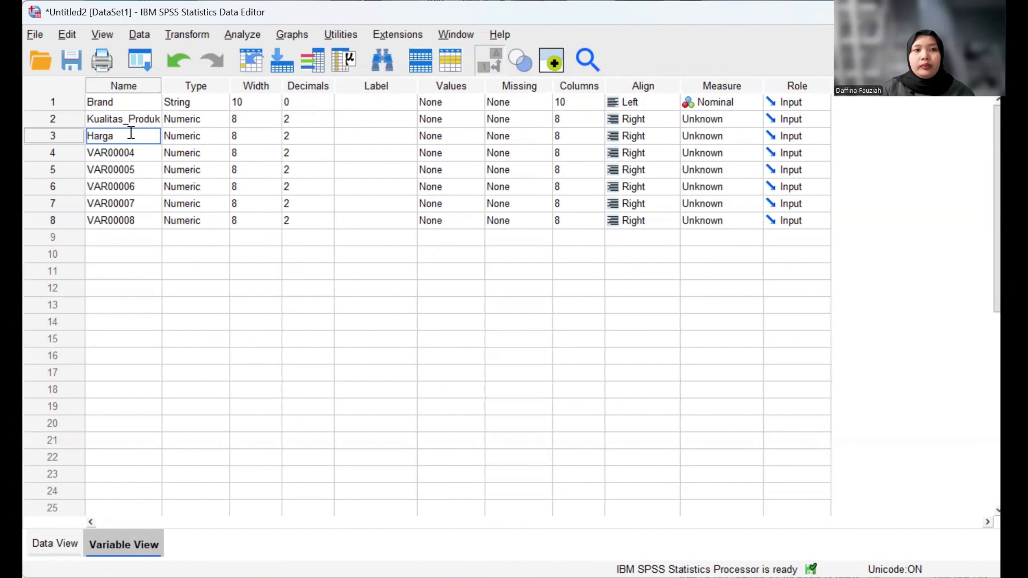
click(135, 151)
key(BackSpace)
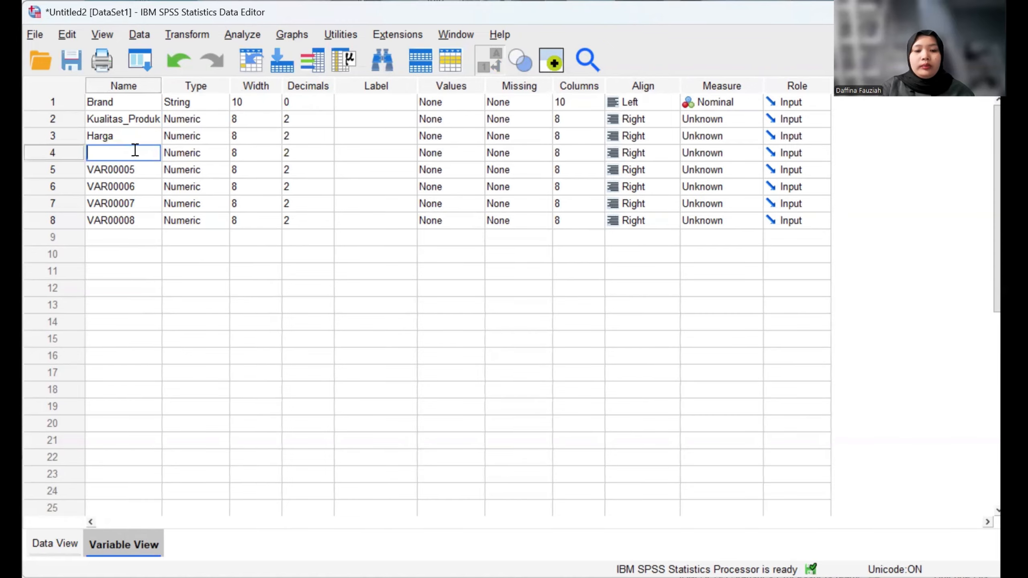
text(Desa)
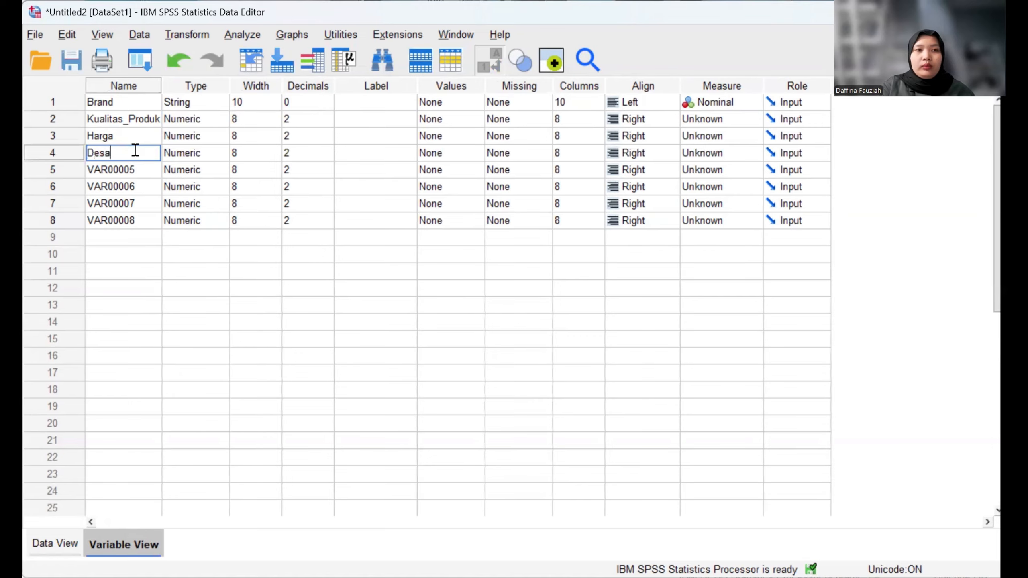
text(in)
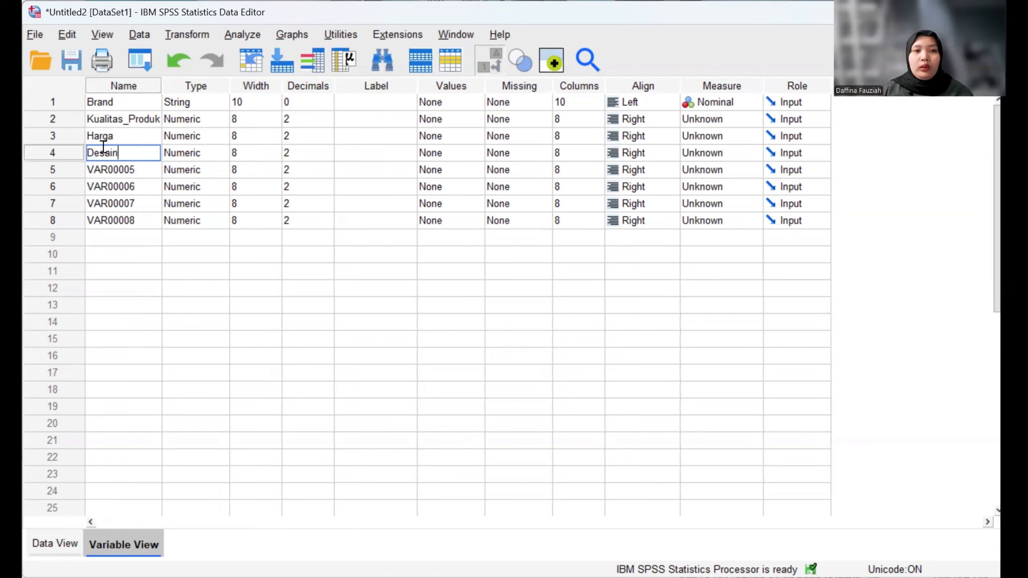
Step: Rename the fifth variable "Kenyamanan"
double_click(137, 174)
key(BackSpace)
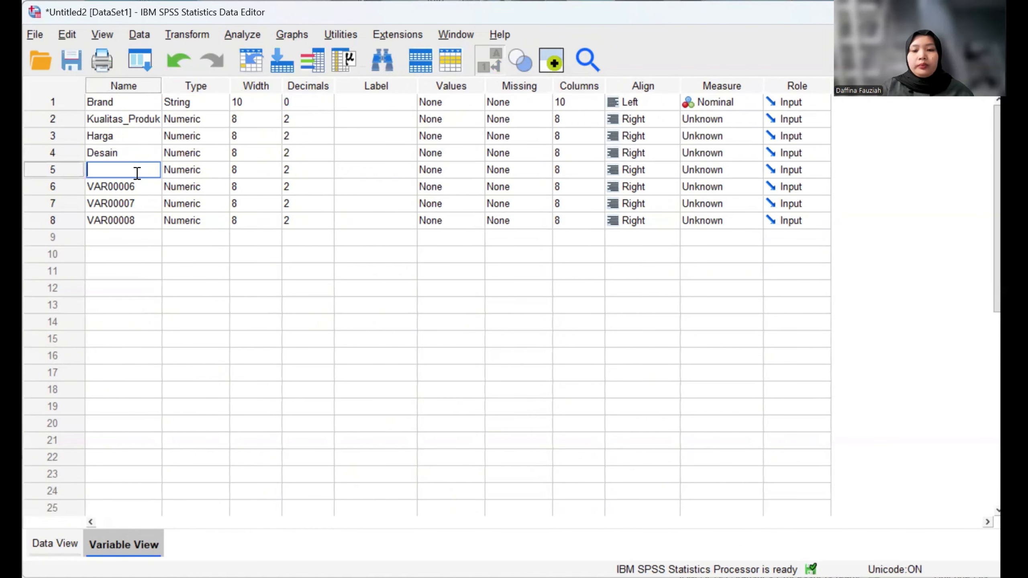
text(Ken)
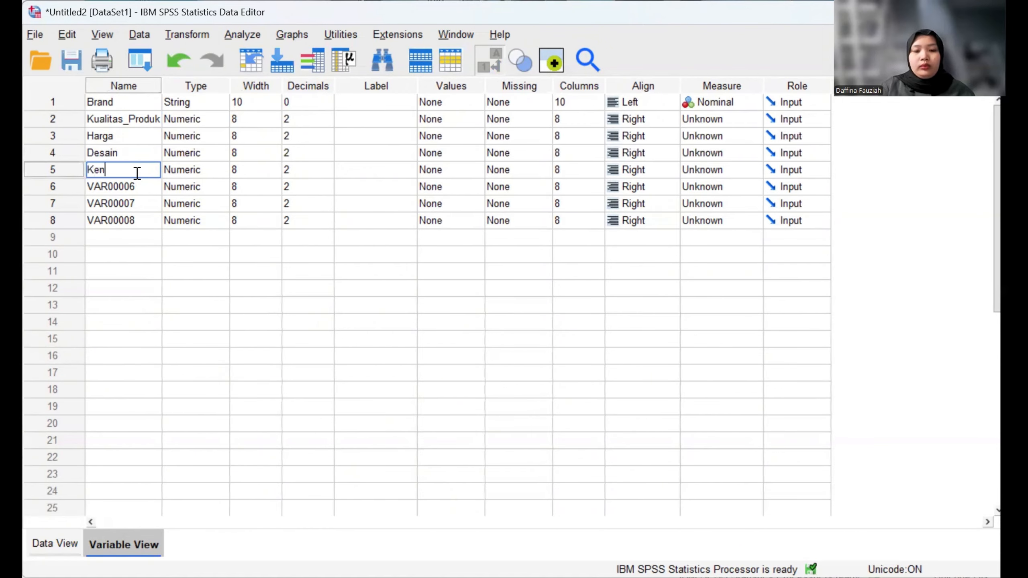
text(yamanan)
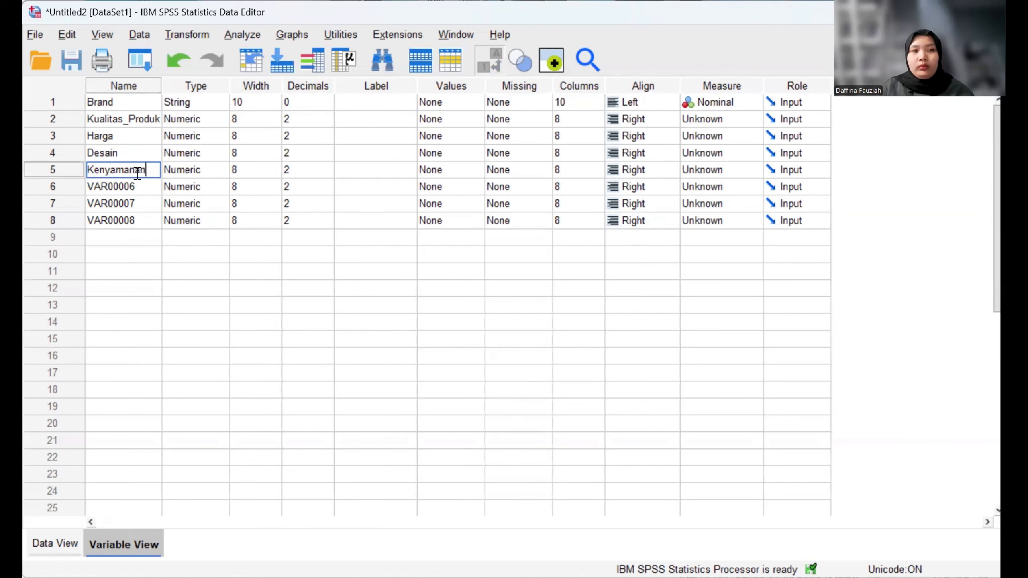
Step: Rename the sixth variable "Pelayanan_Pelanggan"
click(138, 183)
key(BackSpace)
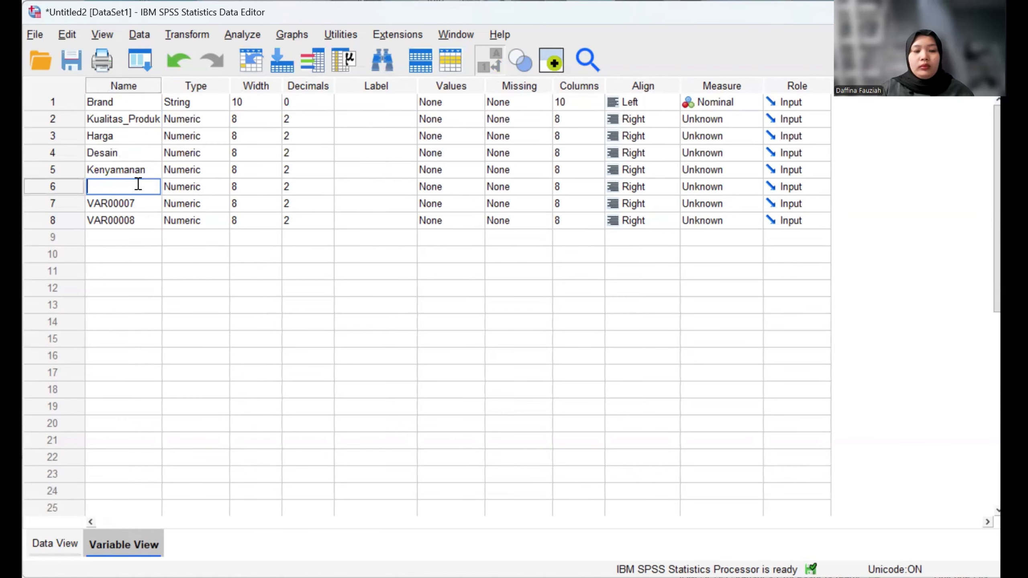
text(P)
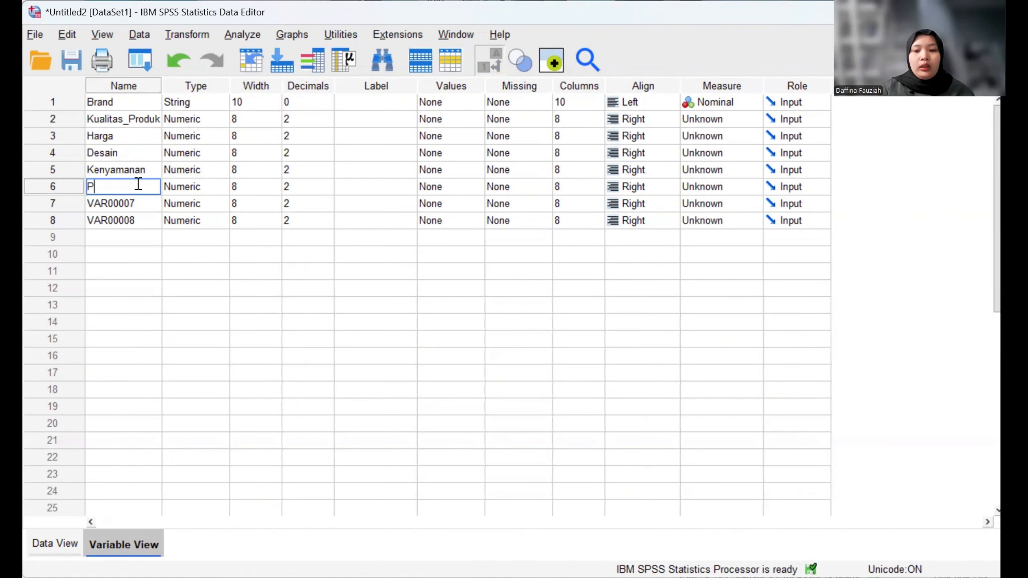
text(elayanan)
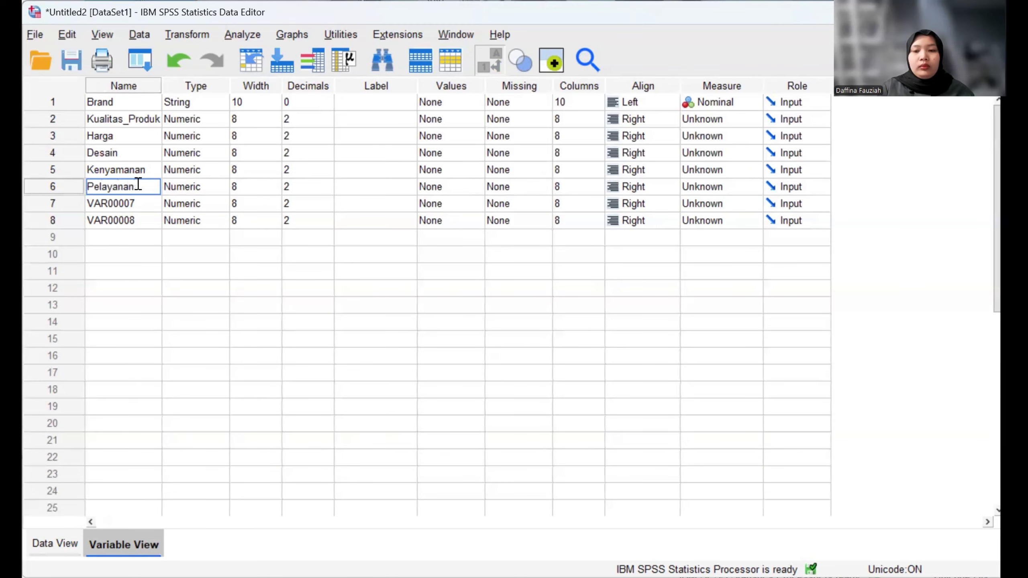
text(_Pe)
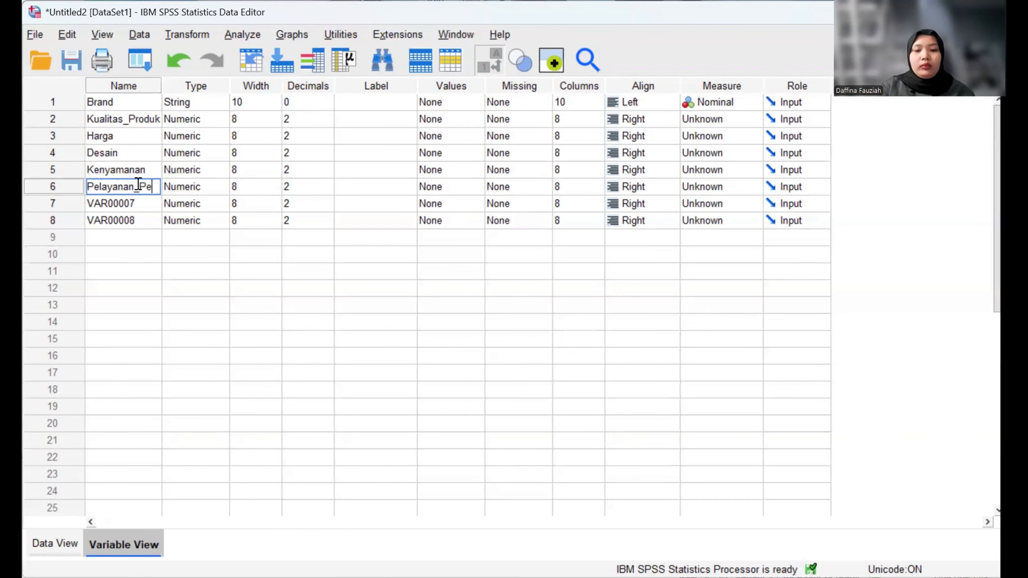
text(langgan)
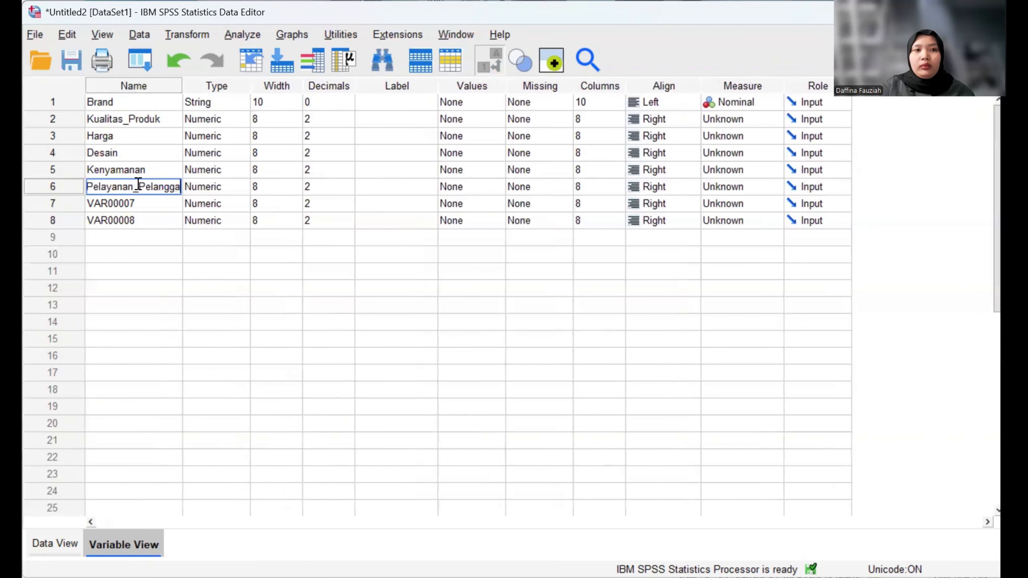
Step: Rename the seventh variable "Lokasi" and the eighth variable "Brand_Reputation"
click(138, 202)
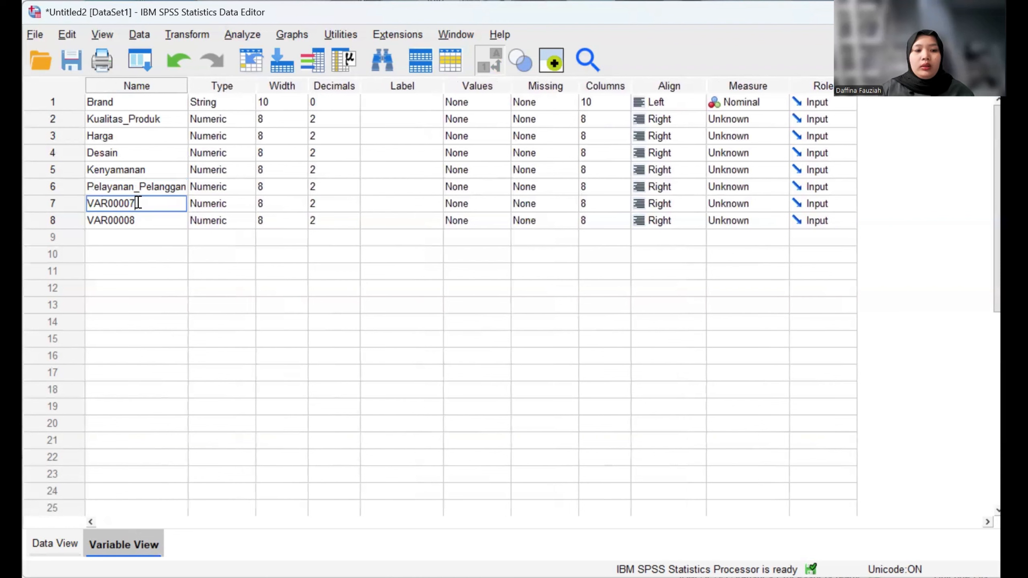
key(BackSpace)
text(Lokasi)
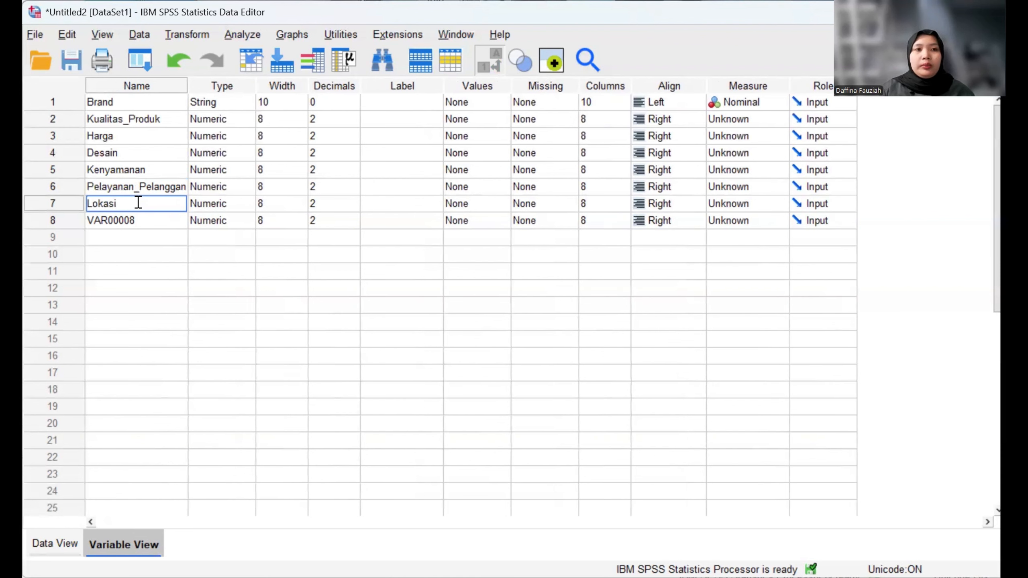
click(139, 219)
key(BackSpace)
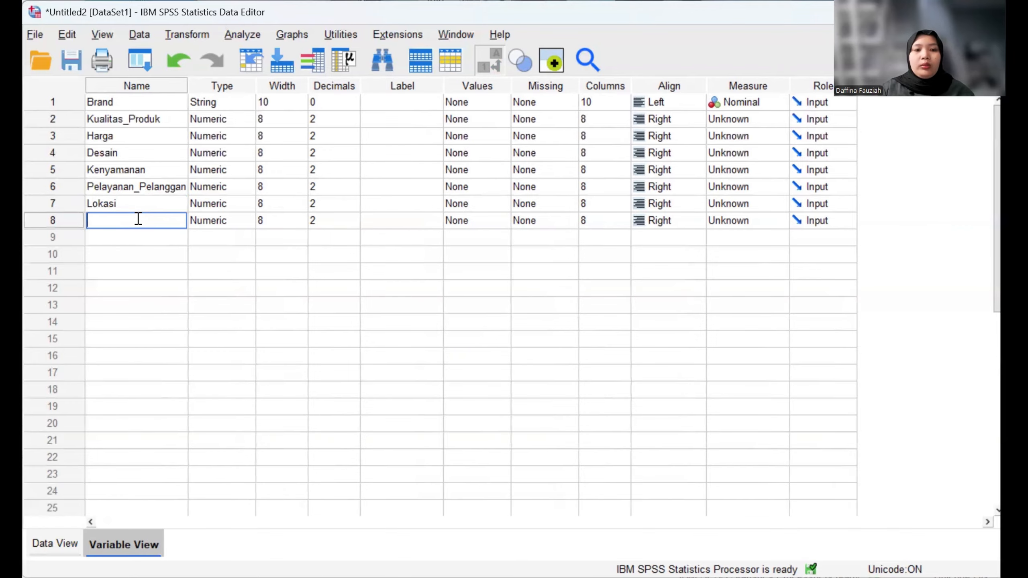
text(Brand)
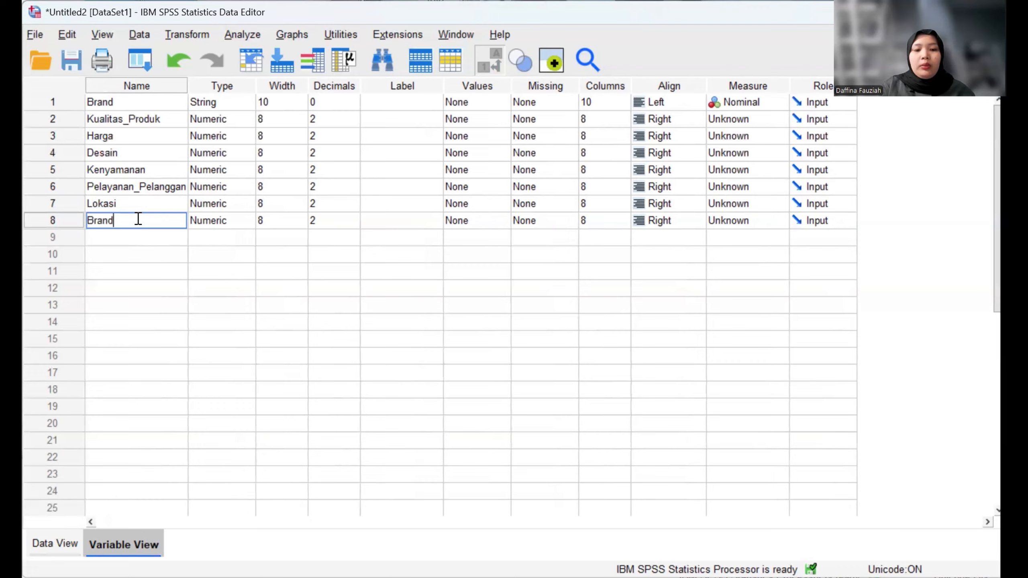
text(_Rep)
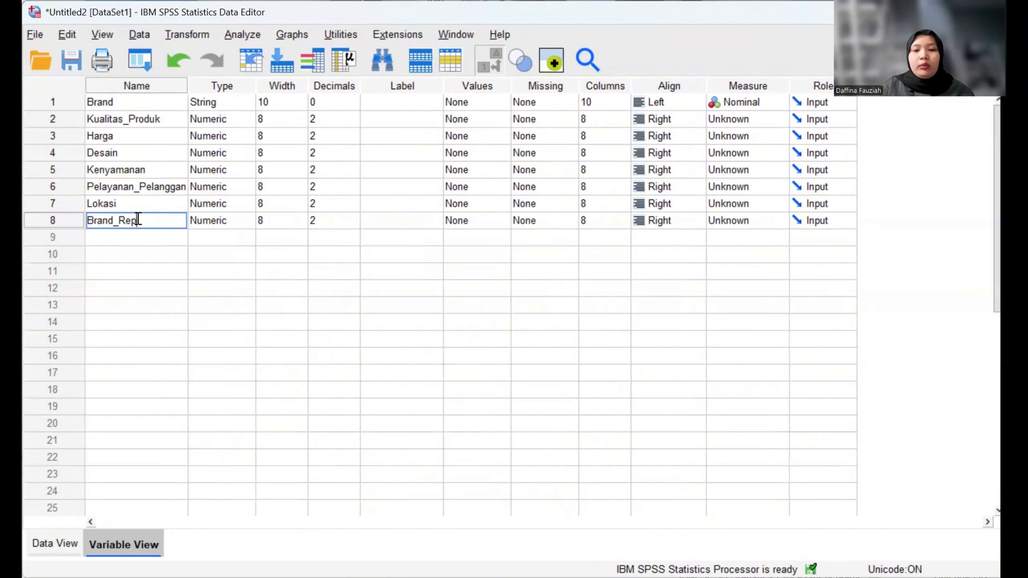
text(utatio )
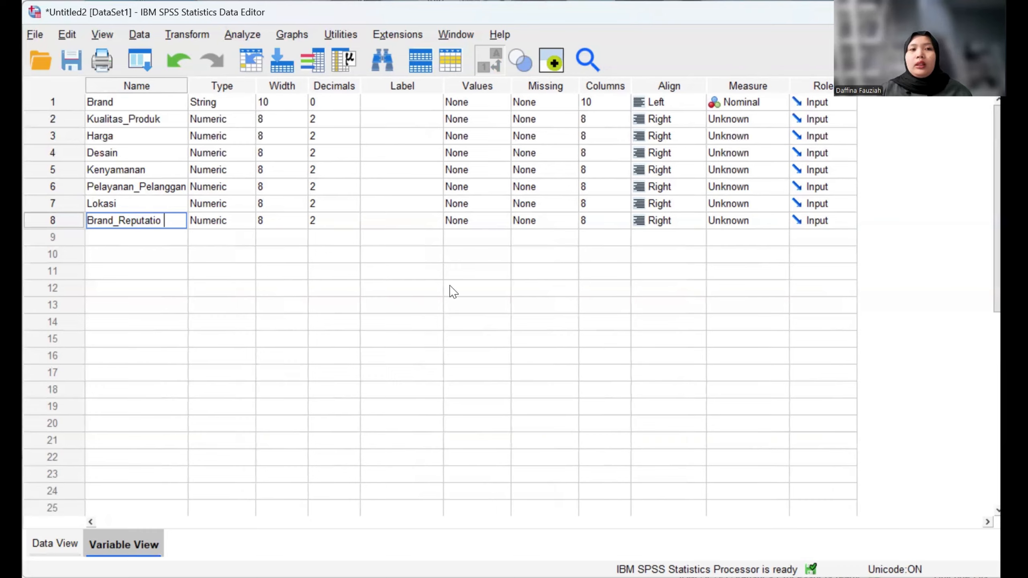
text(n)
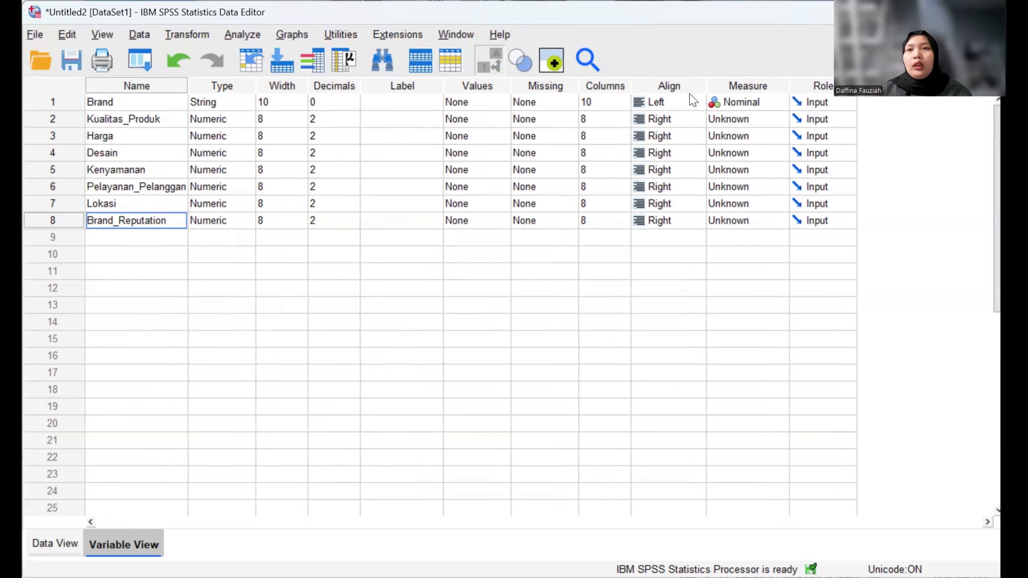
Step: Set the measurement level of all seven numeric variables, from Kualitas_Produk to Brand_Reputation, to Scale
click(736, 119)
click(738, 134)
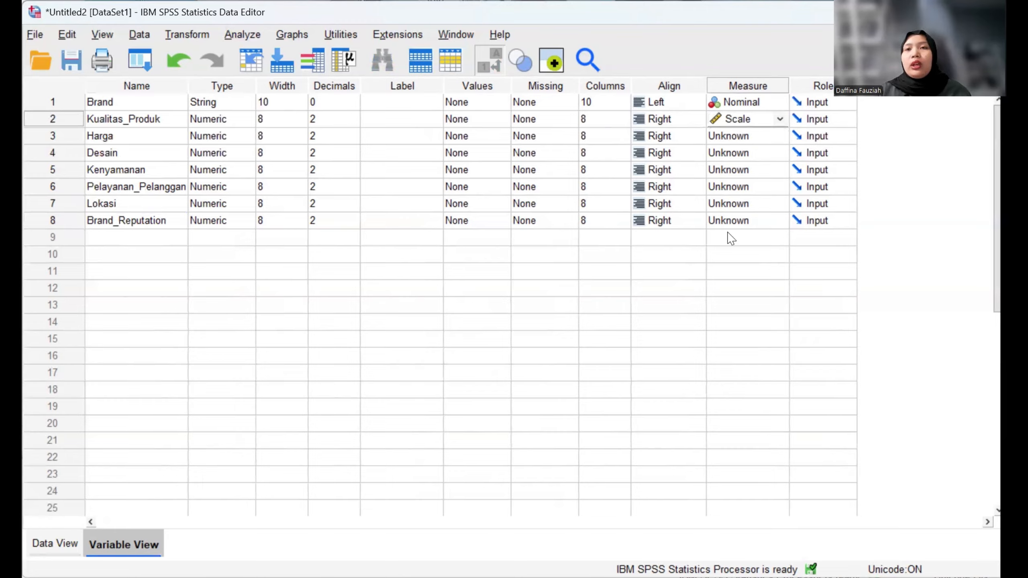
click(729, 137)
click(738, 154)
click(737, 154)
click(739, 155)
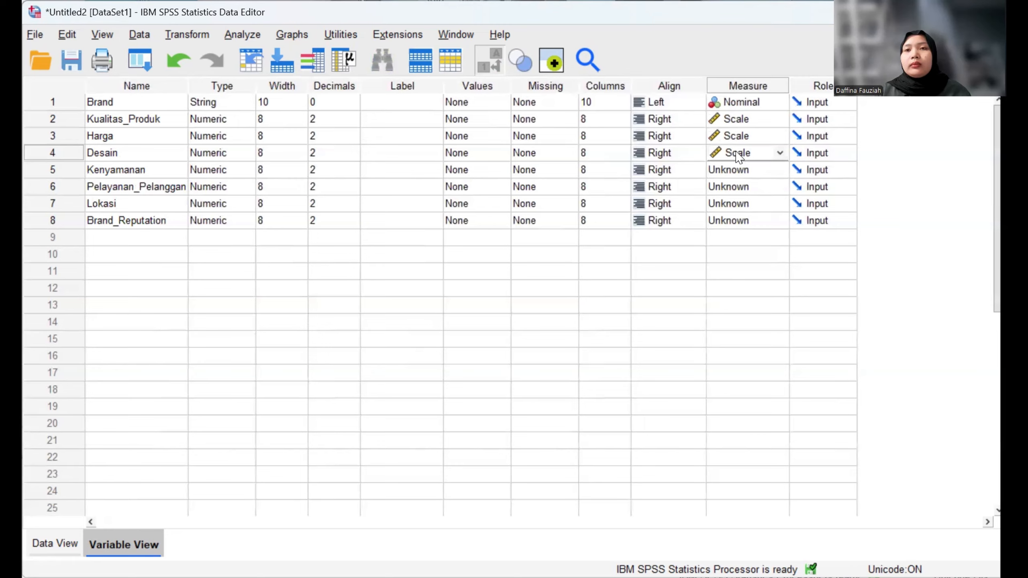
click(748, 172)
click(747, 173)
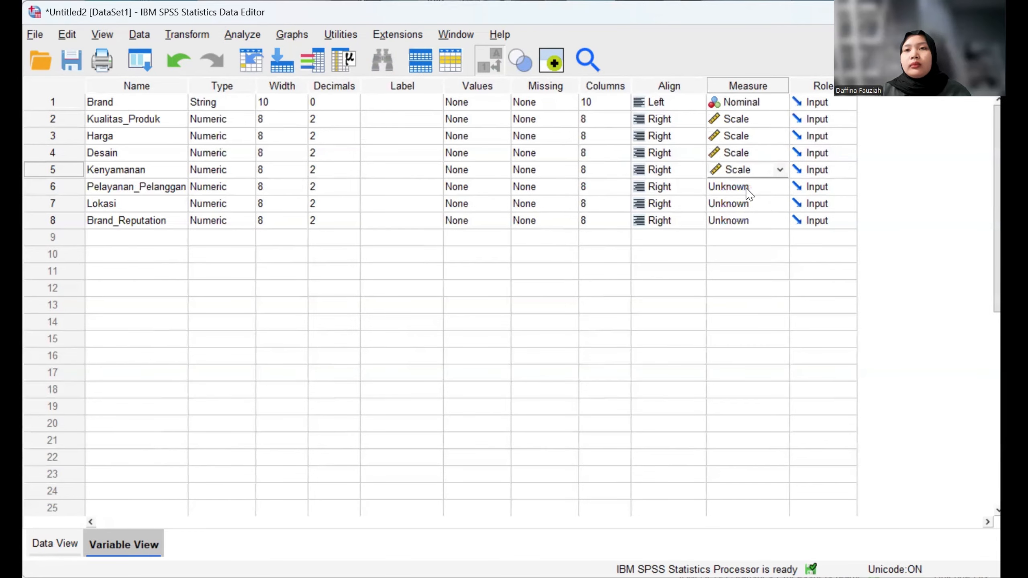
click(749, 189)
click(749, 189)
click(748, 206)
click(749, 221)
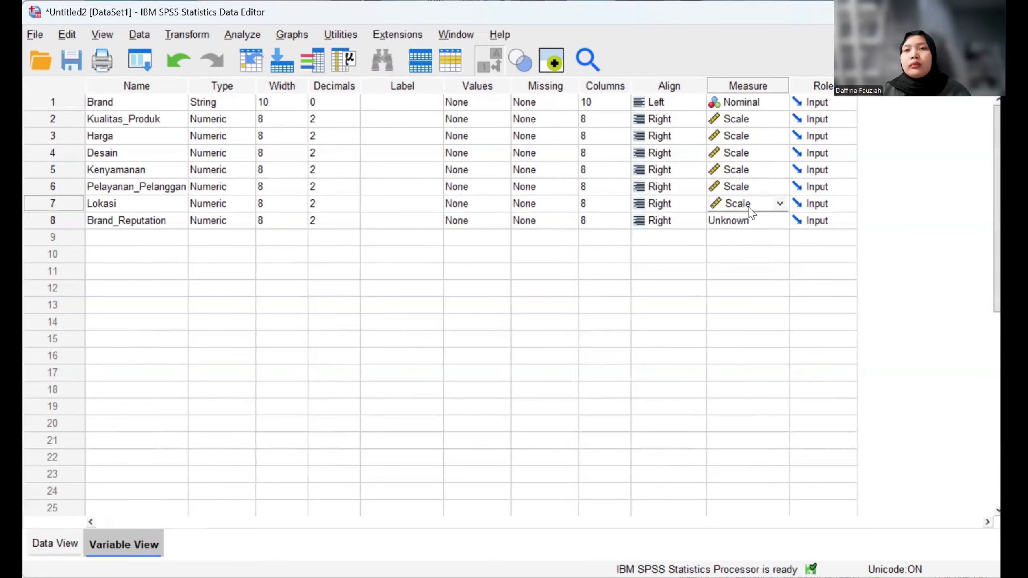
click(748, 219)
click(748, 221)
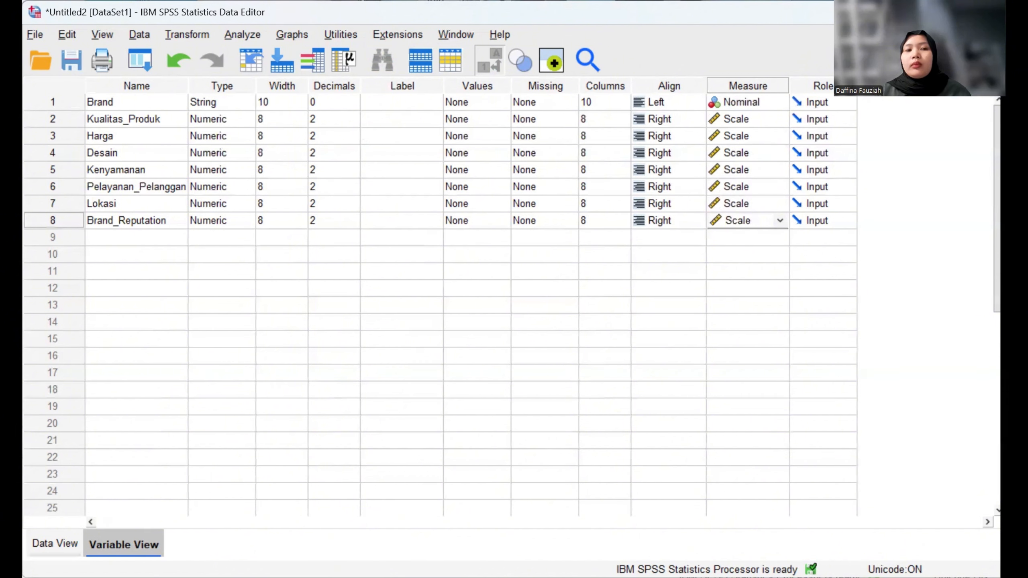
Step: Start a Factor analysis from the data and include all seven numeric variables, Kualitas_Produk through Brand_Reputation, leaving out Brand
click(55, 544)
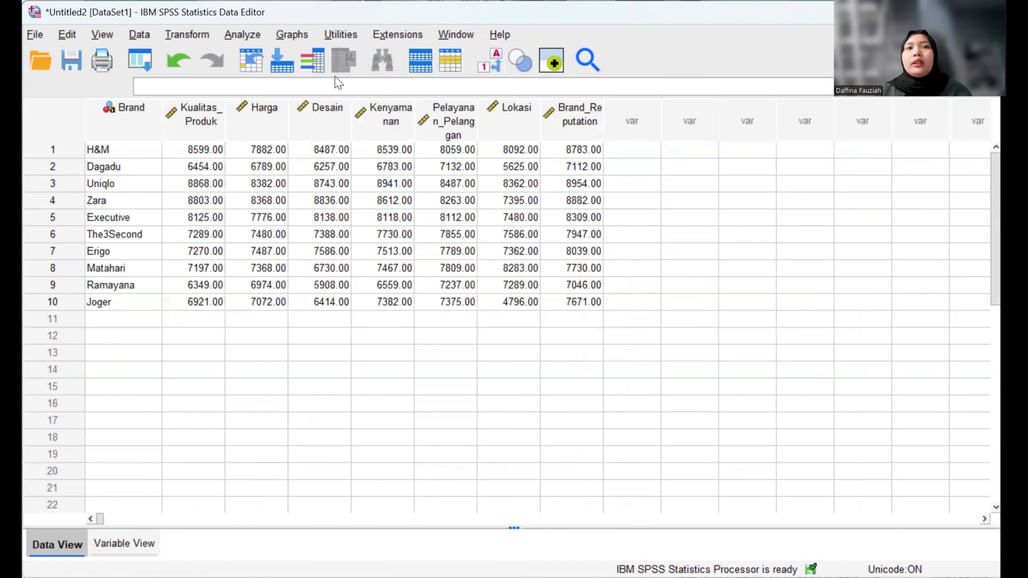
click(248, 36)
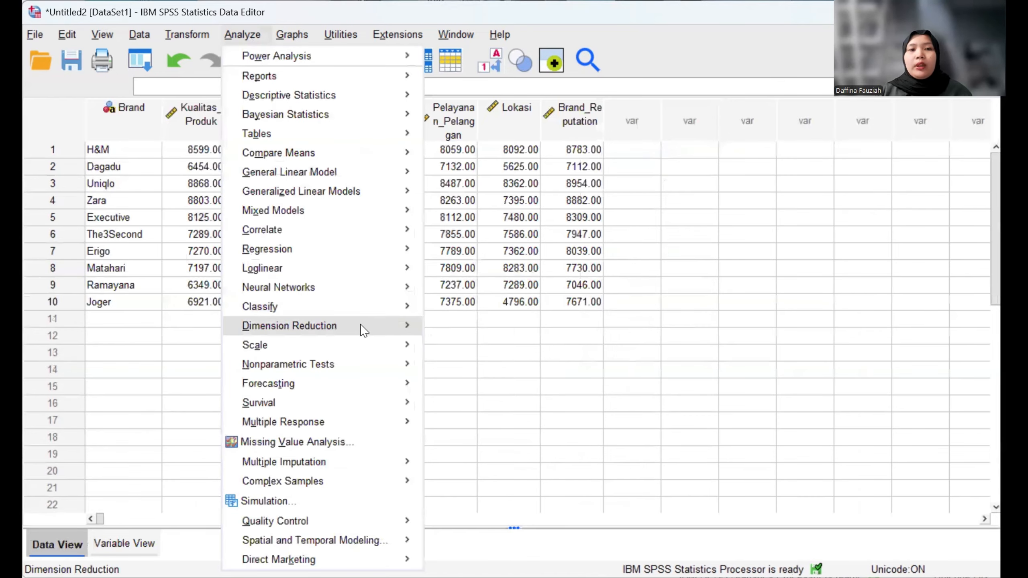
mouse_move(364, 330)
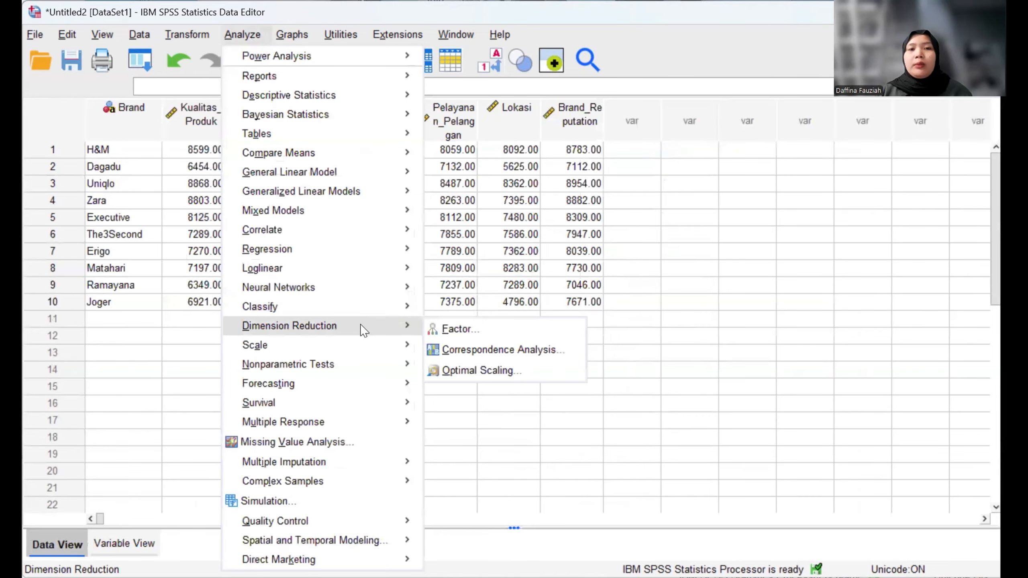
click(481, 335)
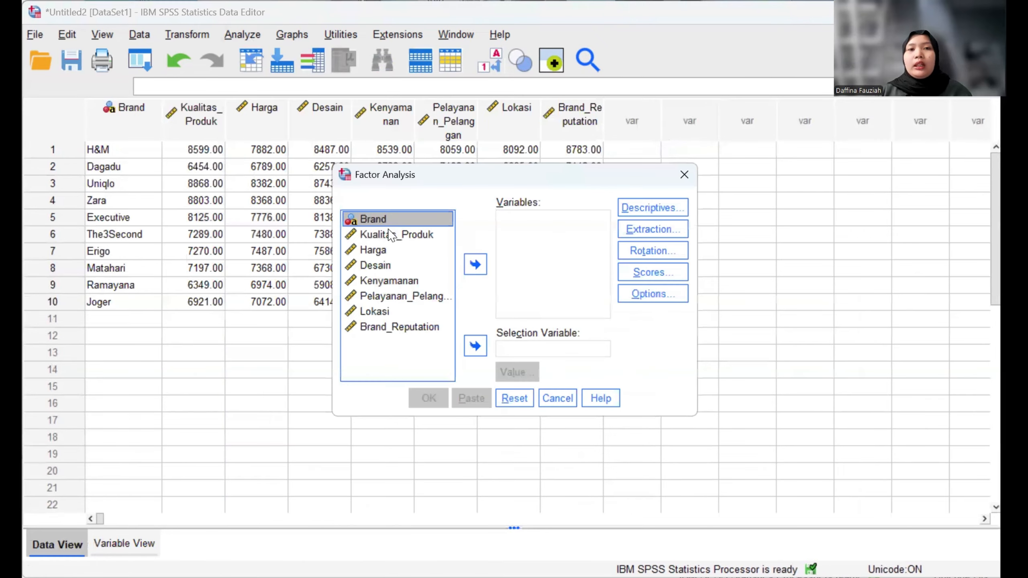
click(392, 236)
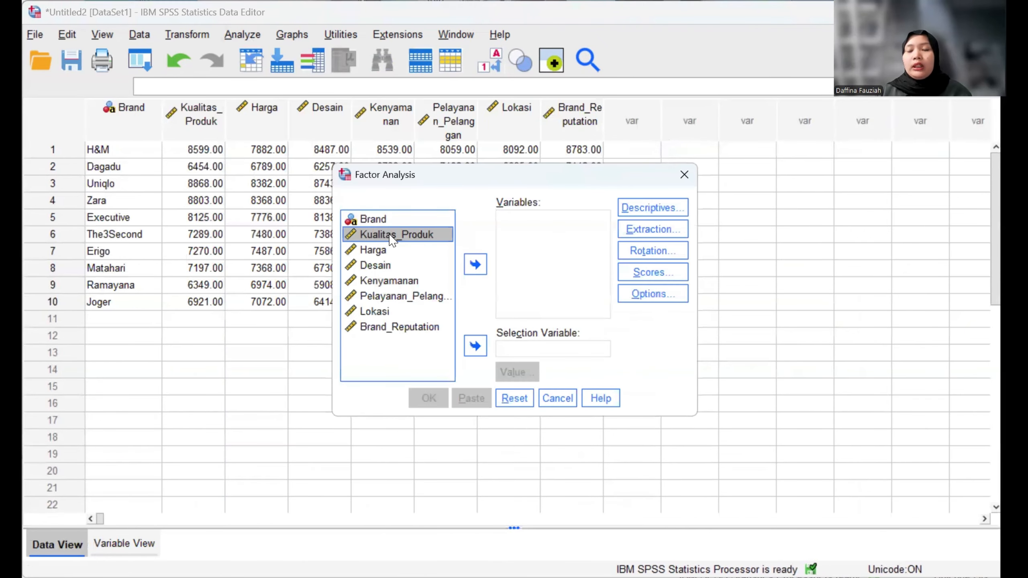
key(shift+Down)
key(shift+Down)
key(shift+Down)
key(shift+Down)
key(shift+Down)
key(shift+Down)
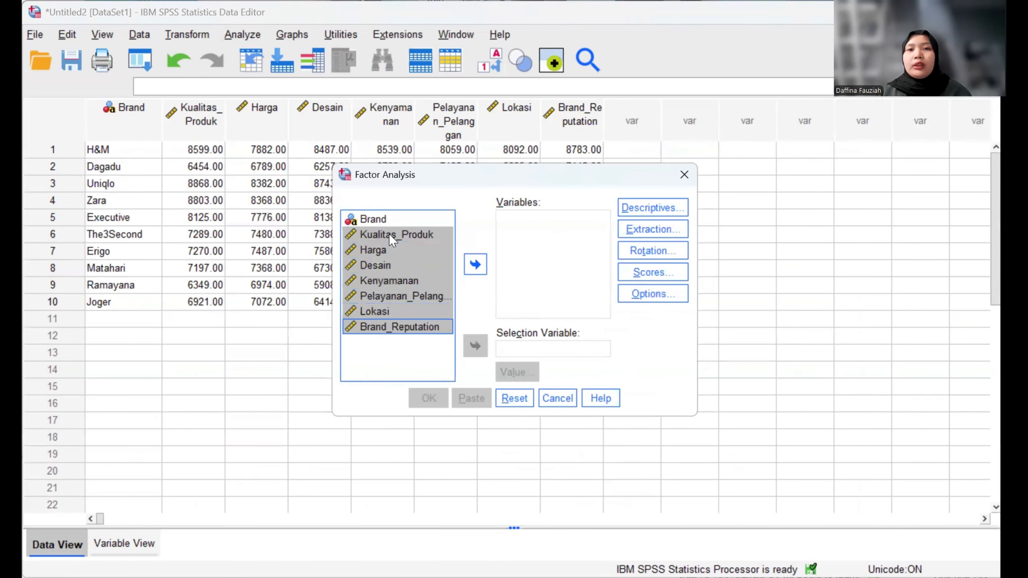
click(475, 264)
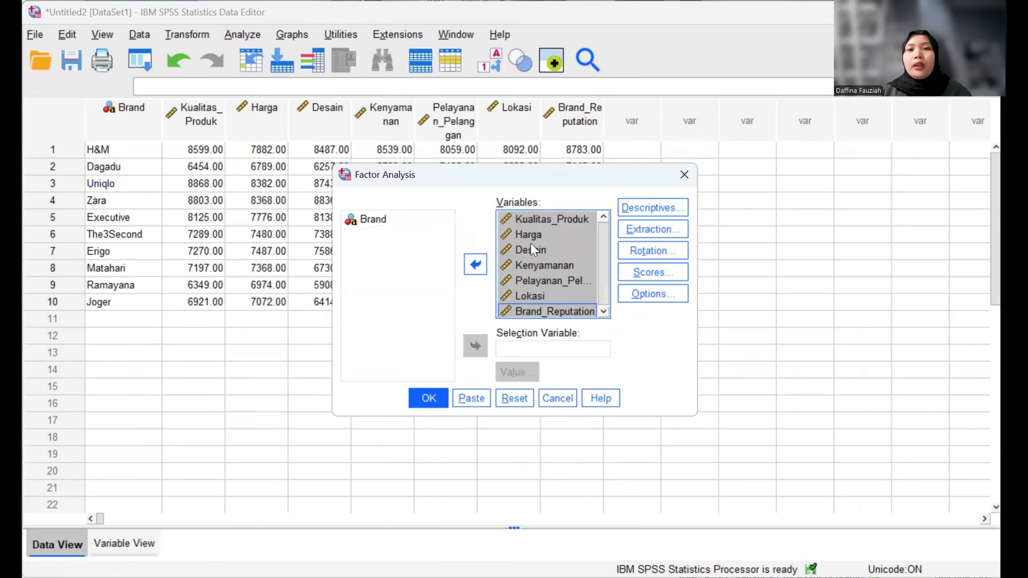
Step: Include the correlation matrix coefficients and significance levels in the factor analysis descriptives
click(656, 215)
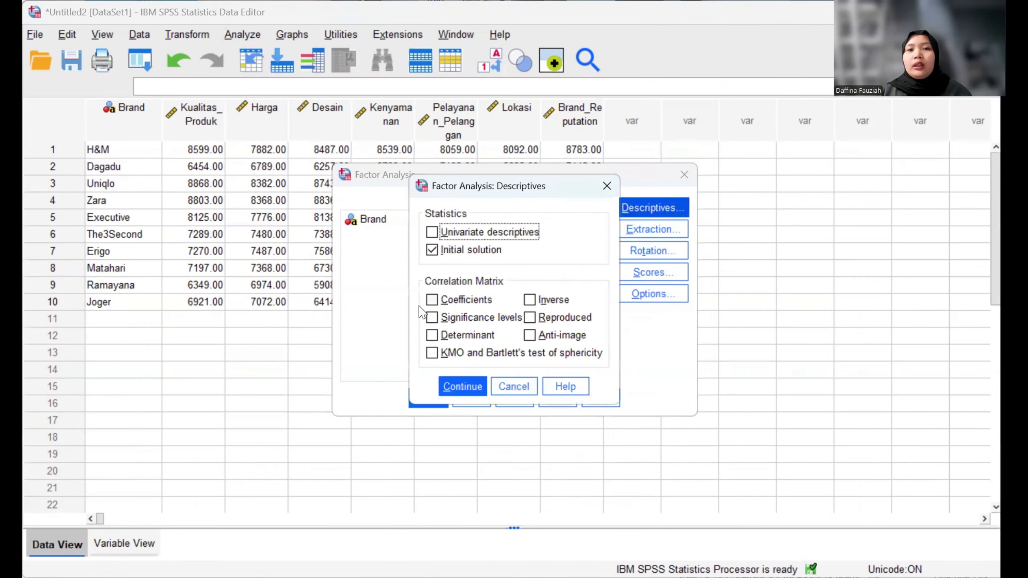
click(432, 300)
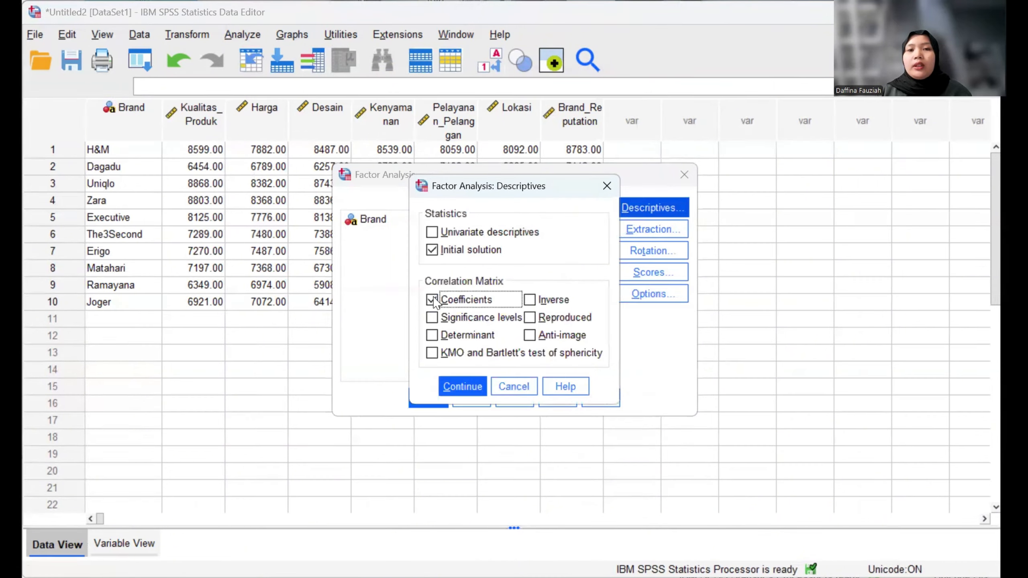
click(432, 318)
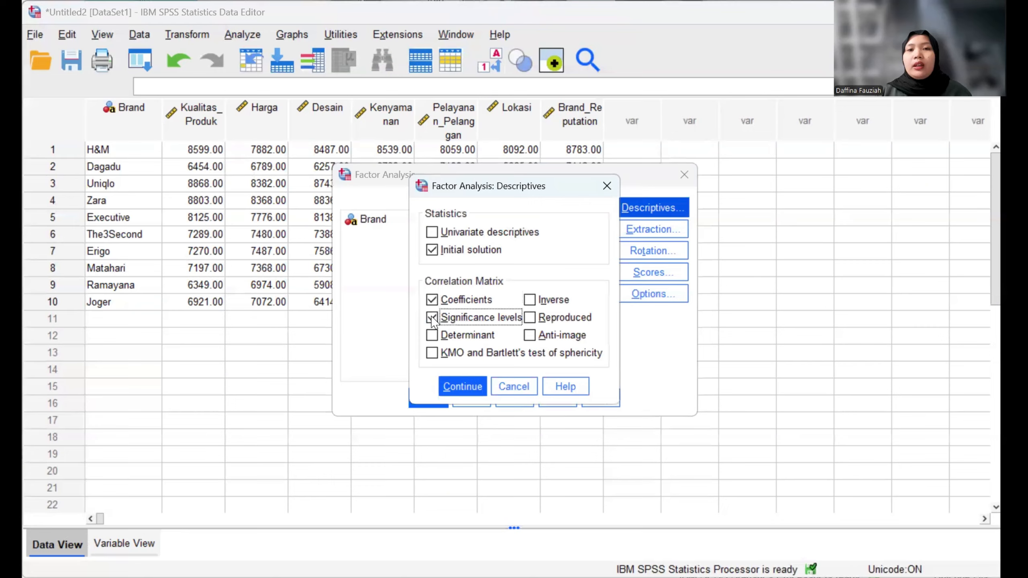
click(470, 393)
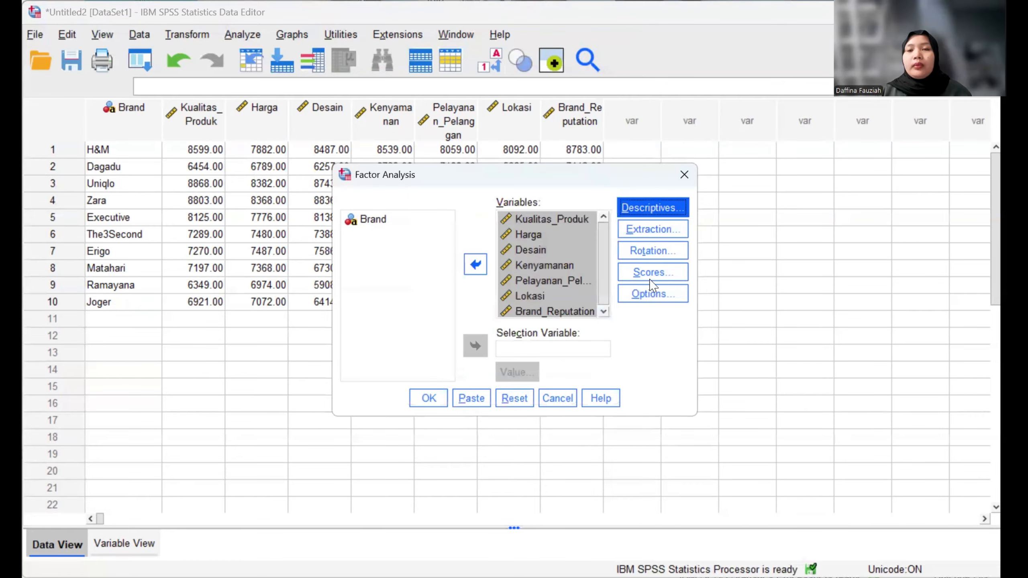
Step: Set the principal components extraction to display a scree plot and extract factors with eigenvalues greater than 0.5
click(637, 237)
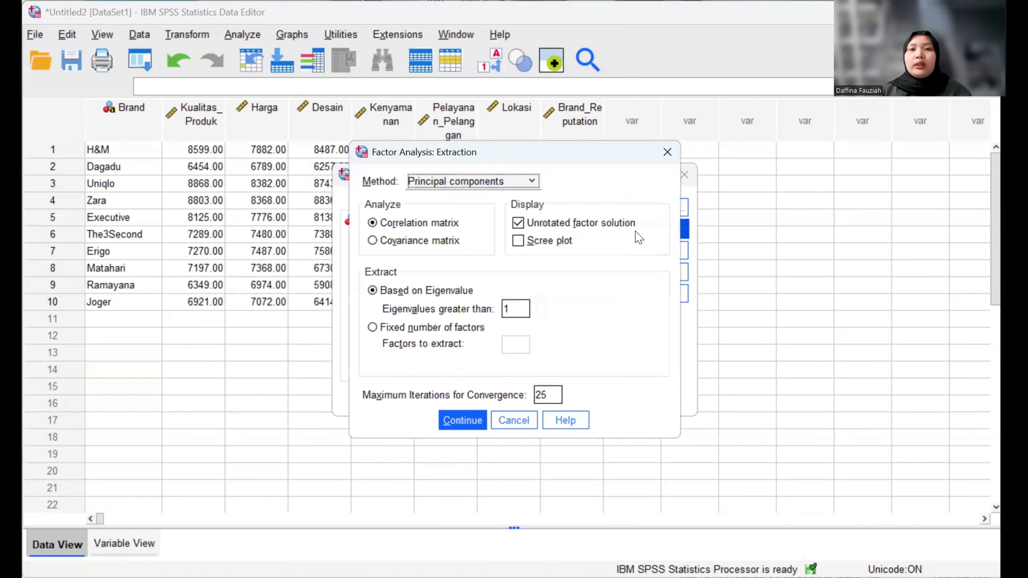
click(526, 241)
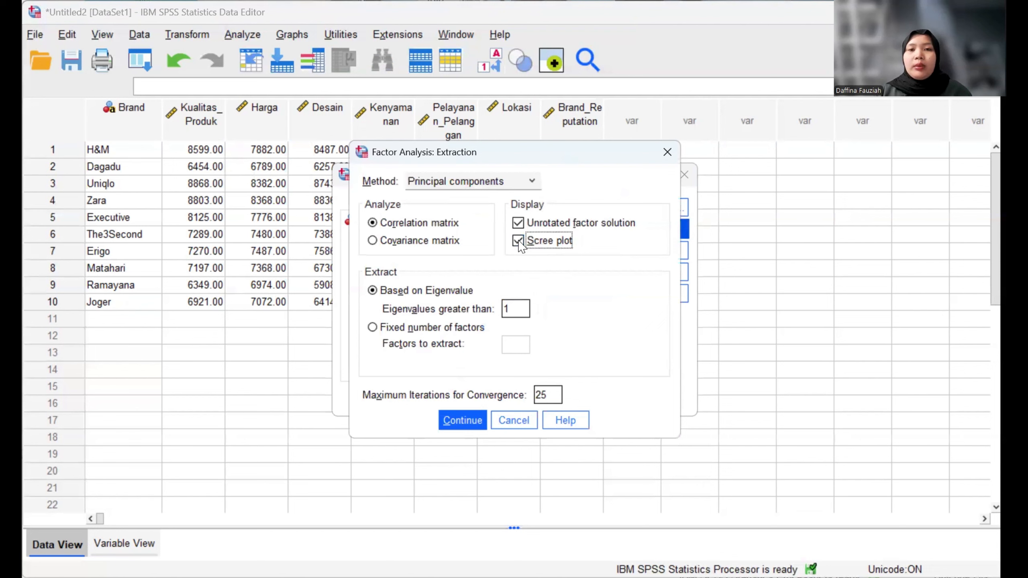
click(510, 308)
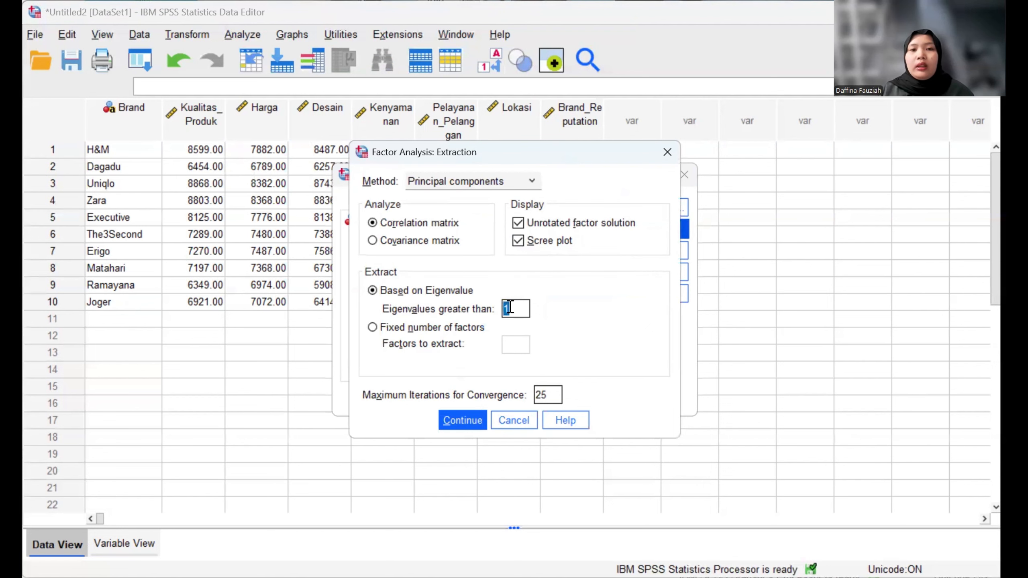
key(BackSpace)
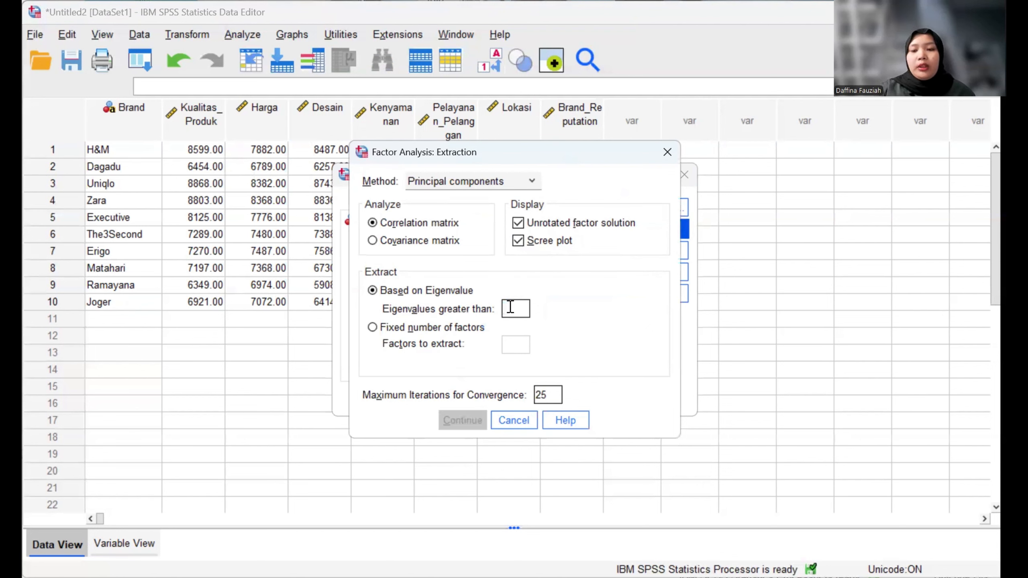
text(5)
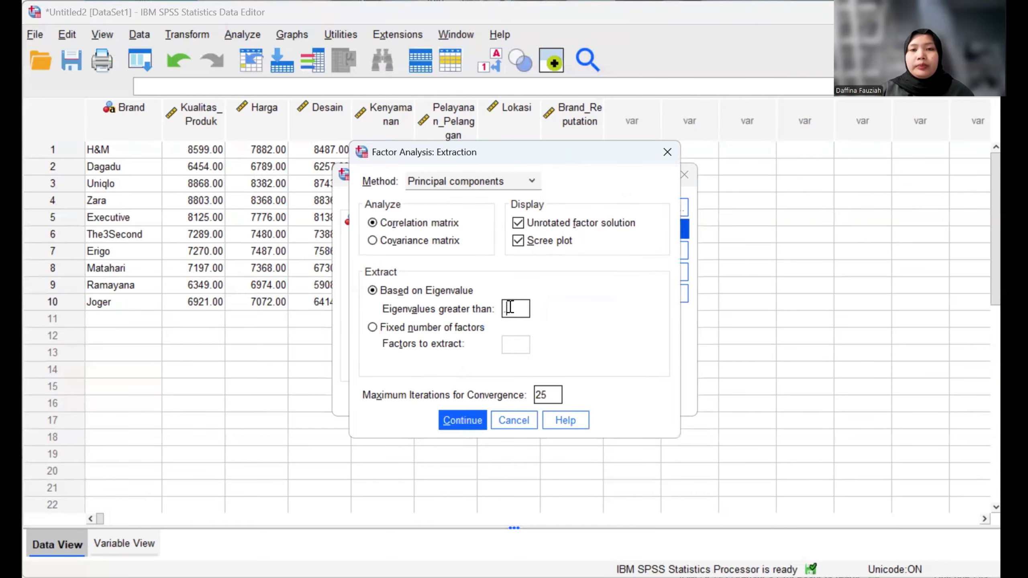
key(BackSpace)
text(0.5)
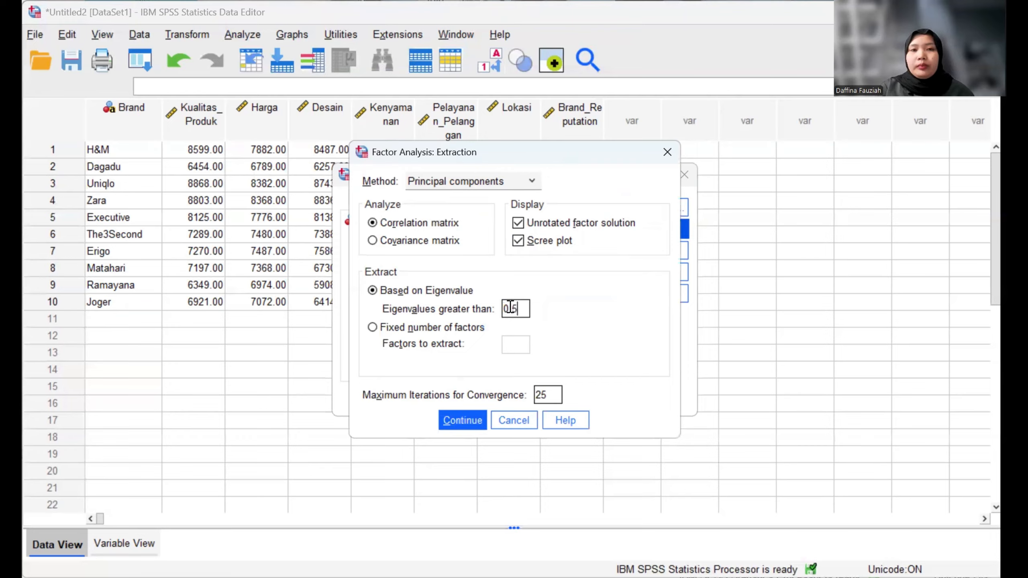
click(465, 415)
Step: Run the factor analysis with regression factor scores saved as variables, and view its output down to the component matrix
click(648, 275)
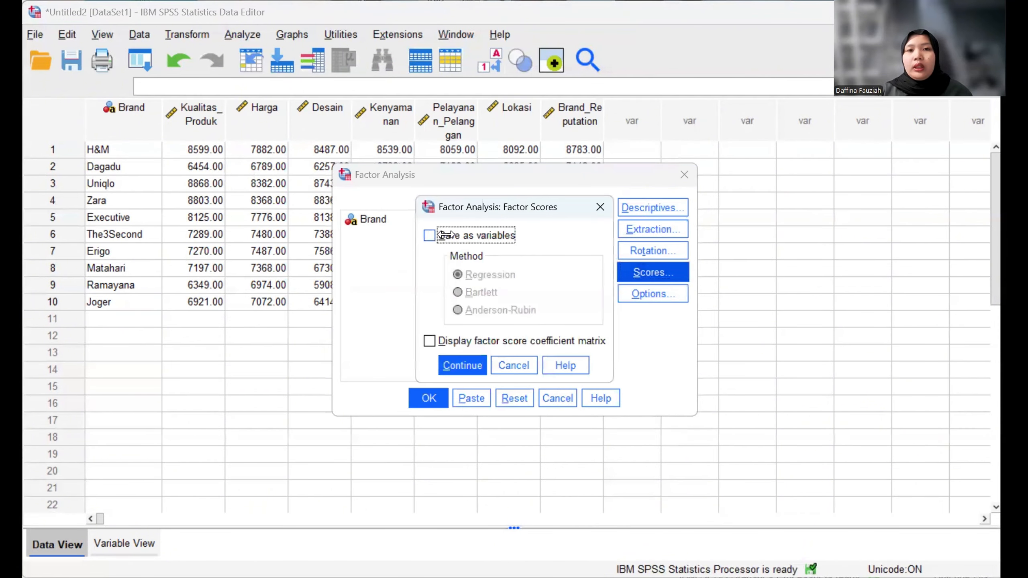
click(430, 236)
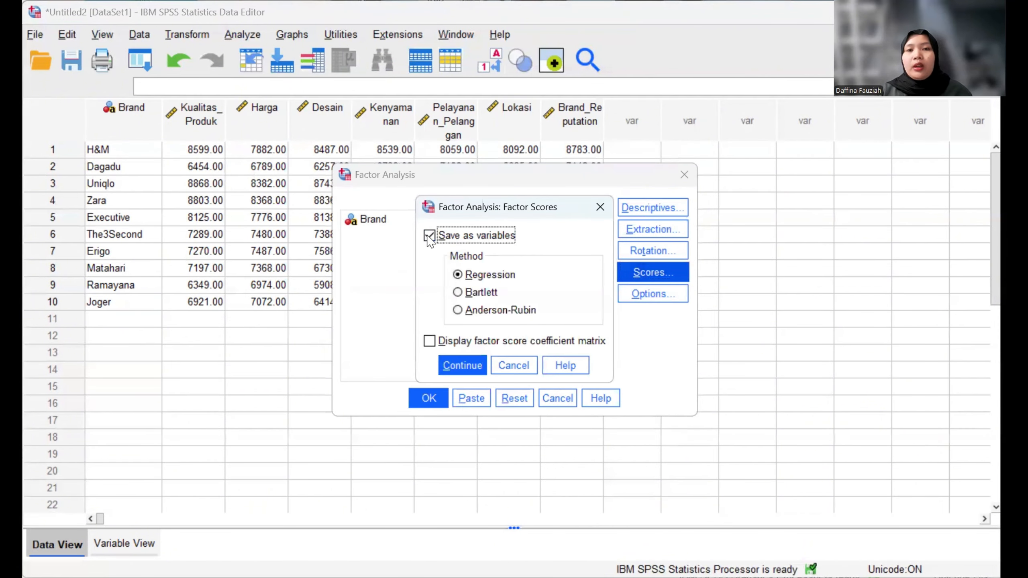
click(463, 366)
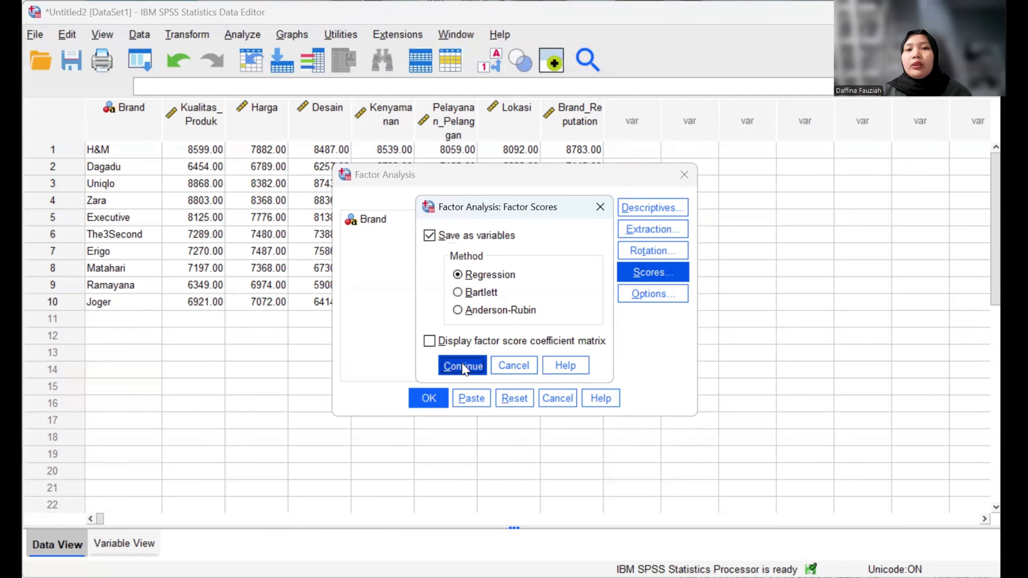
click(440, 403)
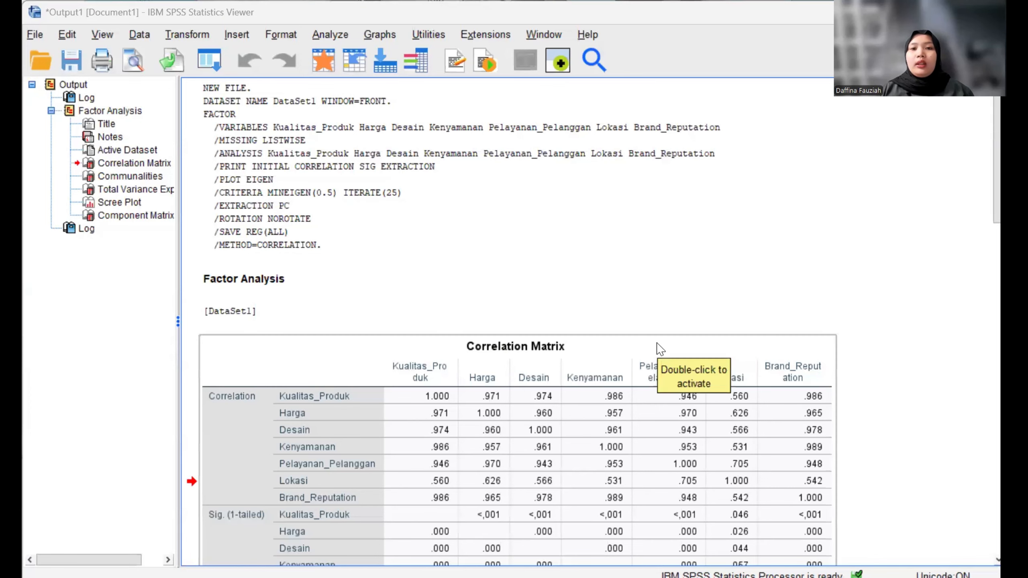
scroll(660, 349, down, 15)
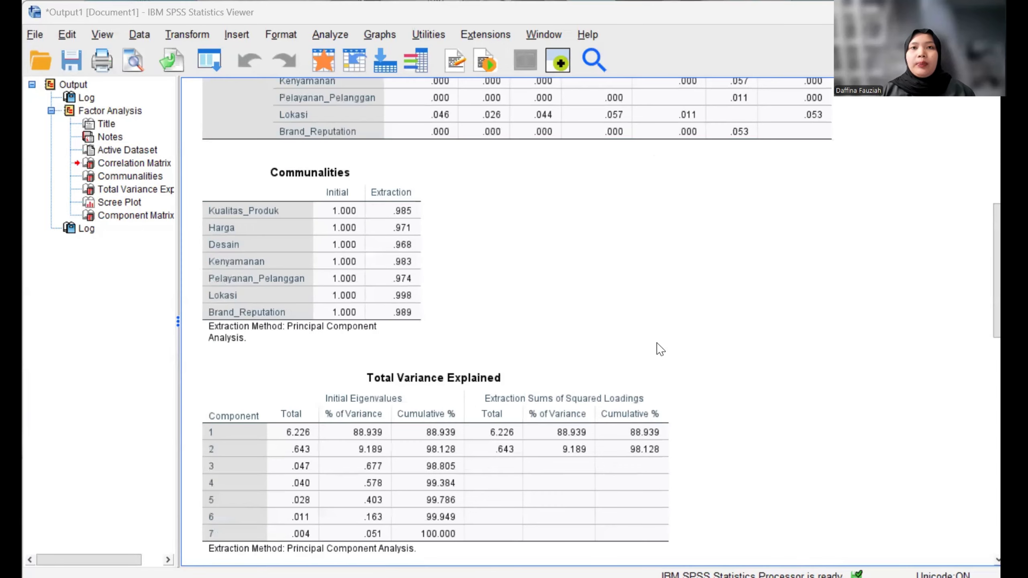
click(254, 307)
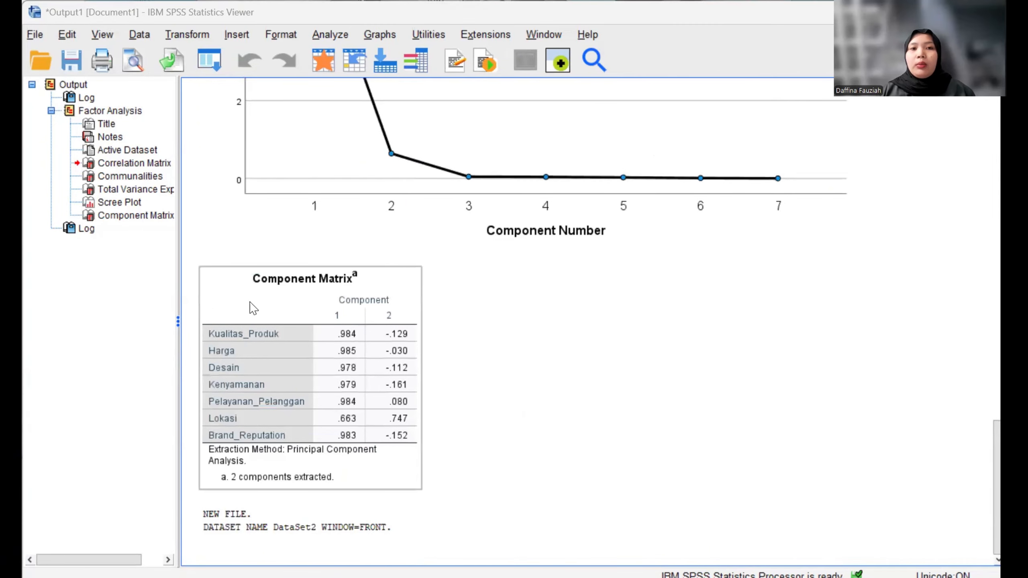
Step: In a new empty dataset, fill rows 1 to 10 of the first column with the ten brand names, H&M through Joger
click(454, 329)
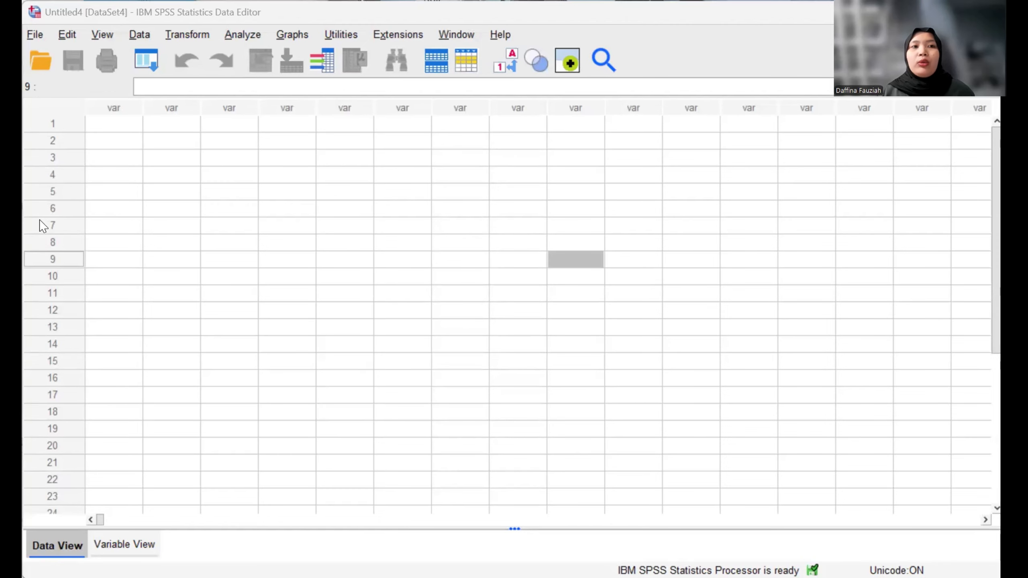
click(127, 129)
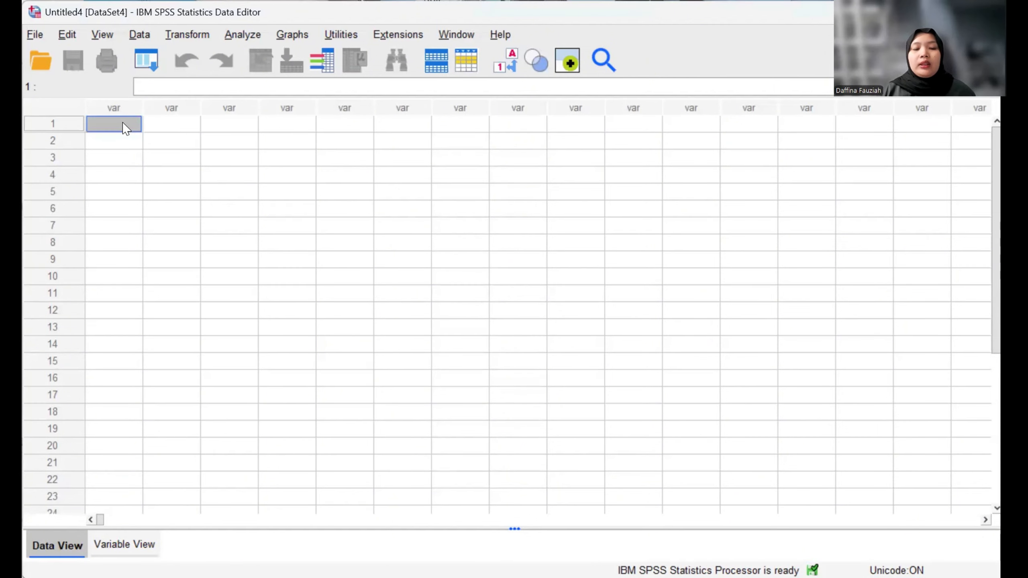
text(H&M Dagadu Uniqlo Zara Executive The3Second Erigo Matahari Ramayana Joger)
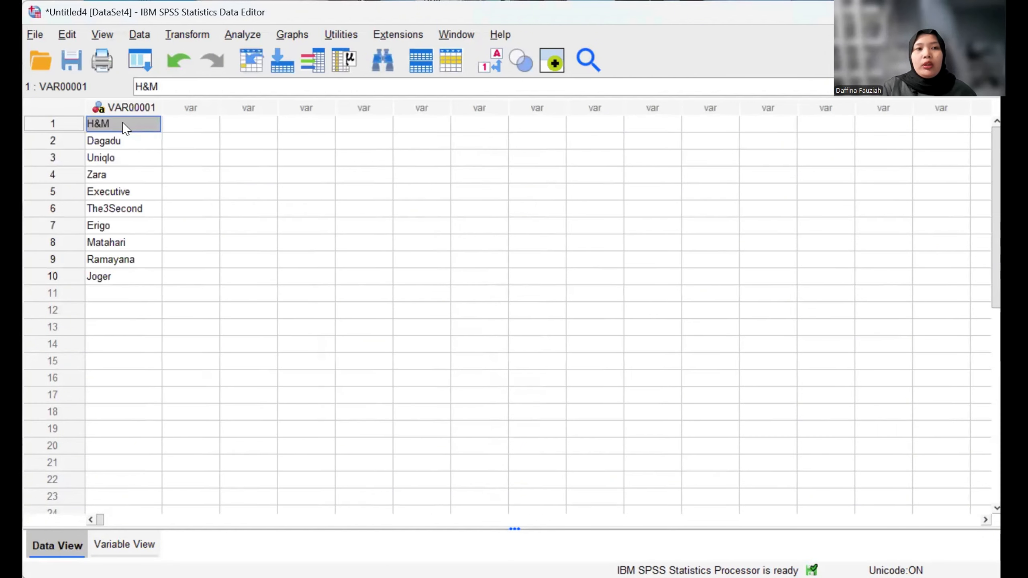
Step: Enter the attributes Kualitas, Harga, Desain and Kenyamanan in rows 11 to 14 of the first column
click(122, 293)
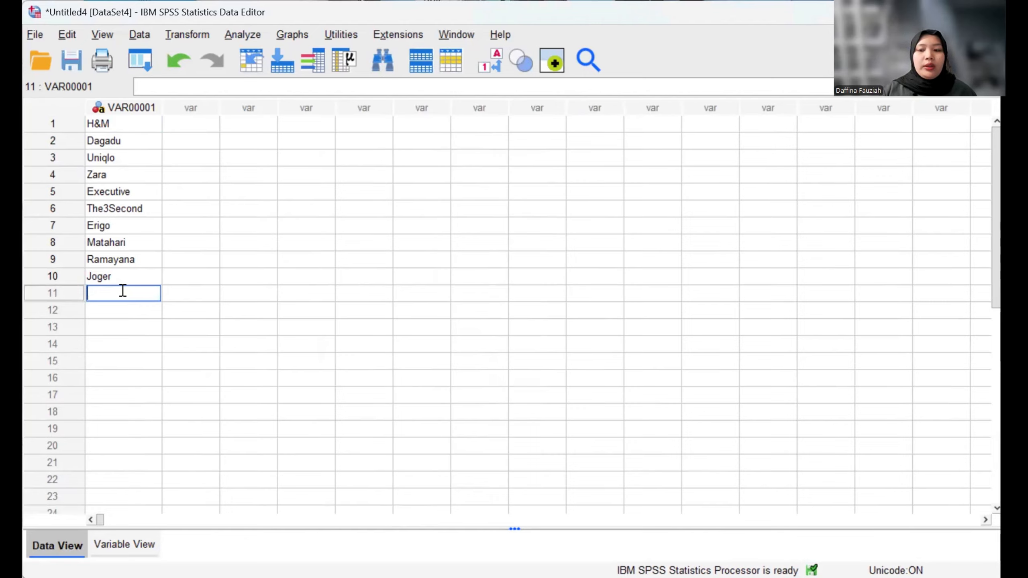
text(Kualit)
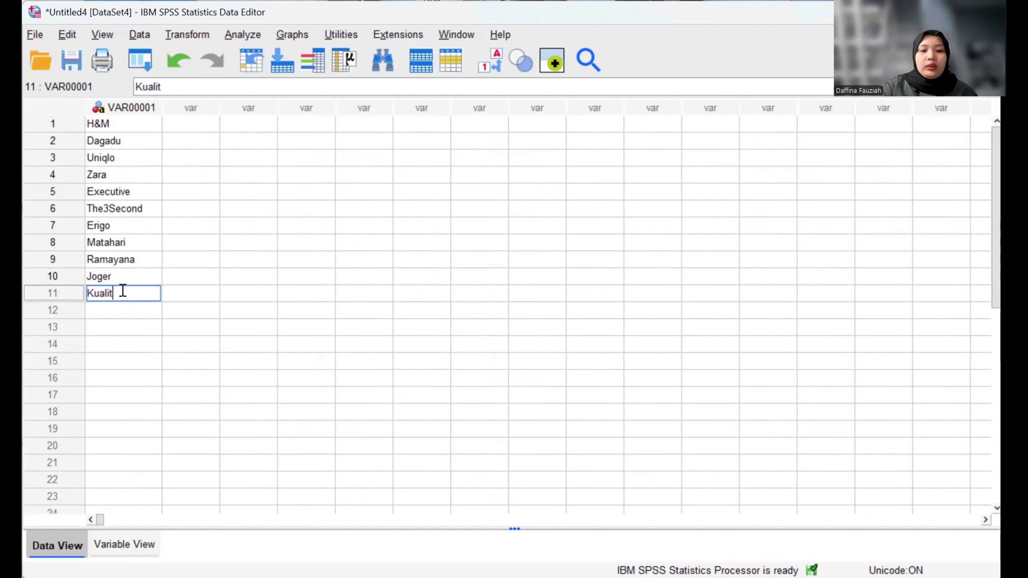
text(as)
click(124, 311)
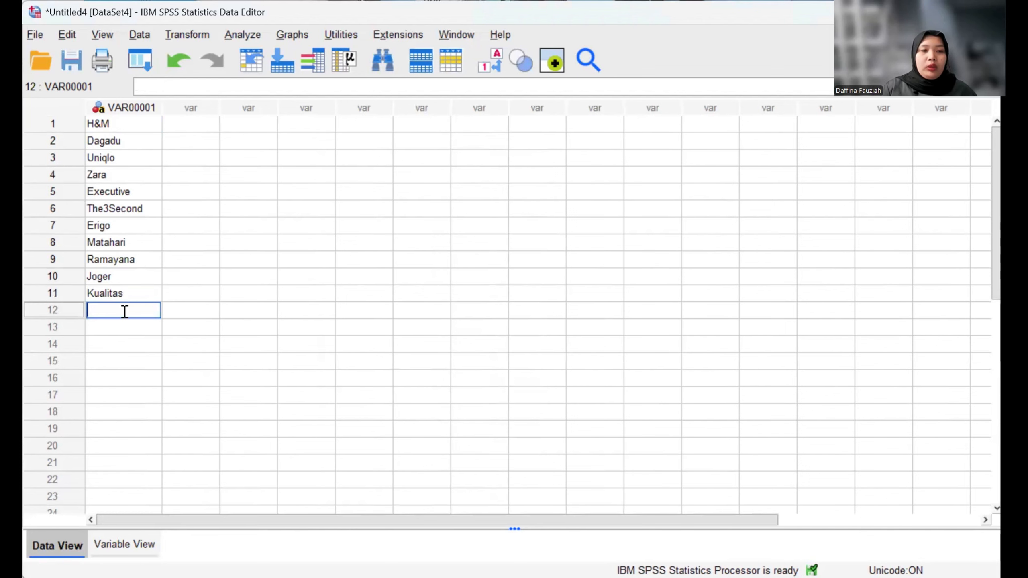
text(Harga)
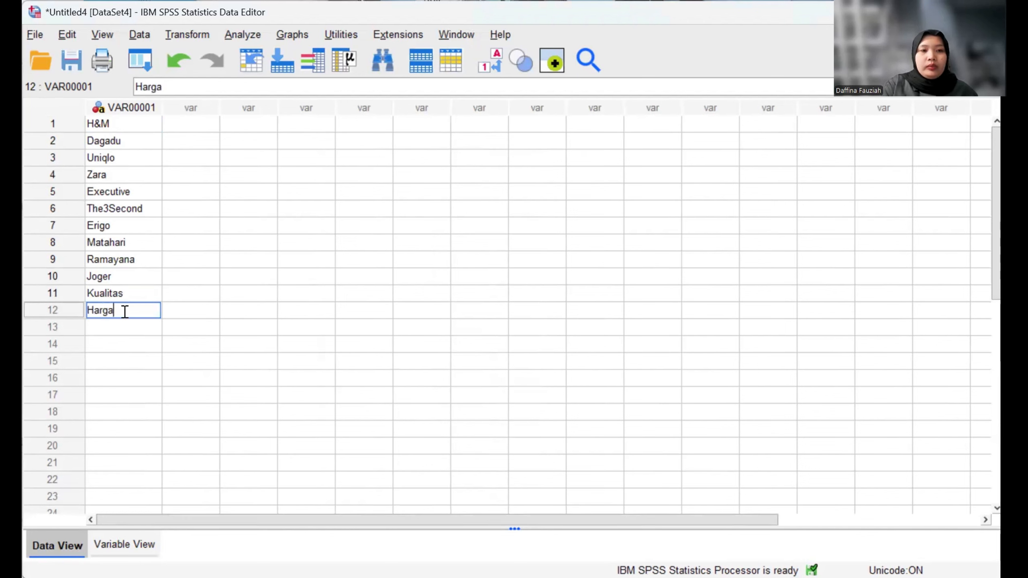
click(133, 324)
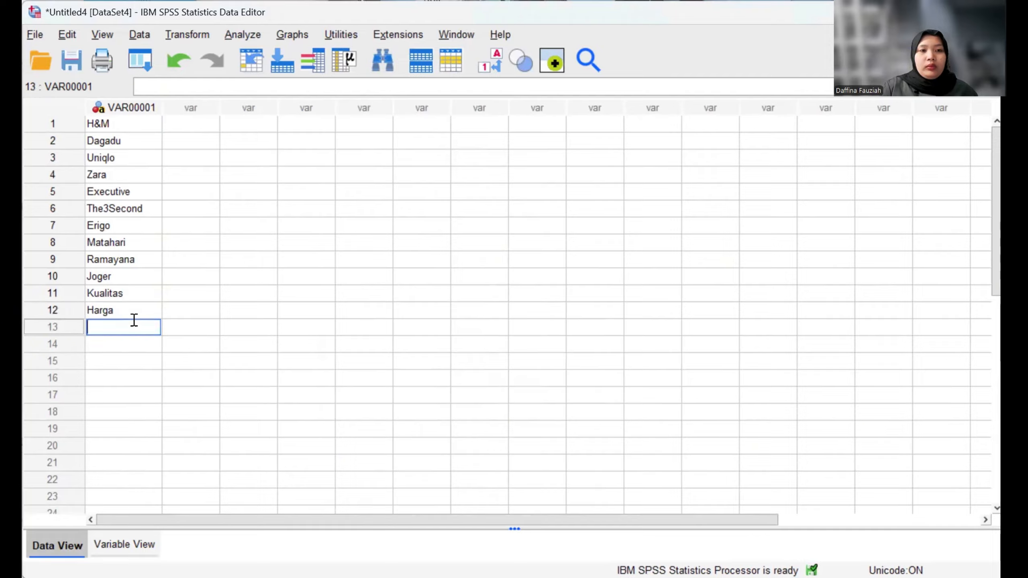
text(Desain)
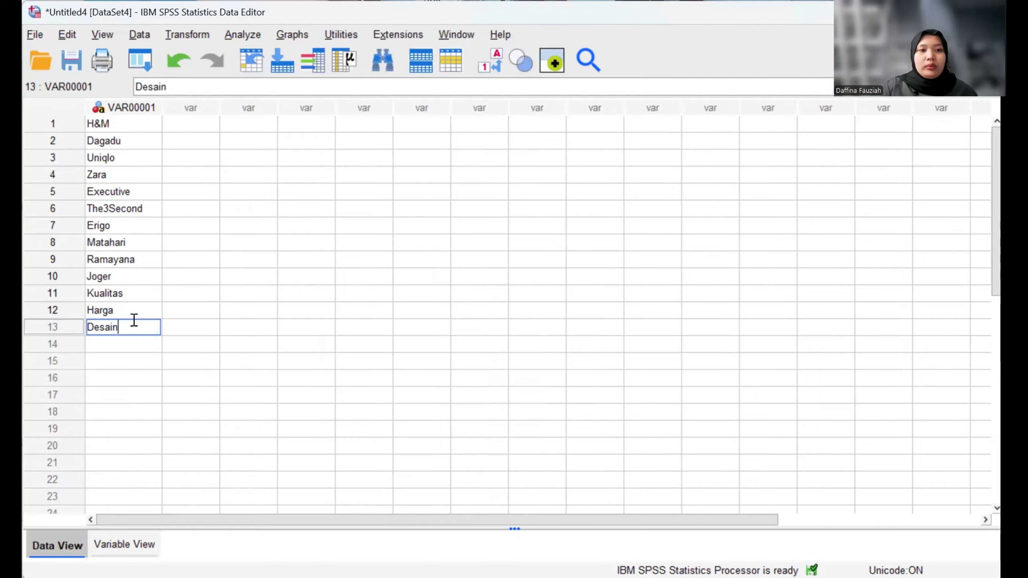
click(133, 343)
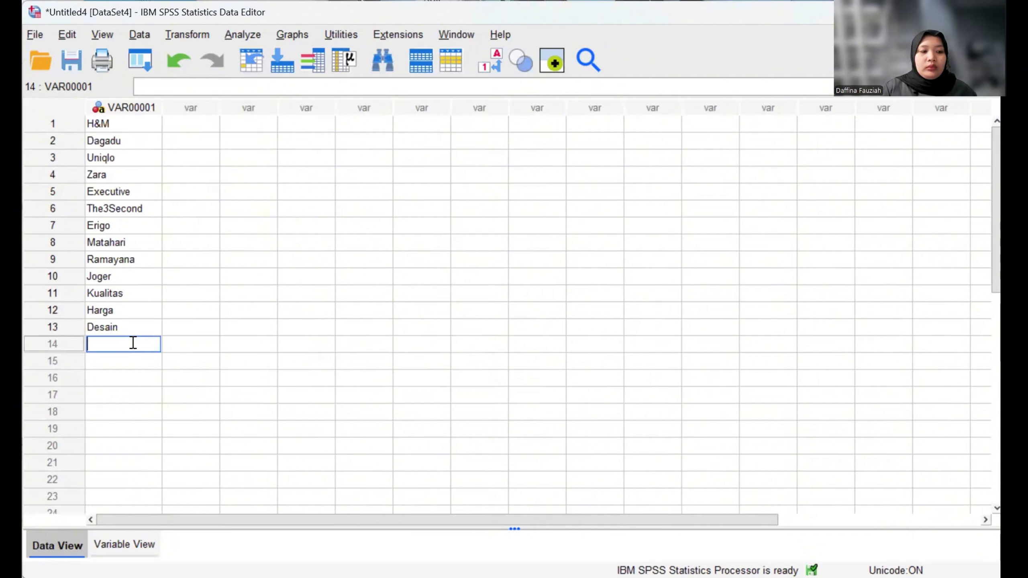
text(Ke)
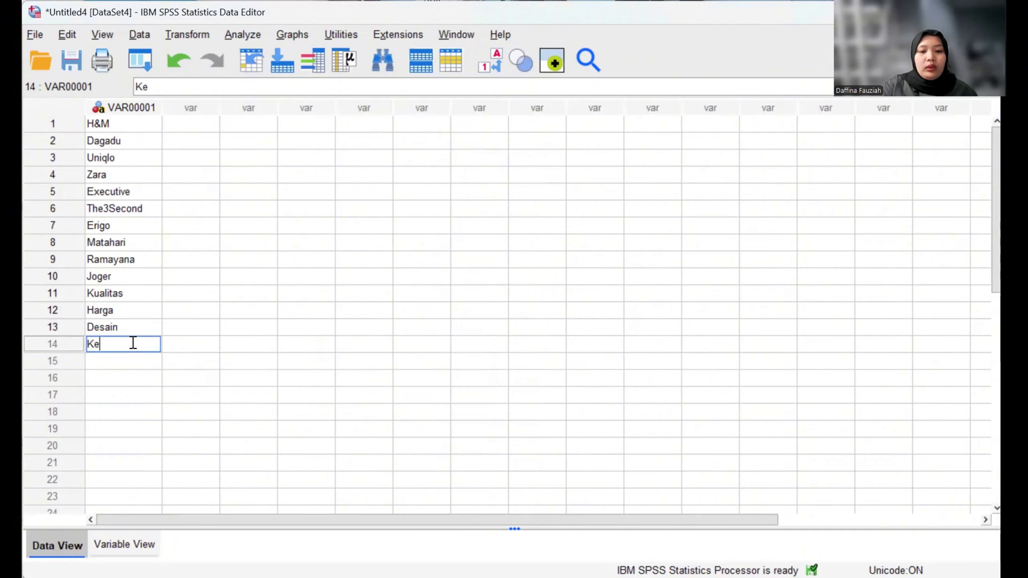
text(nyamanab)
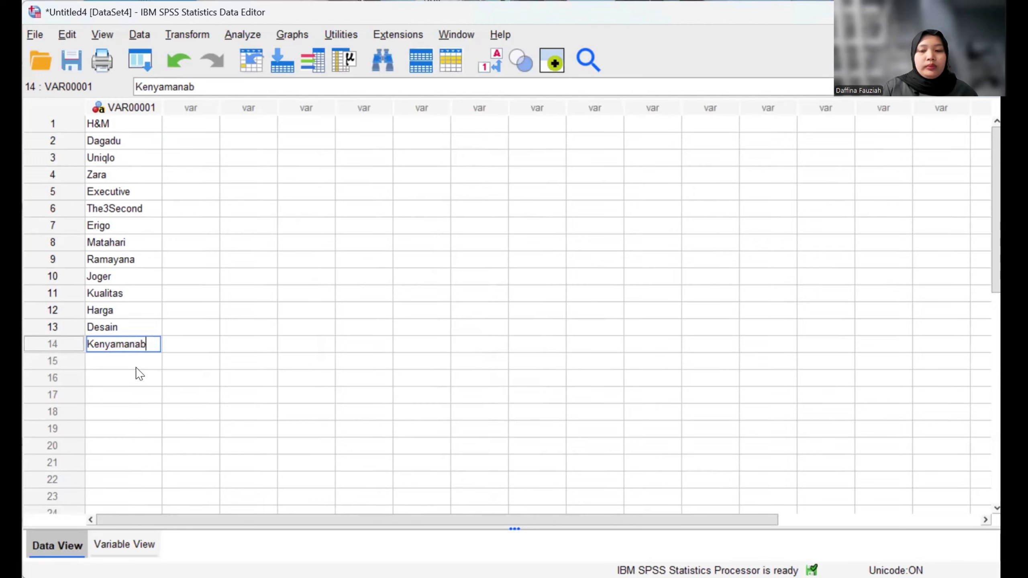
key(BackSpace)
text(n)
Step: Enter the attributes Pelayanan, Lokasi and Reputation in rows 15 to 17 of the first column
click(131, 360)
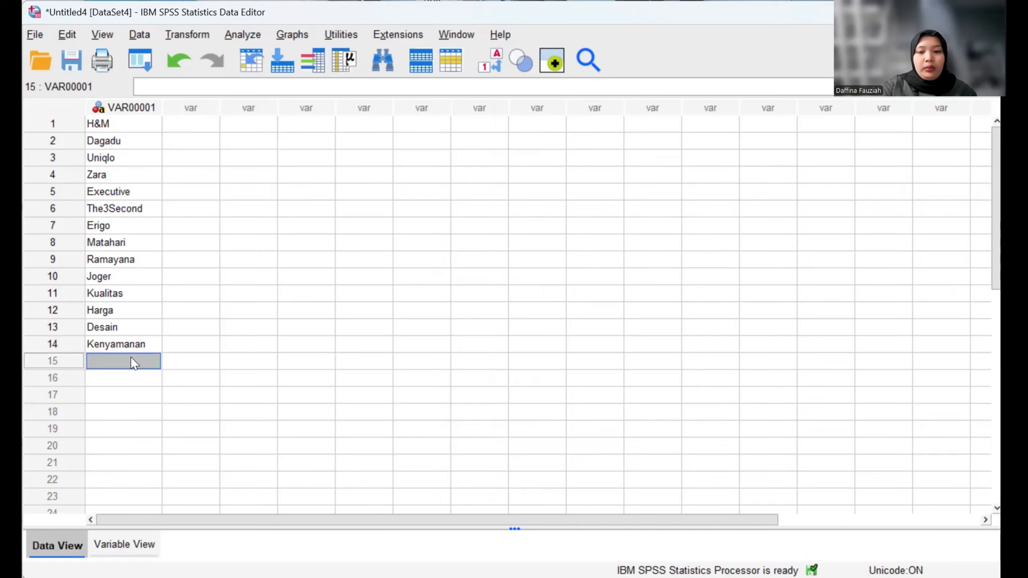
text(Pela)
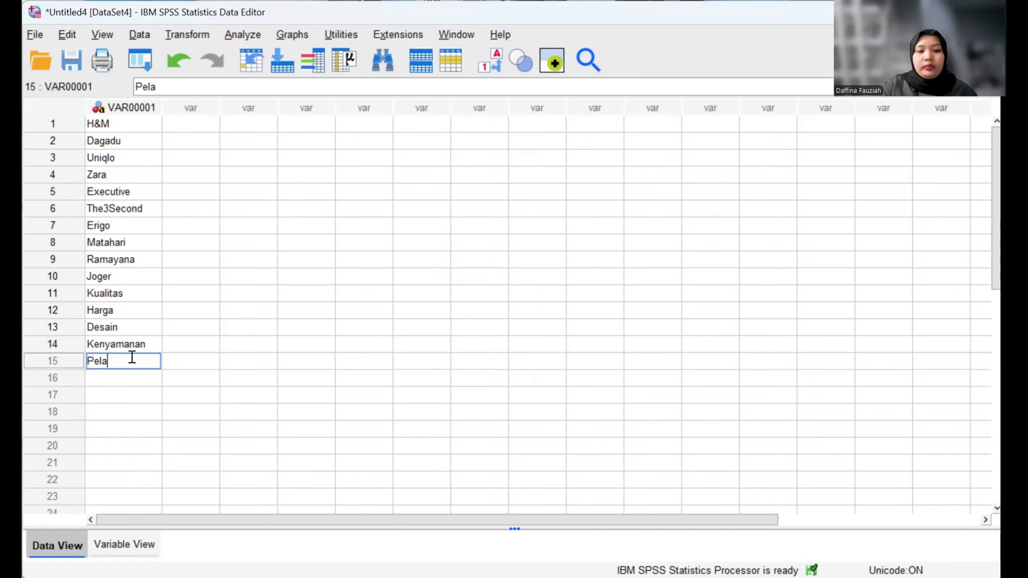
text(ysana)
key(BackSpace)
key(BackSpace)
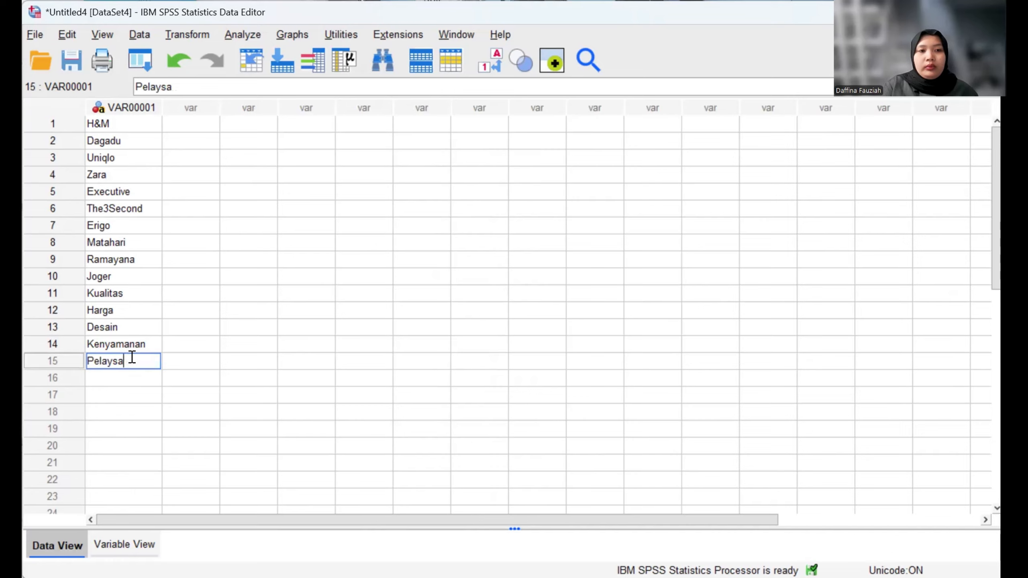
key(BackSpace)
key(BackSpace)
key(BackSpace)
text(ya)
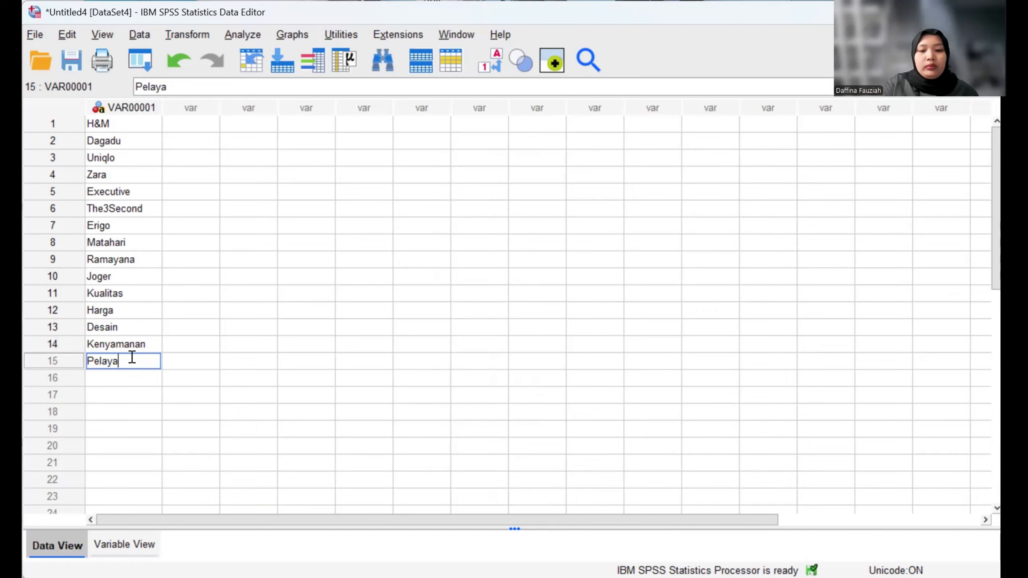
text(nan)
key(Return)
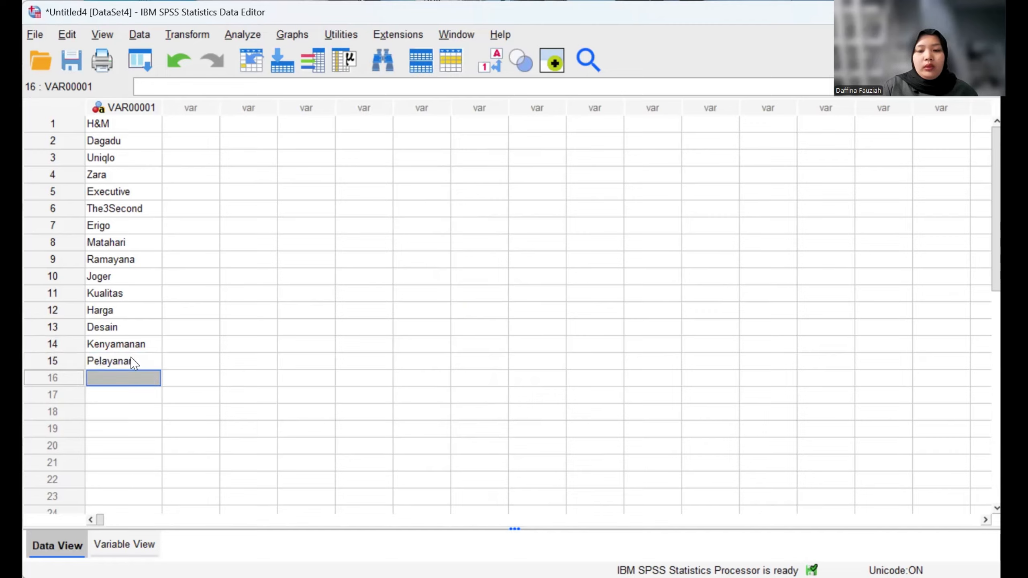
text(Lokasi)
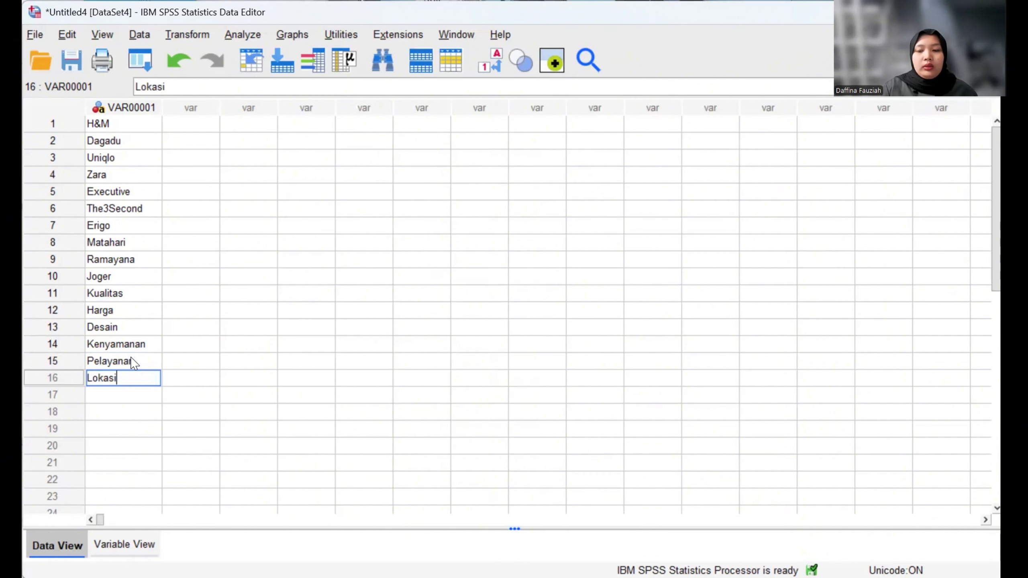
key(Return)
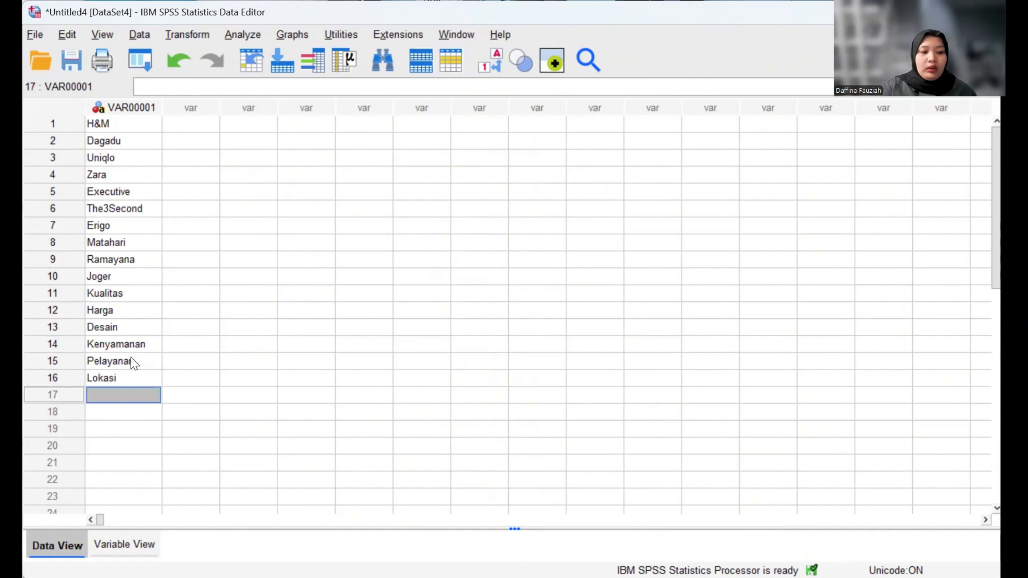
text(R)
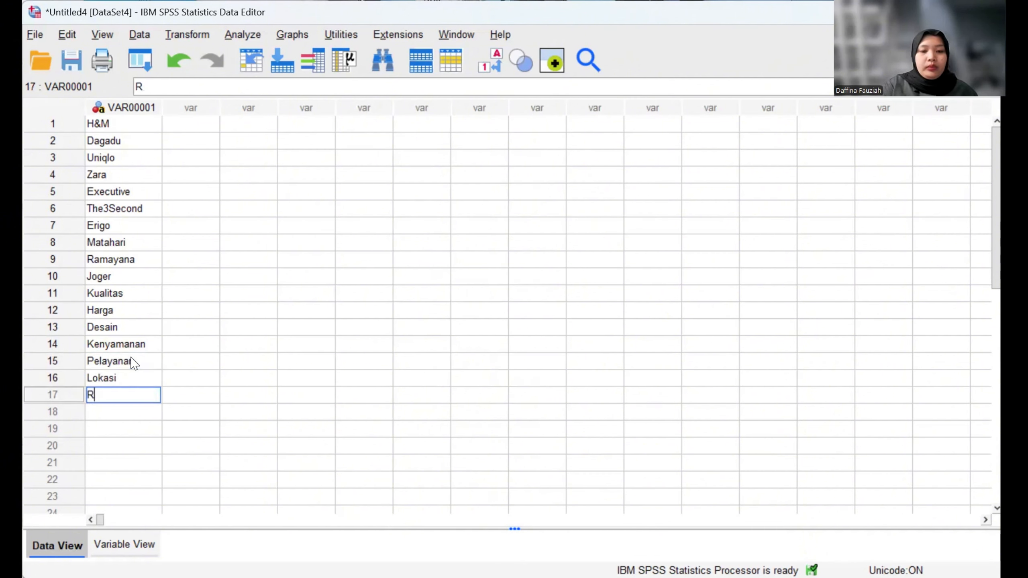
text(eputat)
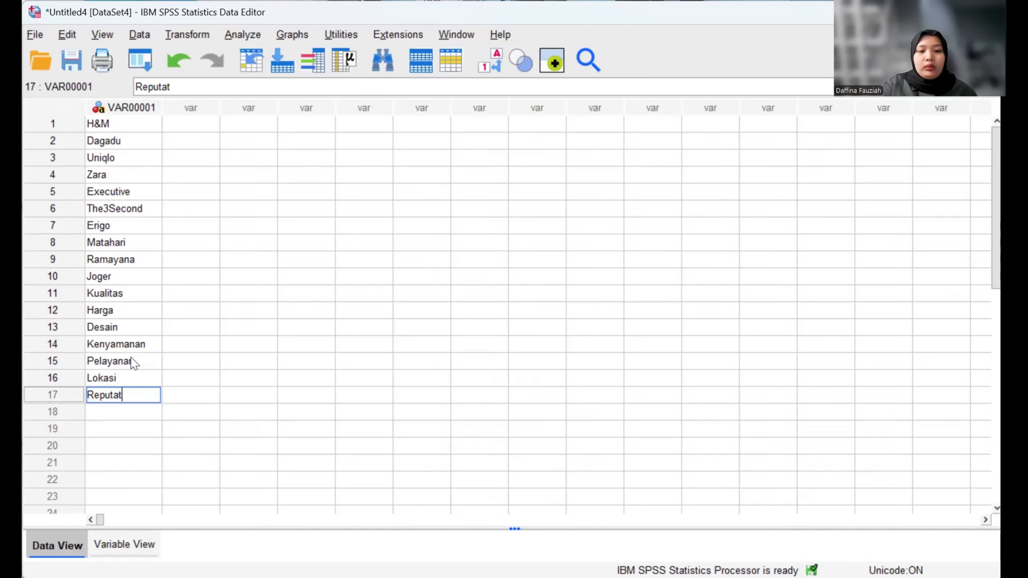
text(ion)
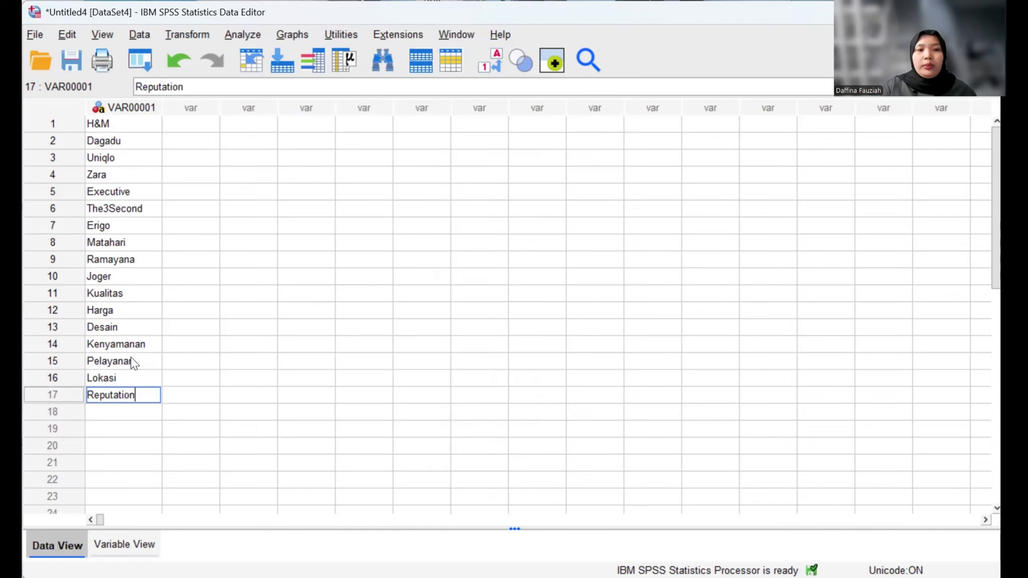
Step: Fill columns 2–3 of rows 1–10 with the brands' two factor scores, and columns 4–5 of rows 11–17 with the component matrix loadings
click(202, 125)
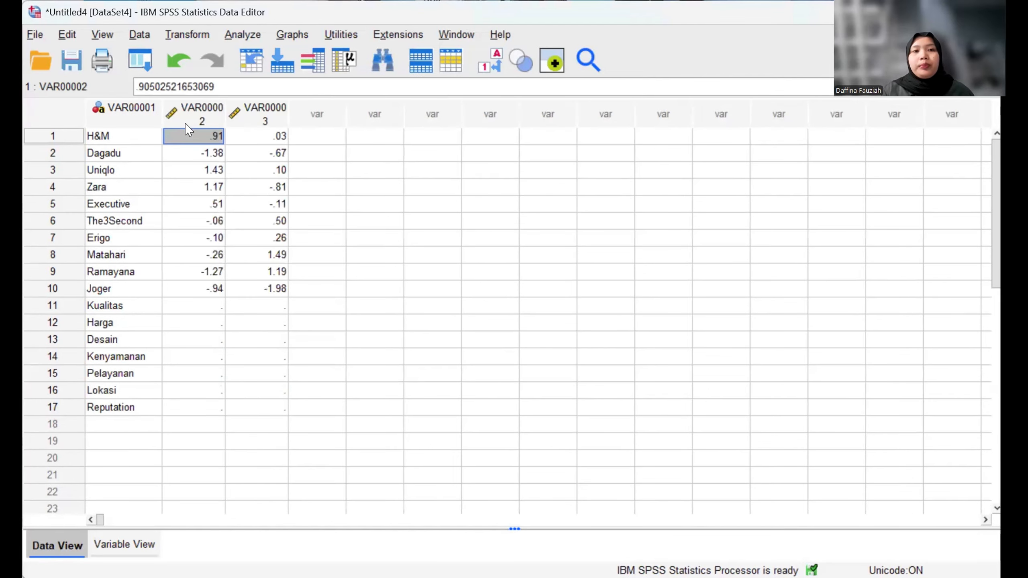
click(329, 308)
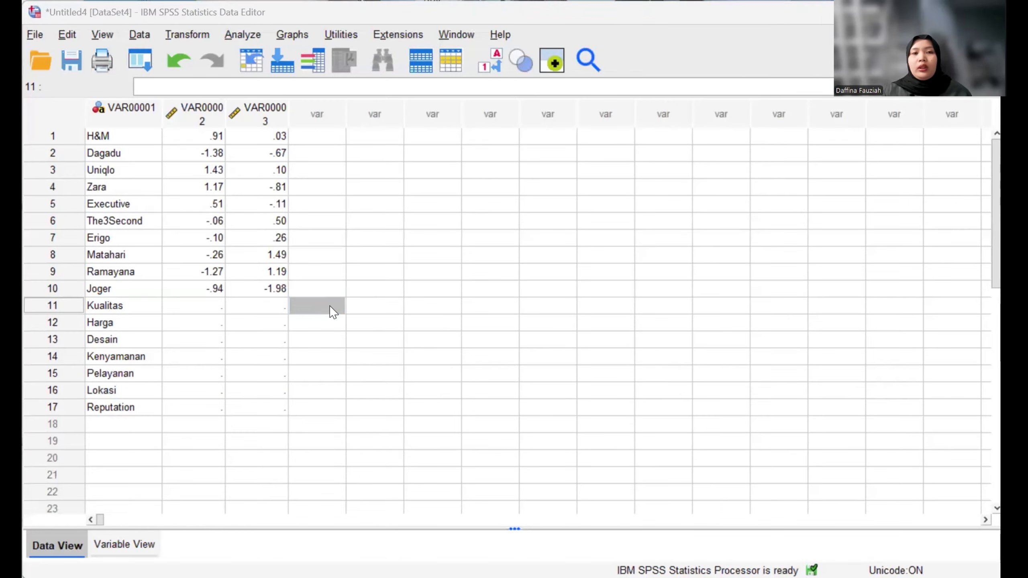
text(.98	-.13 .99	-.03 .98	-.11 .98	-.16 .98	.08 .66	.75 .98	-.15)
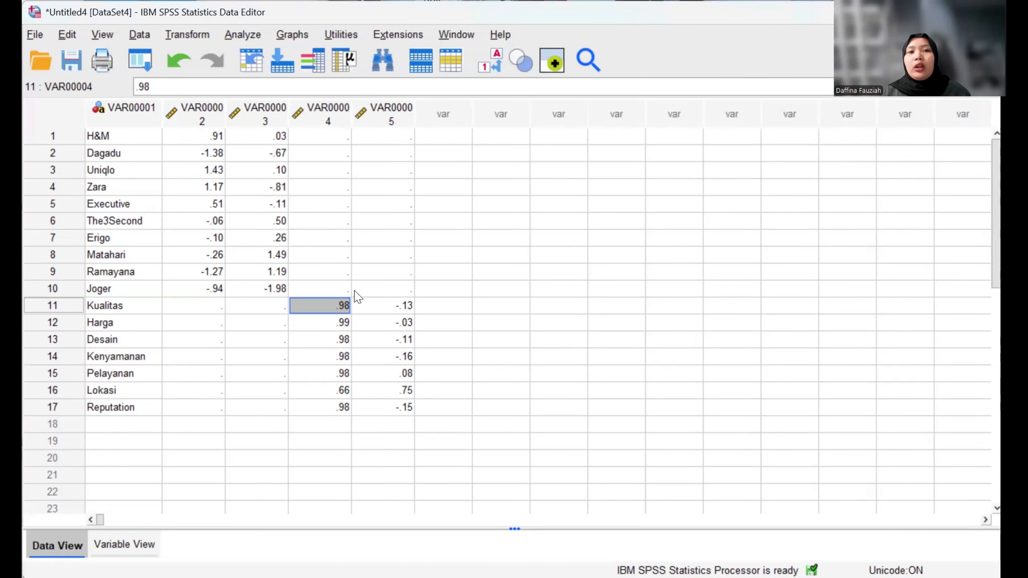
Step: Rename the first variable, which holds the brand and attribute names, as Brand
click(138, 543)
click(136, 99)
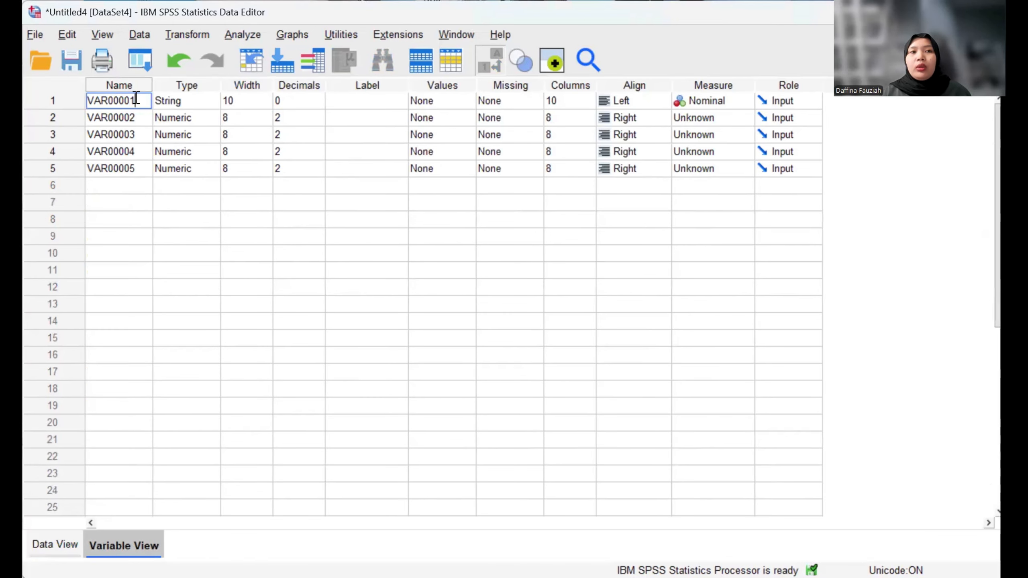
double_click(137, 99)
key(BackSpace)
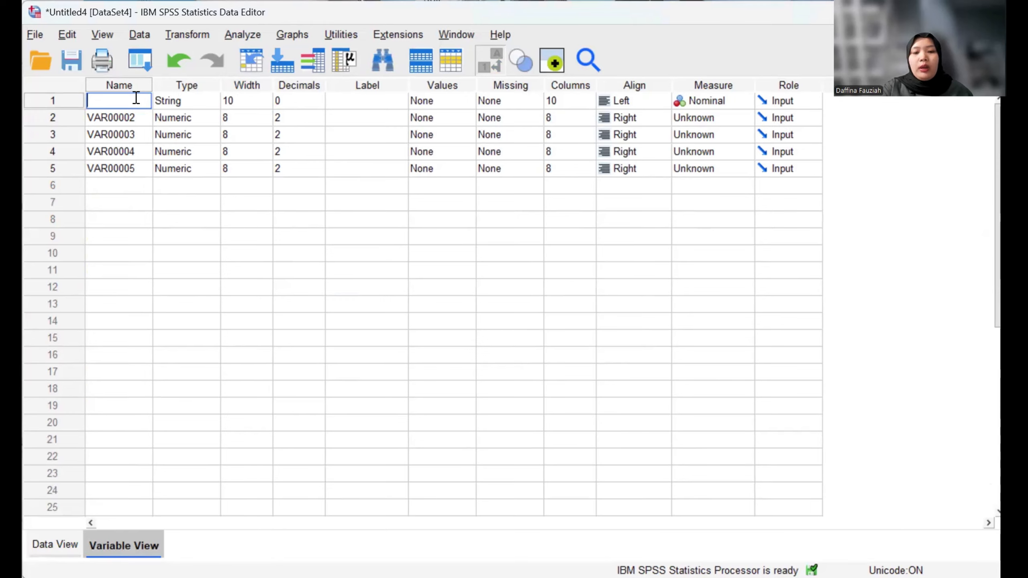
text(Brand)
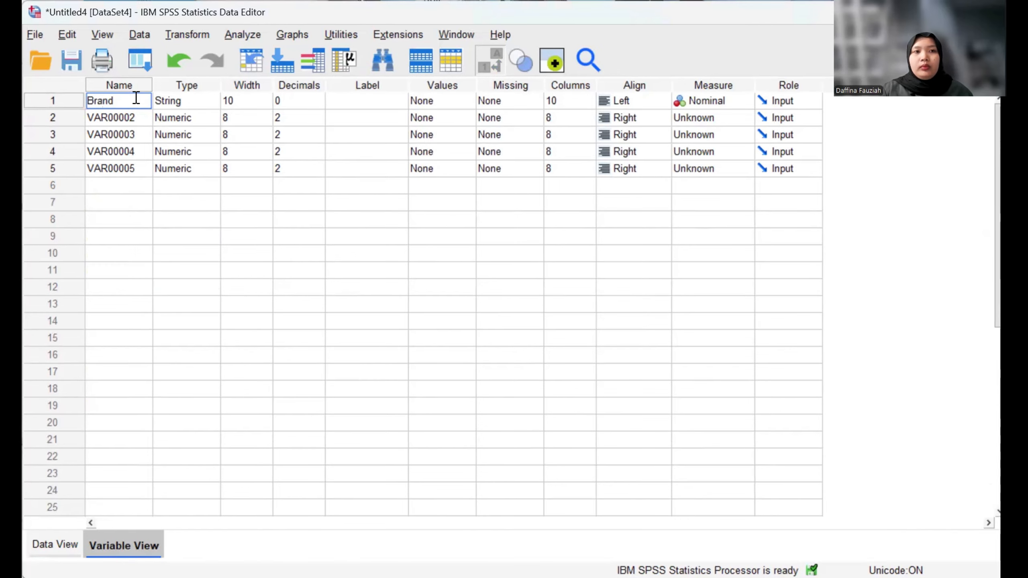
Step: Rename the second and third variables, which hold the factor scores, as Faktor1 and Faktor2
click(139, 118)
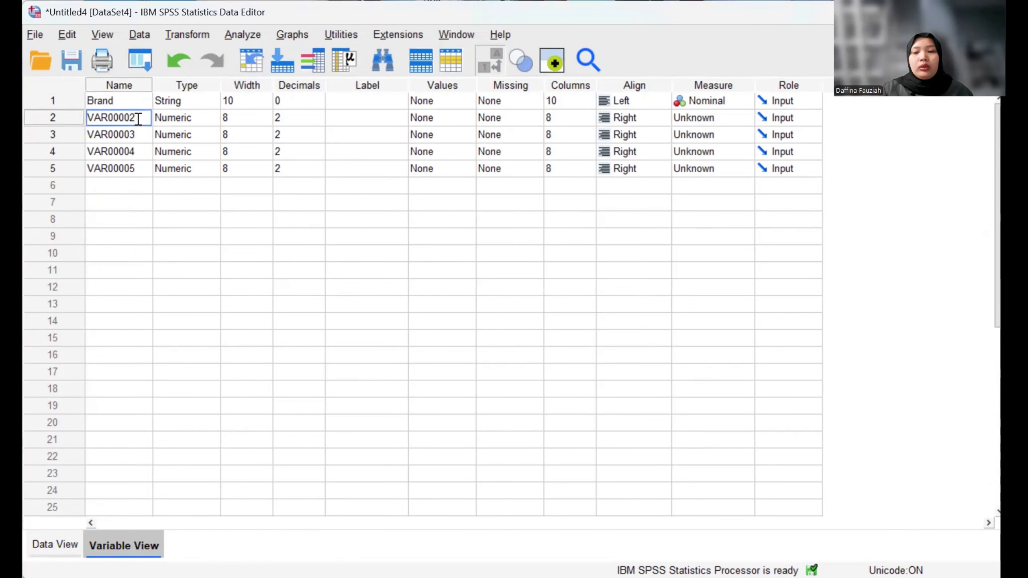
double_click(138, 118)
key(BackSpace)
key(BackSpace)
key(BackSpace)
key(BackSpace)
key(BackSpace)
key(BackSpace)
key(BackSpace)
key(BackSpace)
text(Fakto)
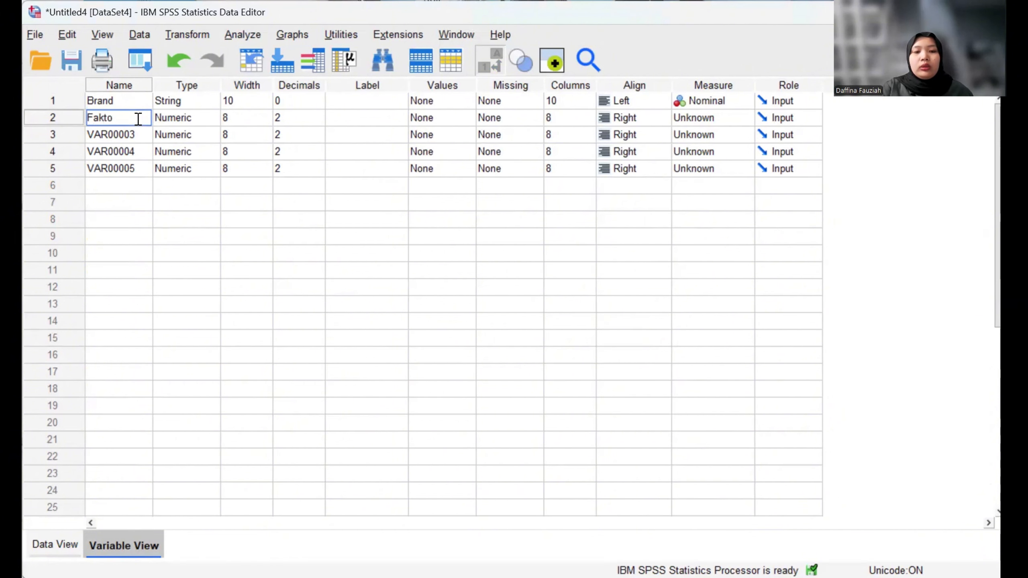
text(r1)
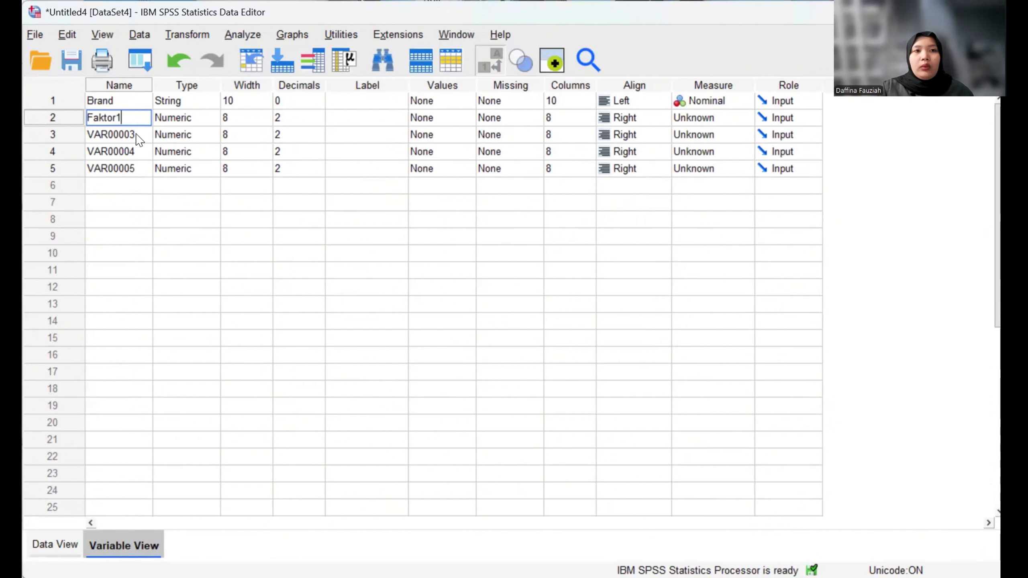
double_click(138, 135)
key(BackSpace)
text(F)
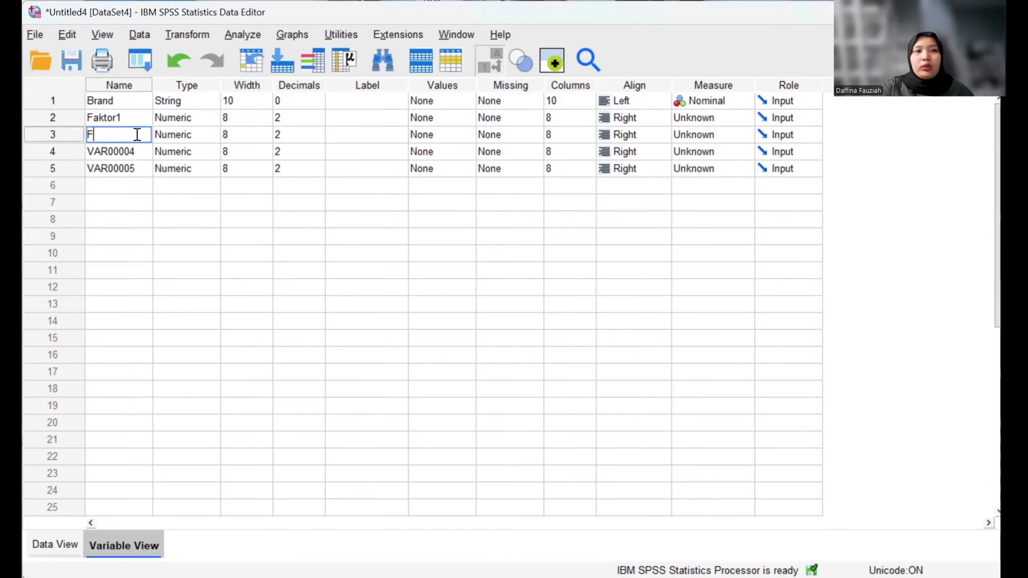
text(aktor2)
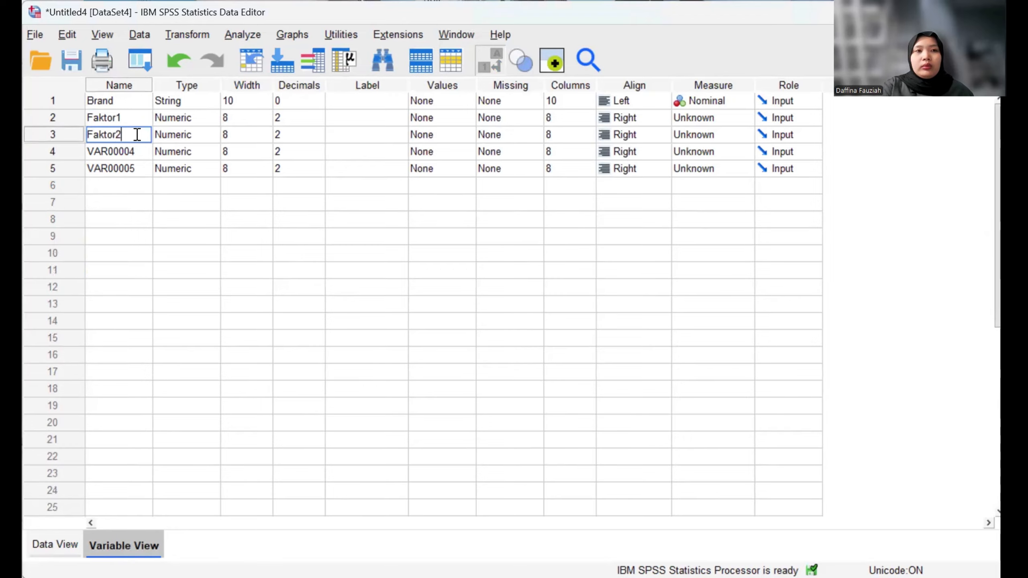
Step: Rename the fourth and fifth variables, which hold the component loadings, as Komponen1 and Komponen2
double_click(139, 151)
key(BackSpace)
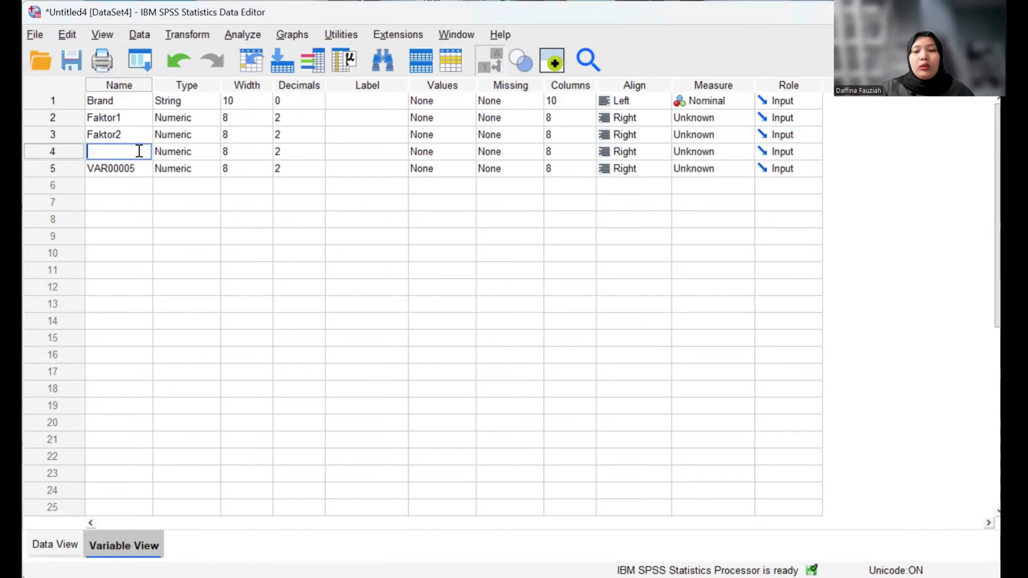
text(Komponen1)
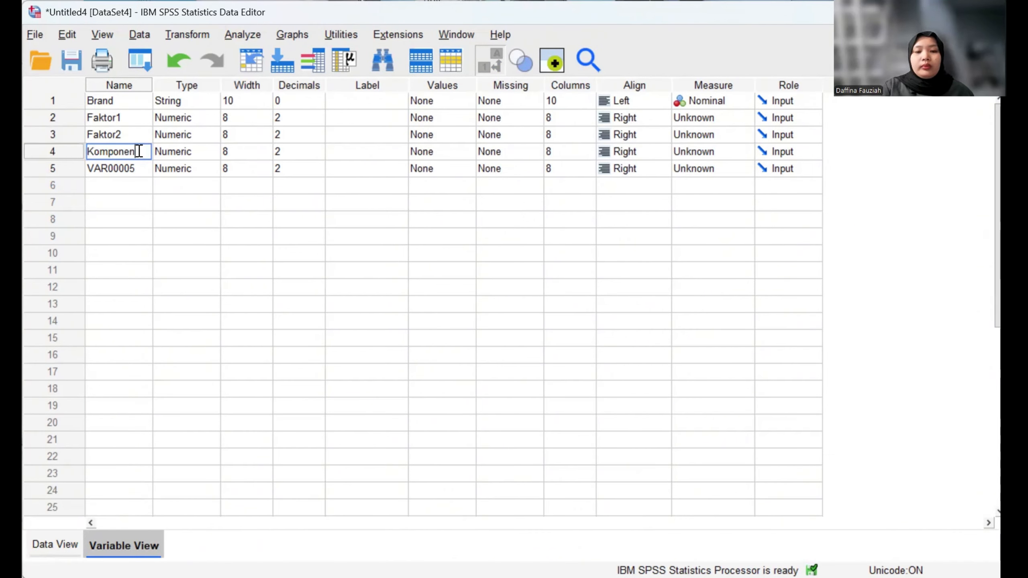
double_click(132, 168)
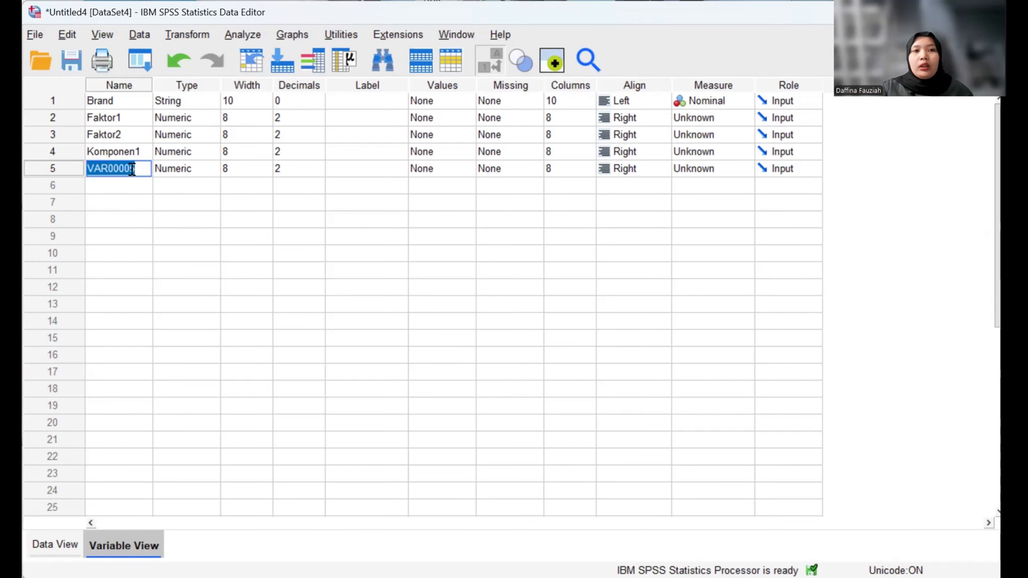
key(BackSpace)
text(Ko)
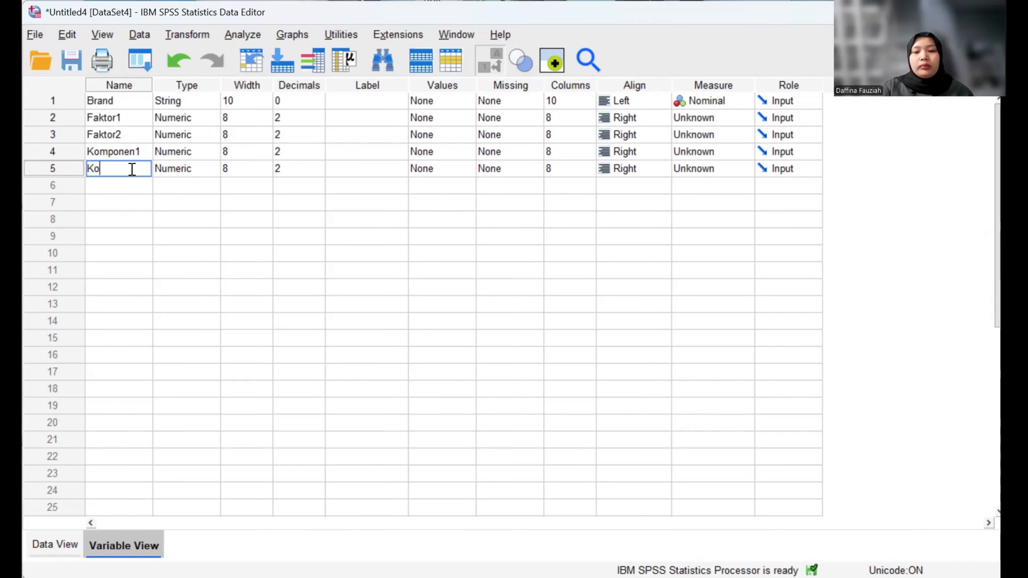
text(mponen2)
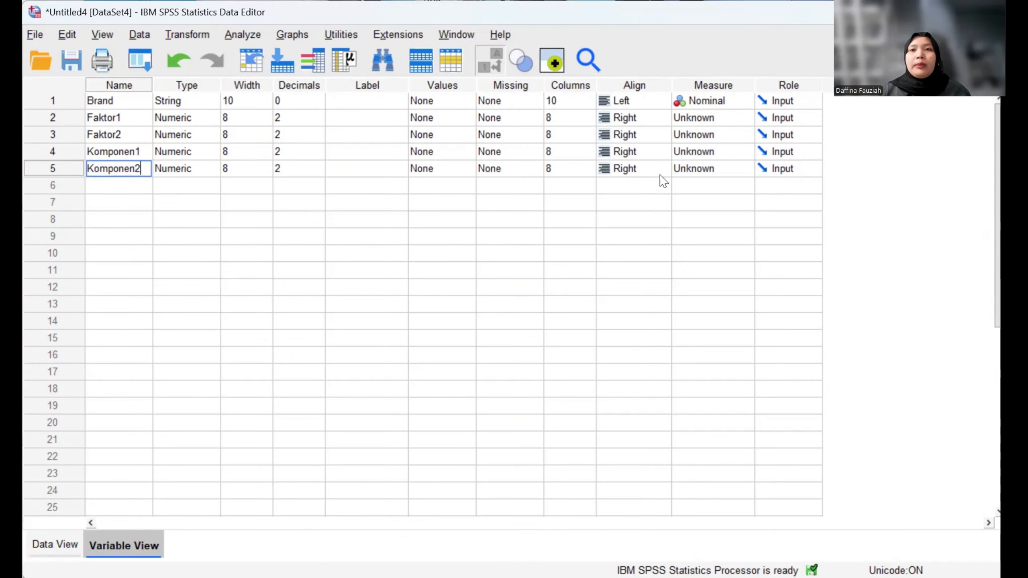
Step: Set the measurement level of Faktor1, Faktor2, Komponen1 and Komponen2 to Scale
click(703, 118)
click(705, 120)
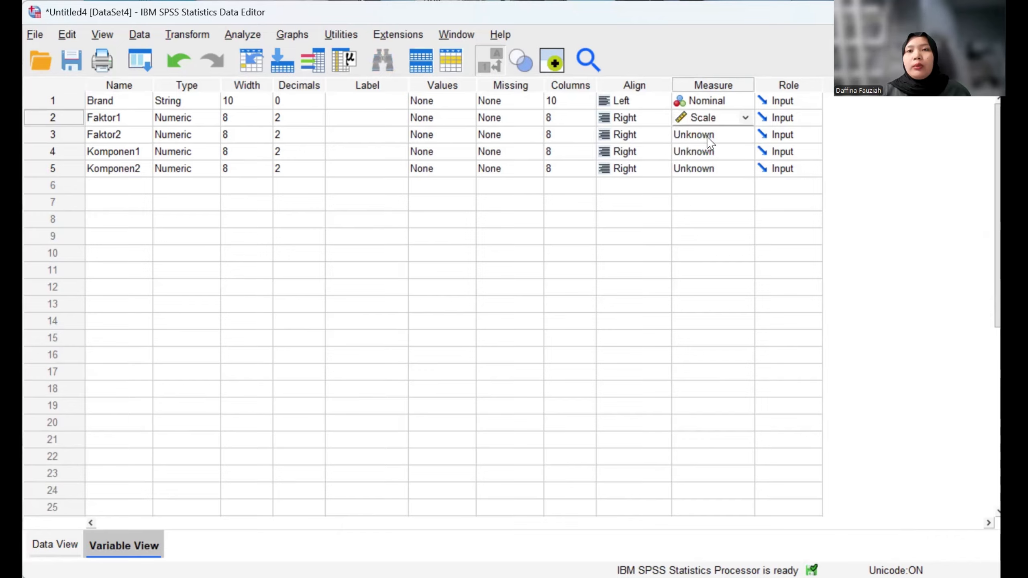
click(709, 137)
click(709, 149)
click(708, 152)
click(707, 152)
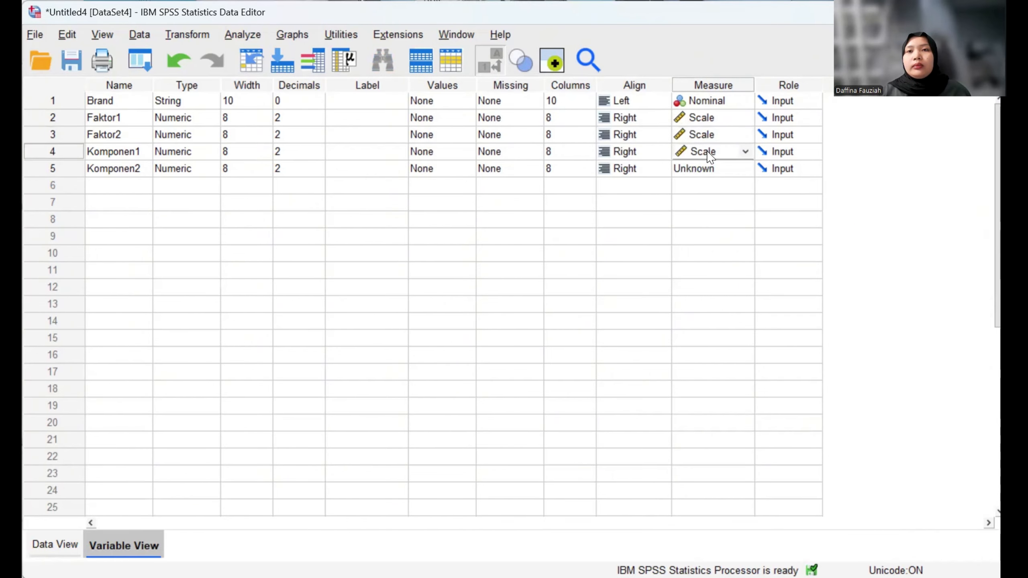
click(708, 169)
click(709, 172)
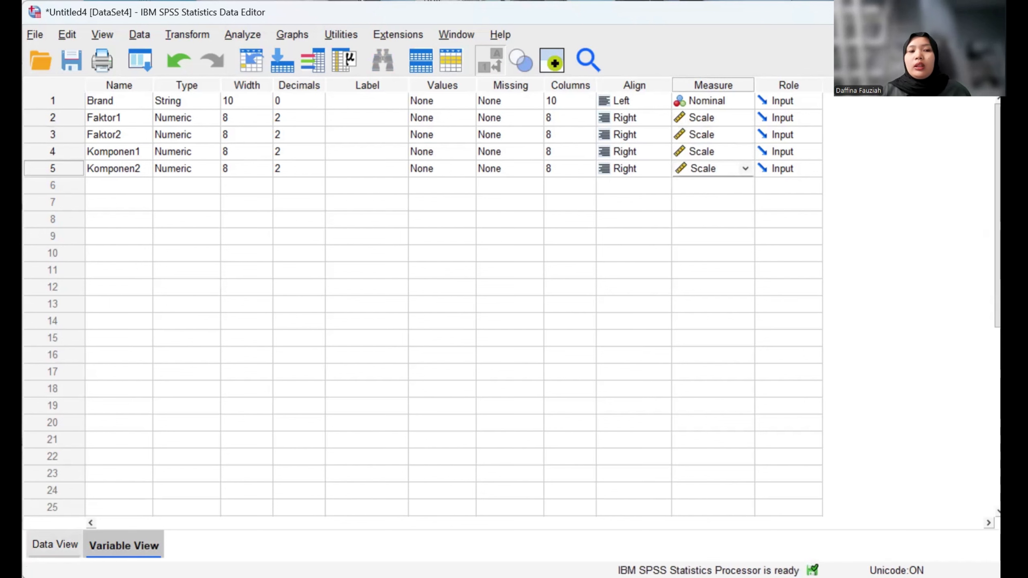
Step: Return to the data grid and start defining a legacy Scatter/Dot chart of the Overlay Scatter type
click(41, 543)
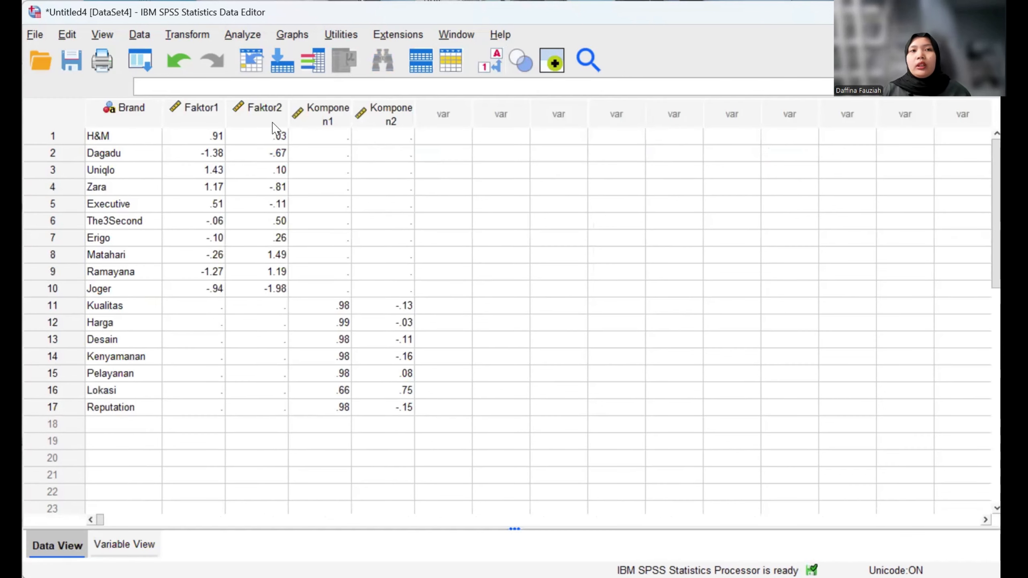
click(288, 36)
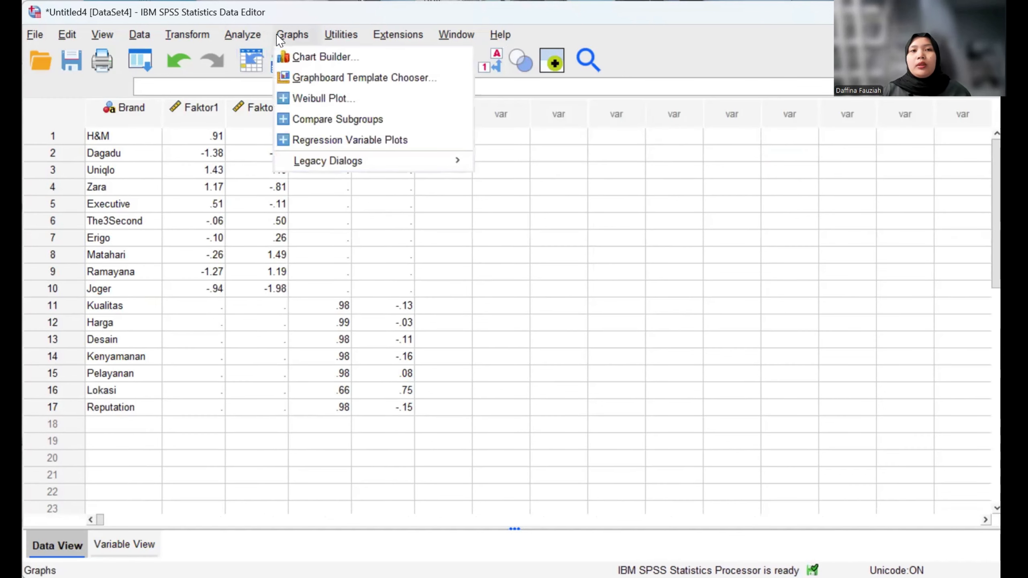
mouse_move(322, 162)
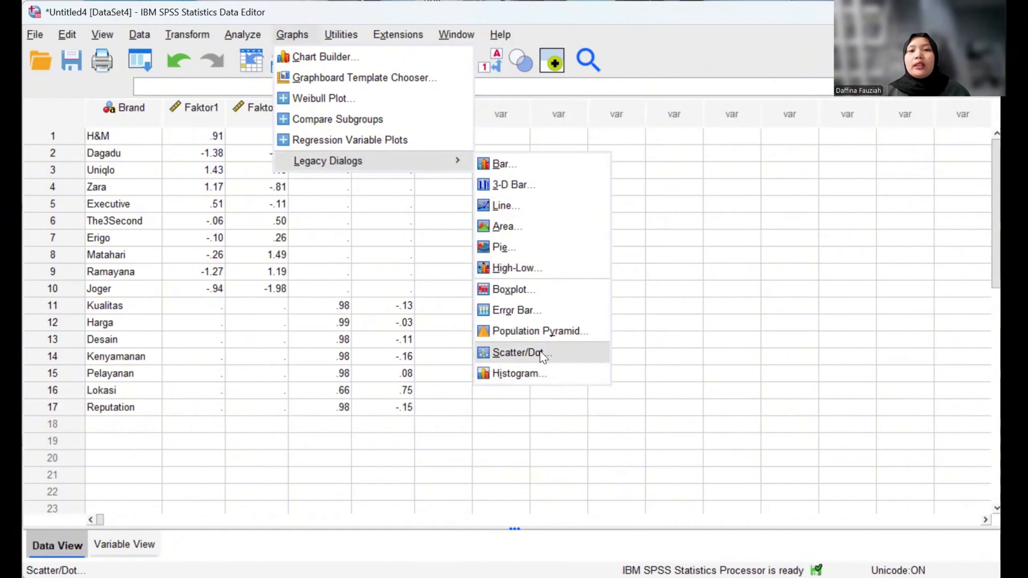
click(520, 353)
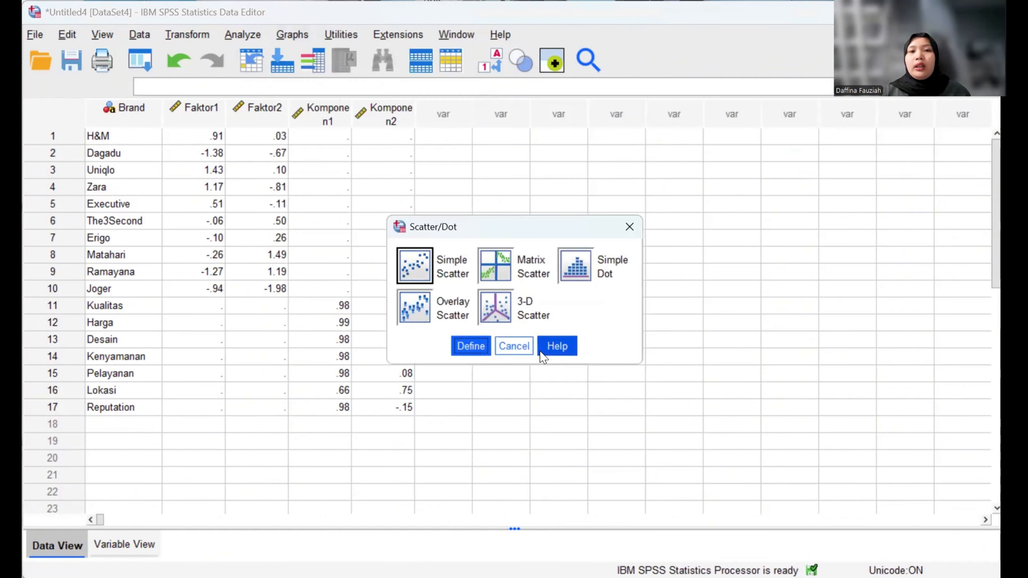
click(423, 318)
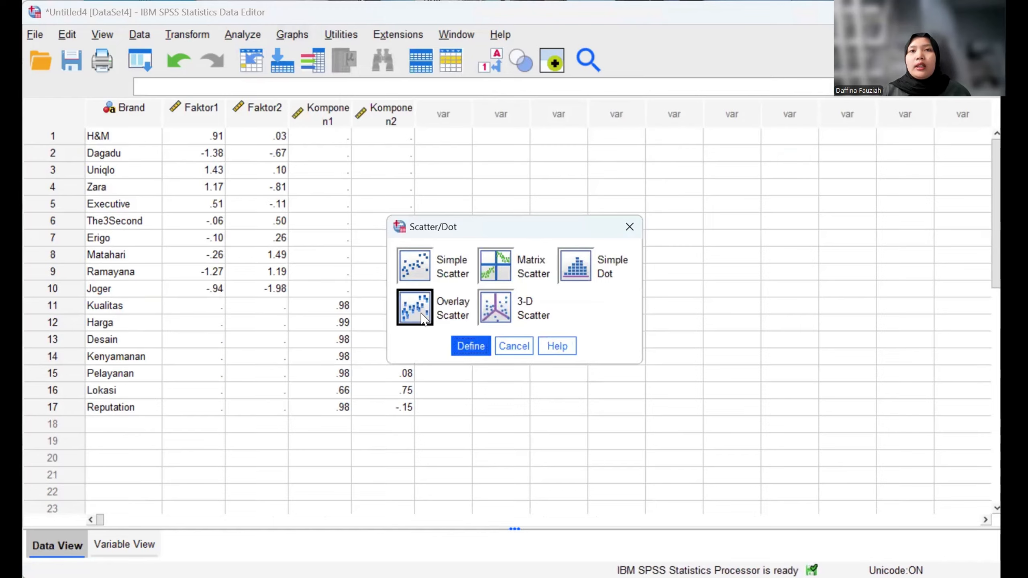
click(467, 352)
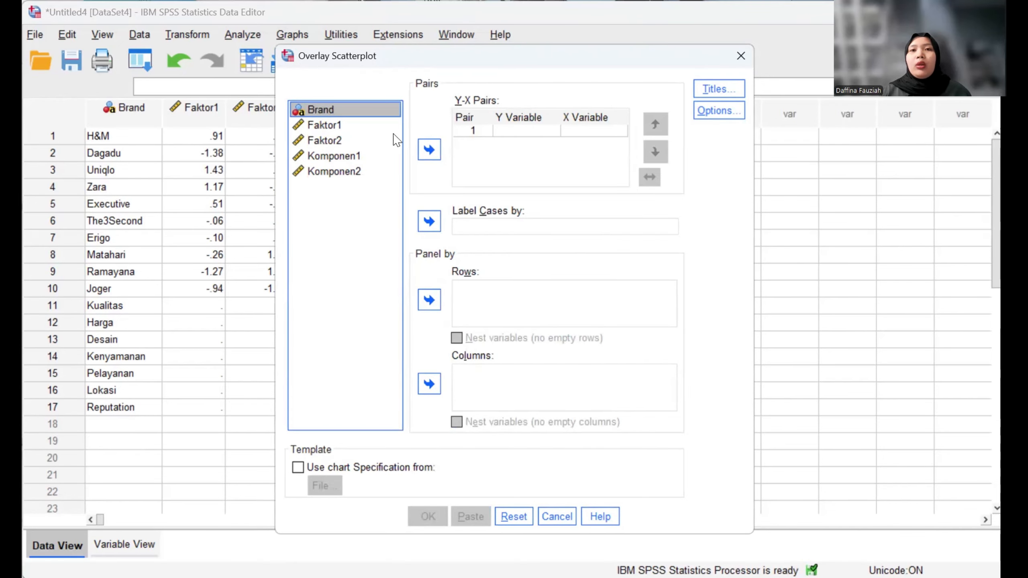
Step: Define the first Y-X pair with Faktor1 as the Y variable and Faktor2 as the X variable
click(315, 129)
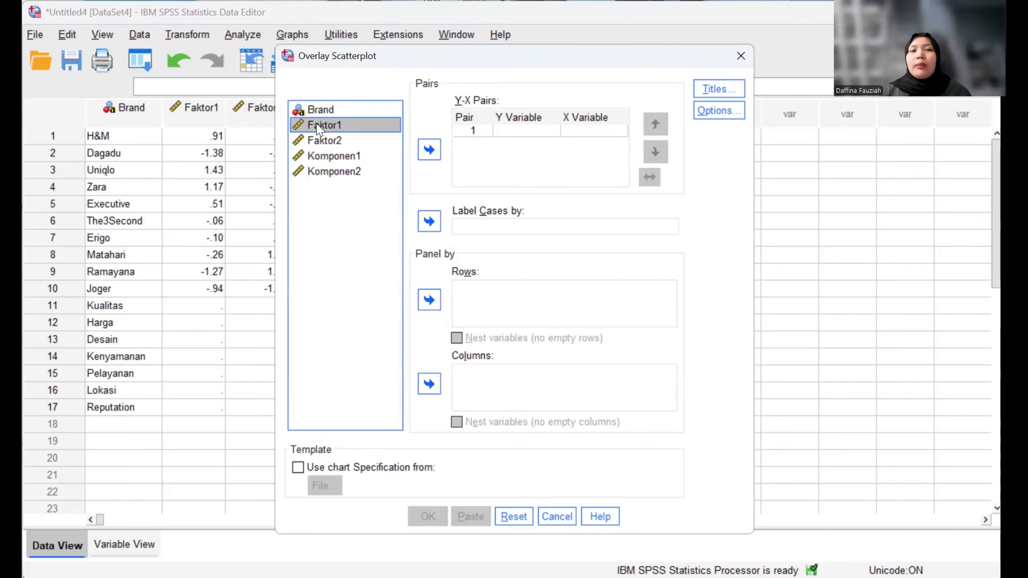
drag(319, 129, 506, 130)
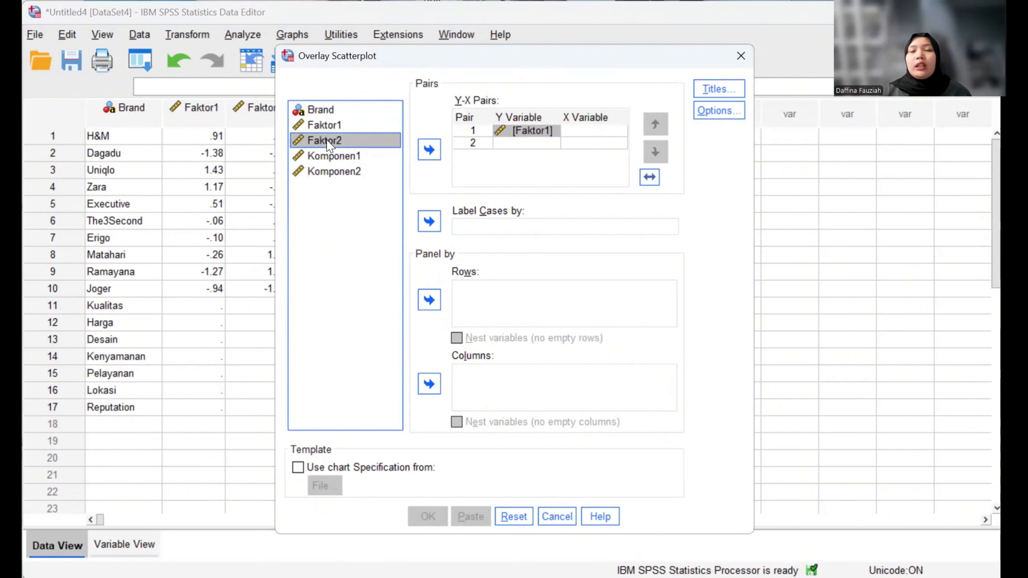
drag(327, 139, 569, 128)
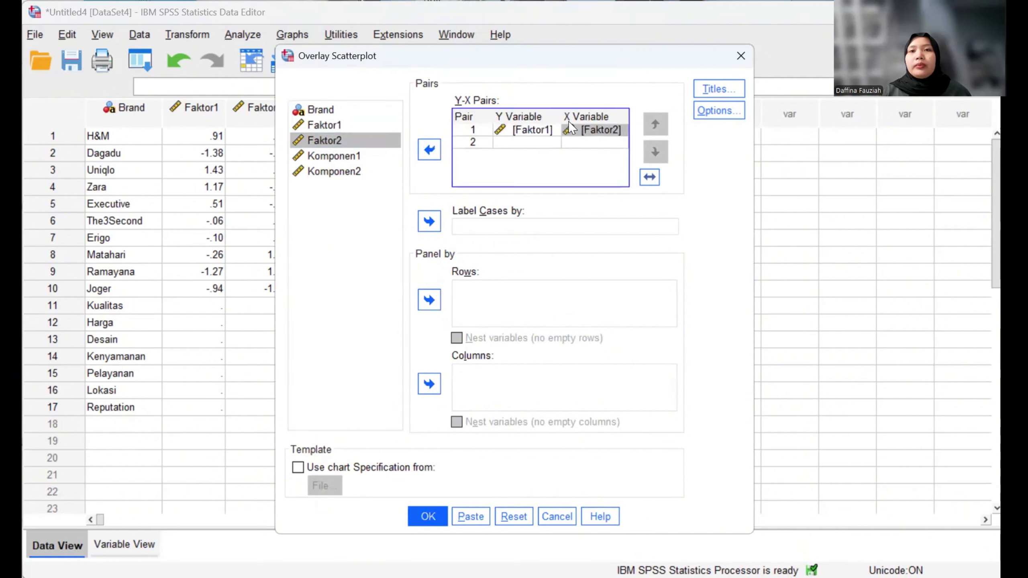
drag(334, 156, 501, 139)
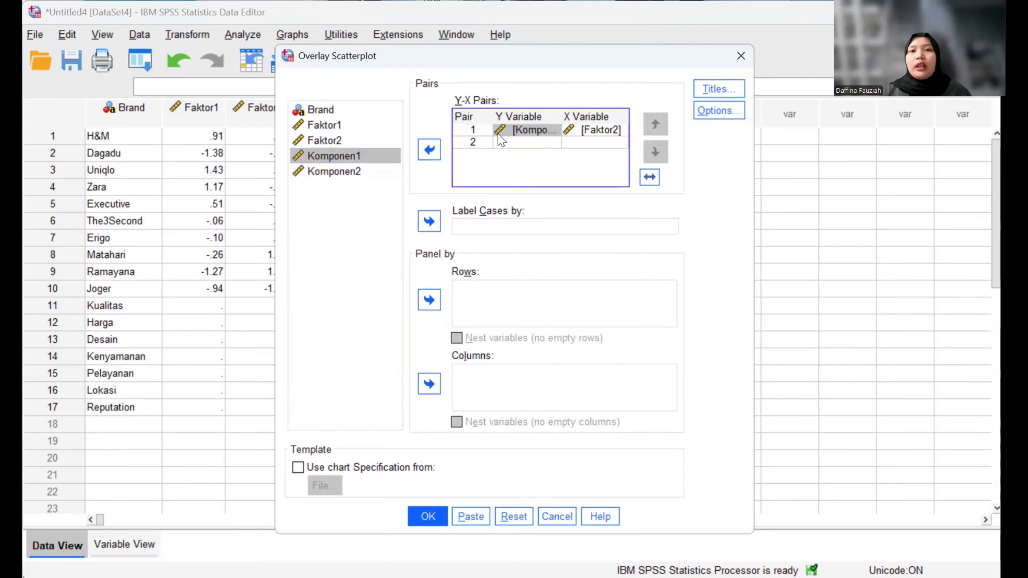
click(509, 143)
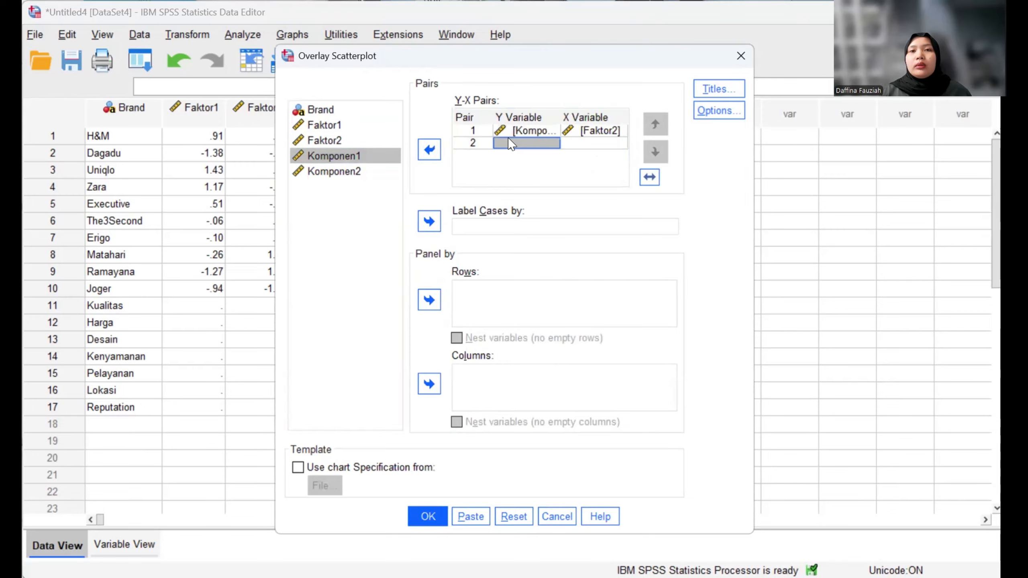
drag(327, 130, 506, 132)
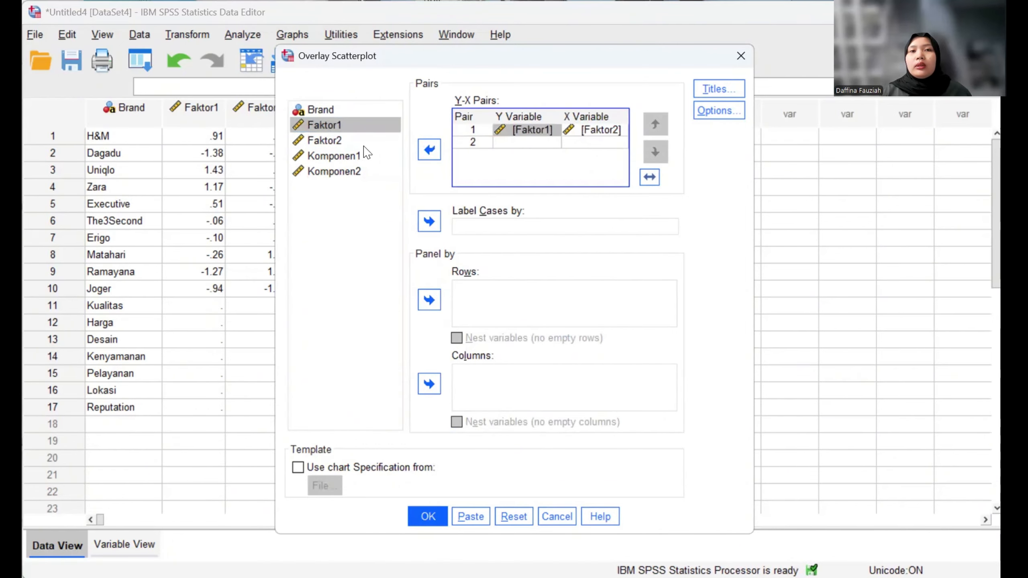
Step: Define the second Y-X pair with Komponen1 as Y and Komponen2 as X, and label the cases by Brand
click(338, 157)
drag(331, 152, 527, 143)
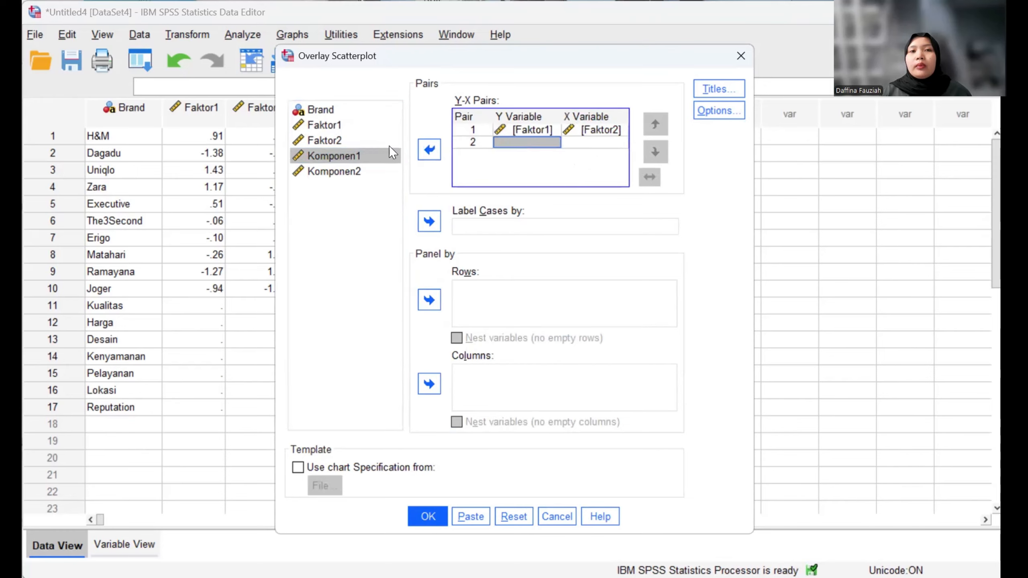
drag(358, 159, 506, 152)
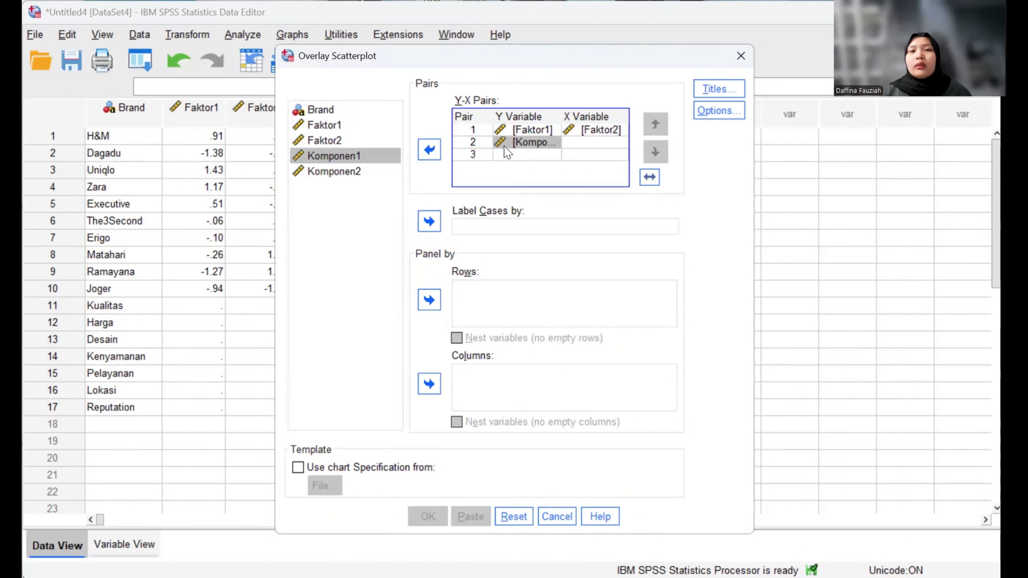
drag(329, 172, 572, 147)
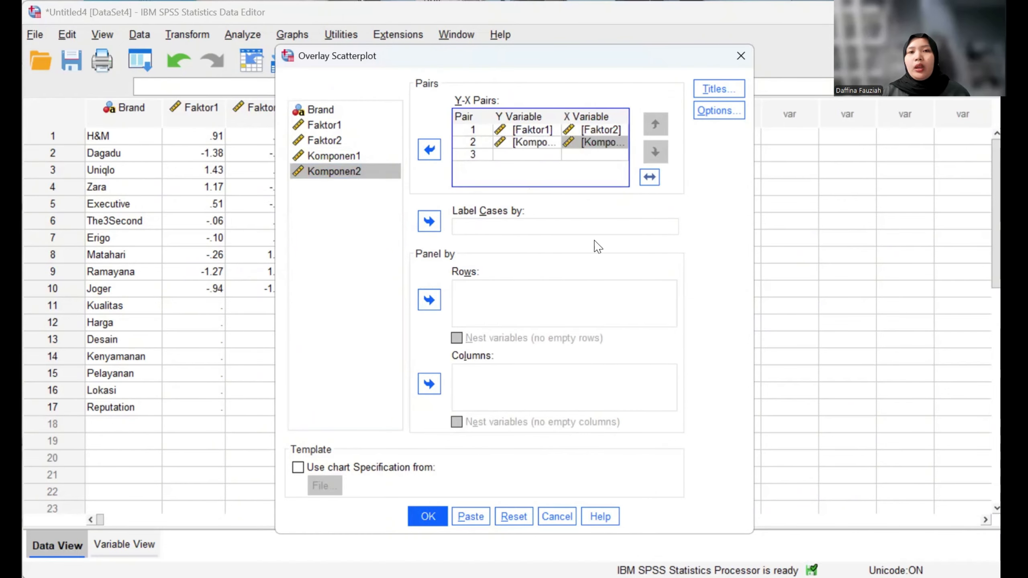
click(329, 110)
click(428, 221)
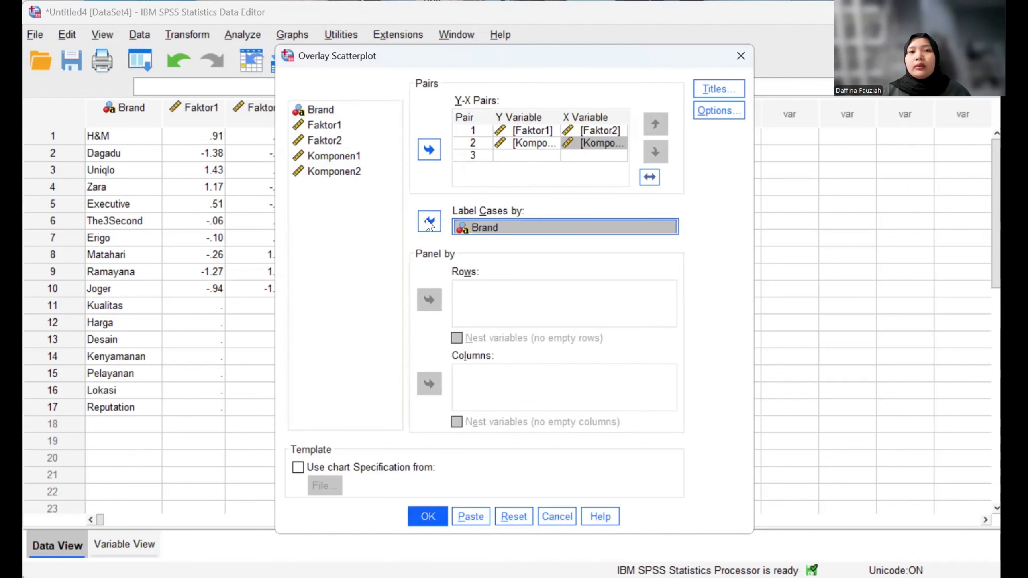
Step: Set missing values to be excluded variable by variable, enable chart display with case labels, and generate the overlay scatterplot
click(731, 116)
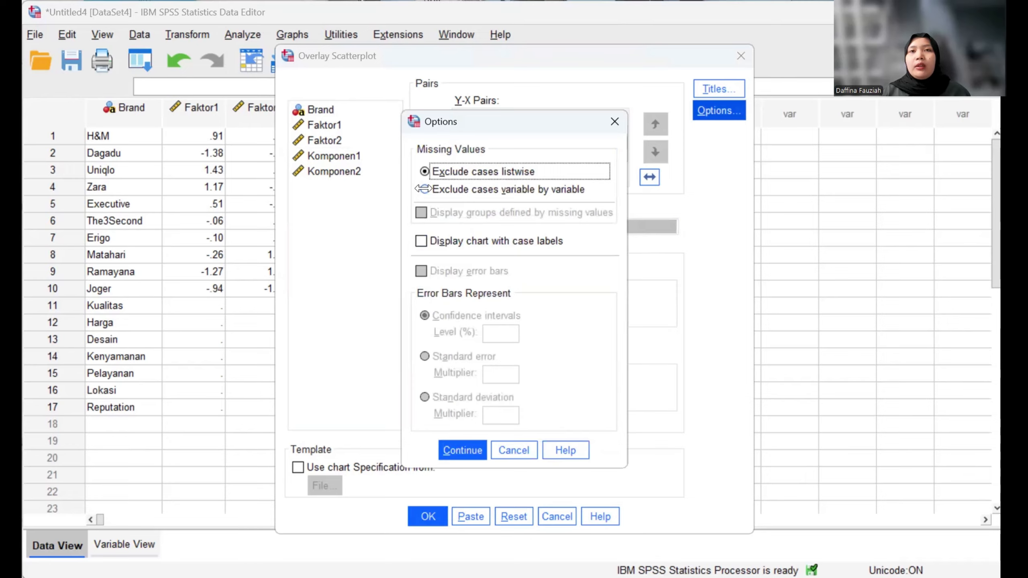
click(423, 189)
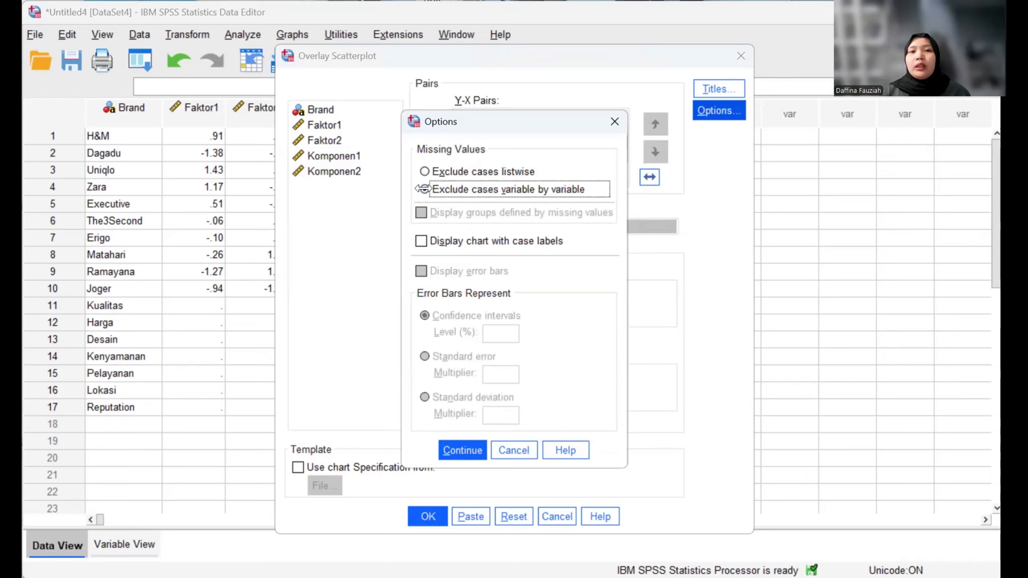
click(420, 241)
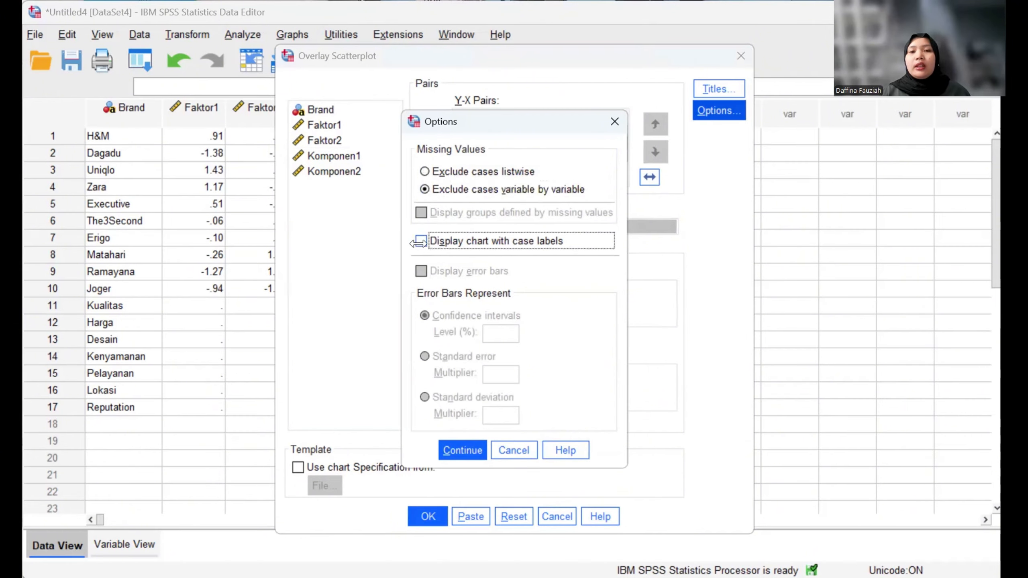
click(467, 452)
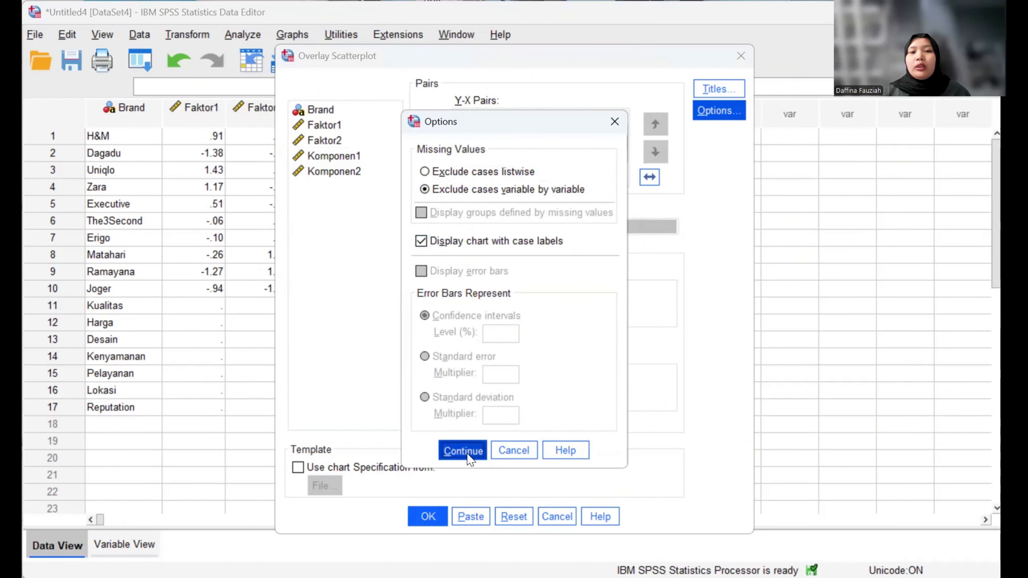
click(428, 517)
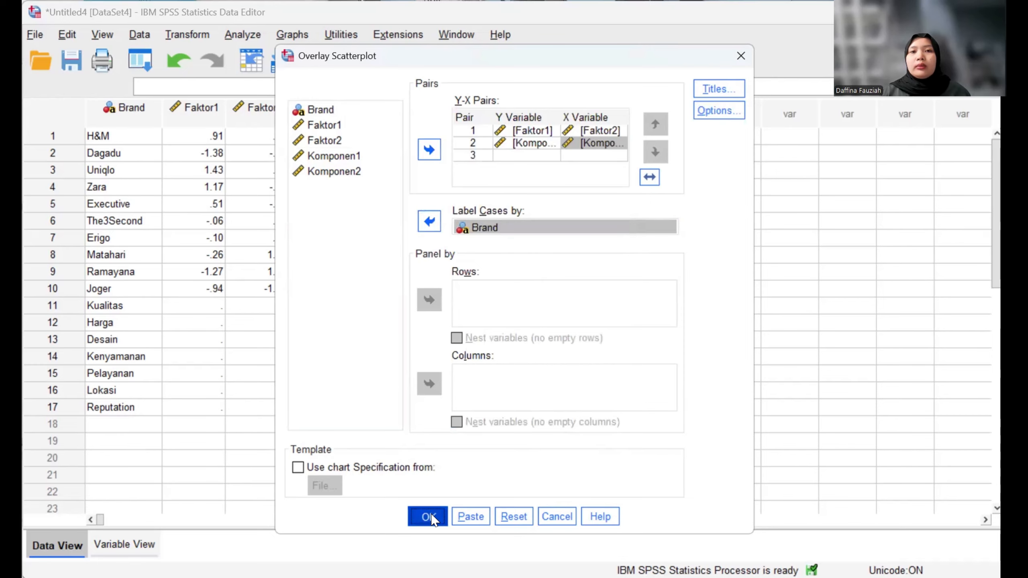